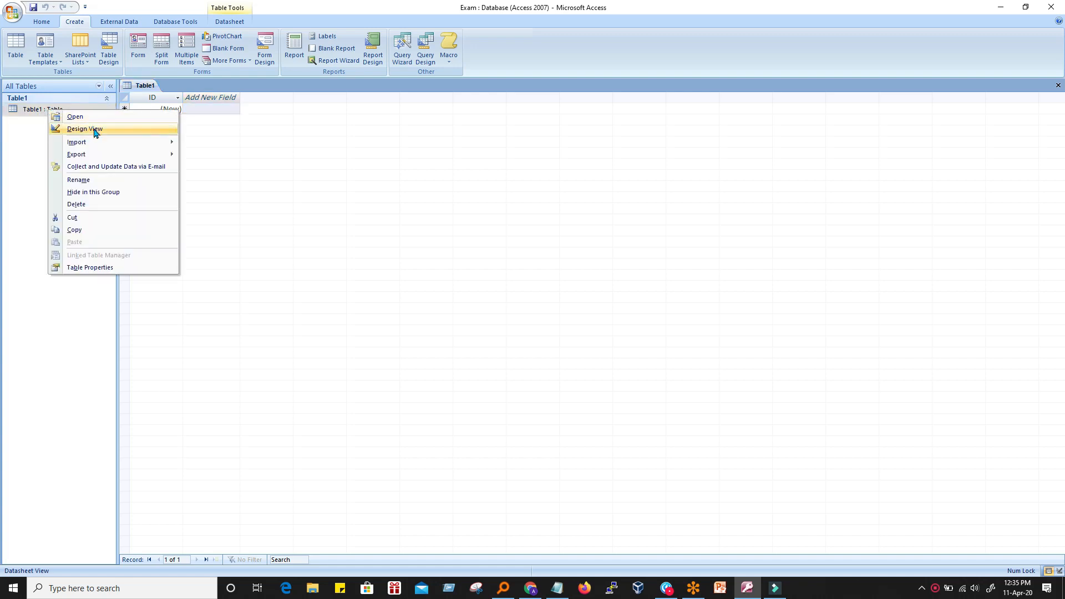
Save Table1 under the name Student and open it in Design View
left_click(94, 130)
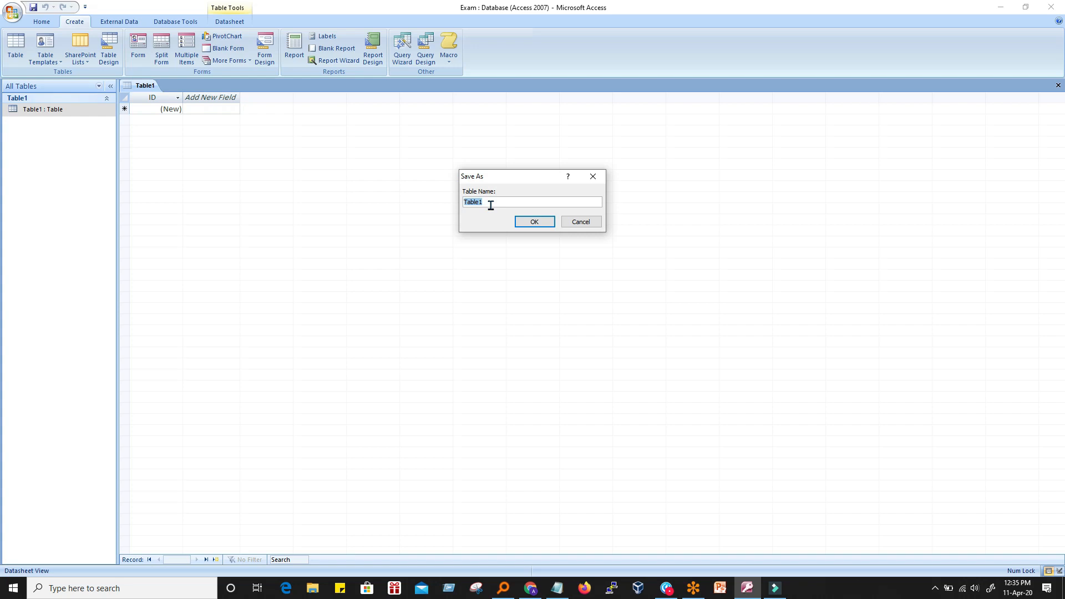
type("Student")
left_click(527, 222)
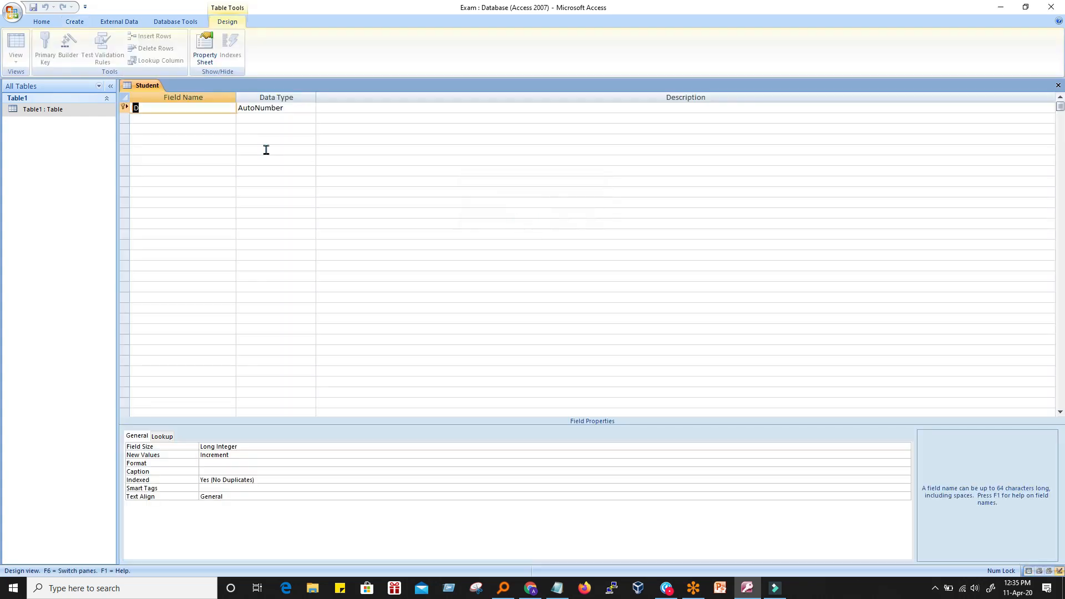
right_click(49, 110)
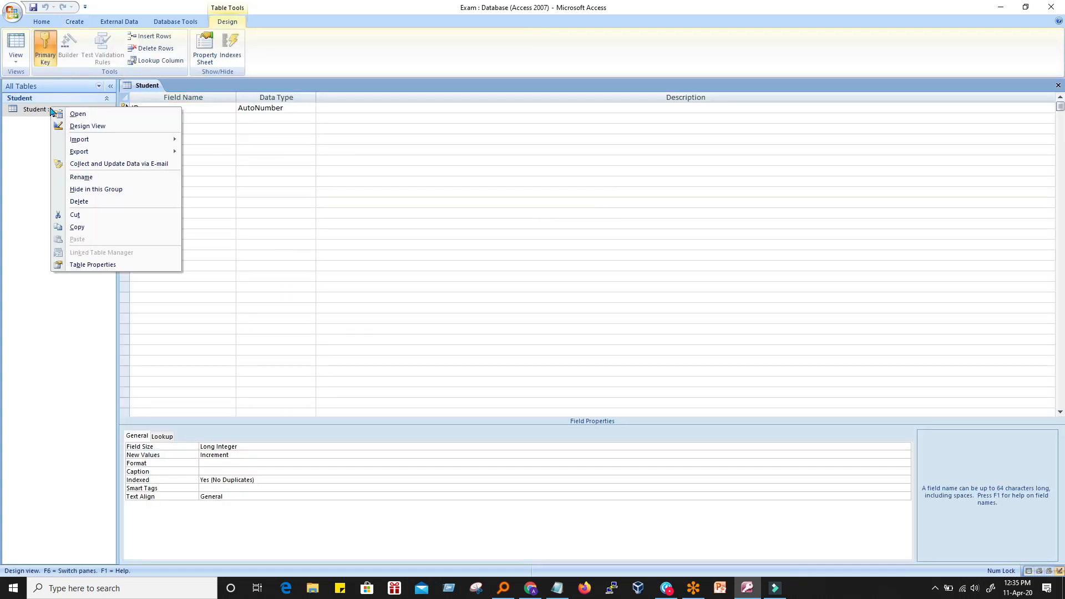
left_click(97, 127)
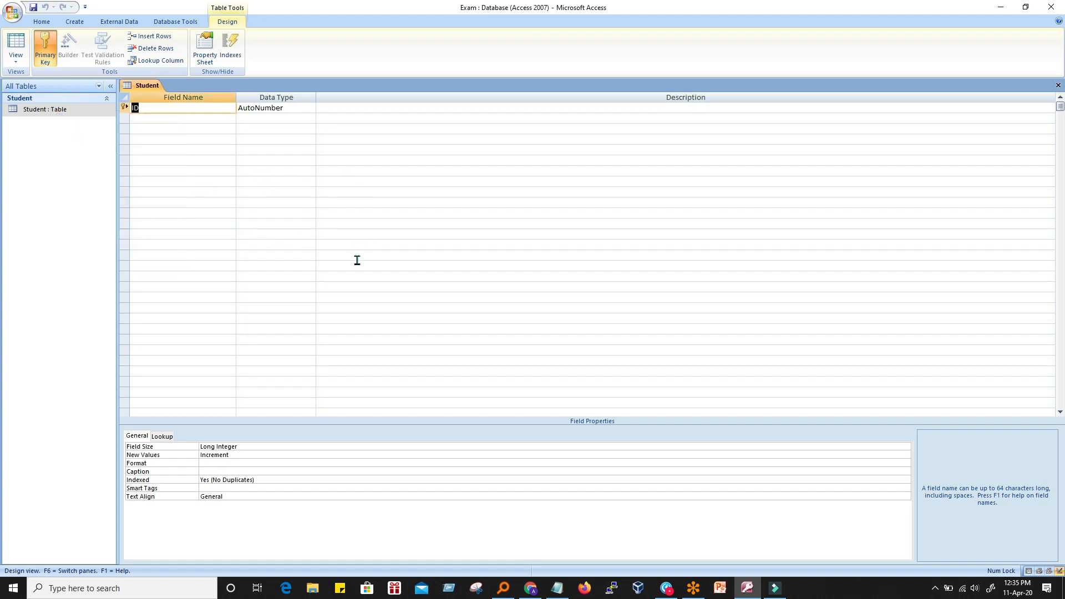
Add a StudentName field with the Text data type below the ID field in the Student table
left_click(166, 119)
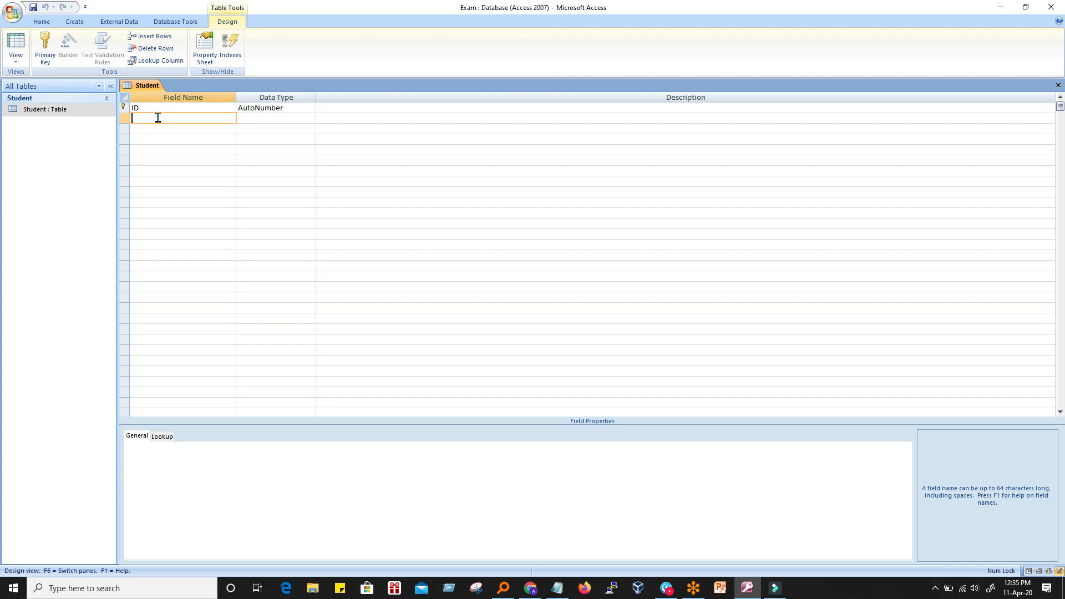
left_click(144, 109)
left_click(145, 124)
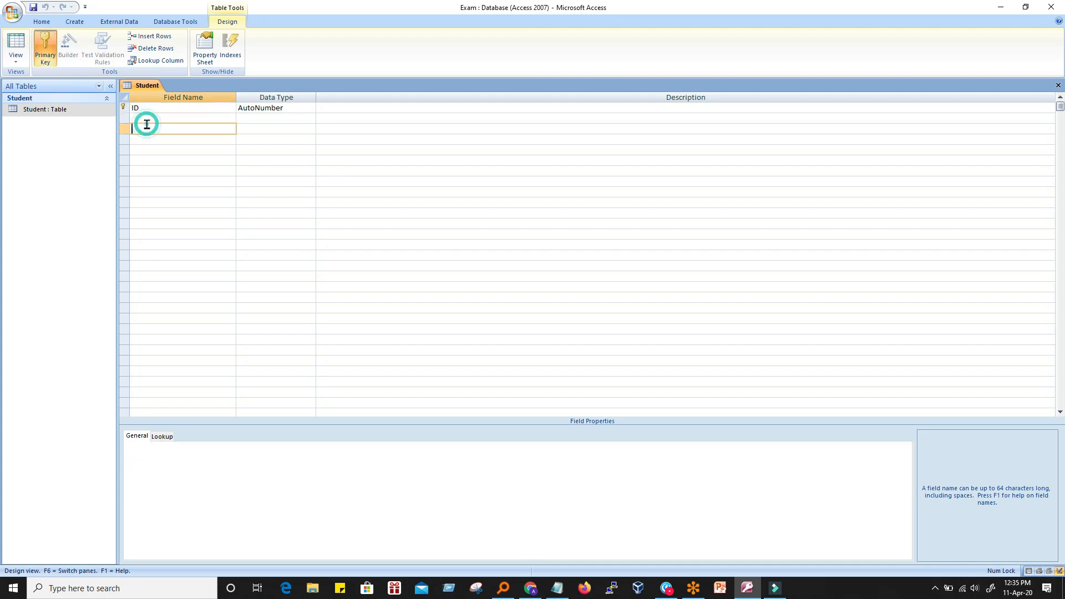
type("Name")
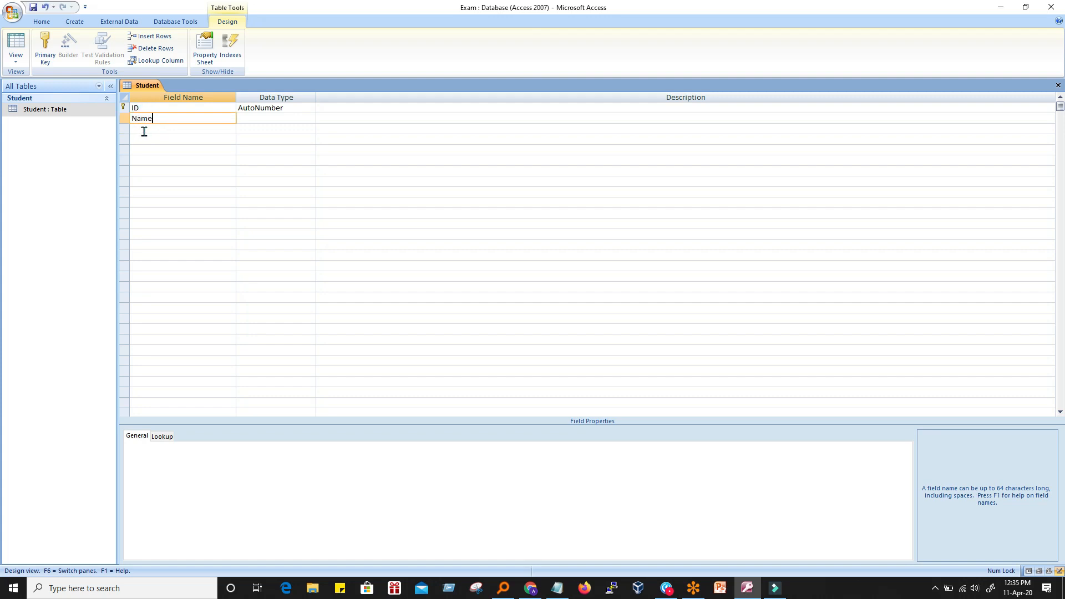
key("Tab")
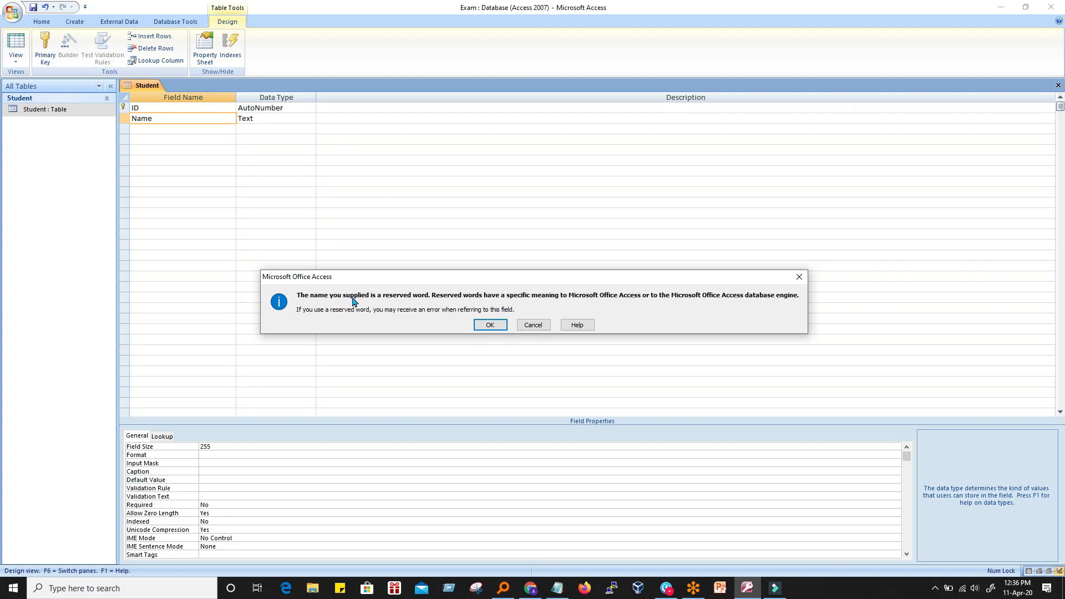
left_click(534, 327)
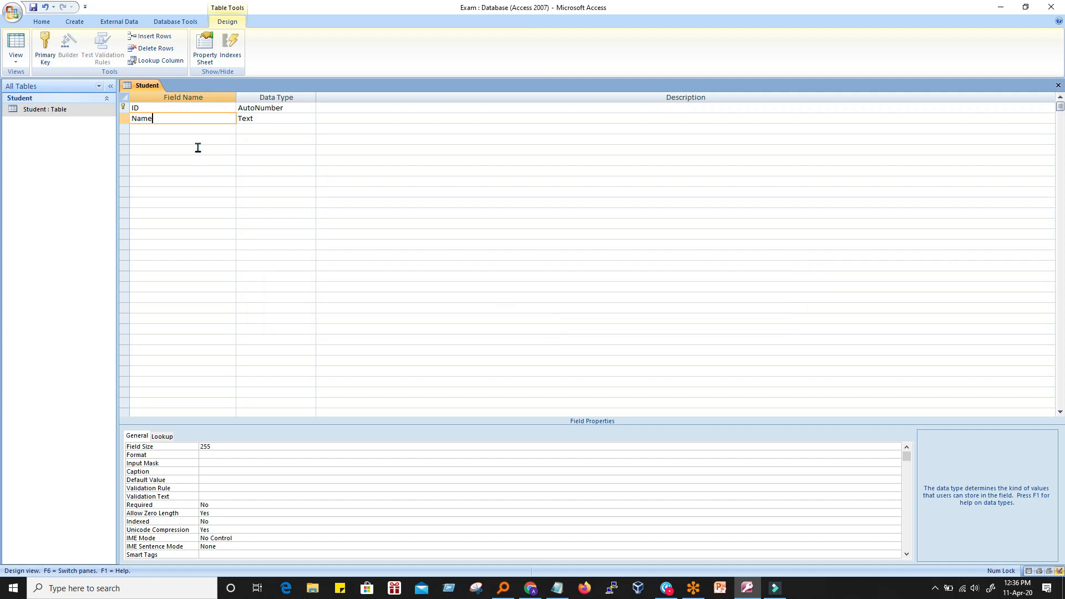
type("Student")
left_click(267, 119)
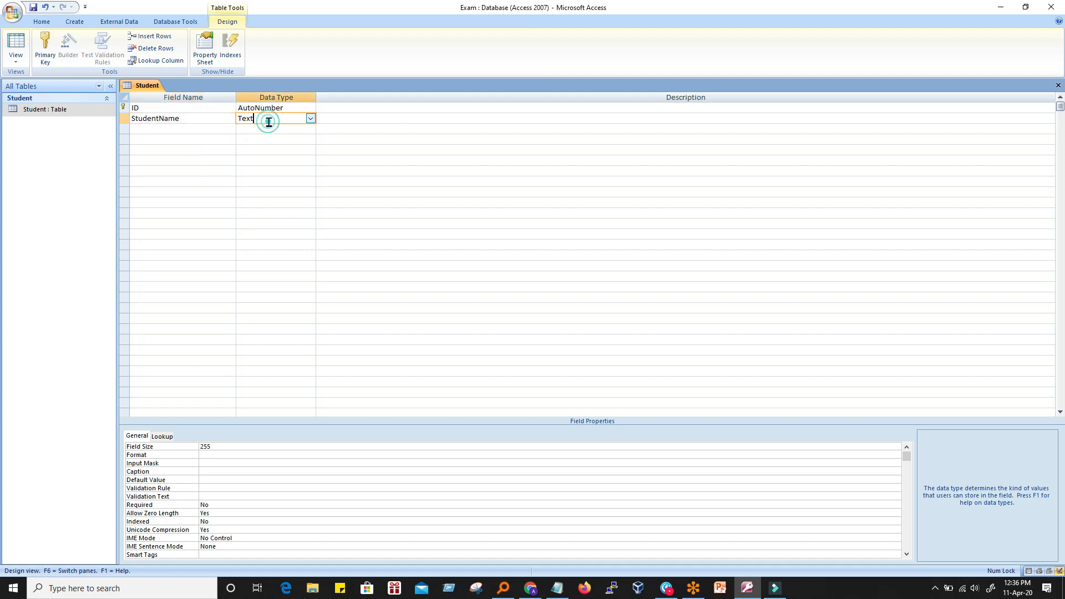
left_click(311, 119)
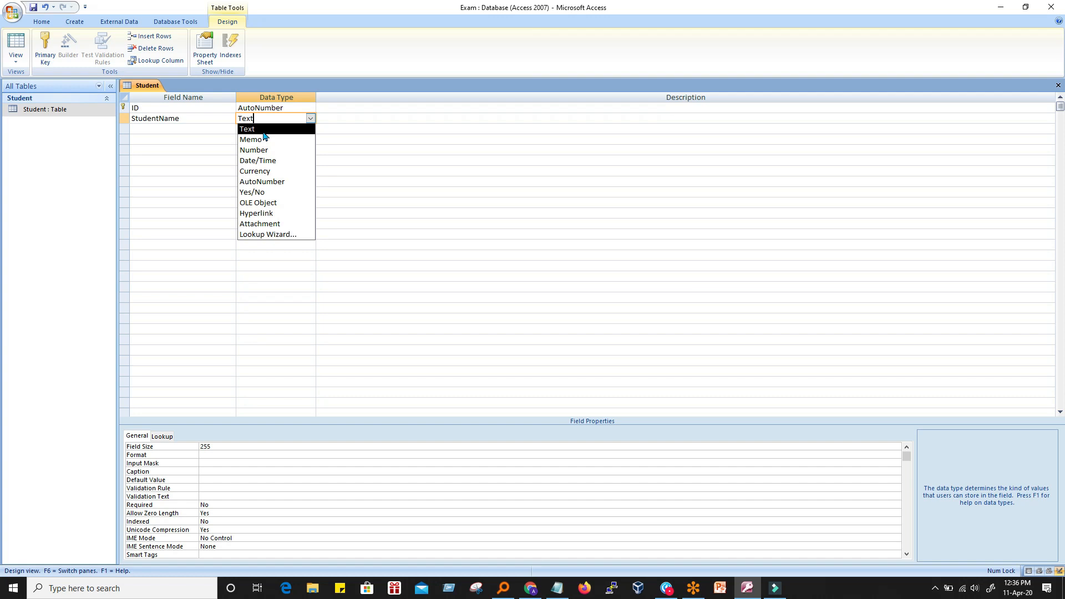
left_click(264, 131)
Add Address and Phone fields, both with the Text data type, below StudentName in the Student table
left_click(164, 133)
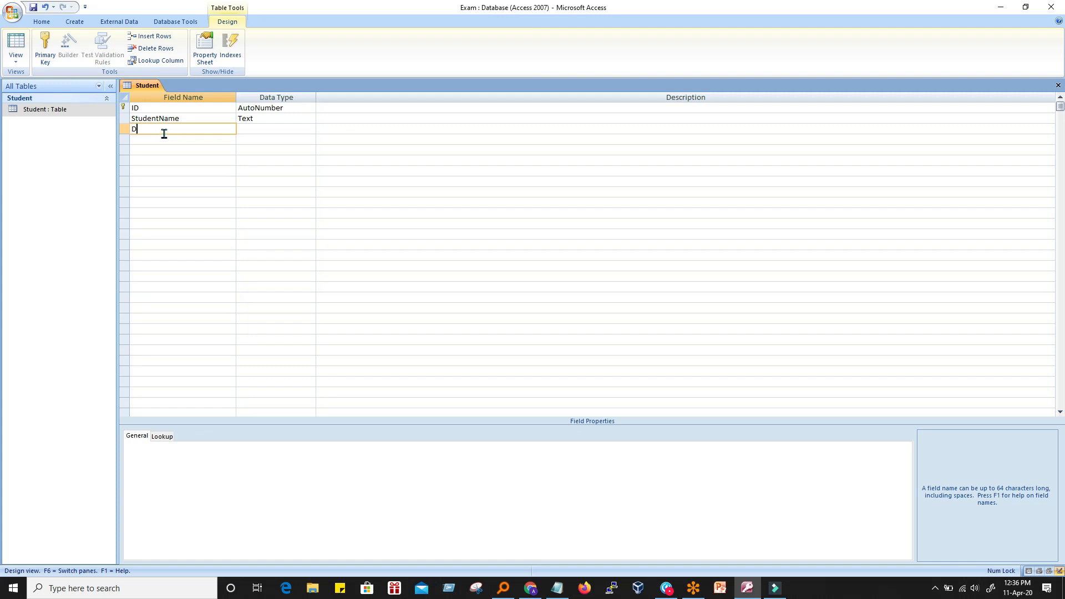
type("Address")
left_click(256, 131)
left_click(165, 139)
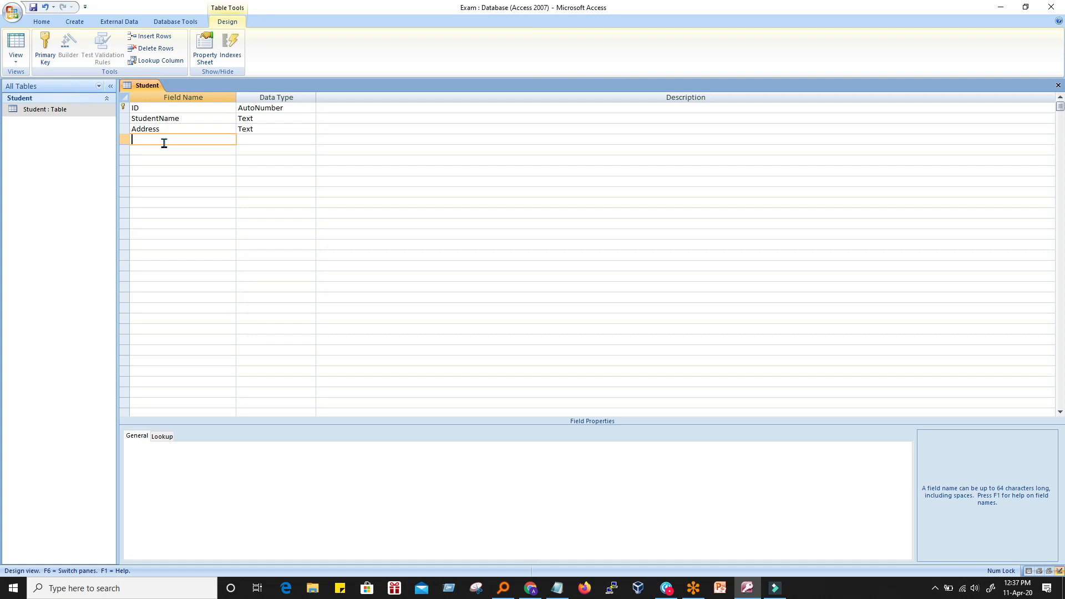
type("Phone")
left_click(274, 139)
left_click(311, 140)
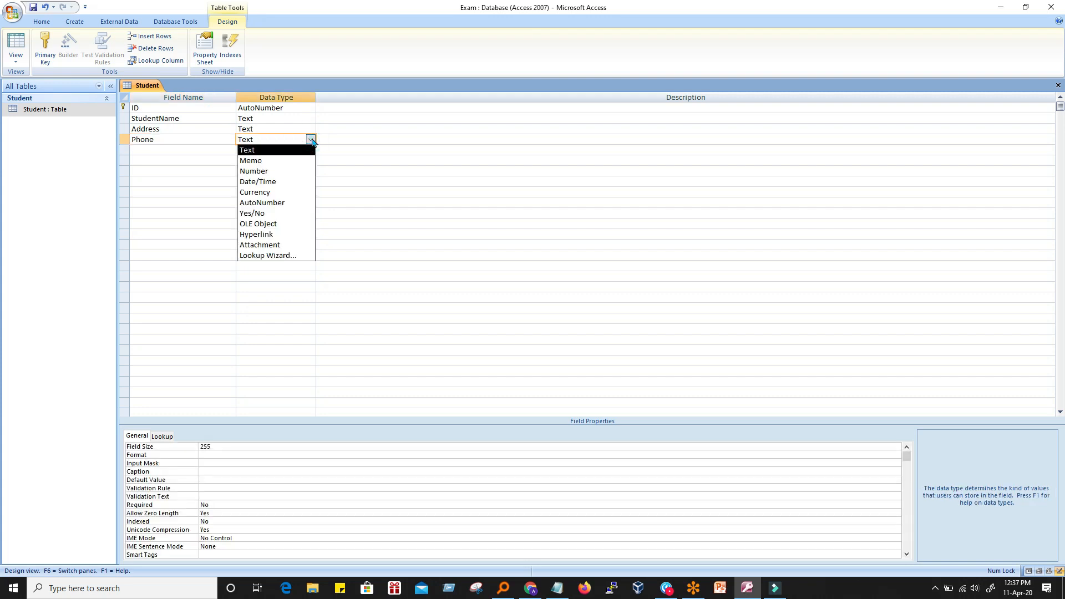
left_click(209, 160)
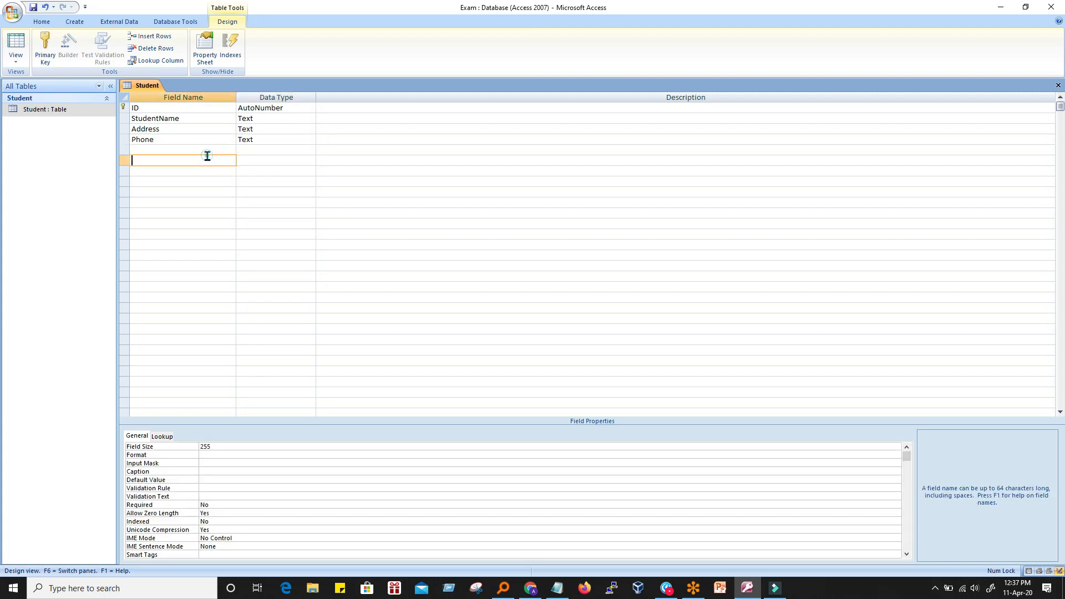
Create a second blank table in the database alongside the Student table
right_click(62, 110)
left_click(42, 114)
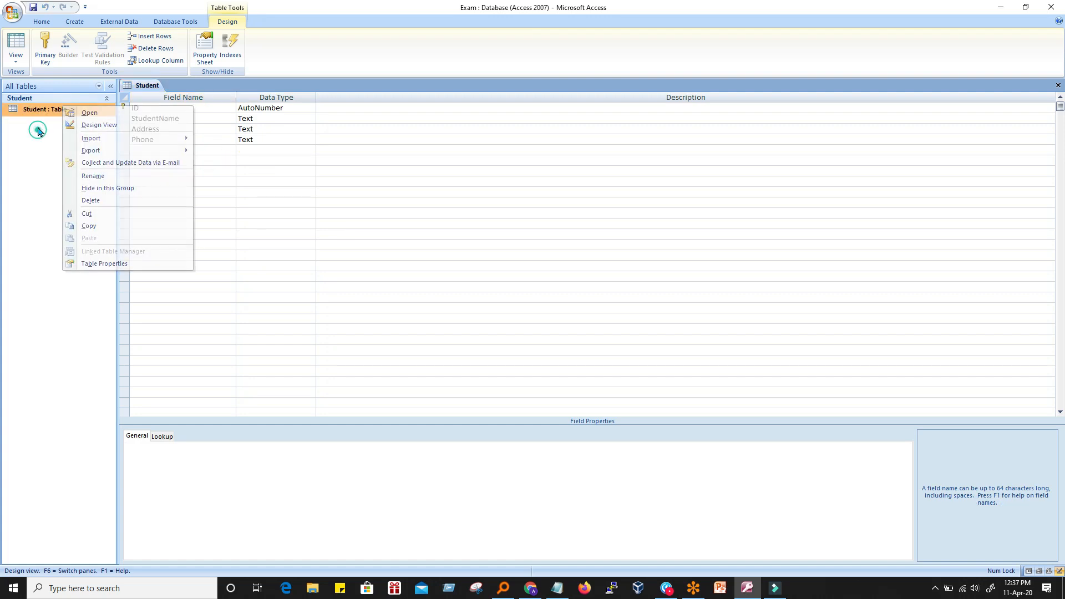
left_click(74, 22)
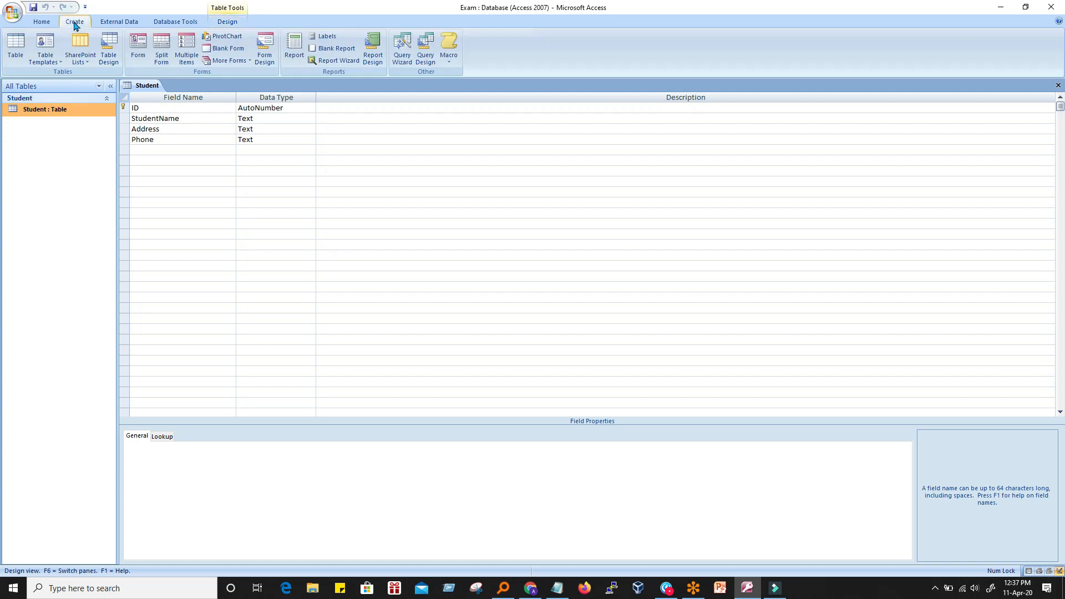
left_click(15, 45)
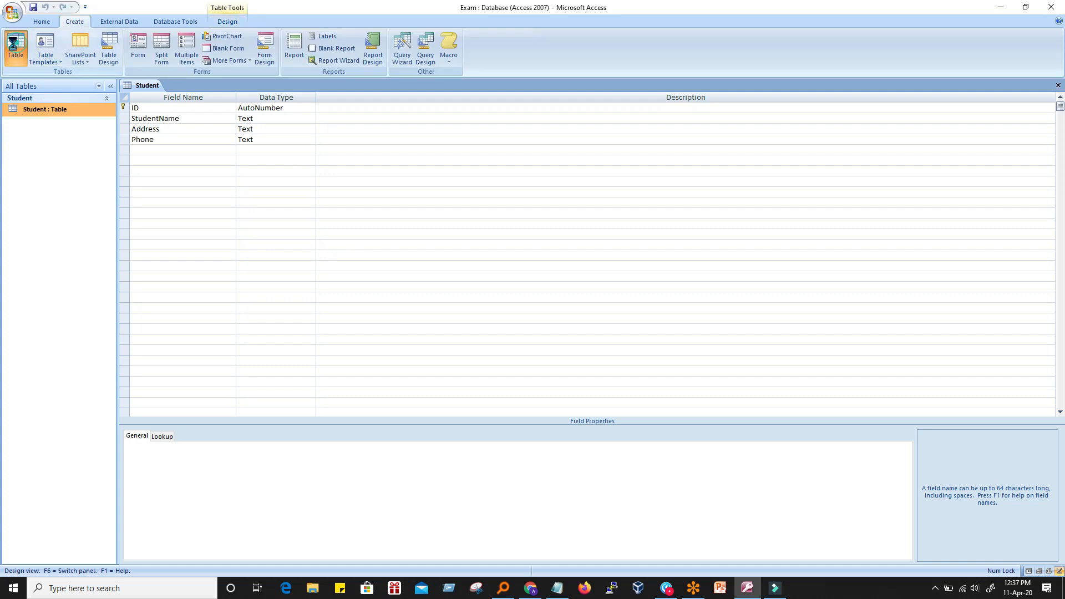
Try to rename the new table Table1 while it is open
left_click(44, 134)
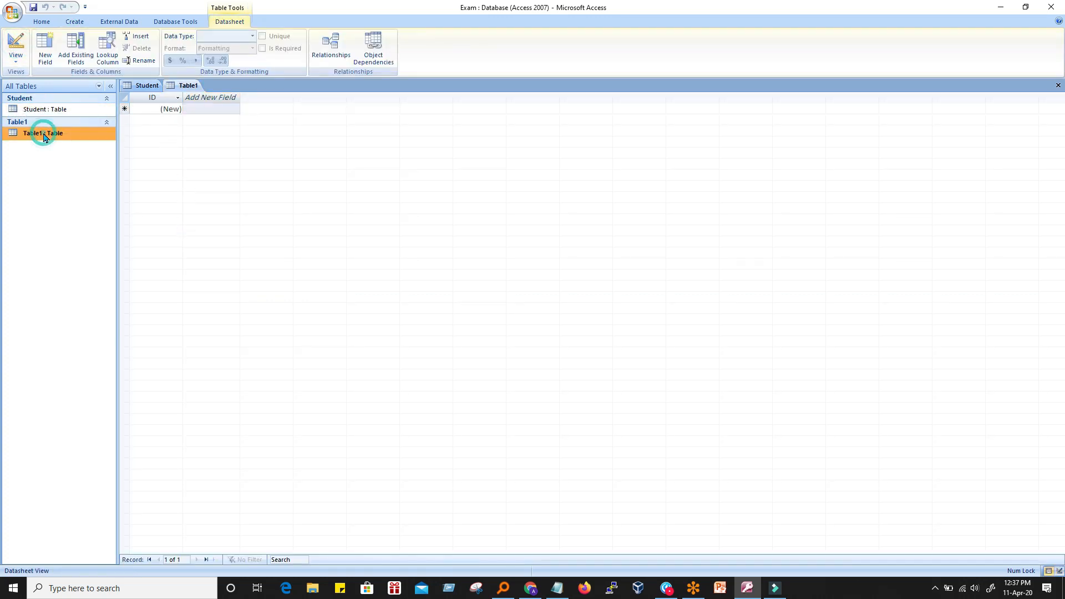
right_click(44, 133)
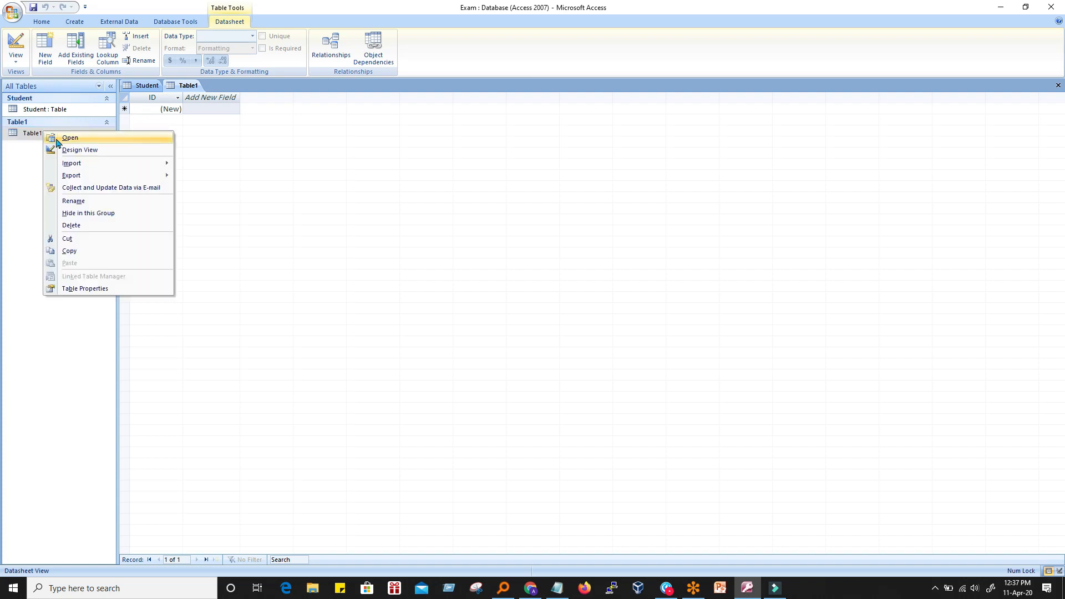
left_click(81, 201)
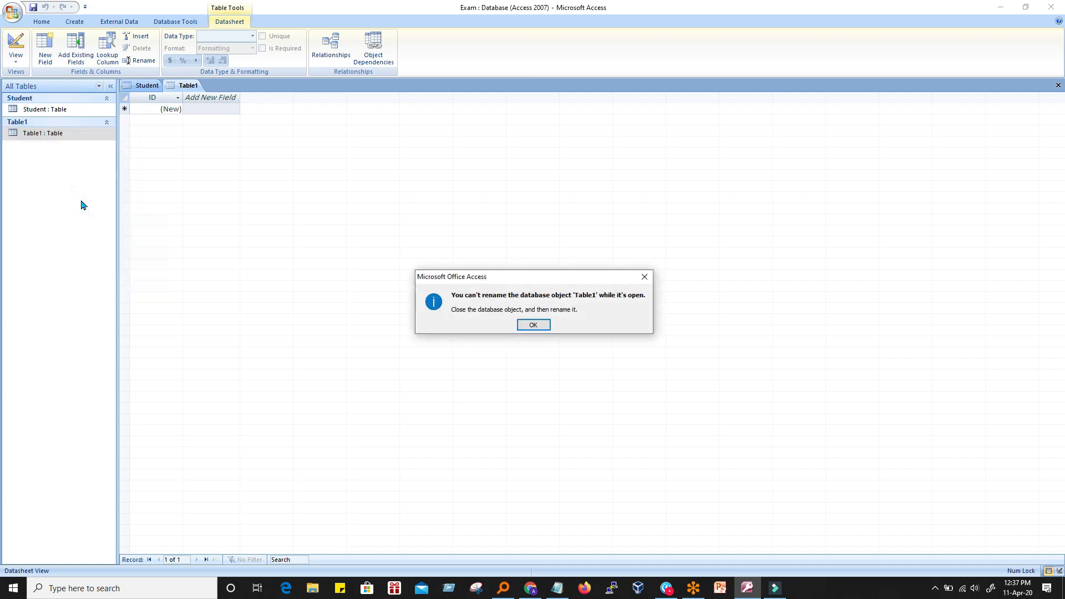
left_click(535, 324)
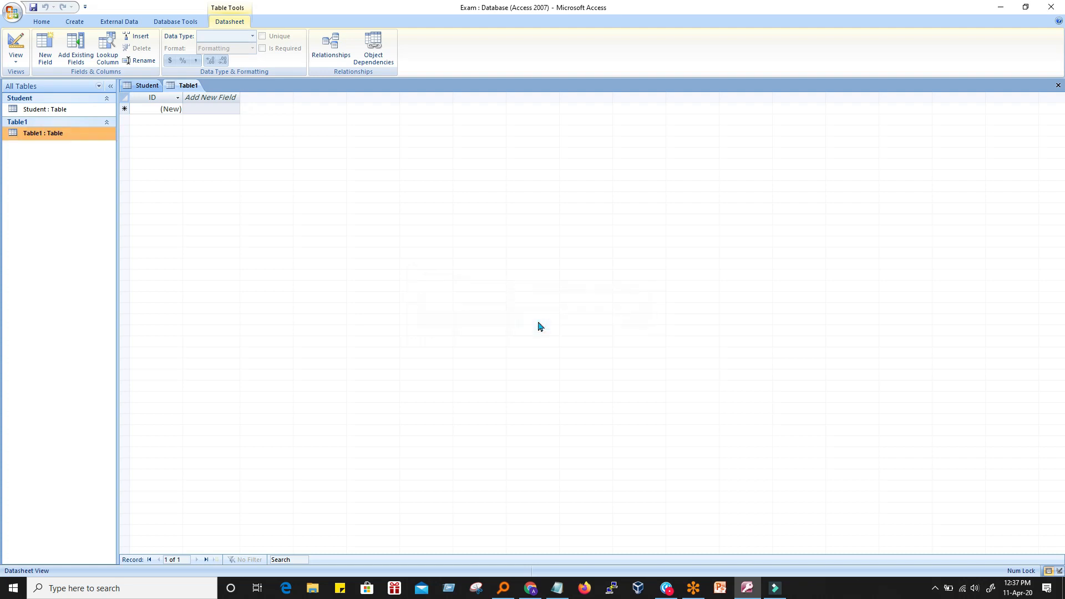
Save the new table under the name Subject and open it in Design View
right_click(60, 135)
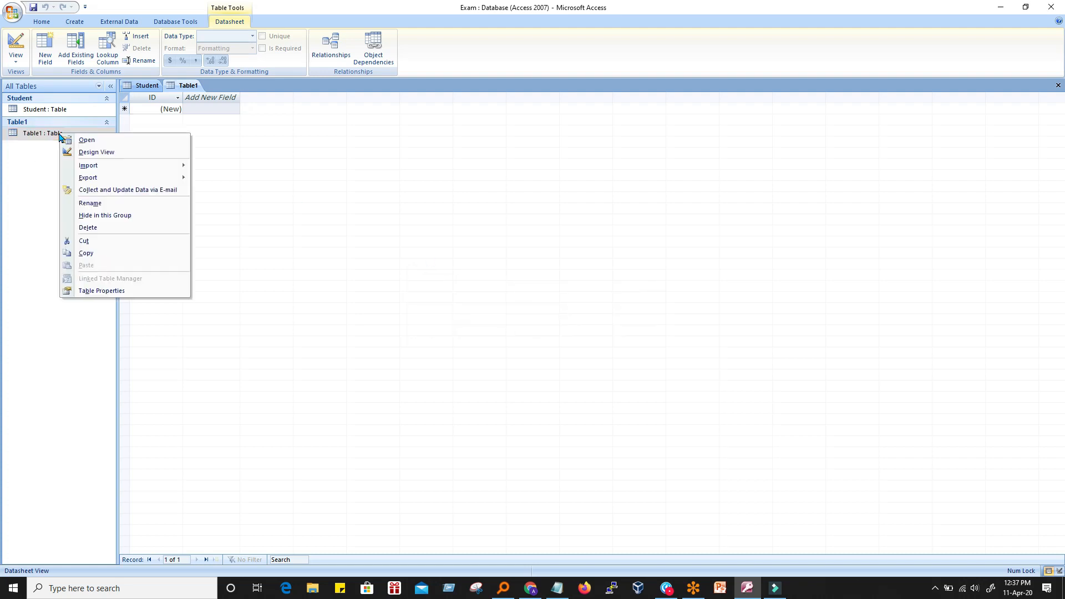
left_click(96, 152)
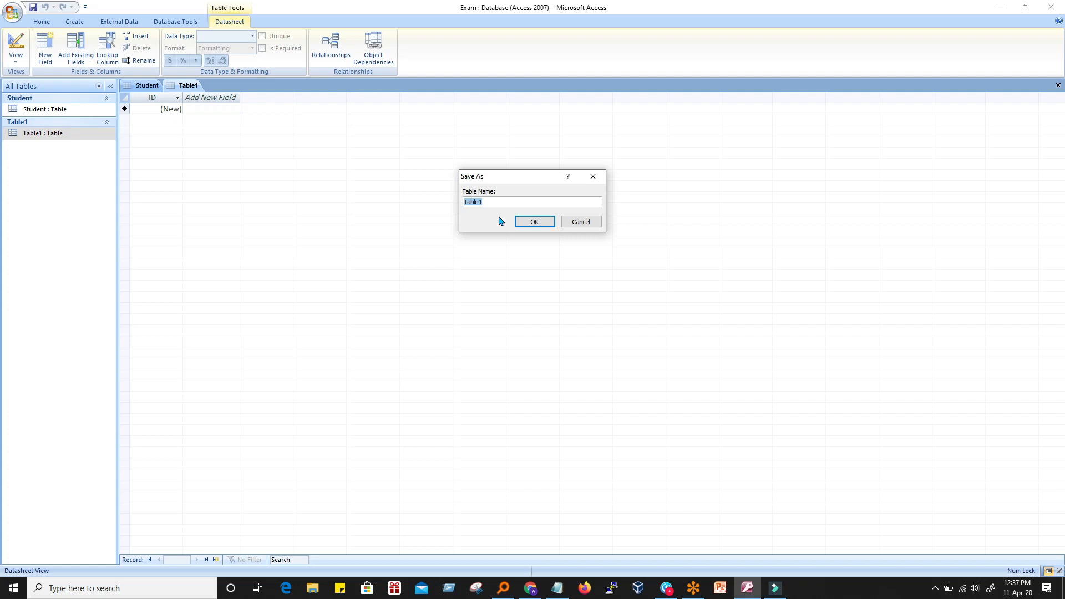
type("Su")
left_click(527, 222)
left_click(40, 134)
right_click(40, 136)
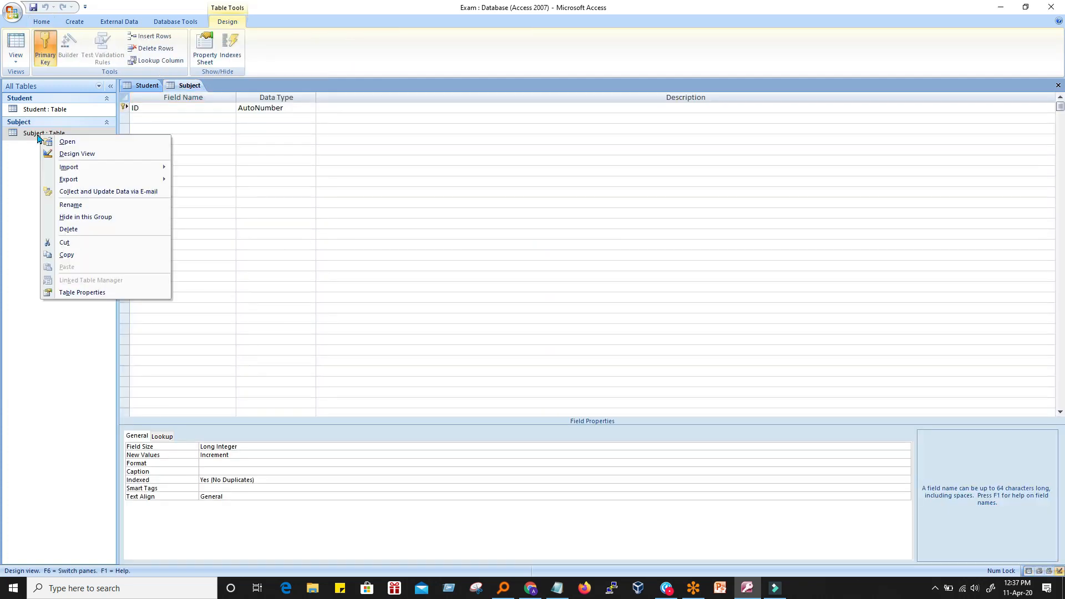
right_click(27, 136)
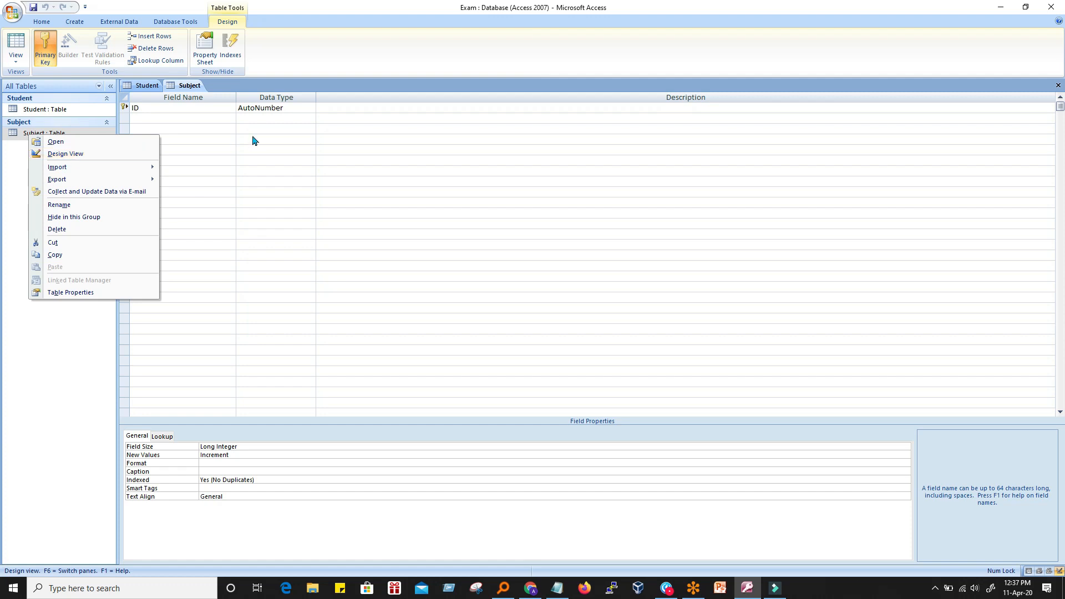
left_click(74, 155)
Add a SubjectName field with the Text data type below the ID field in the Subject table
left_click(163, 108)
left_click(163, 118)
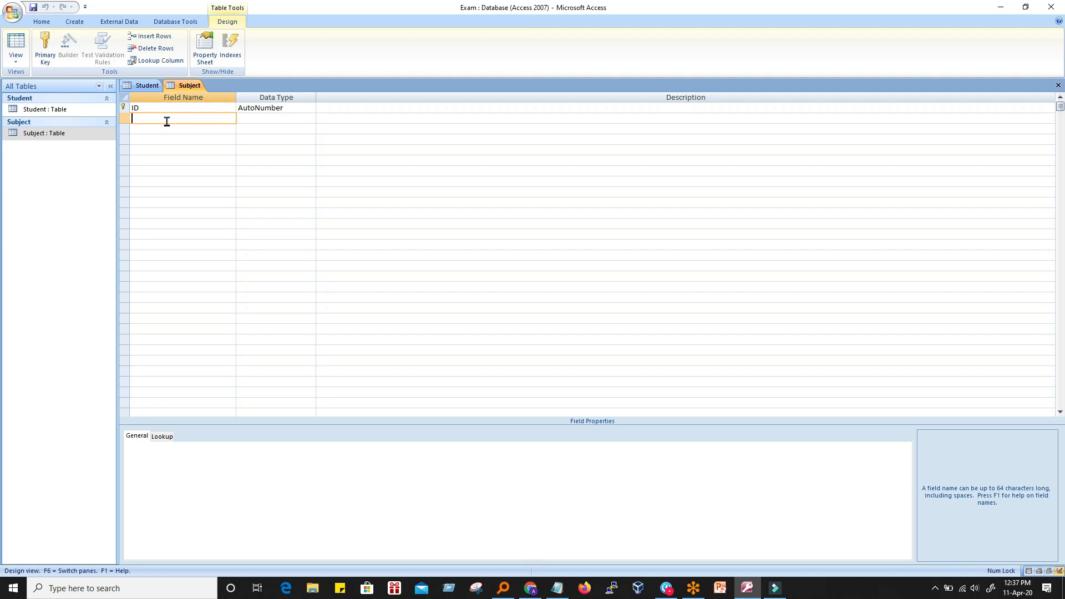
type("SubjectName")
left_click(246, 118)
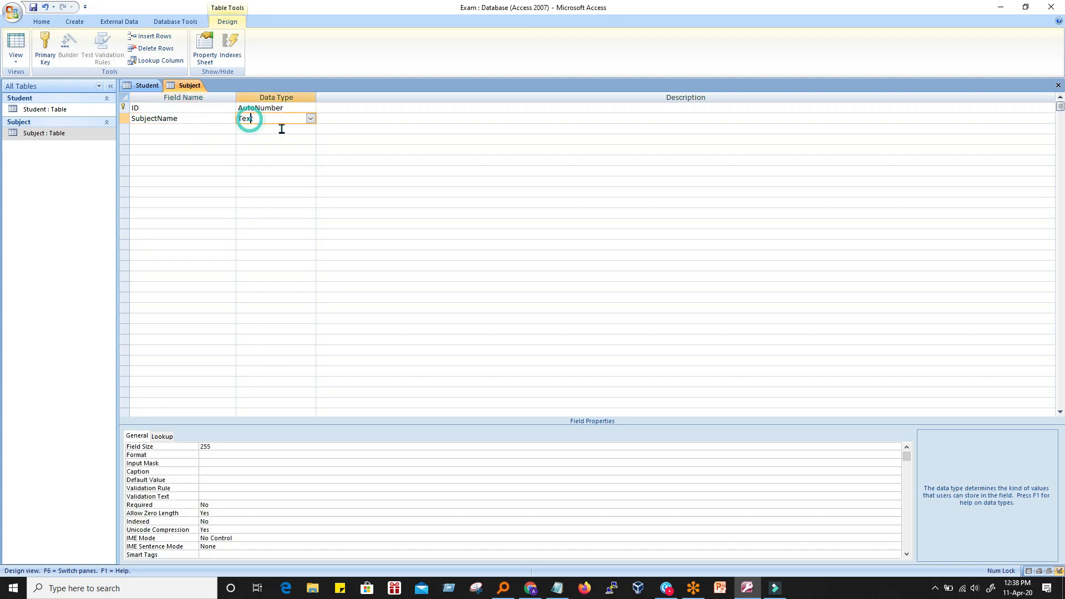
left_click(194, 127)
left_click(267, 118)
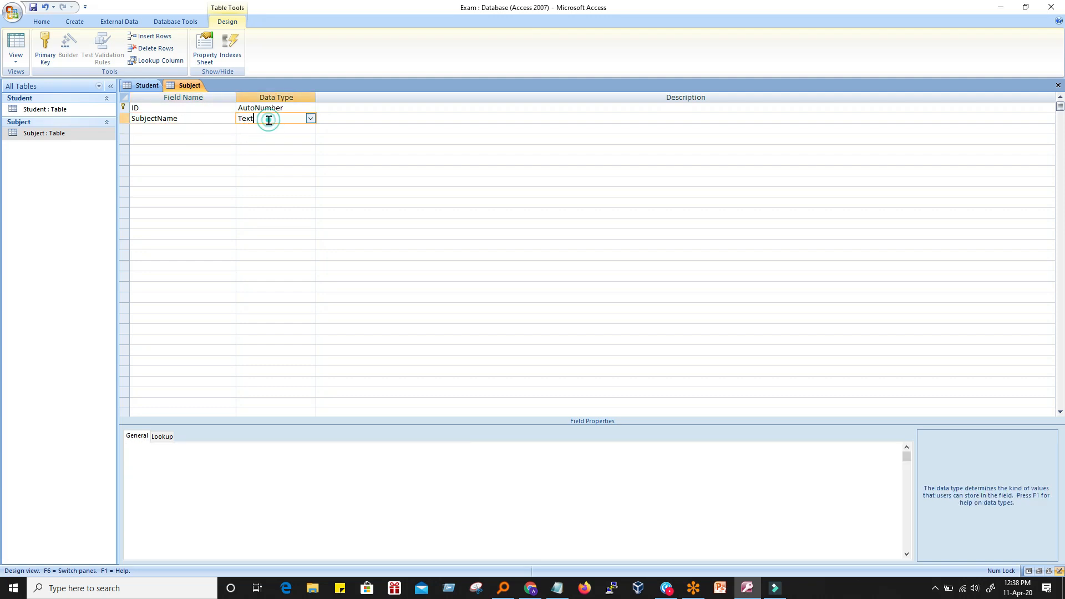
left_click(180, 130)
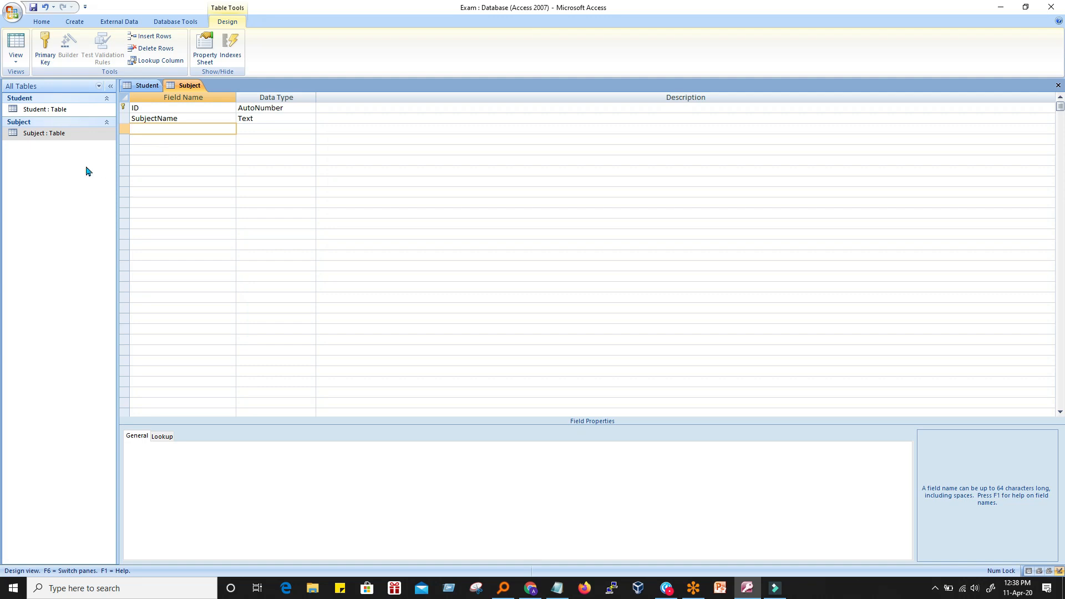
left_click(197, 202)
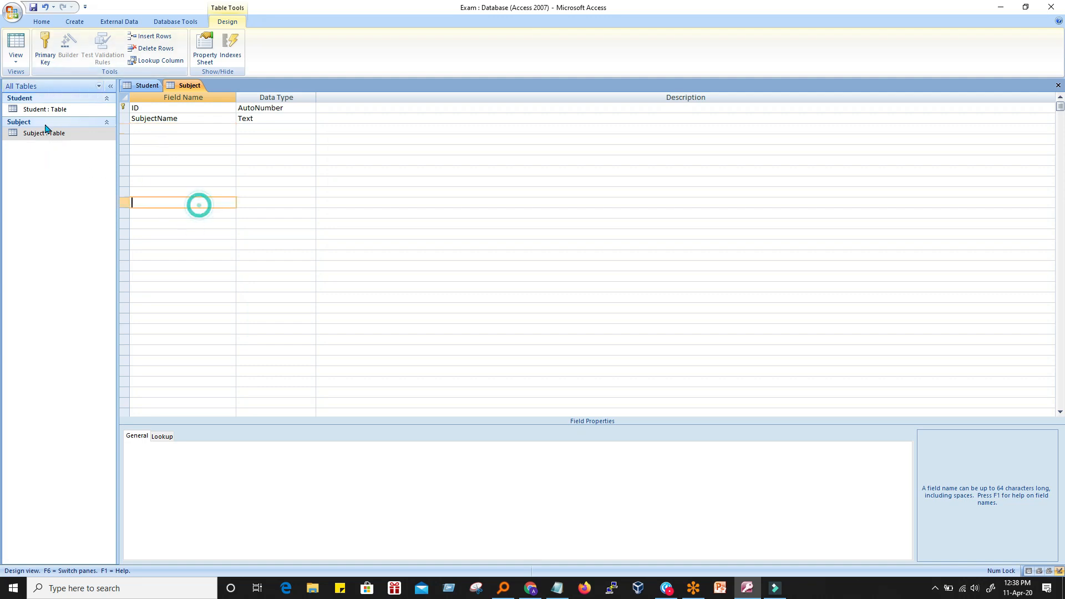
Create a third table, saving it under the name ExamMarks and opening it in Design View
left_click(74, 22)
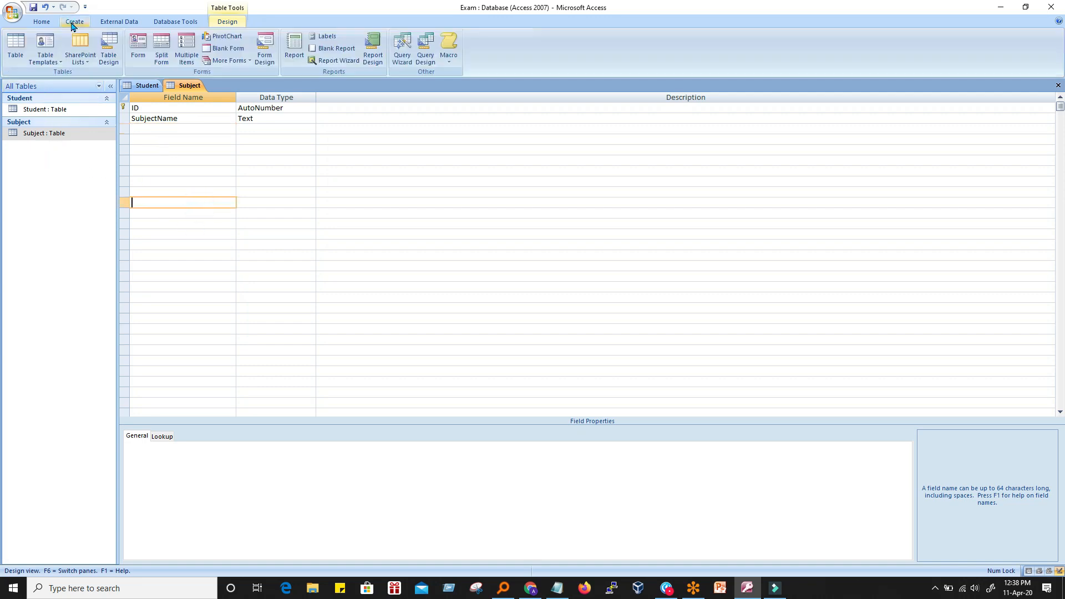
left_click(16, 49)
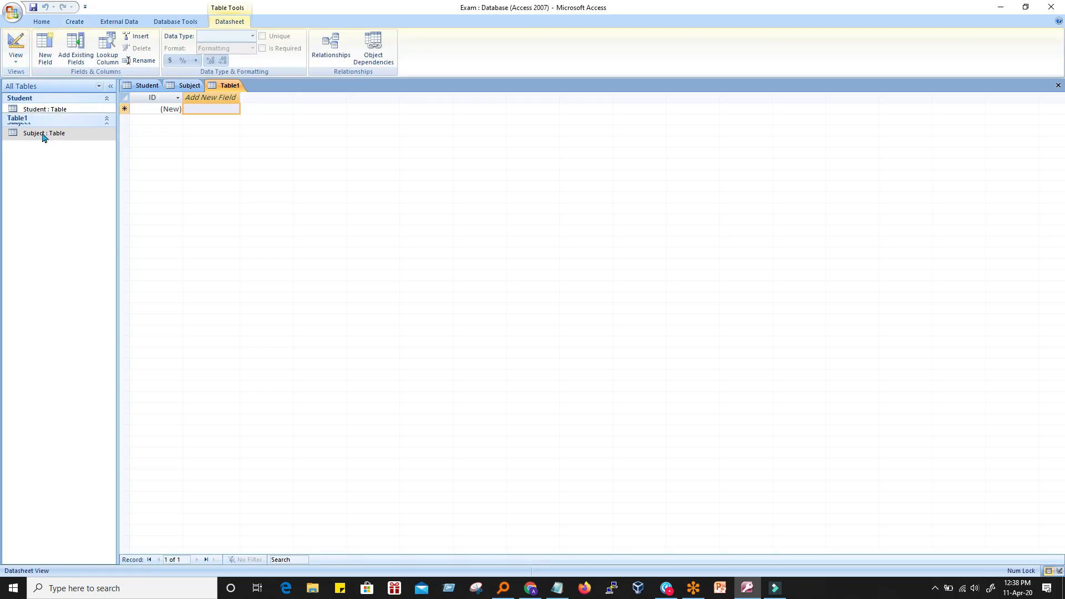
left_click(44, 157)
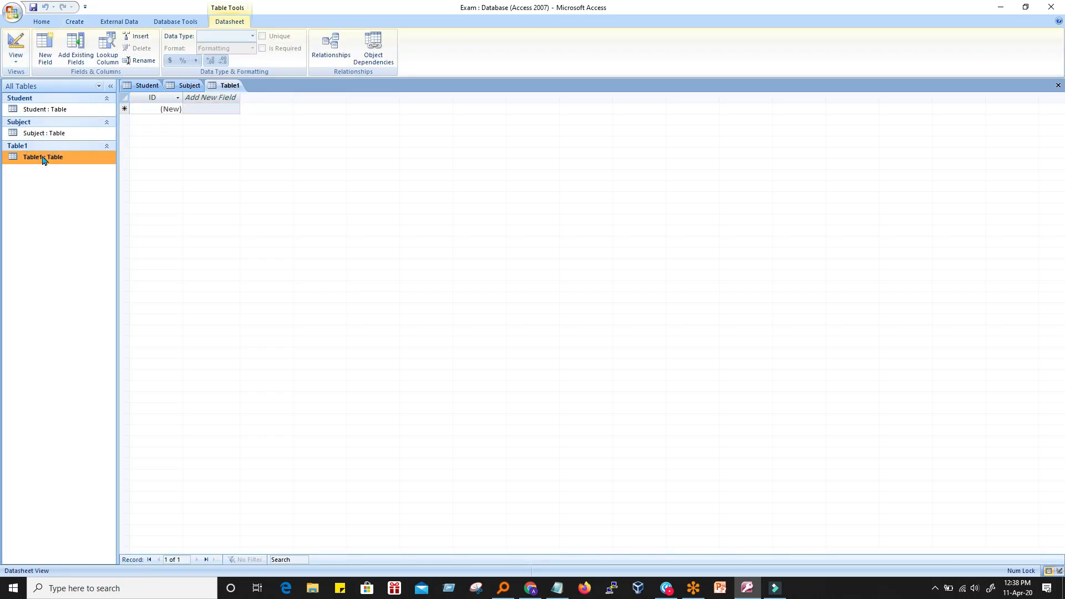
right_click(44, 160)
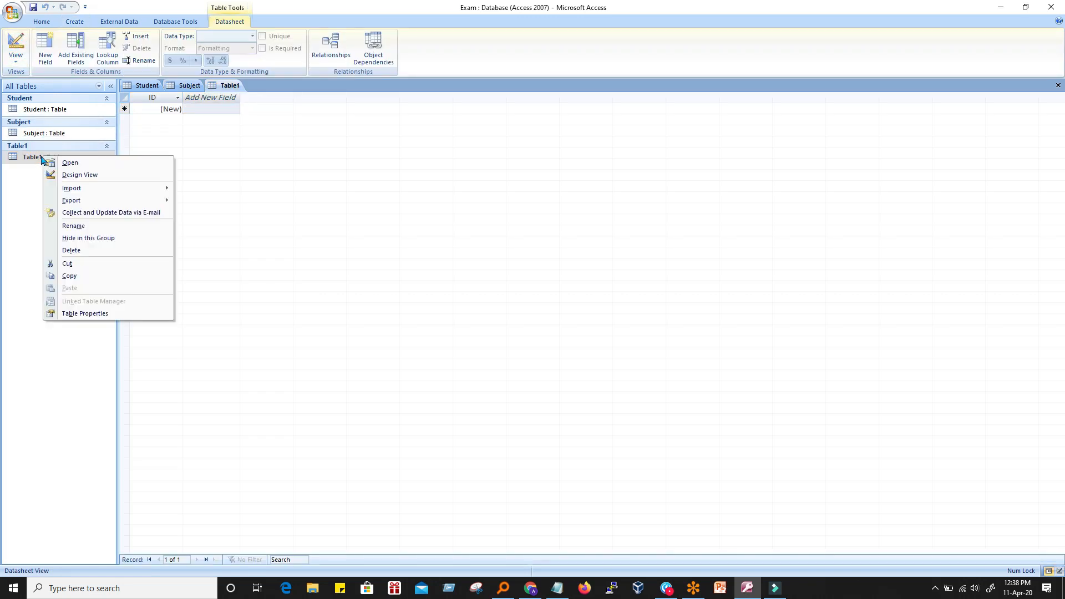
left_click(84, 175)
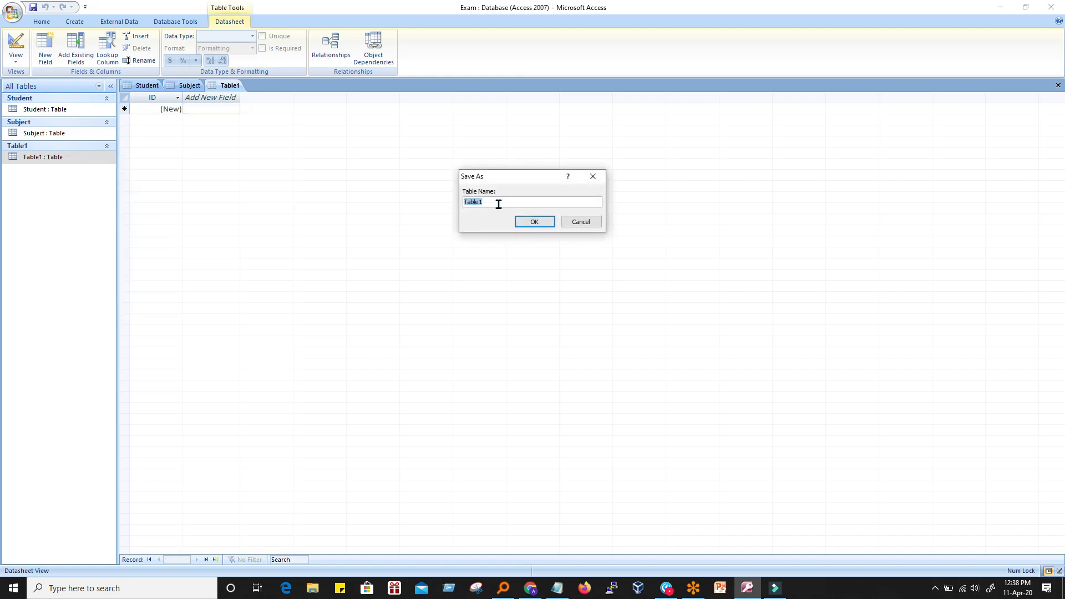
type("Marks")
key("Home")
type("Exam")
left_click(534, 222)
right_click(41, 160)
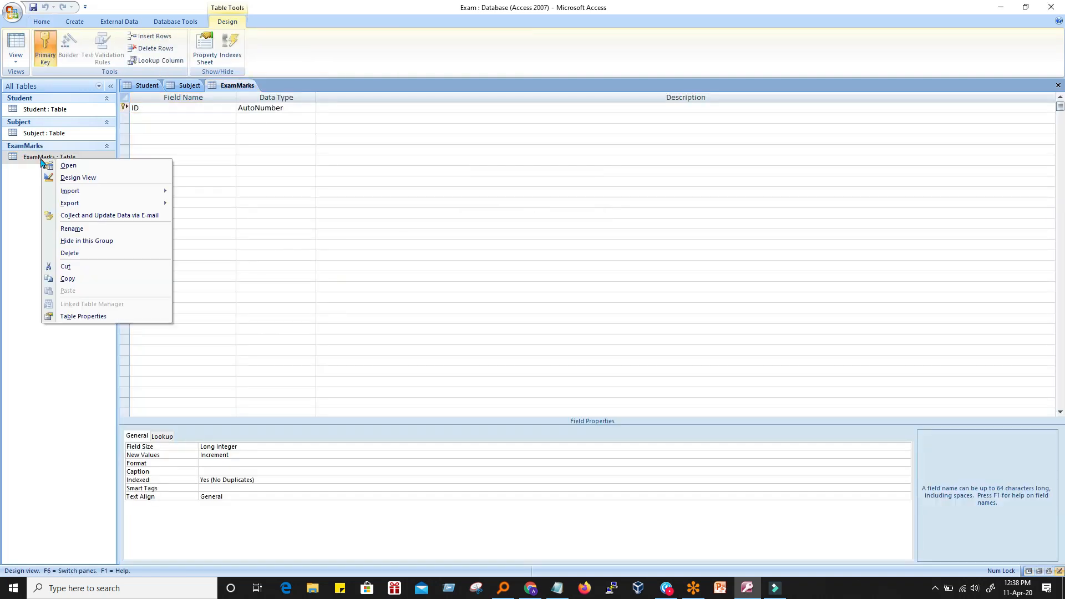
left_click(273, 143)
Add StudentID and SubjectID fields with the Text data type below the ID field in the ExamMarks table
left_click(174, 120)
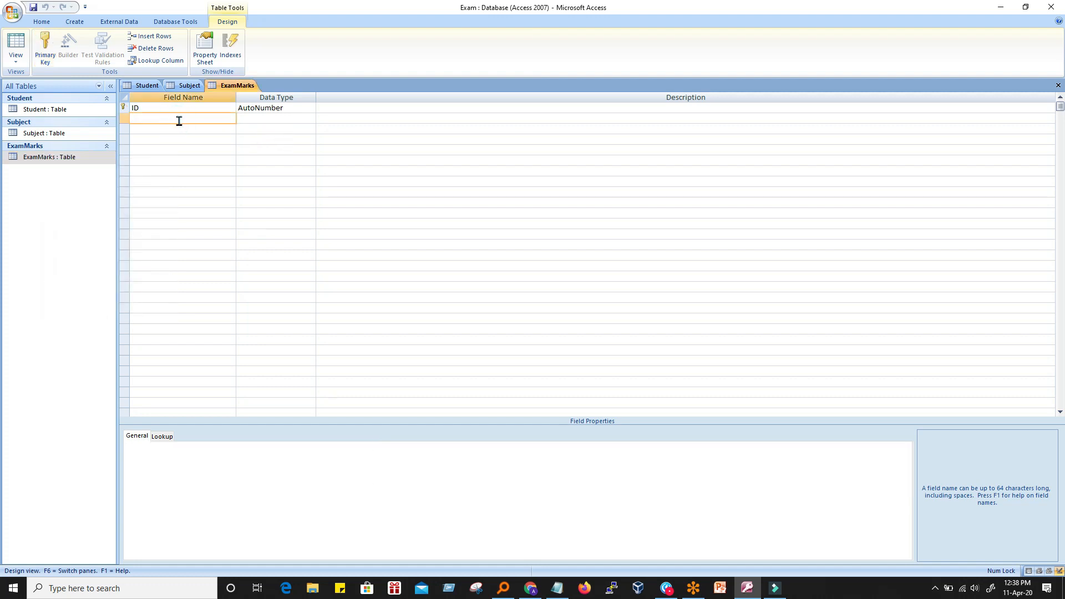
type("StudentID")
left_click(255, 118)
left_click(151, 128)
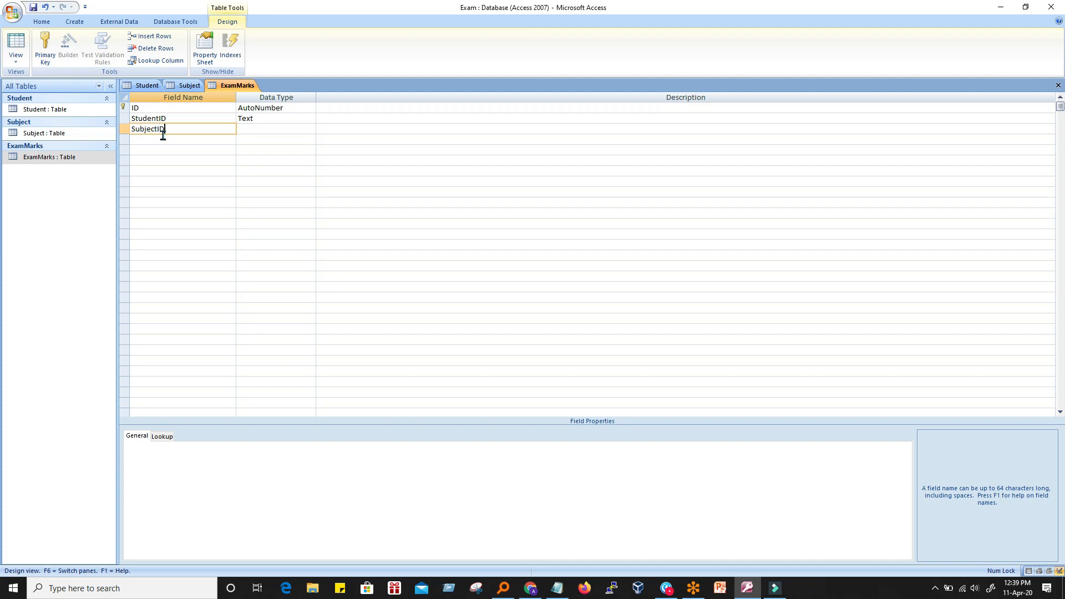
left_click(266, 129)
Add a Marks field with the Number data type below SubjectID in the ExamMarks table
left_click(177, 138)
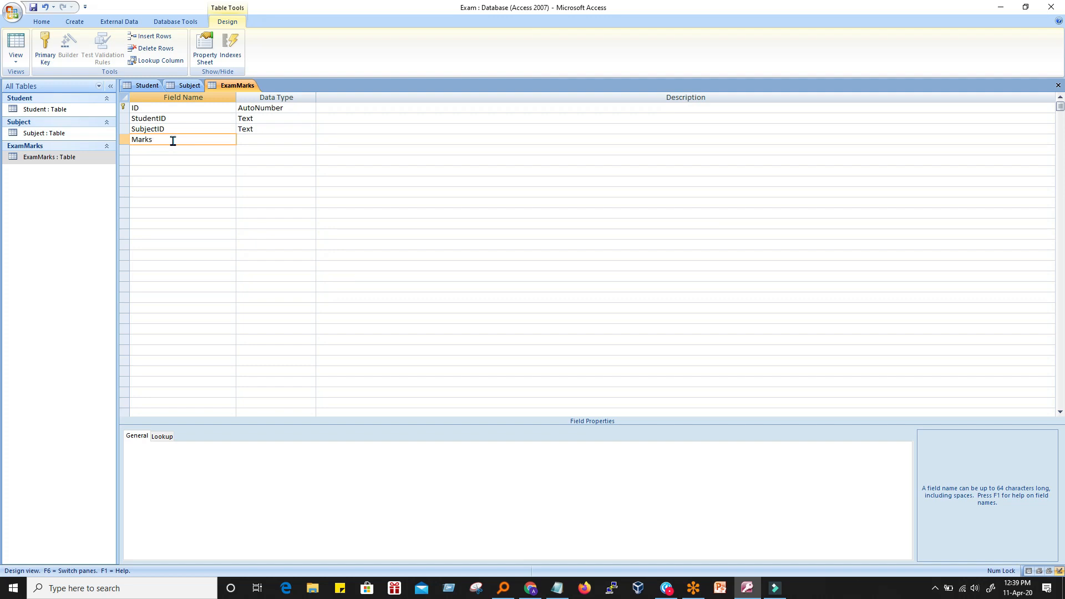
left_click(258, 138)
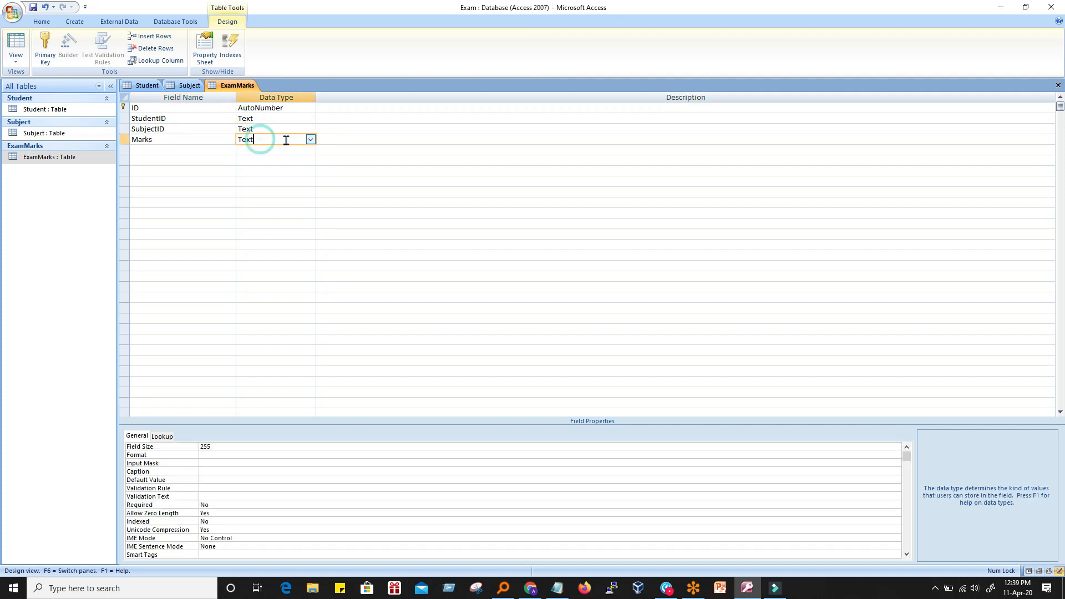
left_click(310, 140)
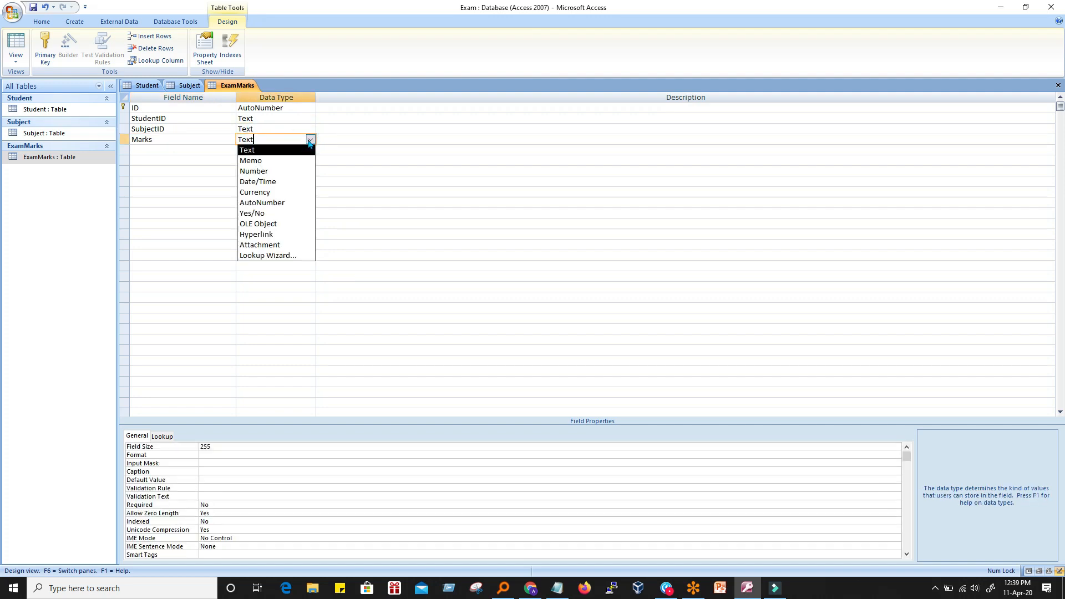
left_click(284, 172)
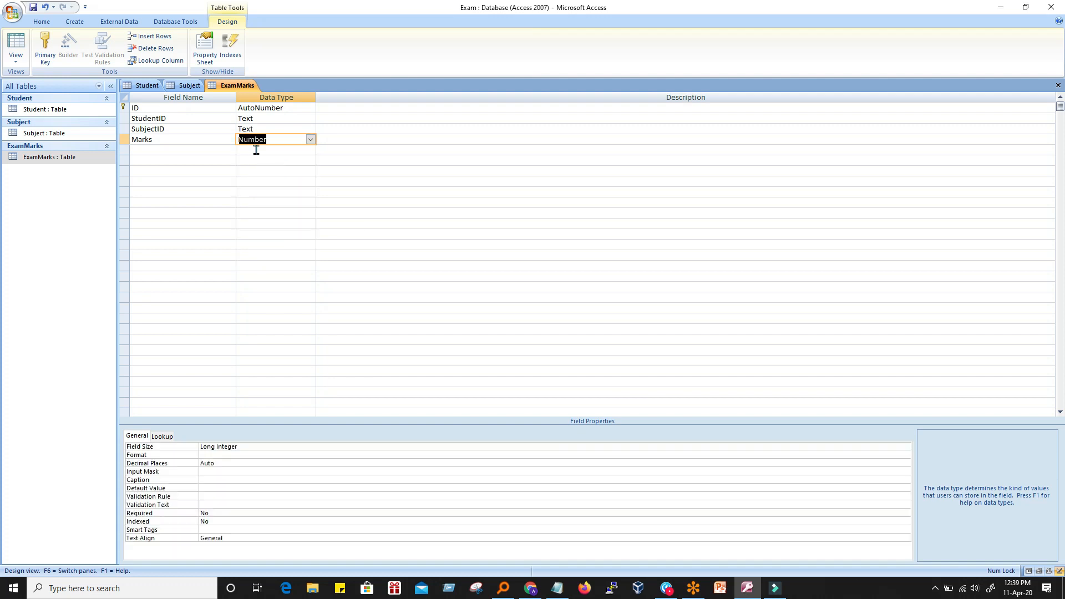
Add an ExamDate field with the Date/Time data type below Marks in the ExamMarks table
left_click(211, 149)
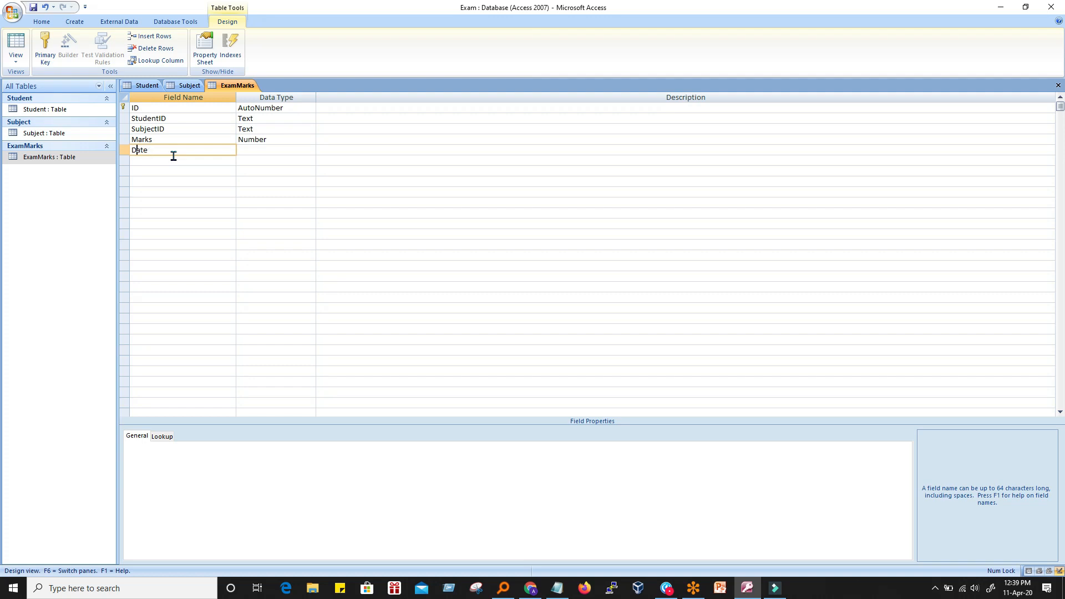
type("xam")
left_click(258, 158)
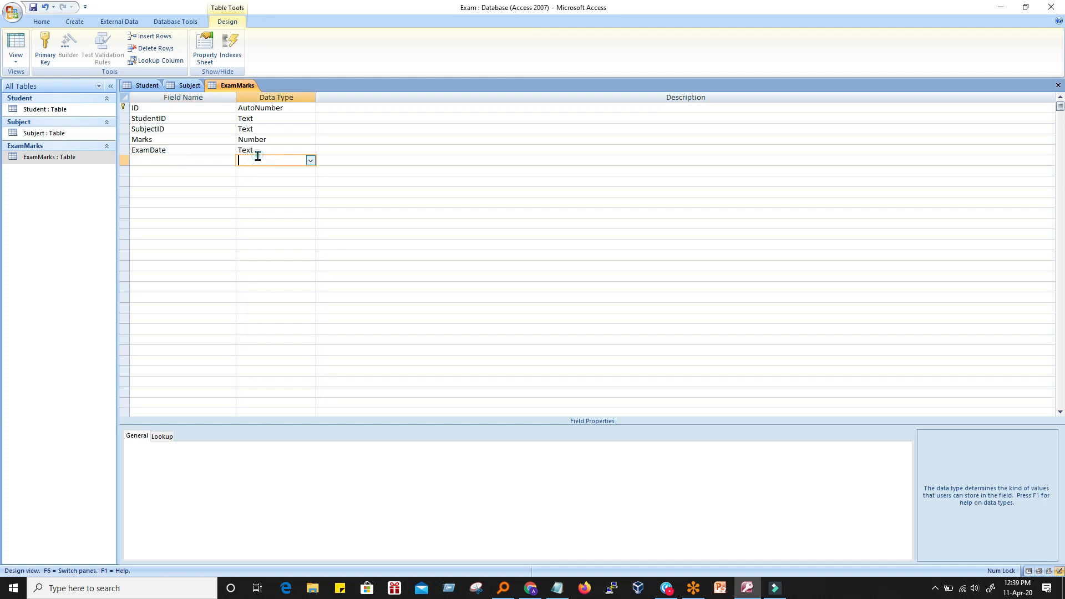
left_click(292, 148)
left_click(317, 150)
left_click(303, 150)
left_click(311, 150)
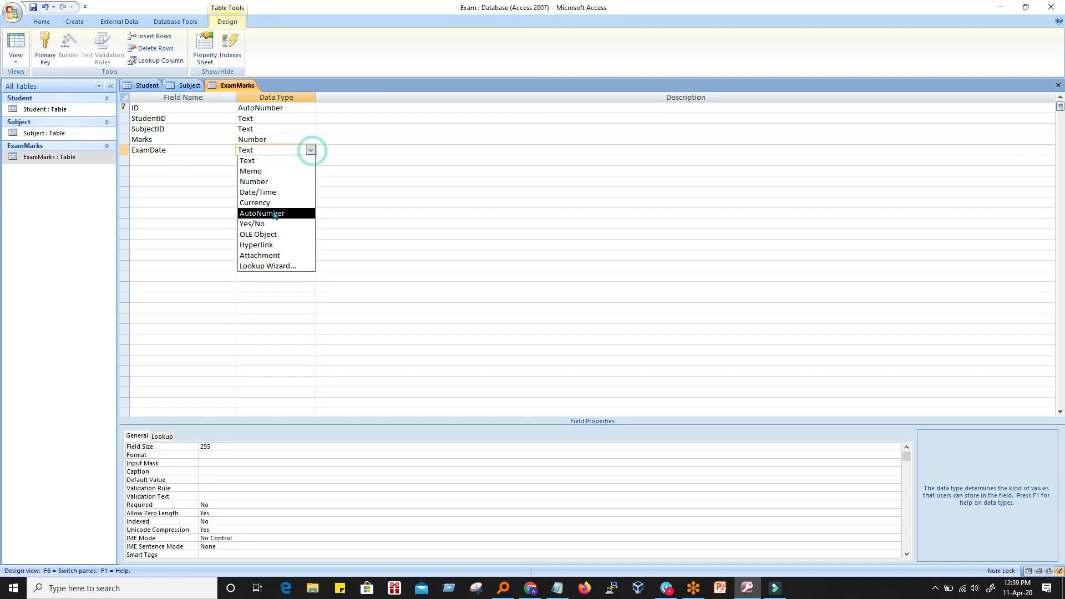
left_click(264, 189)
left_click(233, 215)
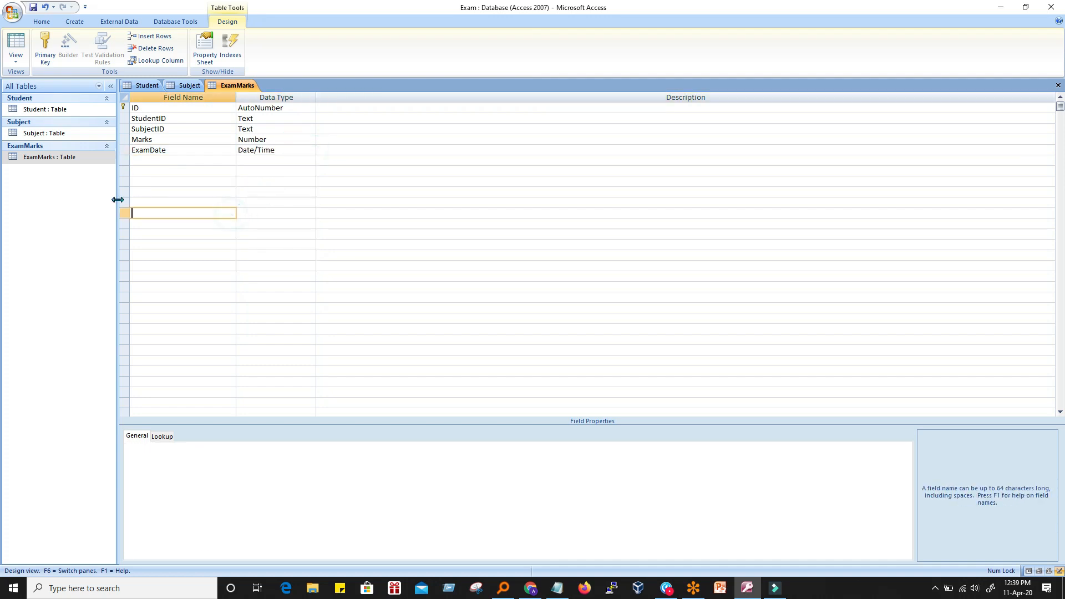
Open the Student table in Datasheet View, saving its design changes
left_click(48, 109)
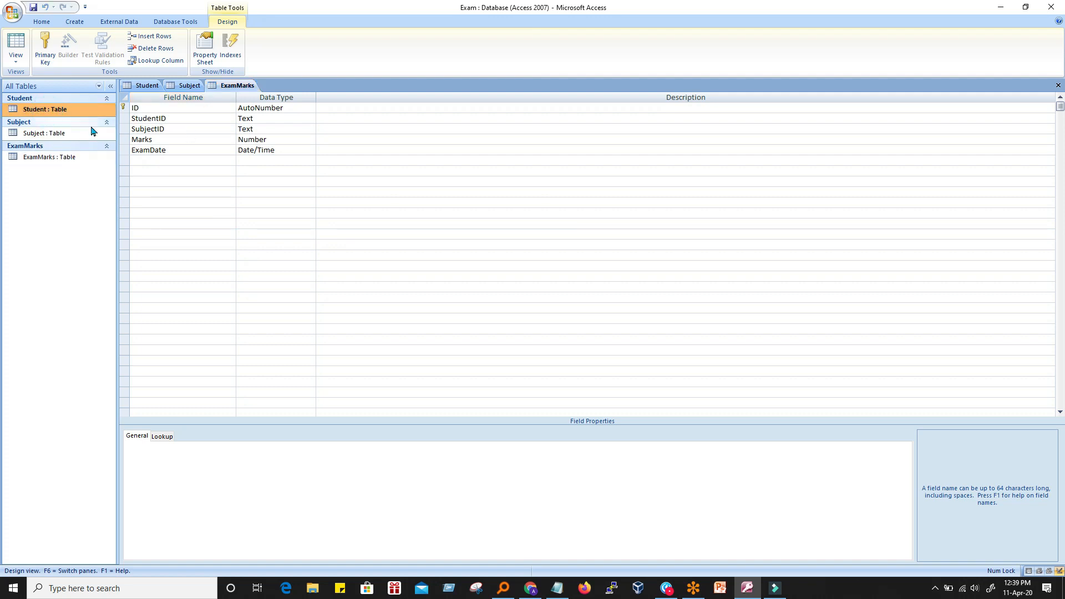
right_click(45, 108)
left_click(70, 113)
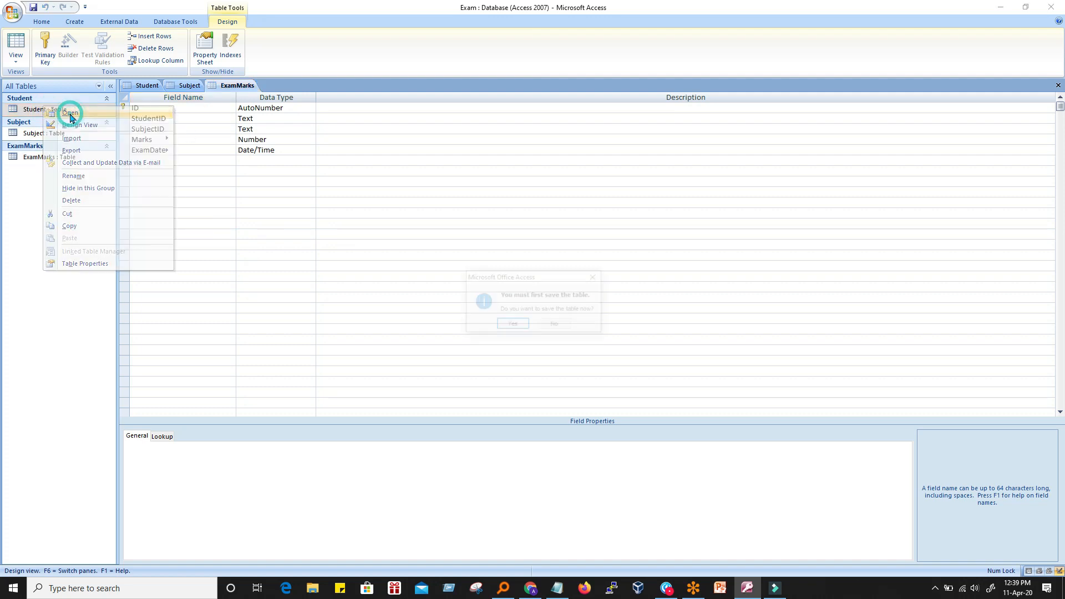
left_click(513, 326)
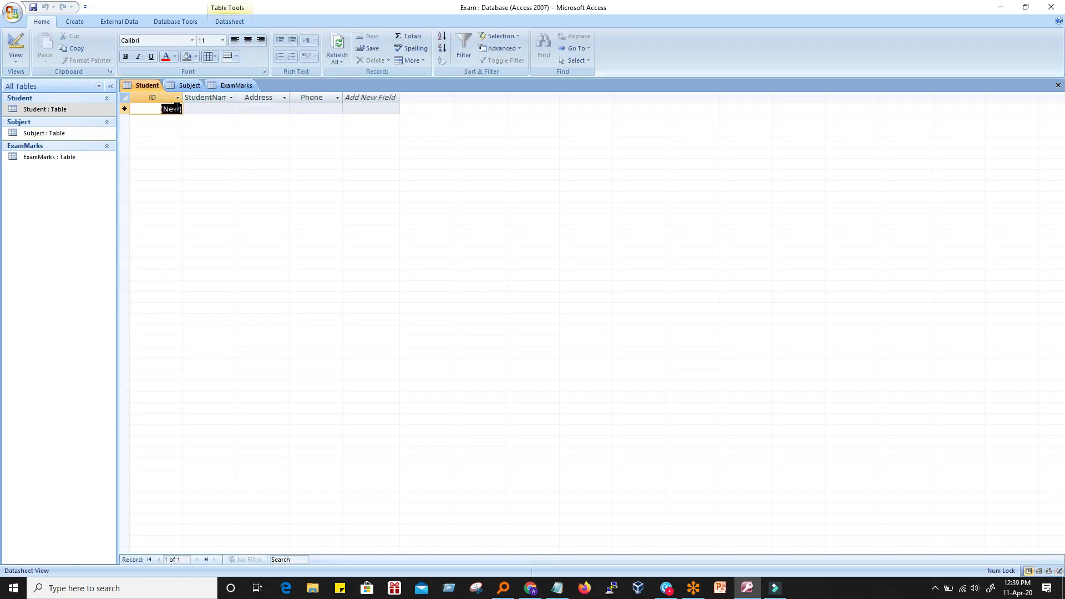
Enter three student records in the Student table, each with the student's name, address and phone number
left_click(202, 109)
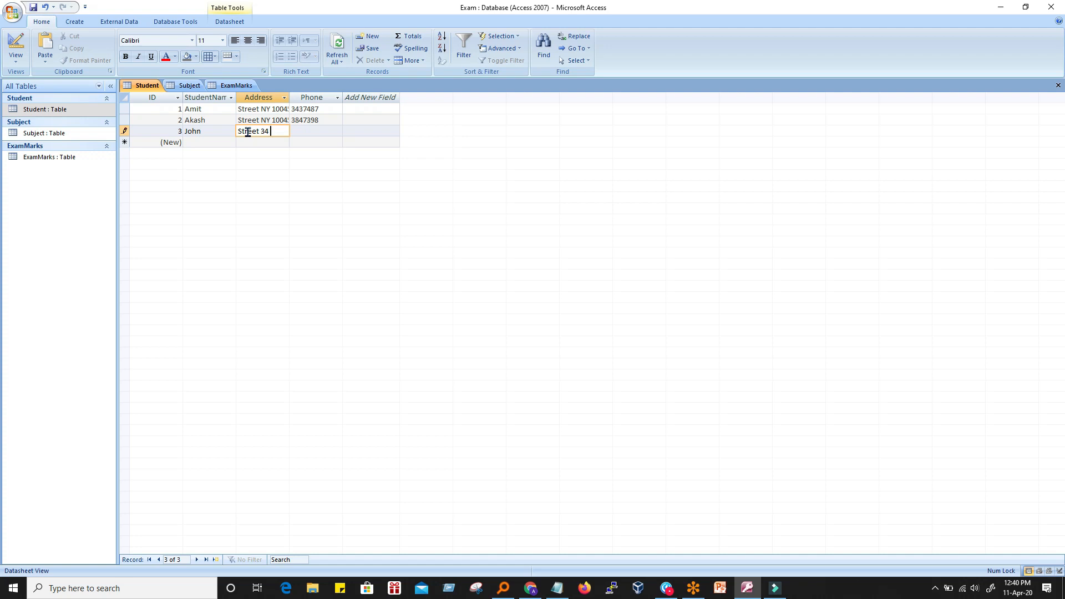
type("in Pin 37483")
left_click(309, 131)
type("3453434")
left_click(361, 132)
left_click(237, 142)
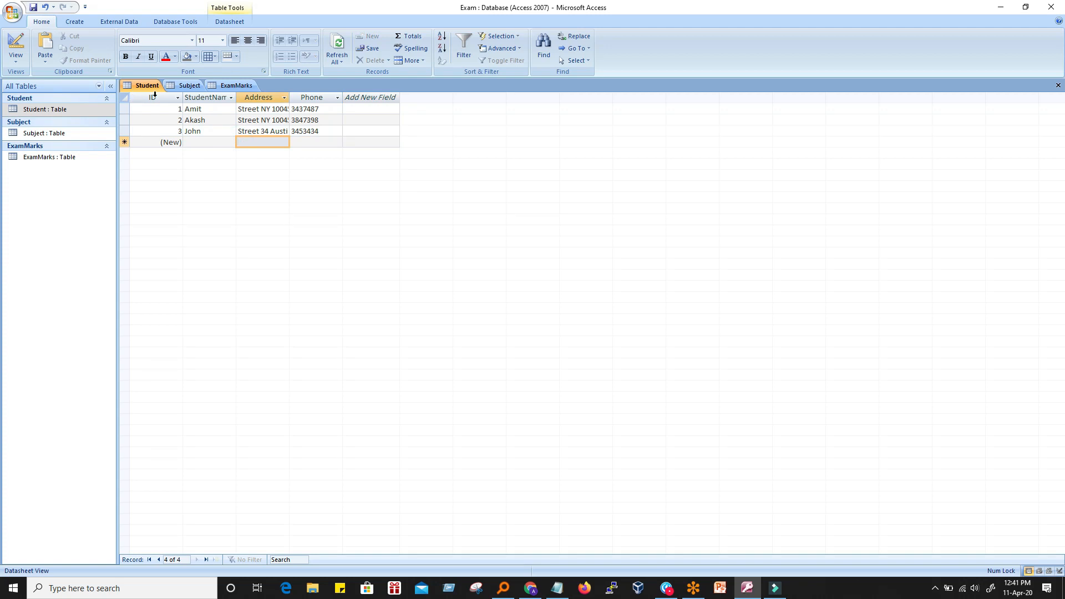
Open the Subject table in Datasheet View, saving its design changes
left_click(40, 138)
double_click(40, 138)
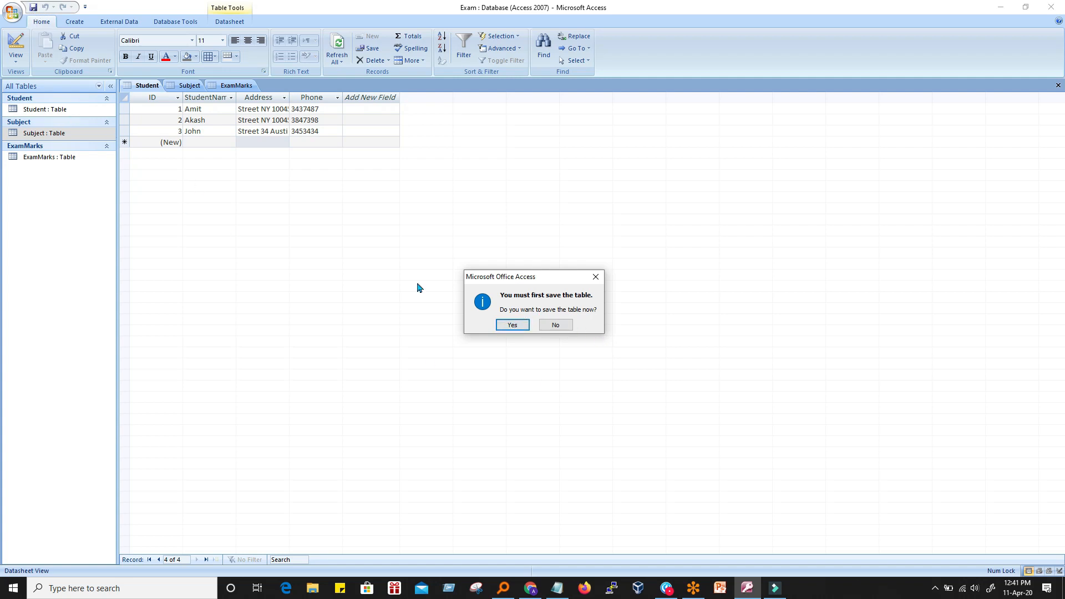
left_click(515, 325)
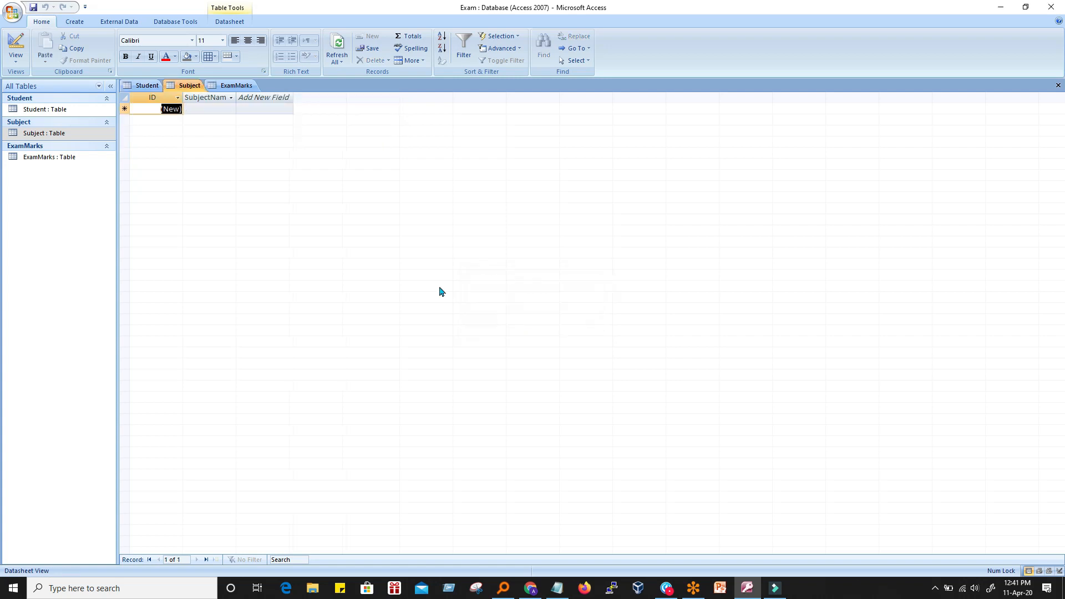
Enter three records in the Subject table with the subject names English, Science and Mathematics
left_click(189, 110)
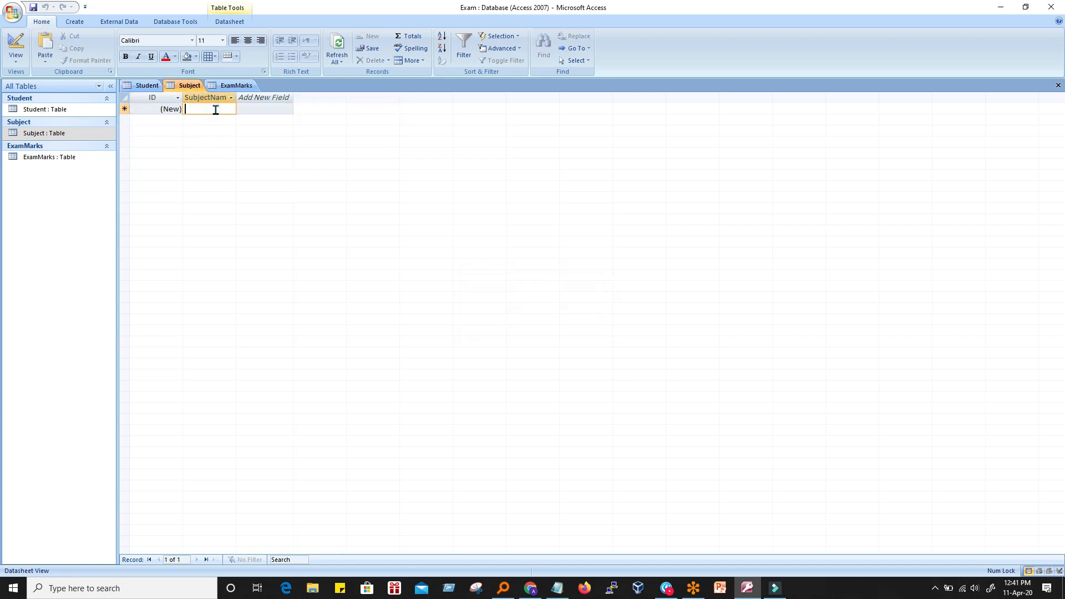
type("English")
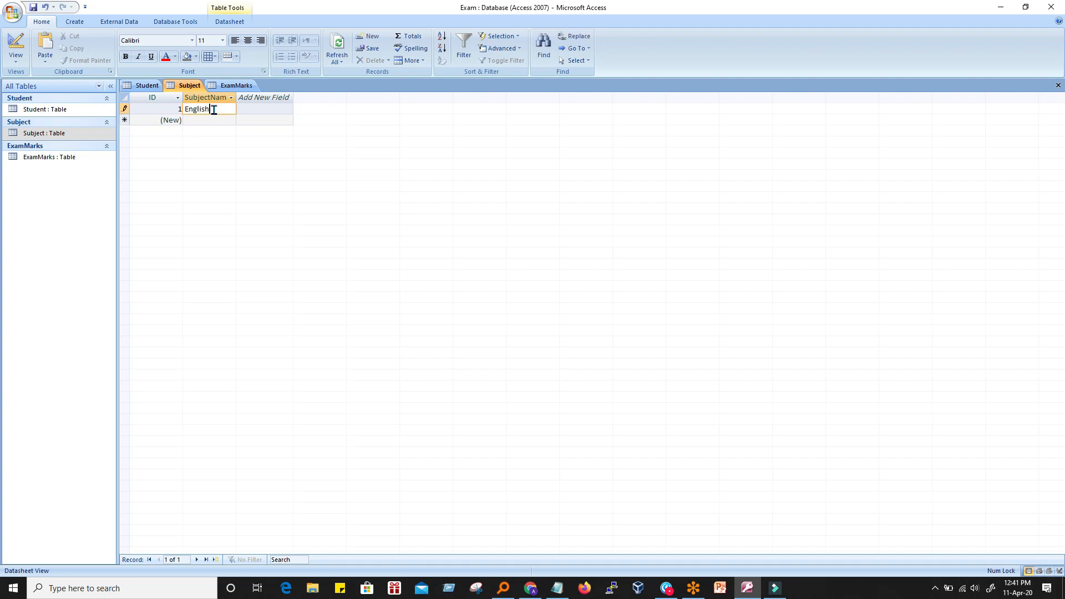
left_click(216, 118)
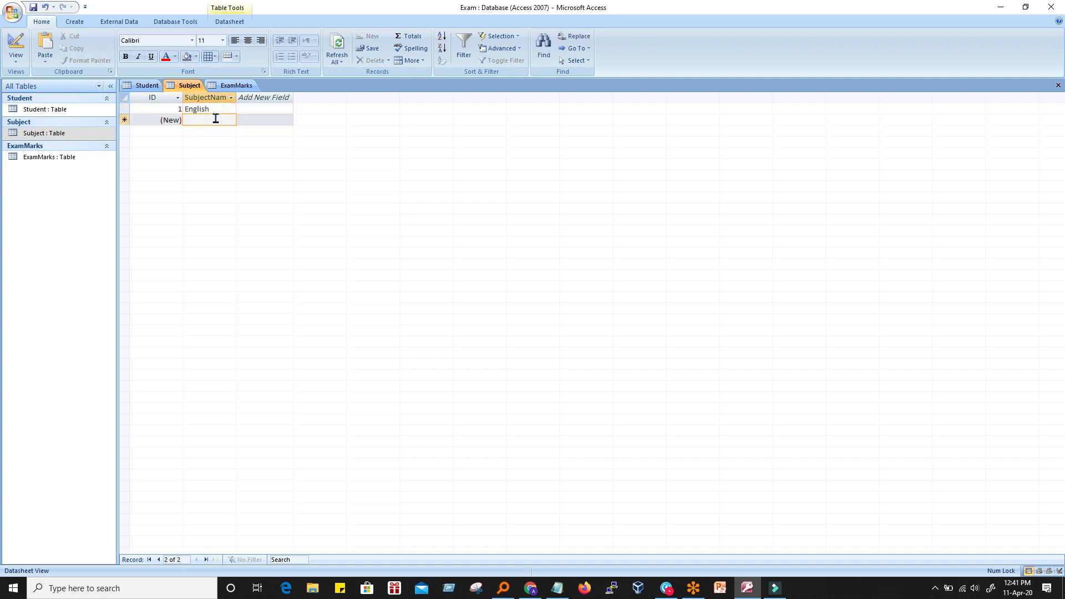
type("Sc")
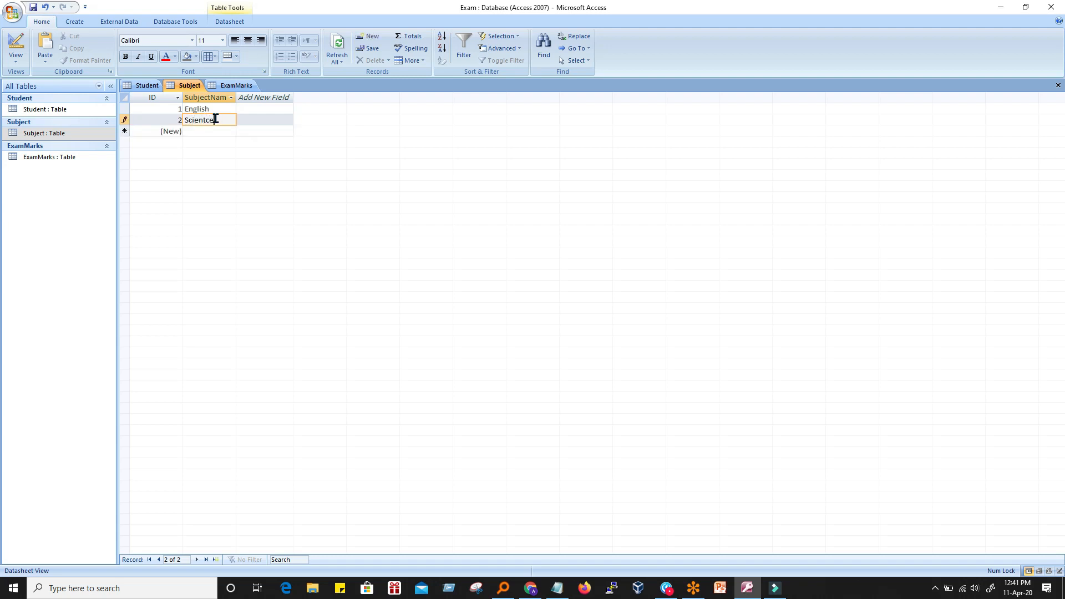
type("ience")
left_click(198, 133)
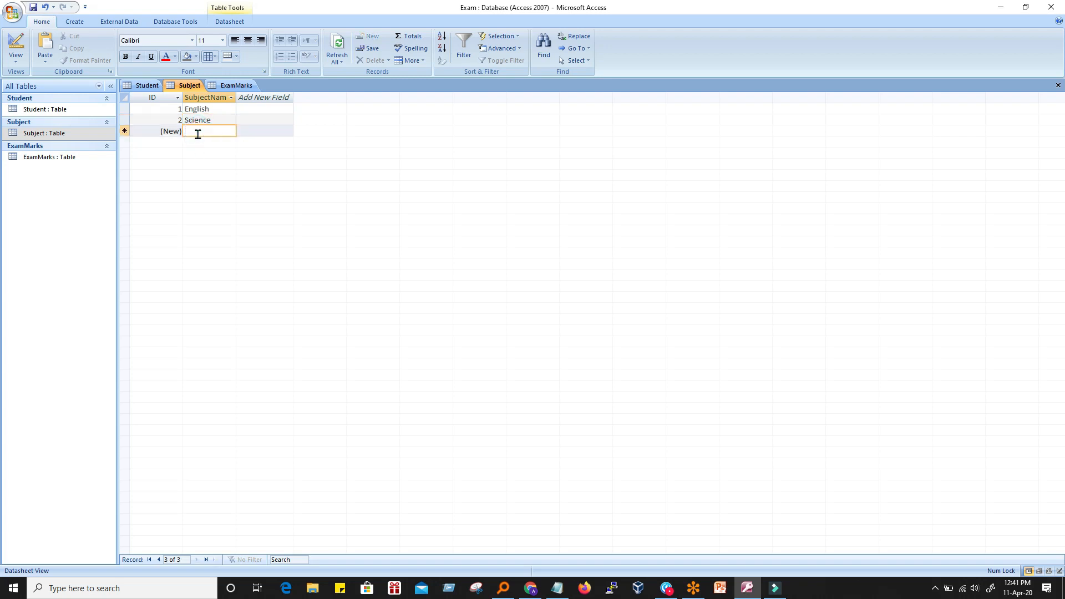
type("M")
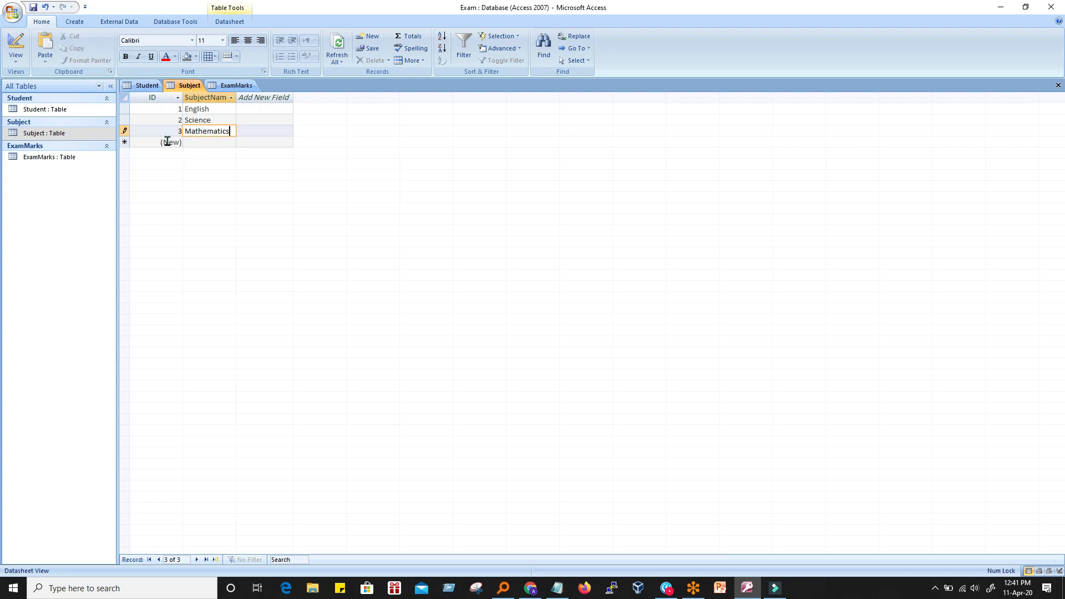
type("athematics")
left_click(149, 109)
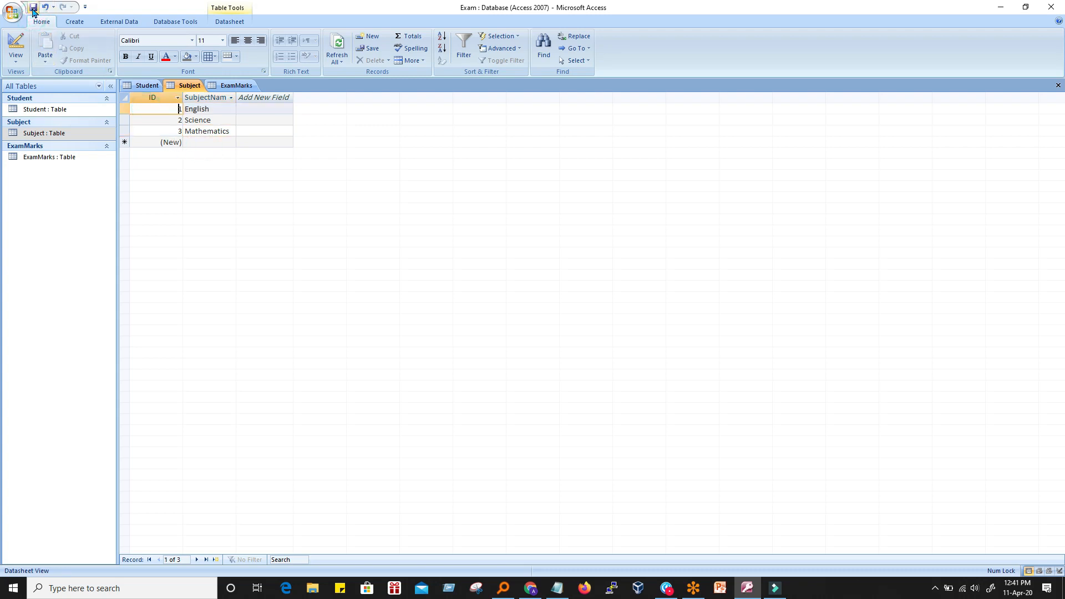
Open the ExamMarks table in Datasheet View and start its first record with StudentID 1 and SubjectID 1
left_click(38, 158)
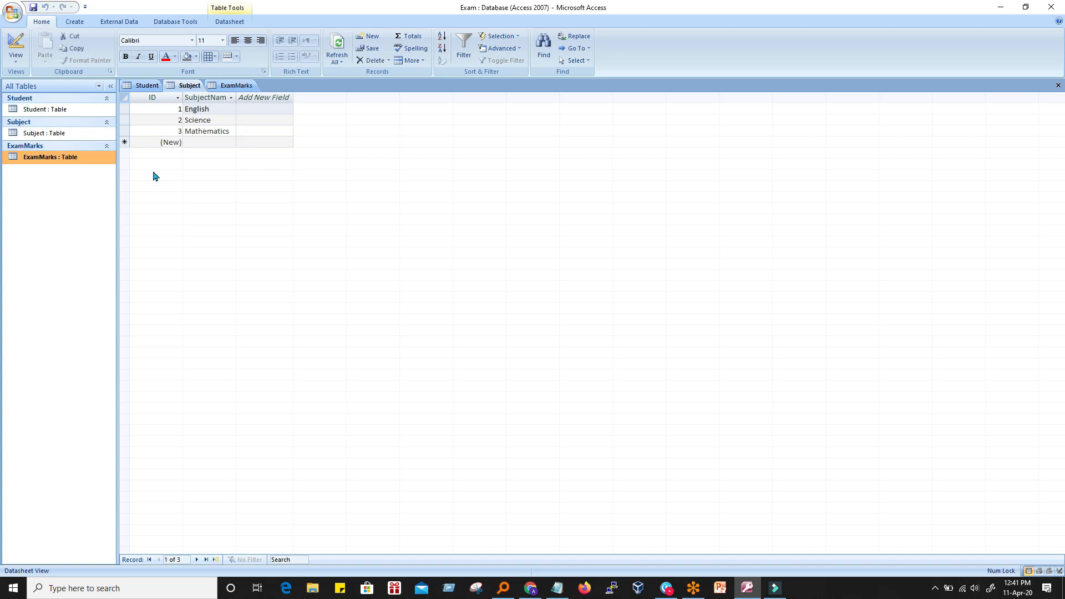
double_click(111, 157)
left_click(259, 118)
left_click(265, 109)
type("1")
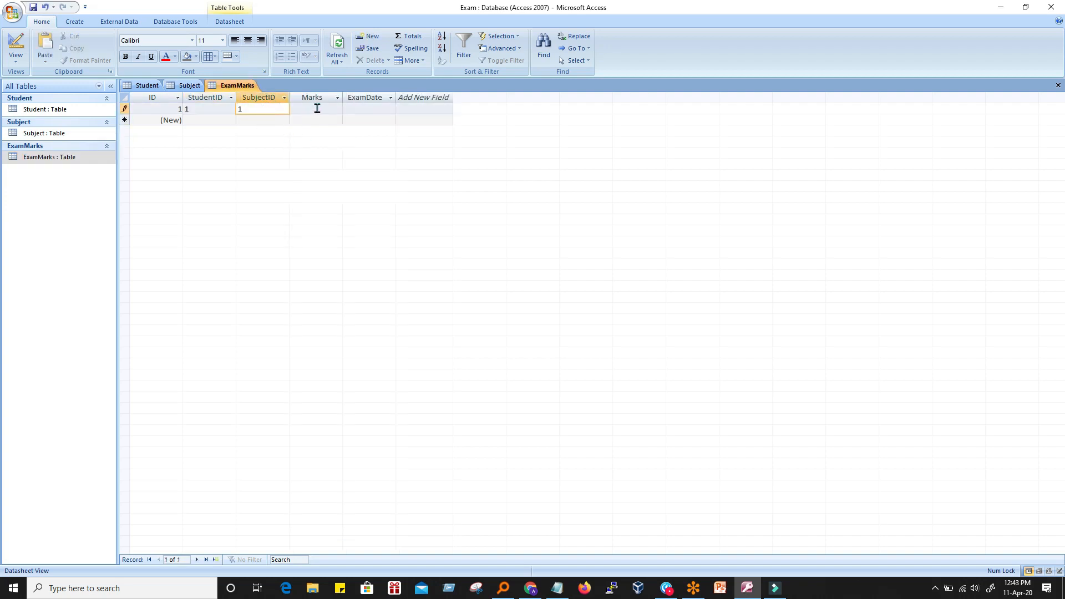
Set Marks to 76 and ExamDate to 16-Apr-20 in the first ExamMarks record
left_click(318, 109)
type("454")
key("BackSpace")
key("BackSpace")
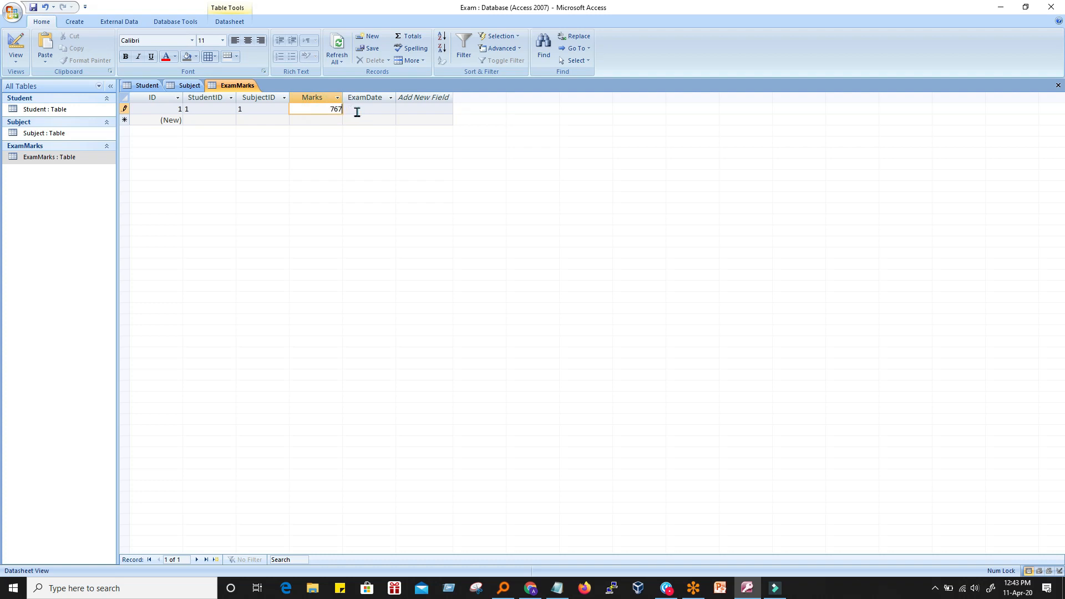
key("BackSpace")
left_click(357, 112)
left_click(402, 109)
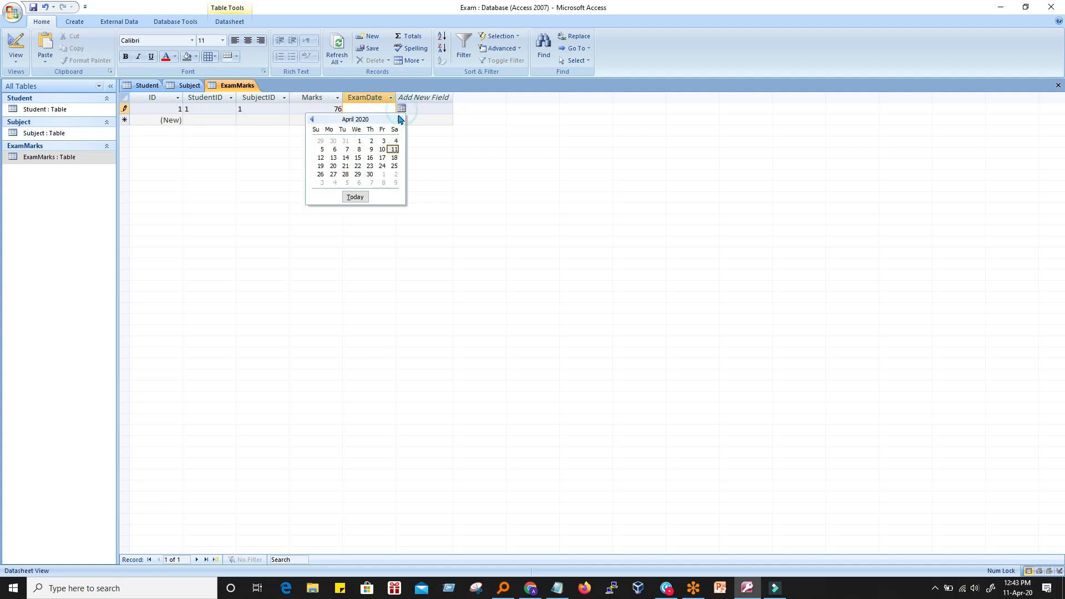
left_click(370, 157)
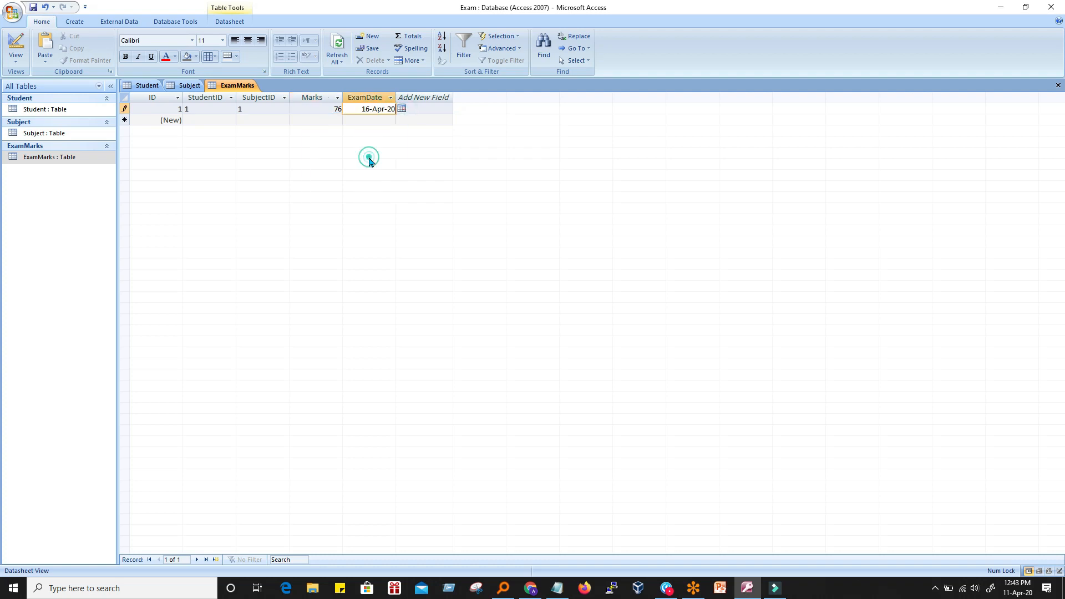
Add a second ExamMarks record with StudentID 2, SubjectID 2, Marks 87 and ExamDate 08-Apr-20
left_click(412, 115)
left_click(333, 114)
left_click(231, 122)
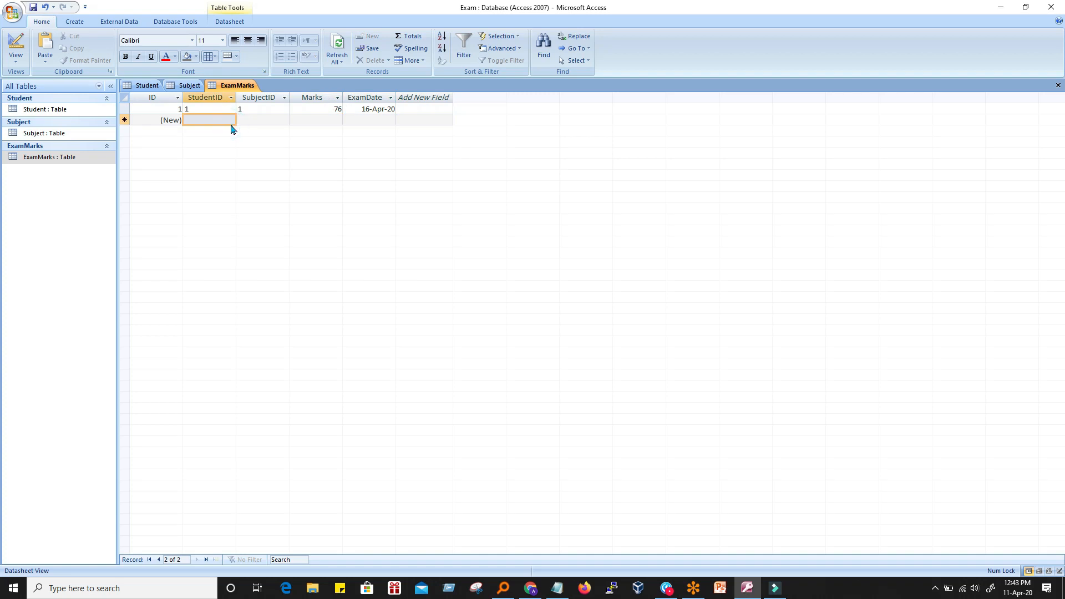
Open the Relationships window and add the ExamMarks, Student and Subject tables to it
left_click(230, 21)
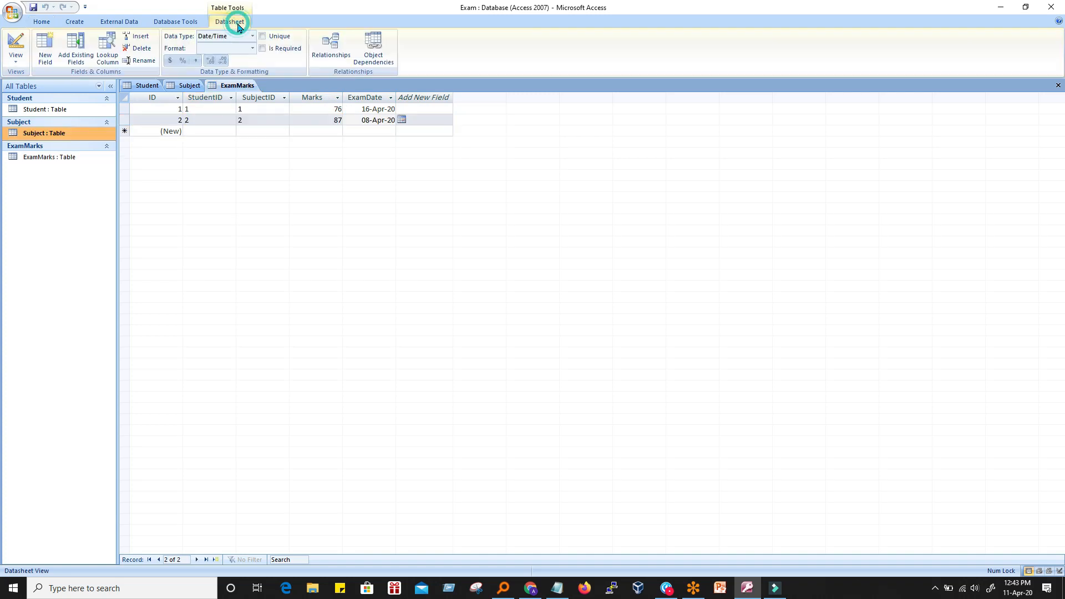
left_click(340, 47)
left_click(464, 180)
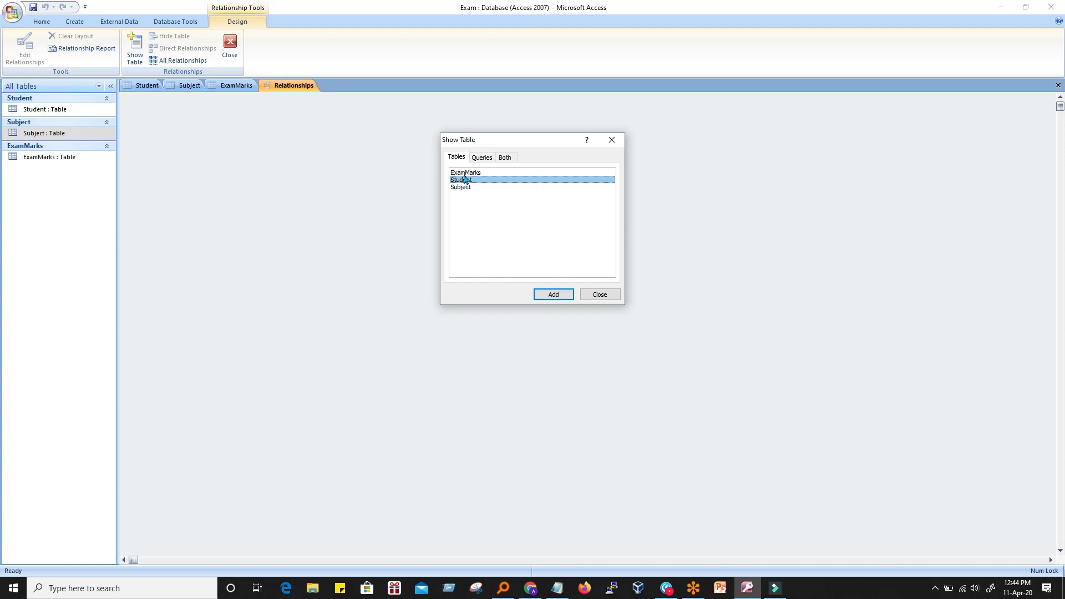
key("shift+Up")
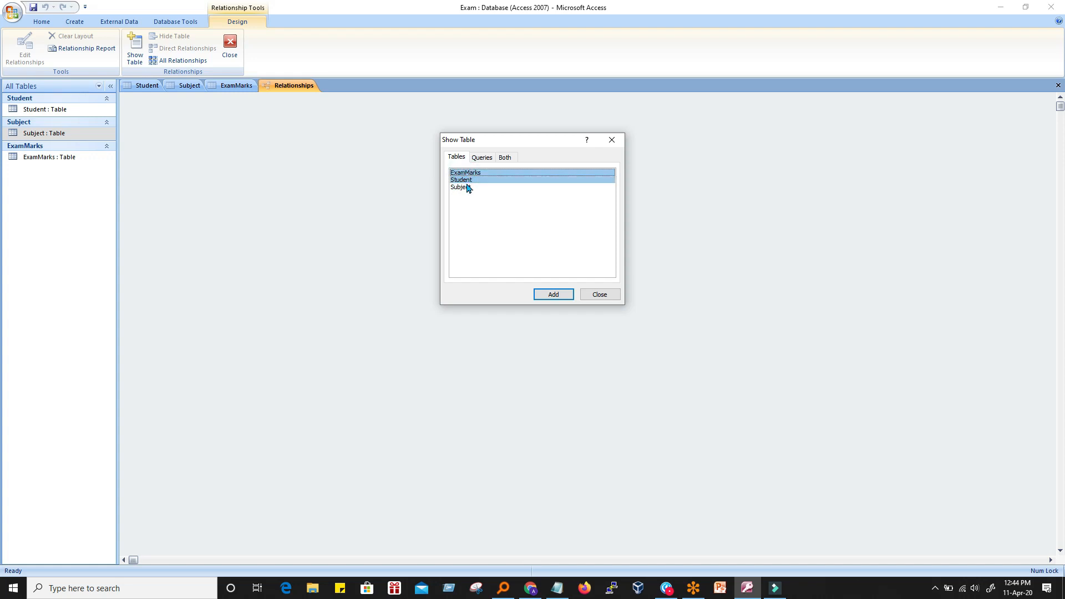
left_click(467, 188, "shift")
left_click(554, 294)
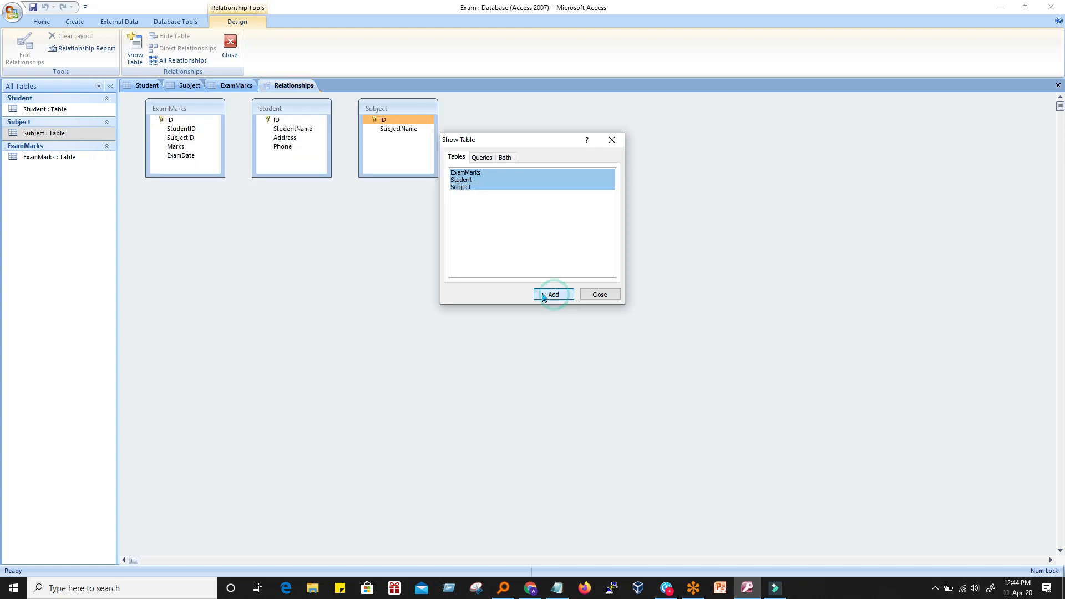
left_click(597, 294)
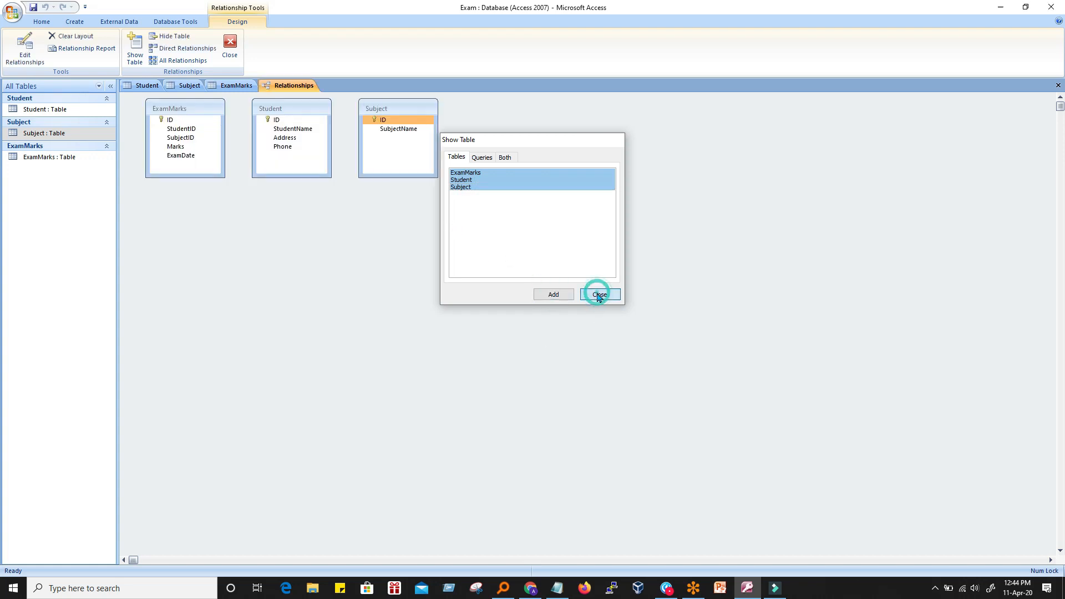
Arrange the Student and Subject tables side by side in the relationship layout, with ExamMarks centred below them
left_click_drag(285, 108, 281, 233)
left_click_drag(387, 110, 642, 186)
left_click_drag(266, 233, 273, 139)
left_click_drag(655, 184, 438, 142)
left_click(272, 143)
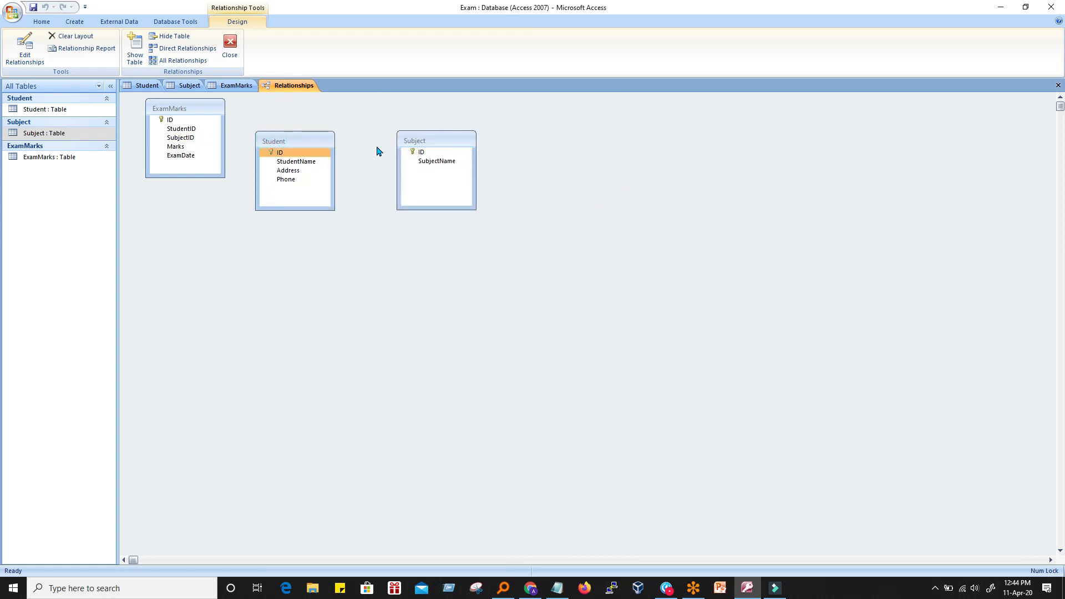
left_click(413, 139)
left_click_drag(191, 113, 367, 275)
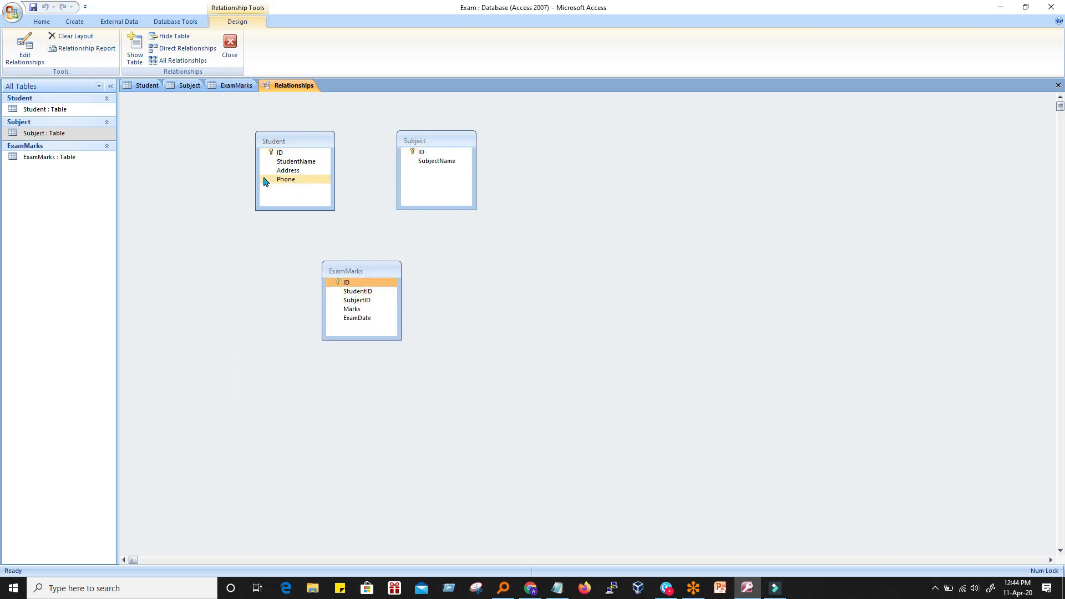
Move the Subject table to the right of ExamMarks and the Student table to its upper left
left_click(357, 294)
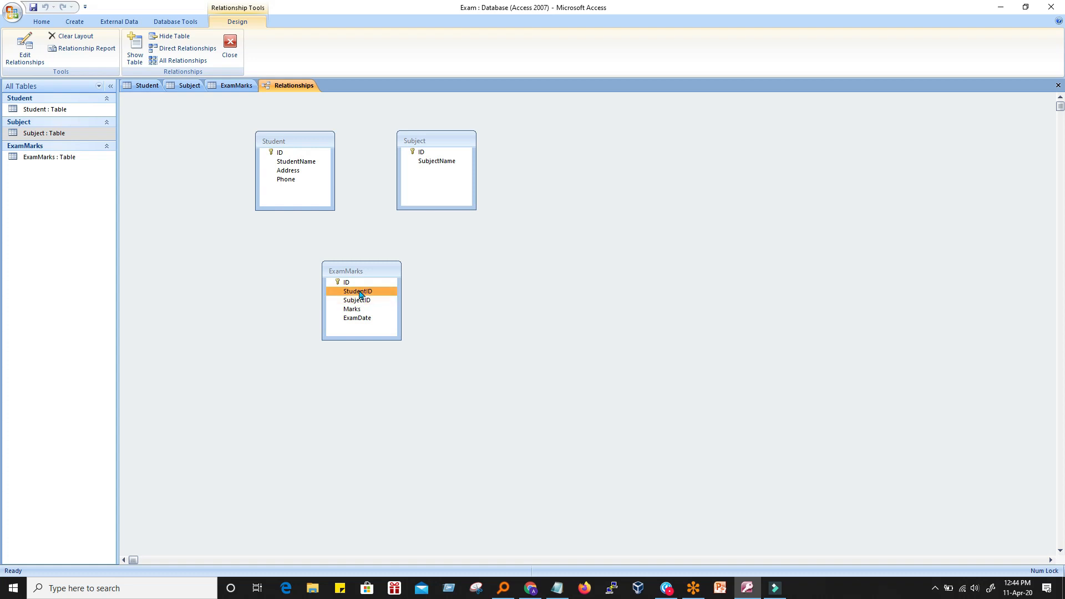
left_click(280, 152)
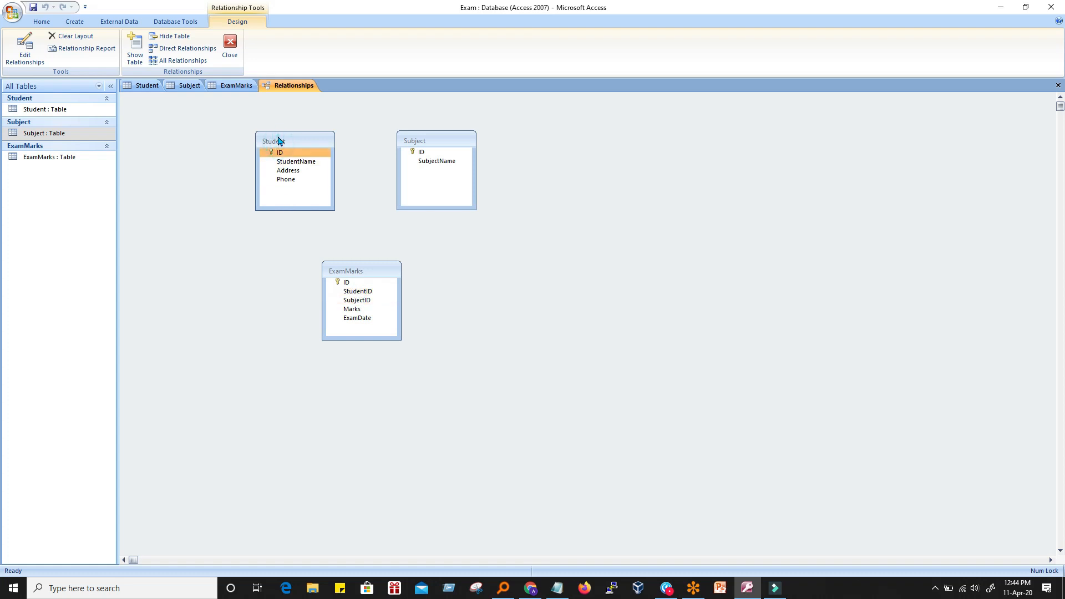
left_click(417, 152)
left_click(354, 301)
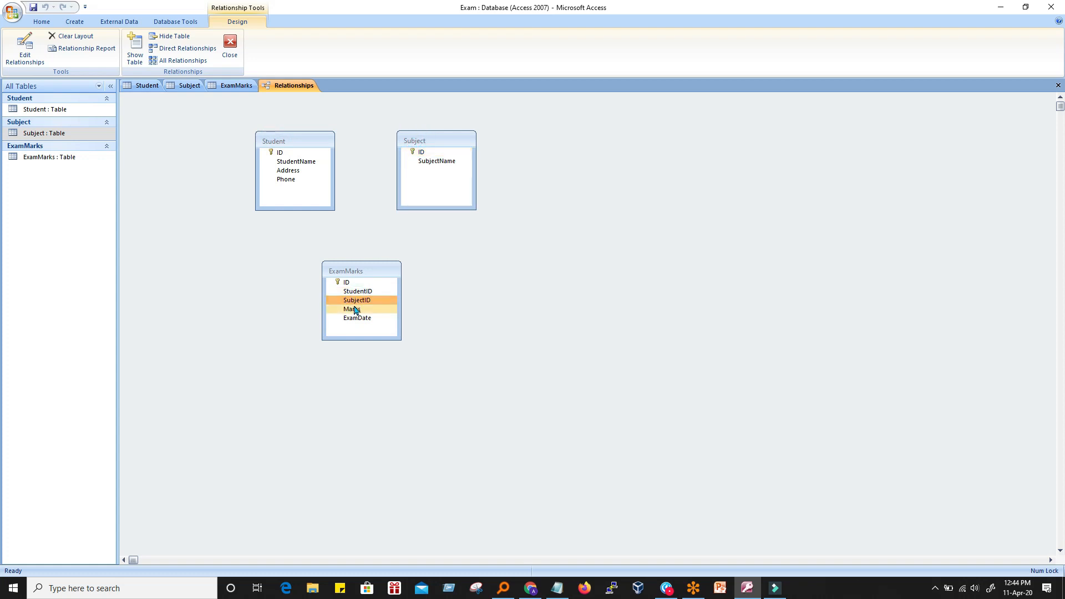
left_click_drag(428, 143, 532, 254)
left_click_drag(274, 142, 179, 187)
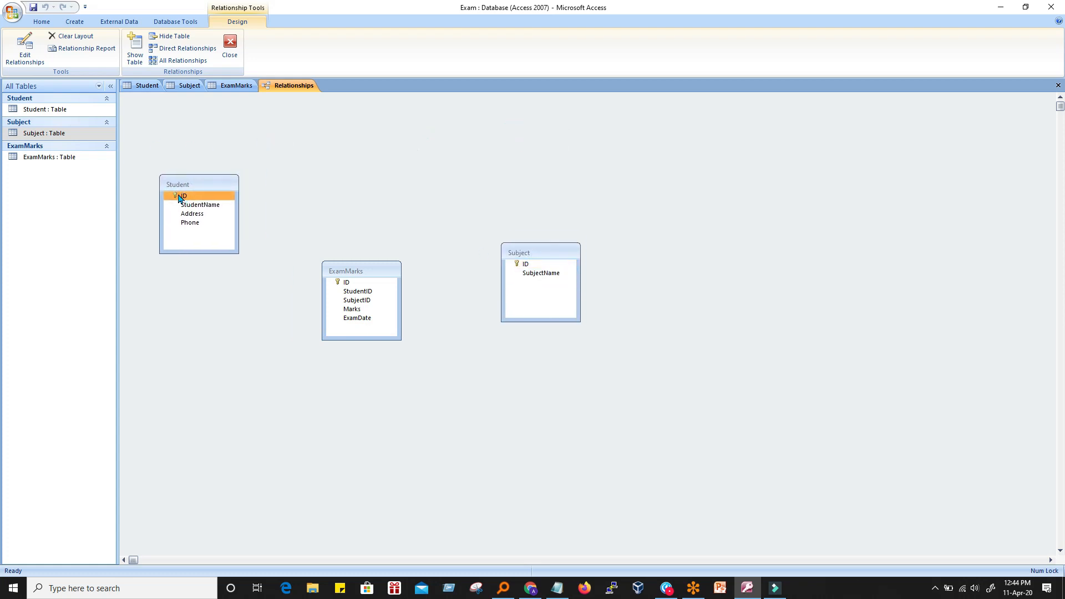
Try to relate Student ID to ExamMarks StudentID with referential integrity, cascade update and cascade delete enabled
left_click(178, 196)
left_click(187, 204)
left_click_drag(179, 195, 364, 296)
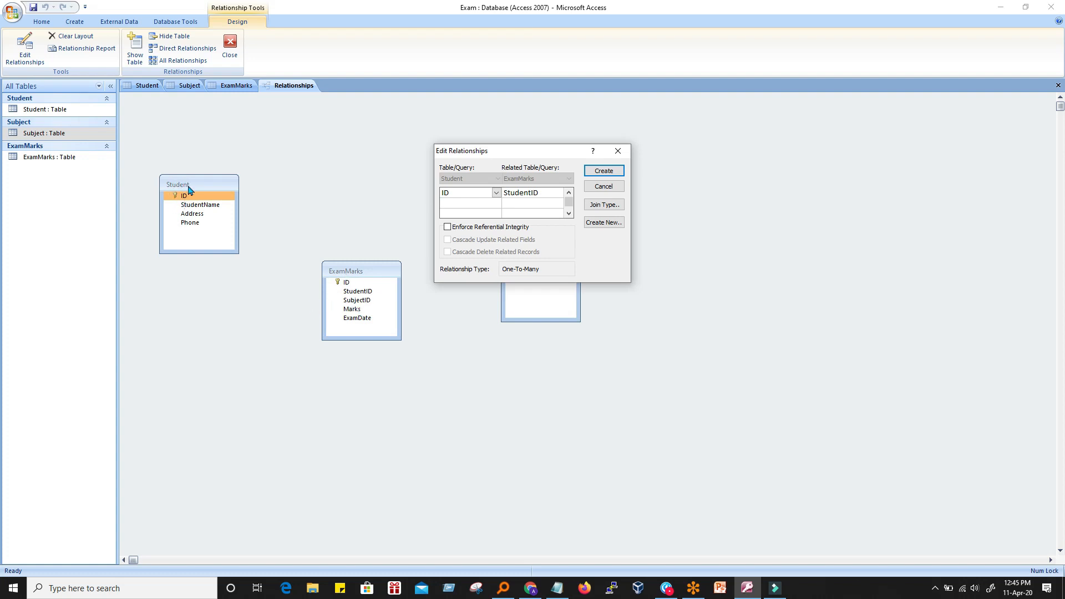
left_click(448, 227)
left_click(447, 239)
left_click(447, 252)
left_click(613, 171)
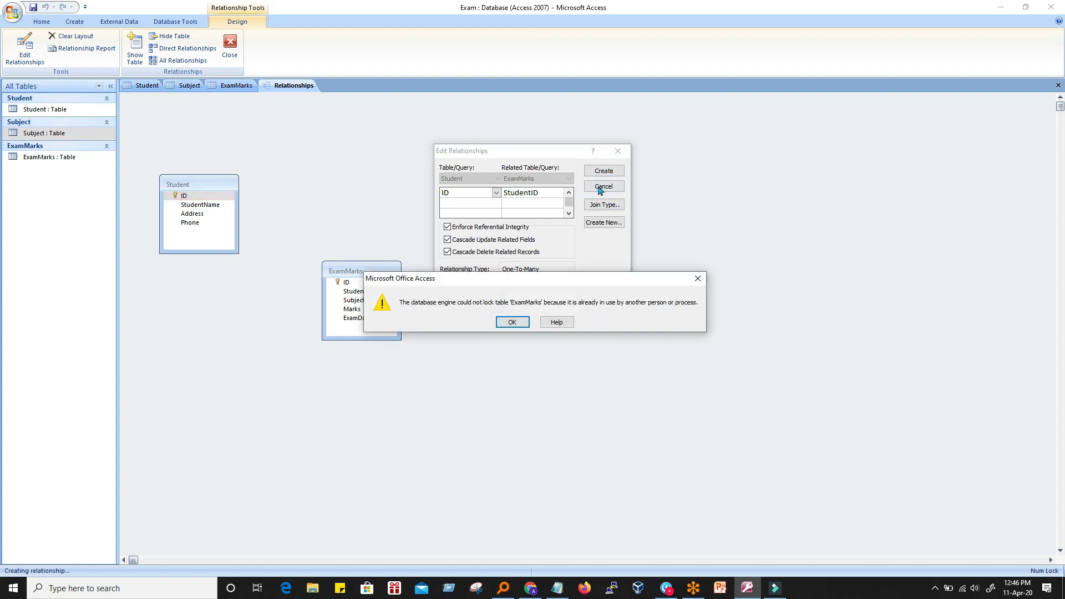
left_click(512, 323)
left_click(618, 150)
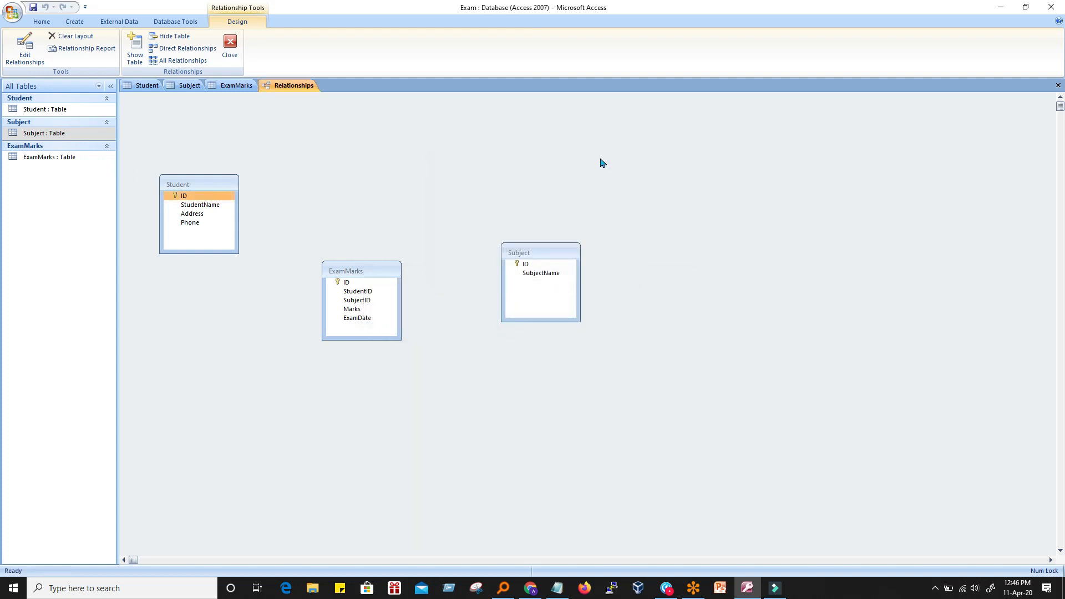
Close the open ExamMarks, Subject and Student tables, leaving only the Relationships window open
left_click(53, 157)
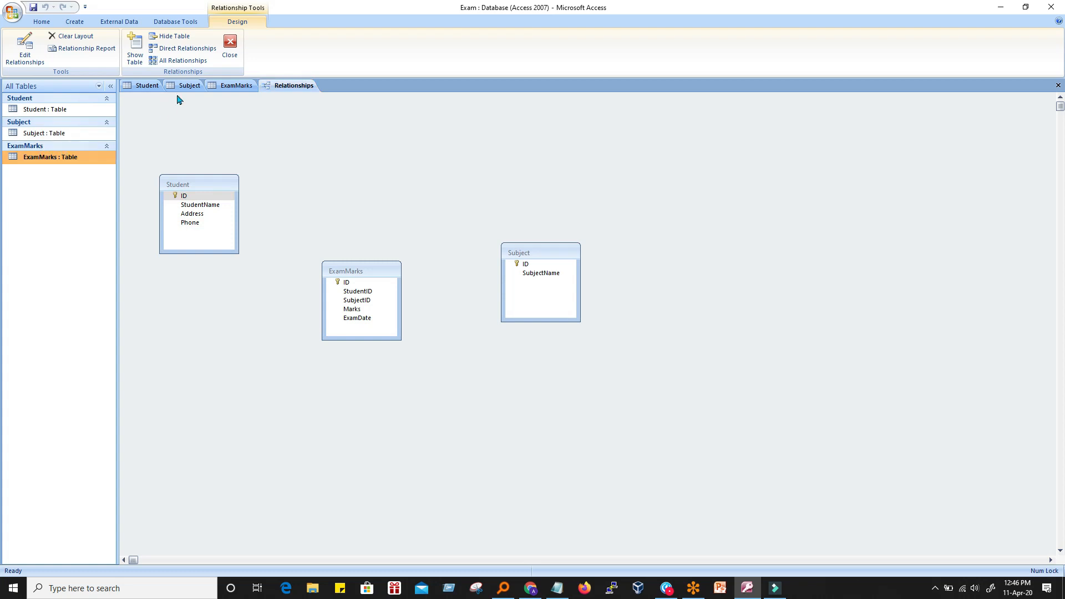
left_click(235, 87)
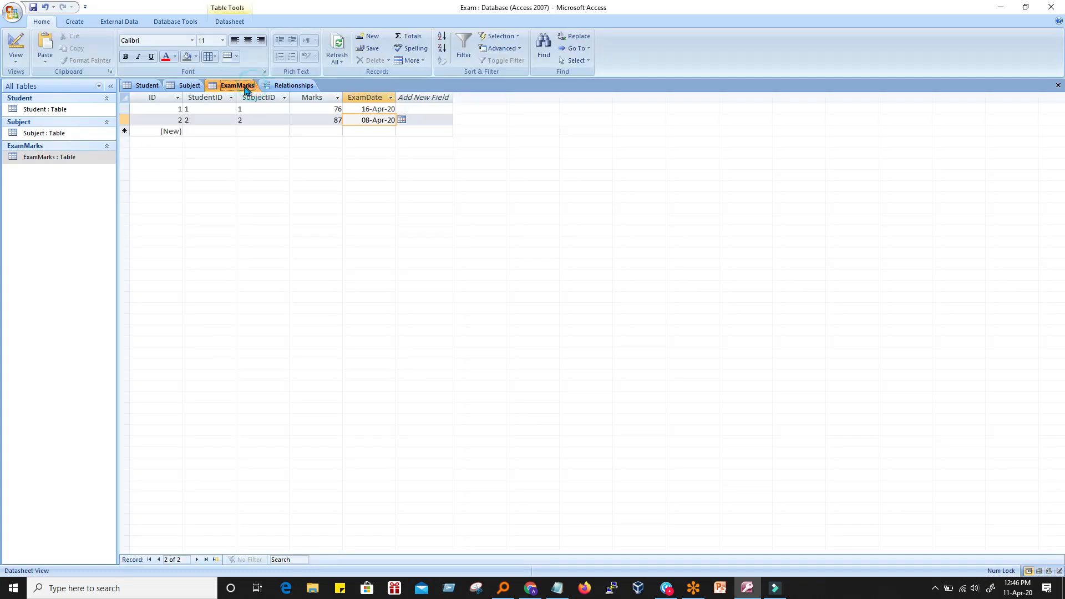
right_click(247, 90)
left_click(198, 106)
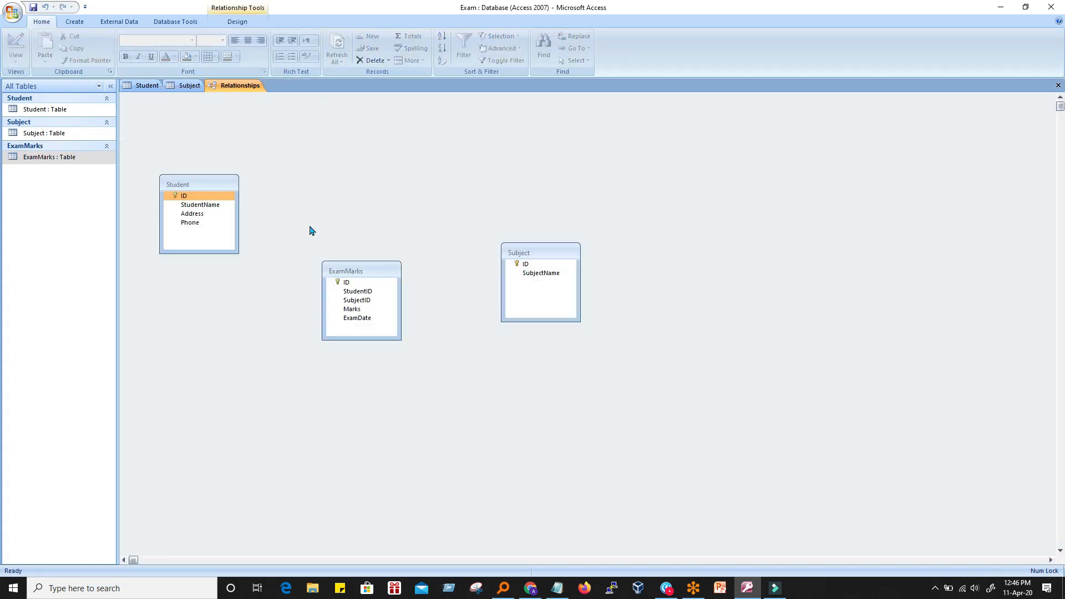
left_click(187, 87)
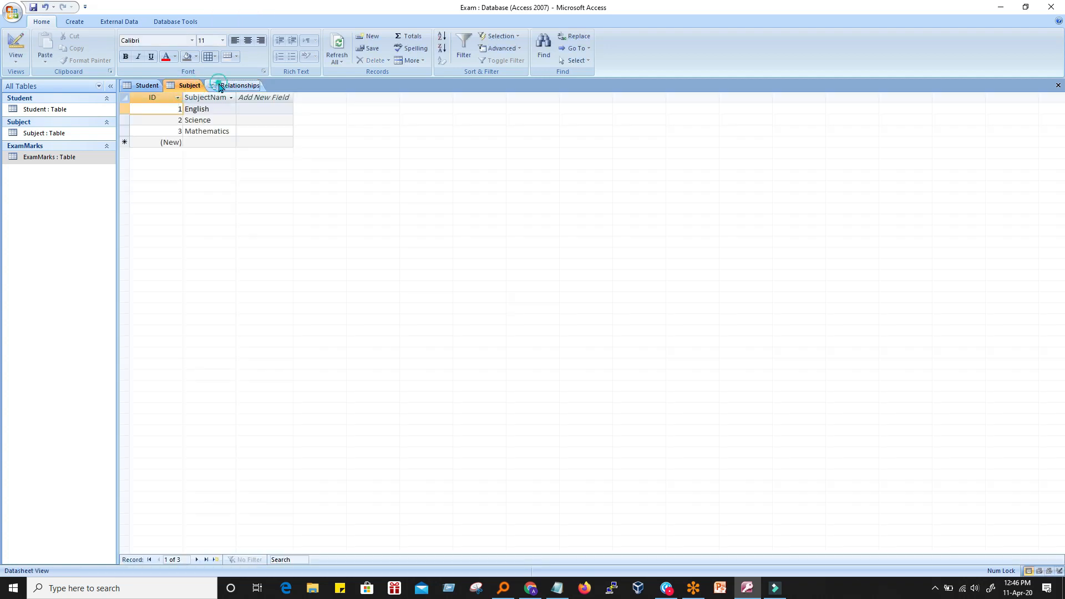
left_click(214, 85)
left_click(183, 87)
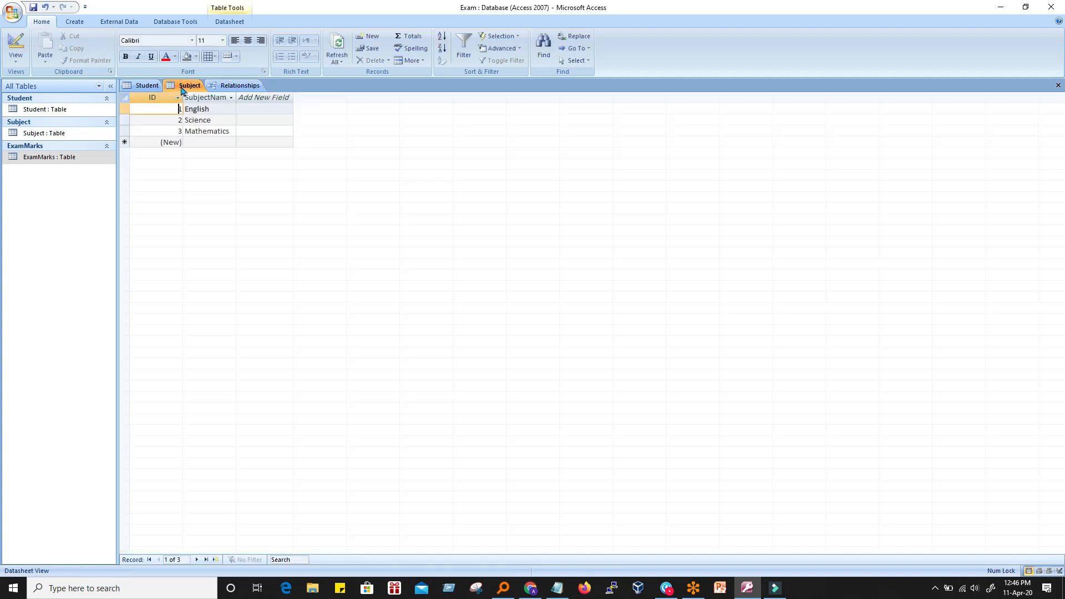
right_click(197, 89)
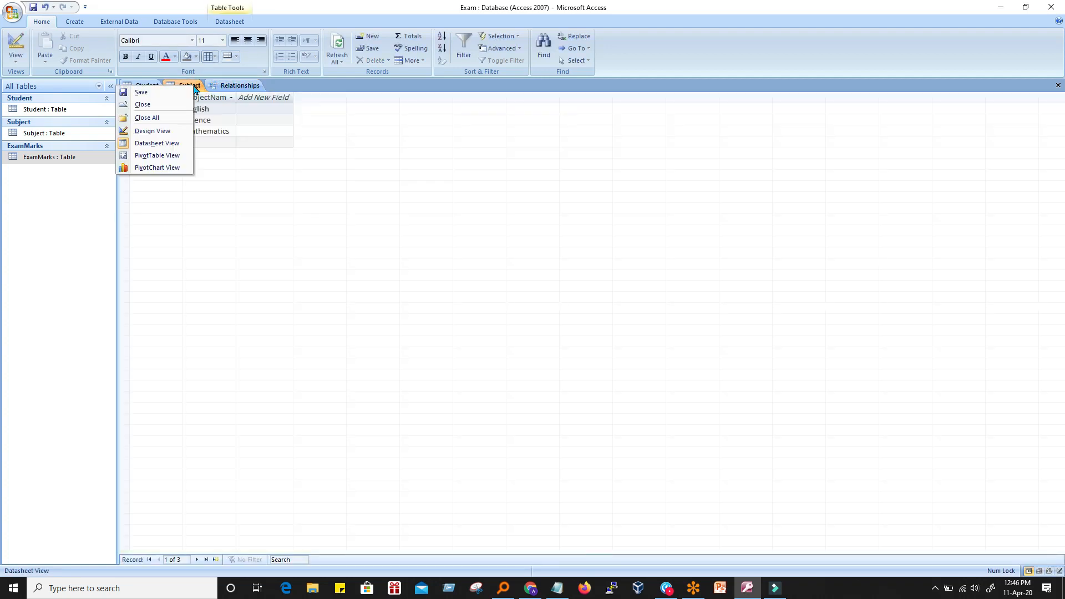
left_click(147, 103)
right_click(142, 87)
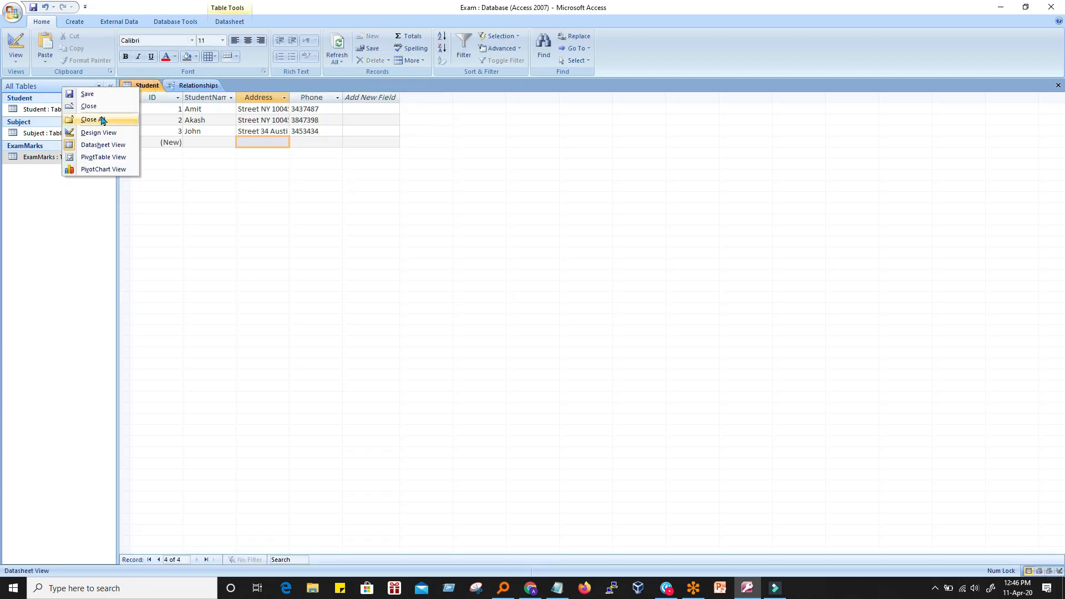
left_click(93, 106)
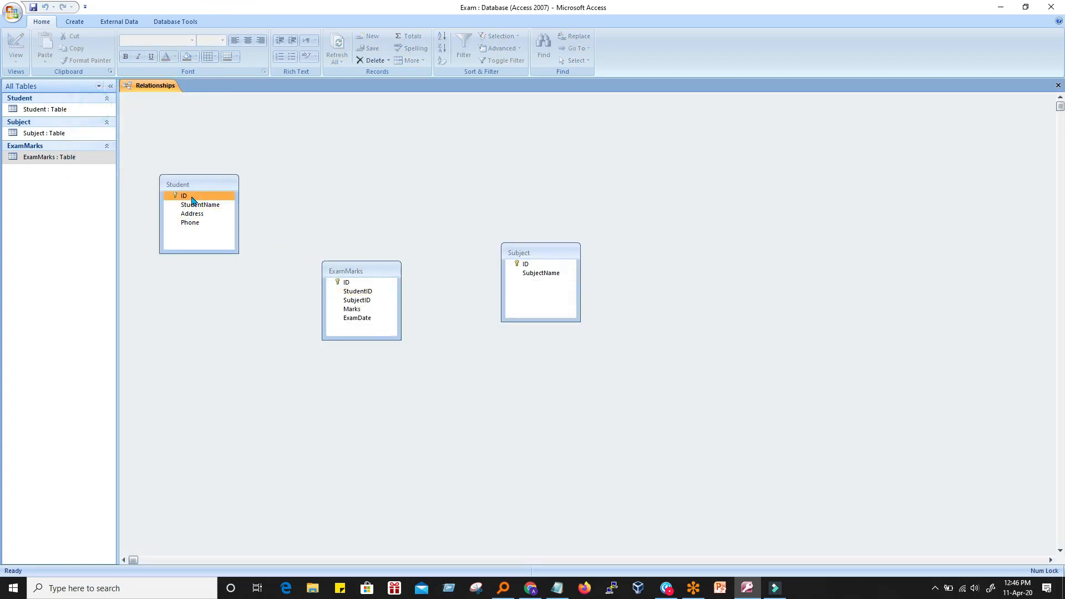
Create relationships from Student ID to ExamMarks StudentID and from Subject ID to ExamMarks SubjectID, without enforcing referential integrity
left_click(185, 196)
mouse_move(185, 197)
left_mouse_down()
mouse_move(269, 207)
mouse_move(359, 316)
mouse_move(363, 293)
left_mouse_up()
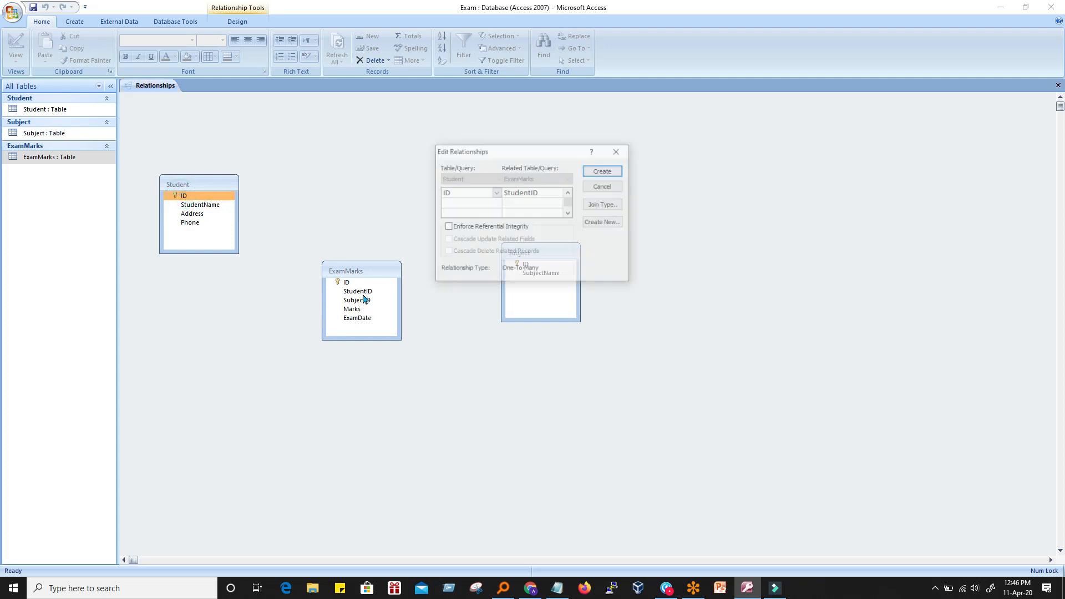
left_click(604, 171)
left_click(525, 264)
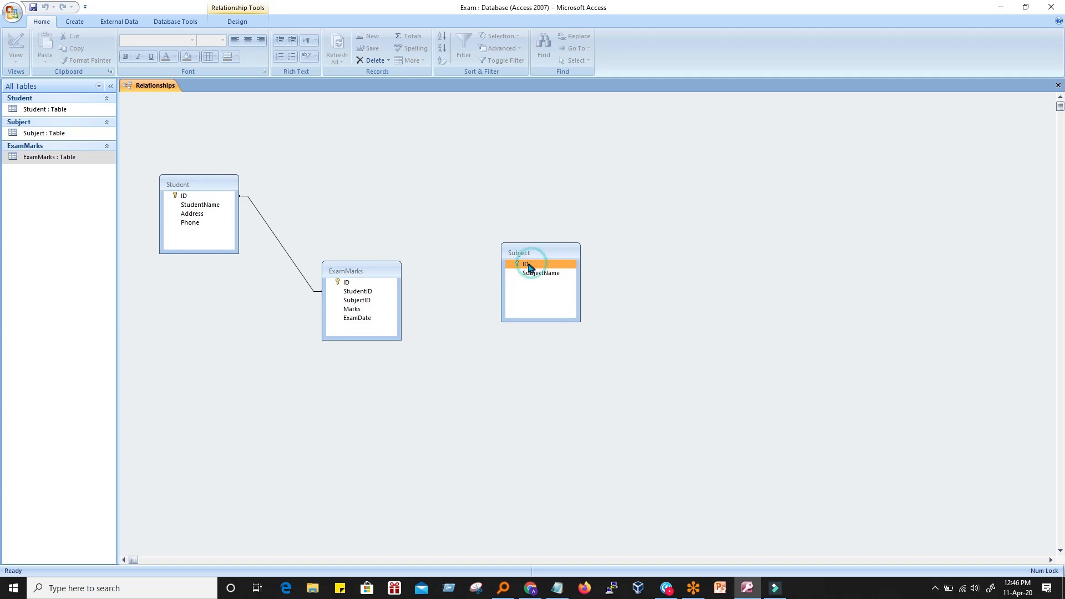
left_click_drag(525, 264, 364, 302)
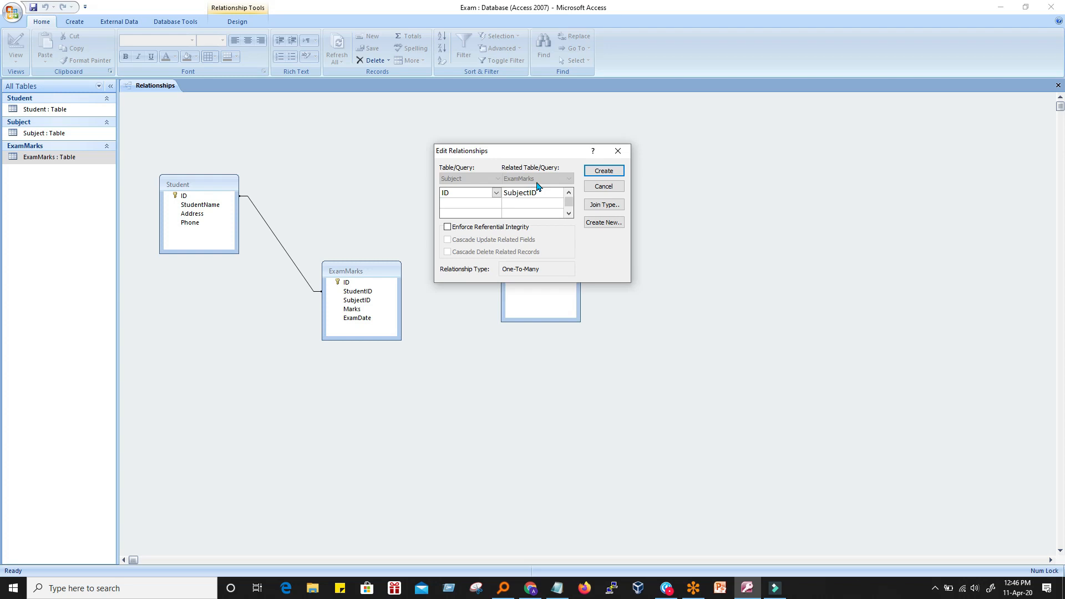
left_click(603, 171)
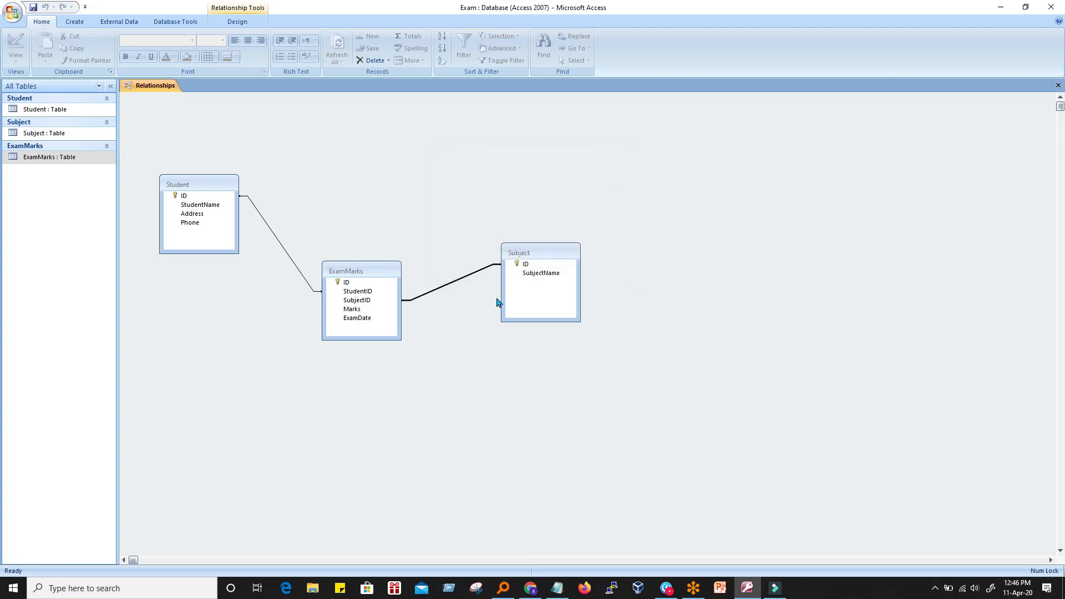
Rearrange the related tables with Student and Subject in the upper row and ExamMarks between and below them
left_click(360, 273)
left_click_drag(360, 274, 335, 357)
left_click(200, 184)
left_click_drag(199, 185, 198, 132)
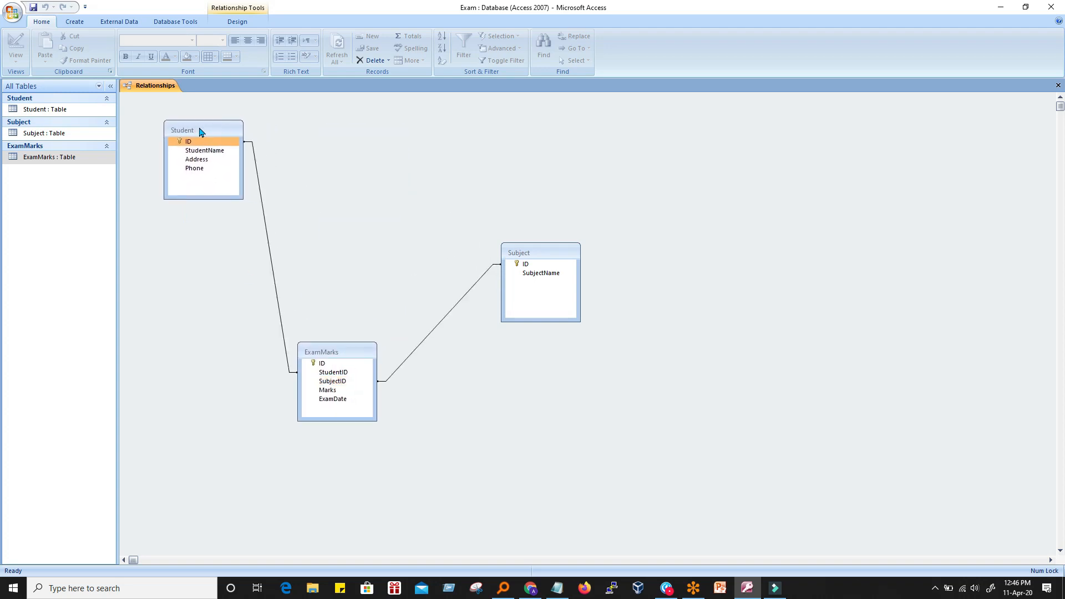
left_click_drag(541, 254, 470, 140)
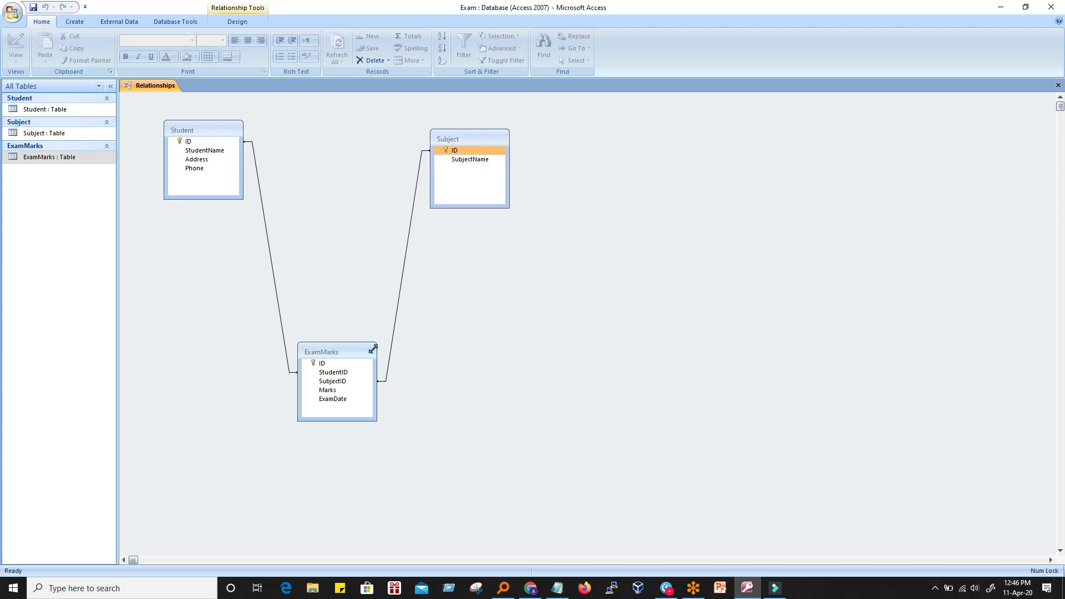
left_click_drag(336, 350, 318, 232)
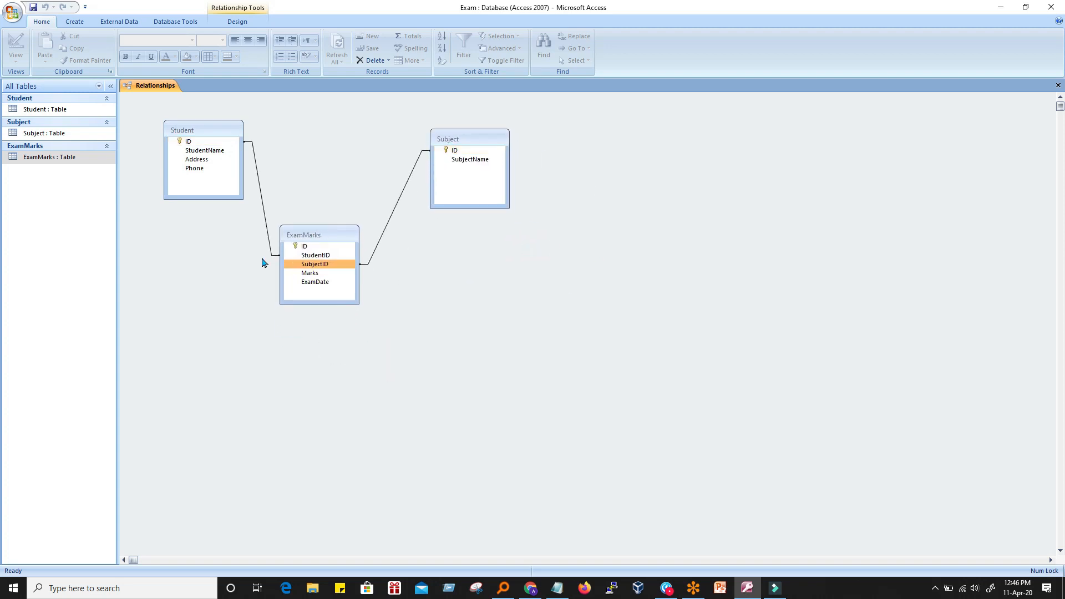
Review the settings of the relationship between Student and ExamMarks without changing them
left_click(315, 255)
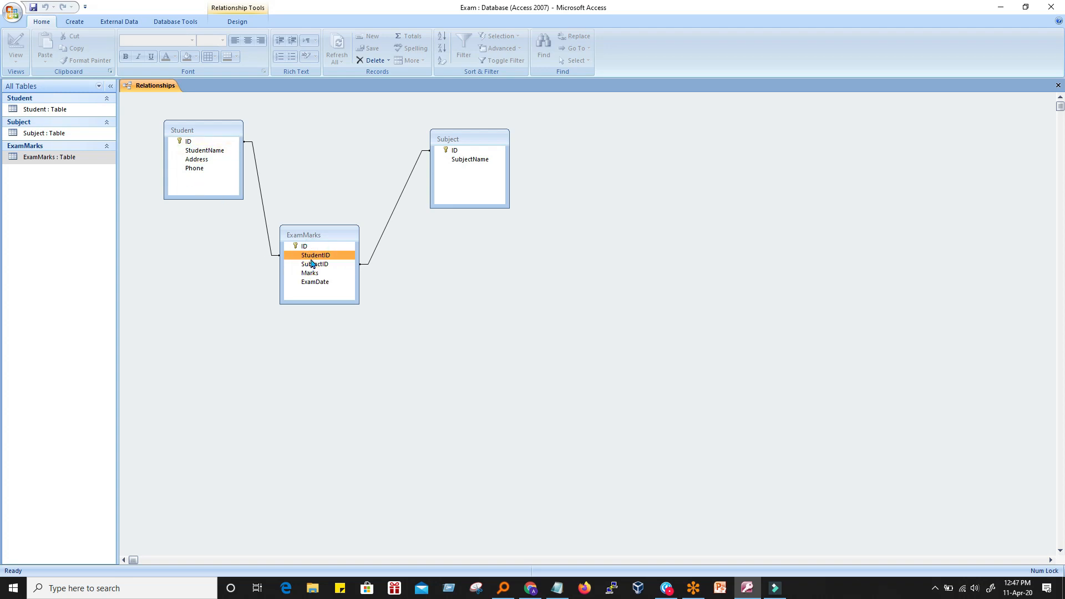
double_click(255, 151)
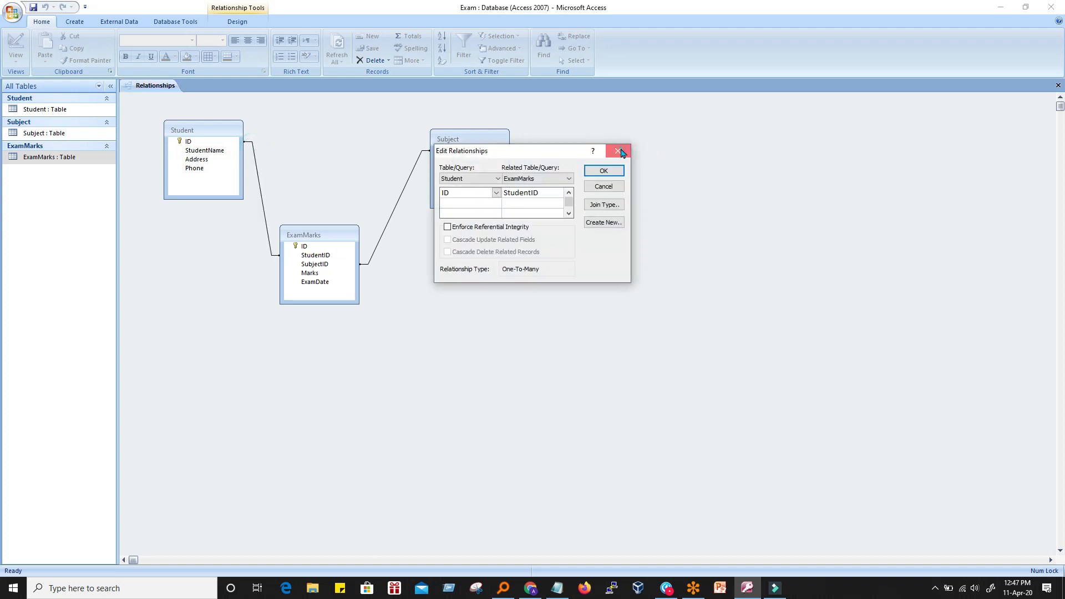
left_click(620, 150)
double_click(256, 175)
left_click(619, 153)
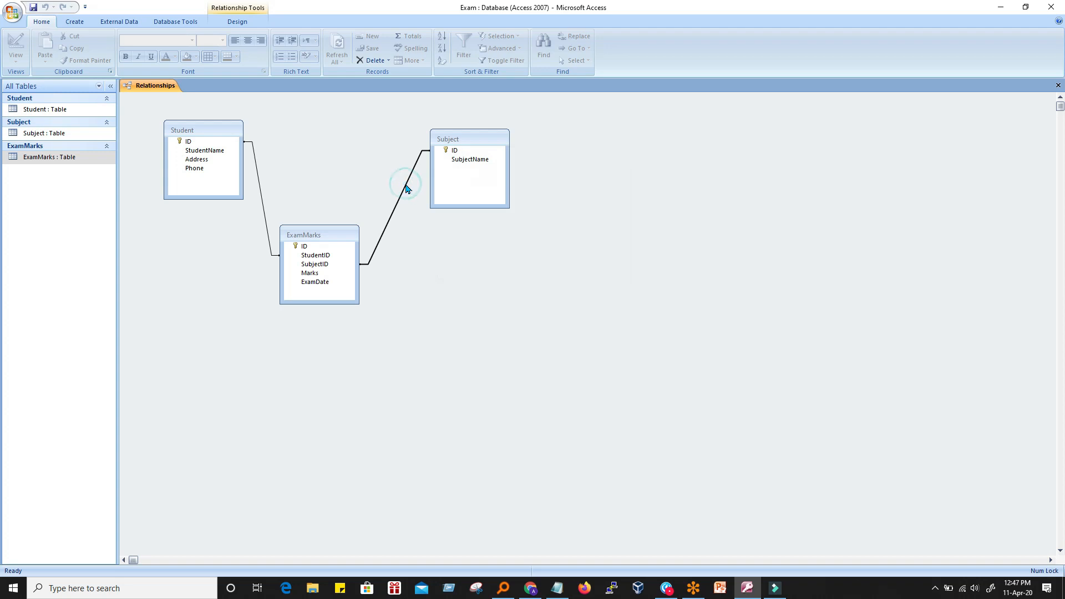
Try to enforce referential integrity on the relationship between Subject ID and ExamMarks SubjectID
left_click_drag(518, 147, 648, 173)
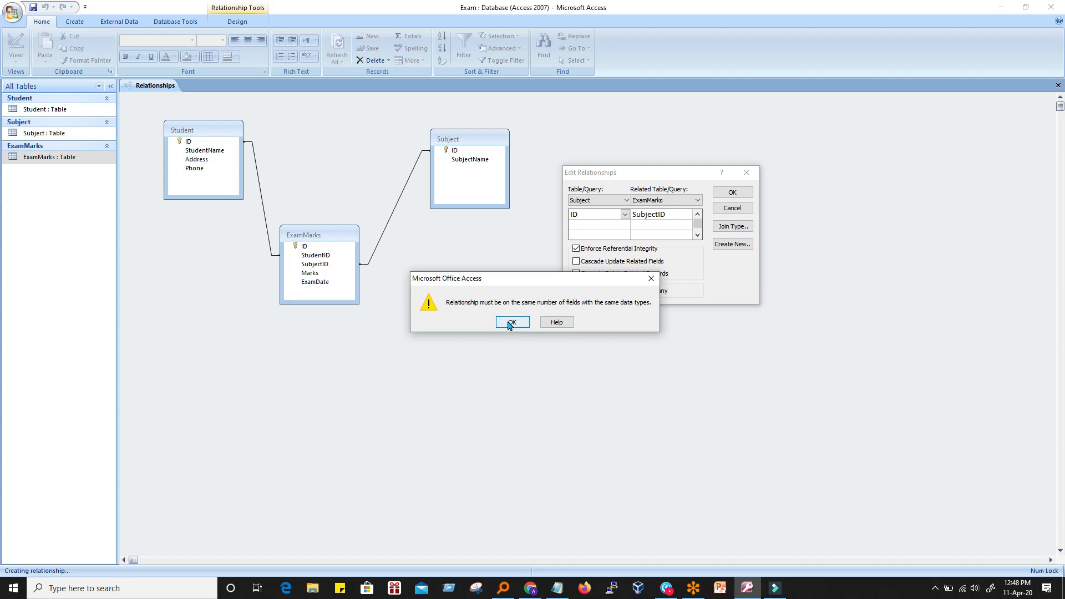
key("Return")
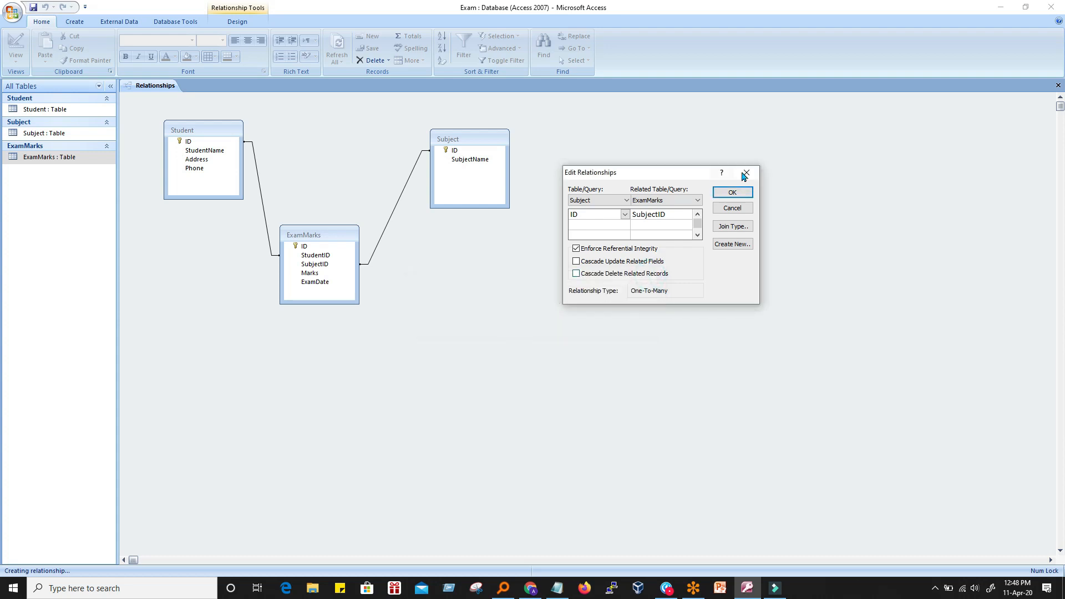
left_click(745, 175)
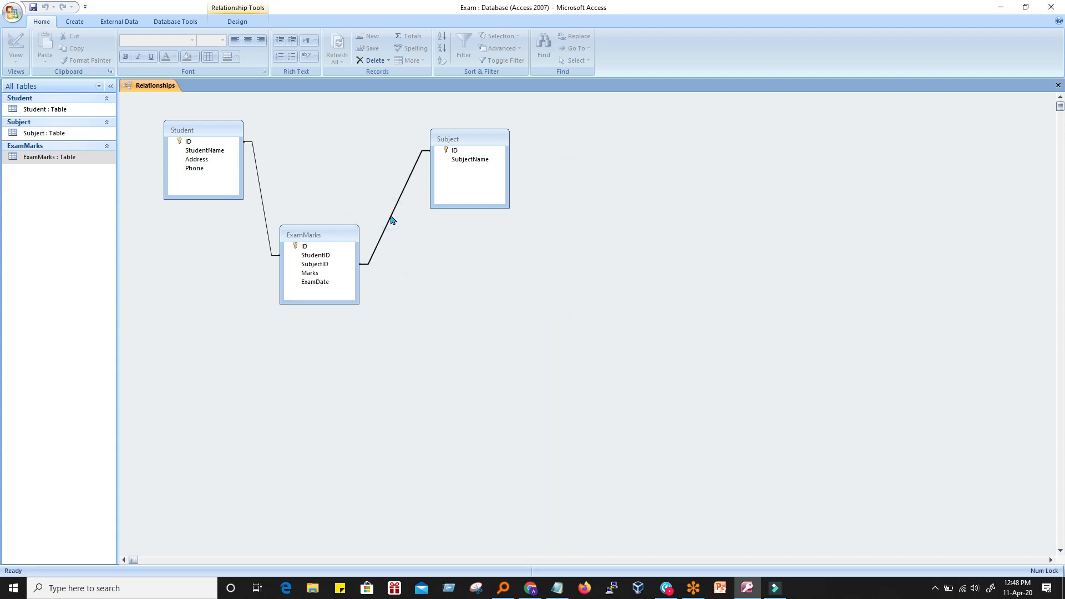
Delete the relationships linking ExamMarks to Subject and to Student
key("Delete")
left_click(511, 323)
left_click(259, 193)
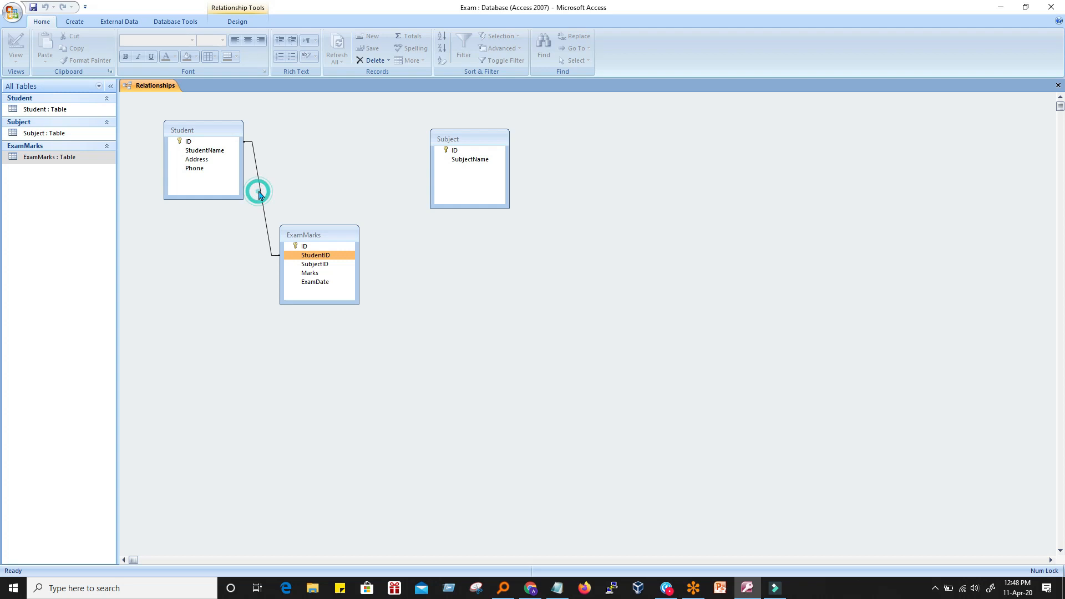
double_click(258, 193)
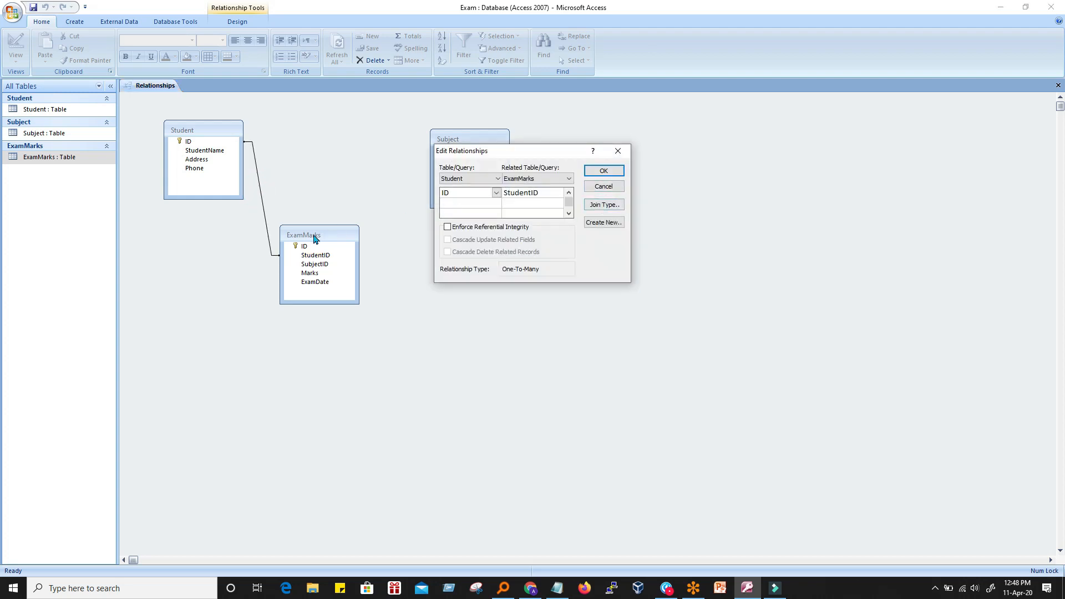
left_click(604, 170)
left_click(258, 195)
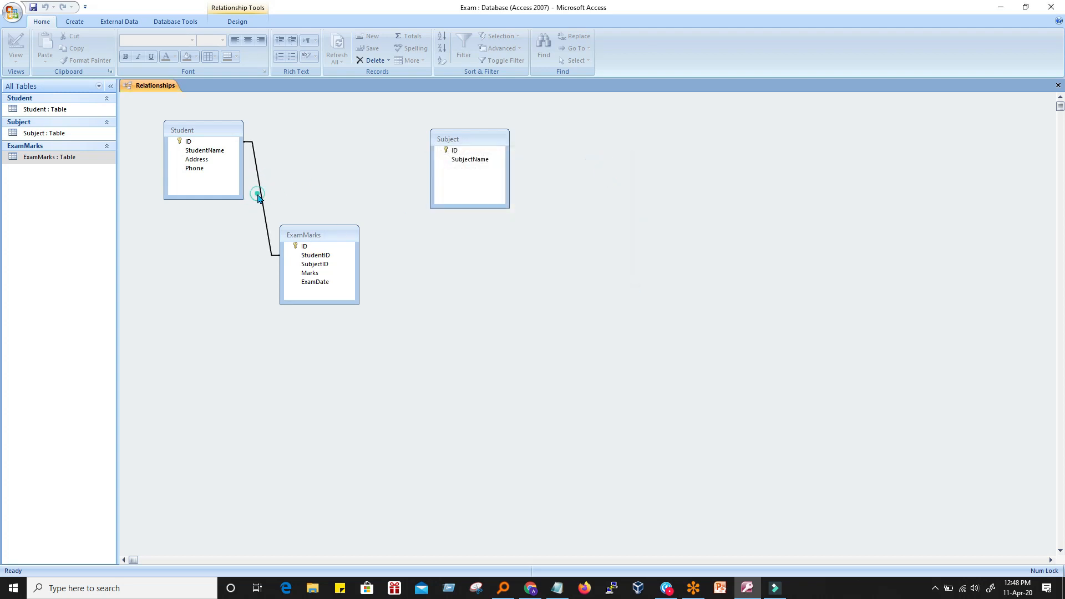
key("Delete")
left_click(507, 322)
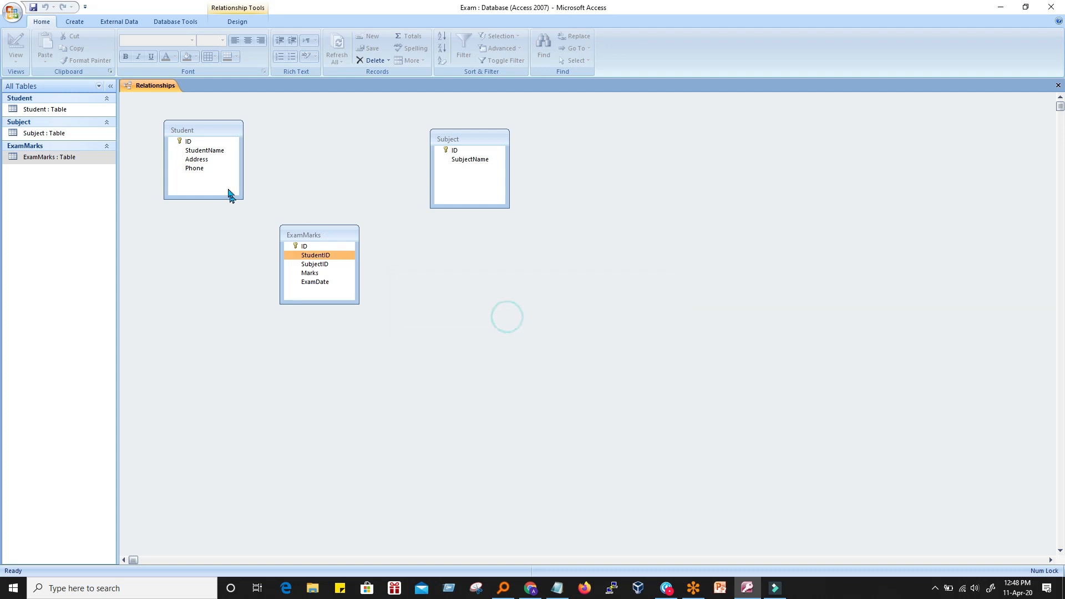
Open the ExamMarks table in Design view and set the data type of StudentID and SubjectID to Number
left_click(45, 109)
left_click(50, 133)
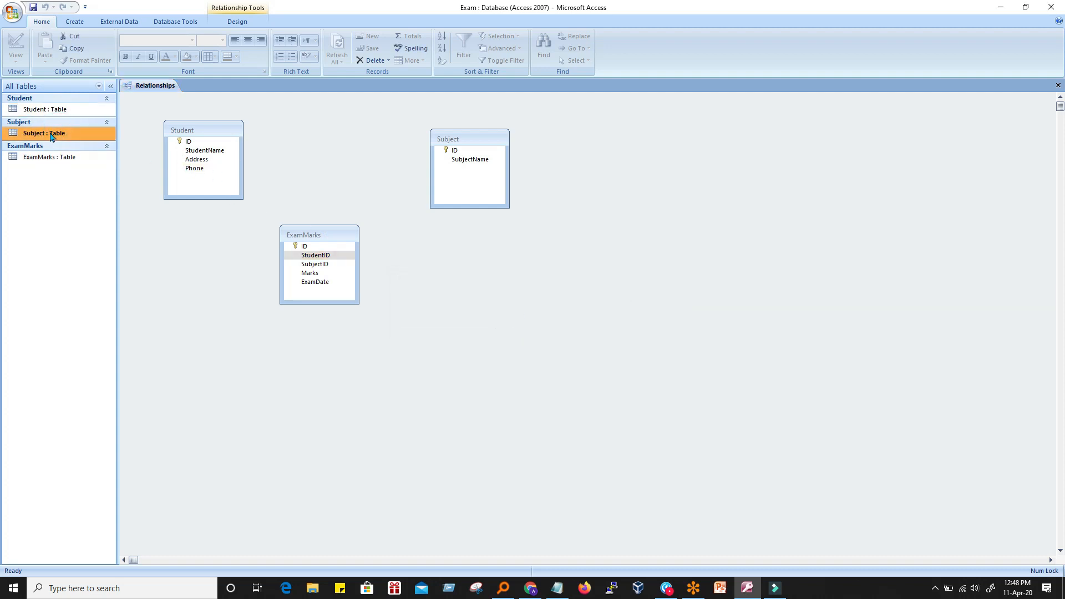
right_click(47, 159)
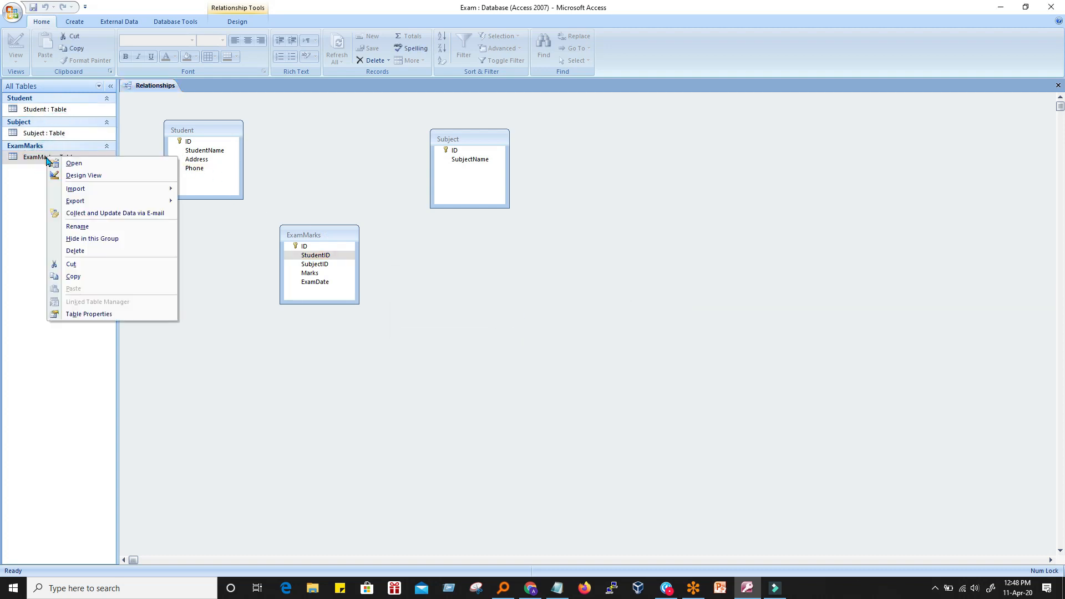
left_click(83, 175)
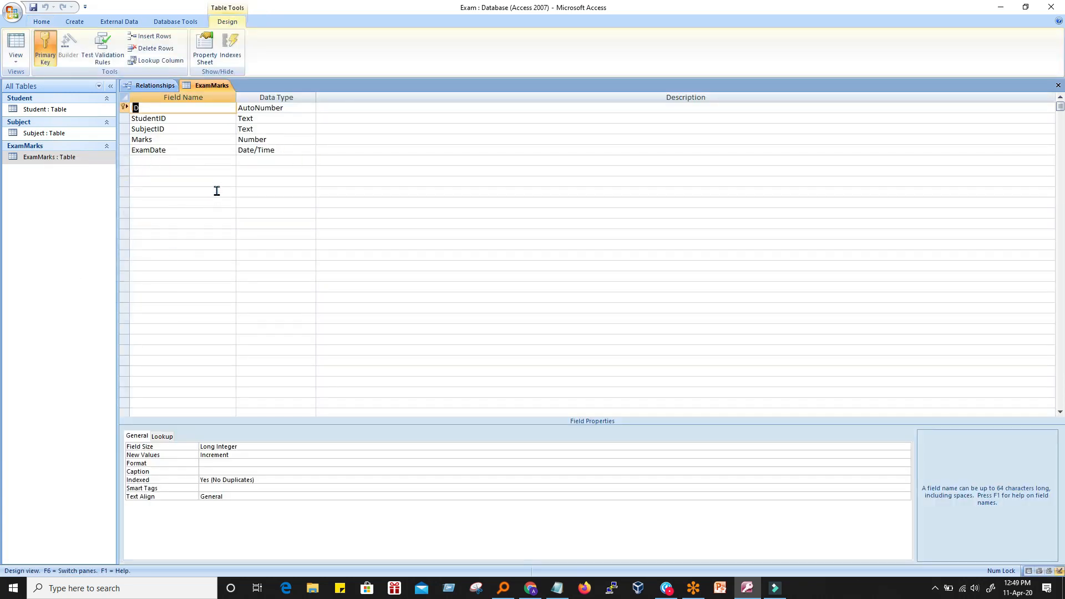
left_click(254, 120)
left_click(310, 119)
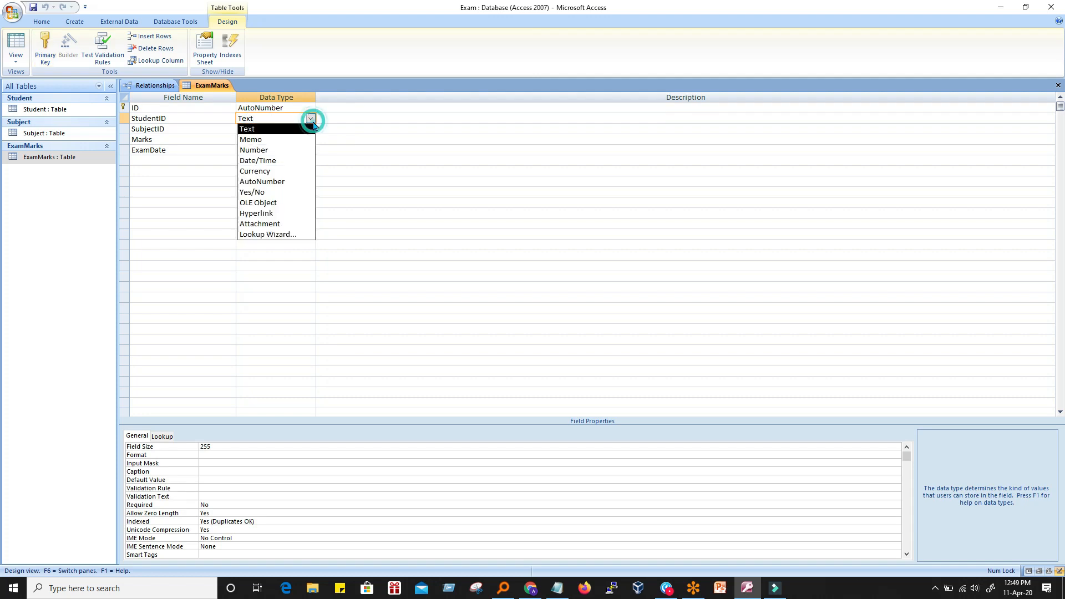
left_click(281, 149)
left_click(268, 134)
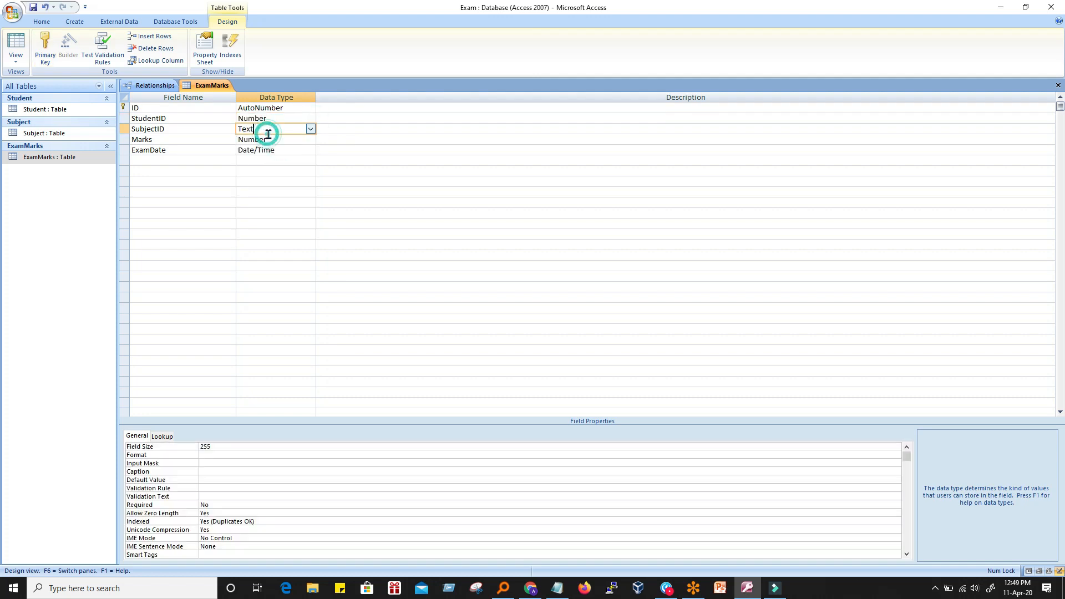
left_click(310, 129)
left_click(268, 161)
left_click(290, 161)
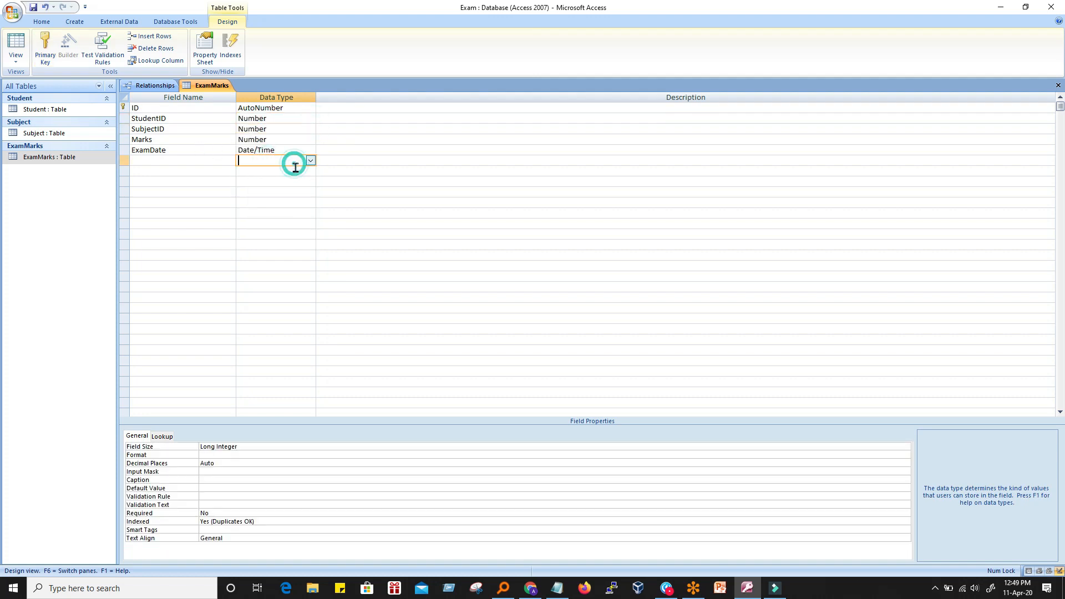
Save the ExamMarks design, accepting the possible data loss from the shorter field size
left_click(34, 8)
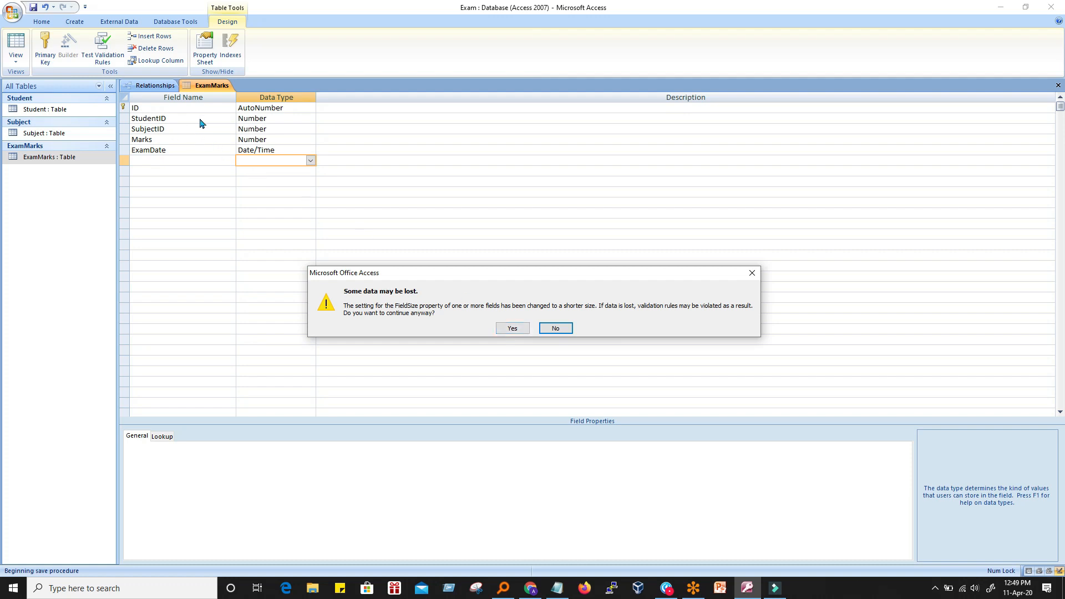
left_click(512, 329)
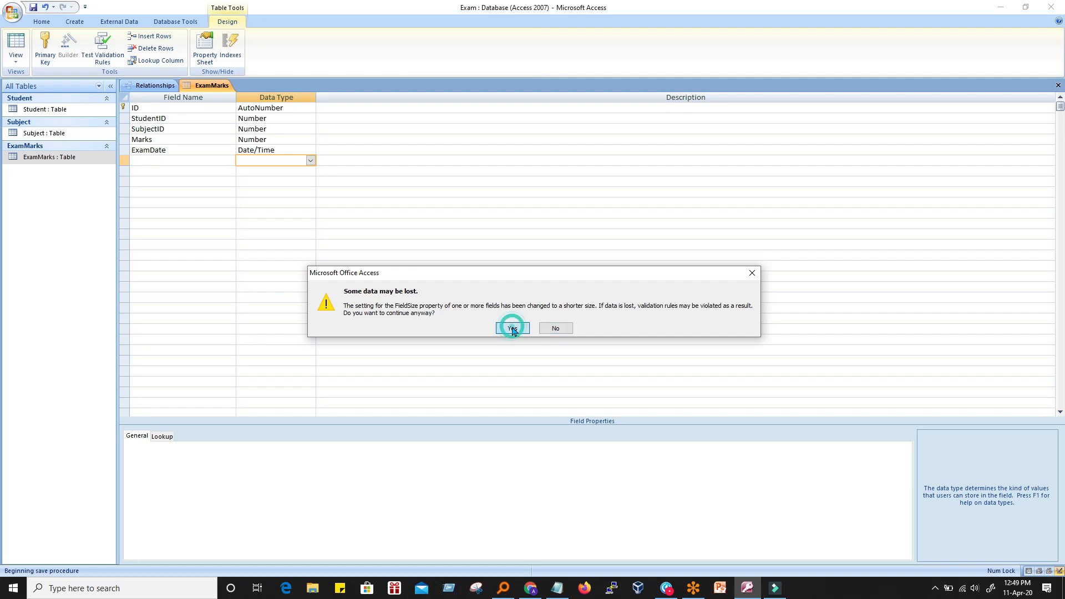
left_click(333, 233)
Return to the Relationships window and try to relate Student ID to ExamMarks StudentID with referential integrity enforced
left_click(119, 21)
left_click(175, 22)
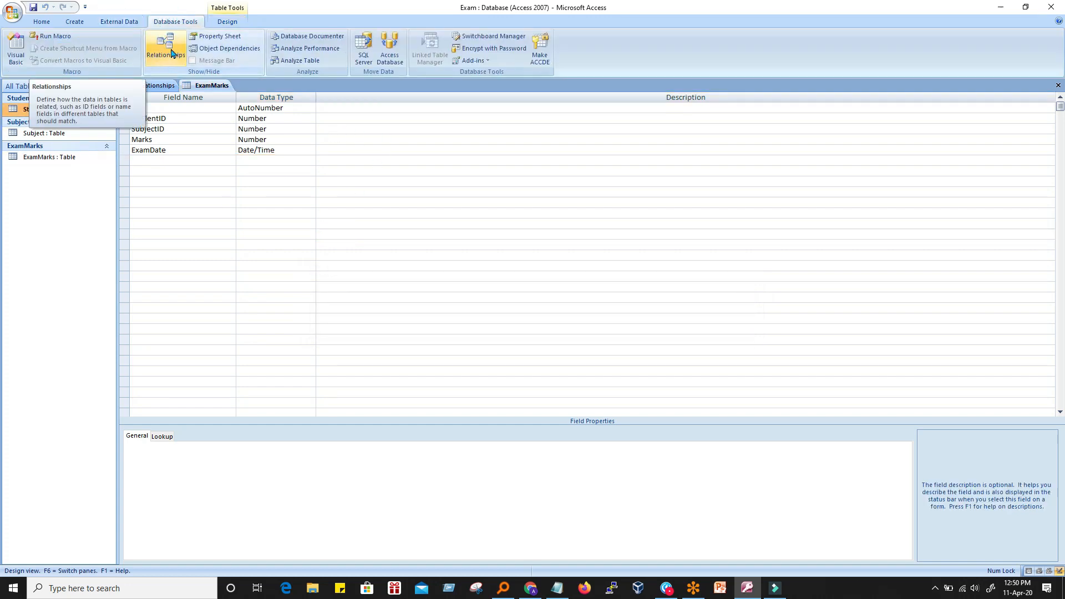
left_click(172, 54)
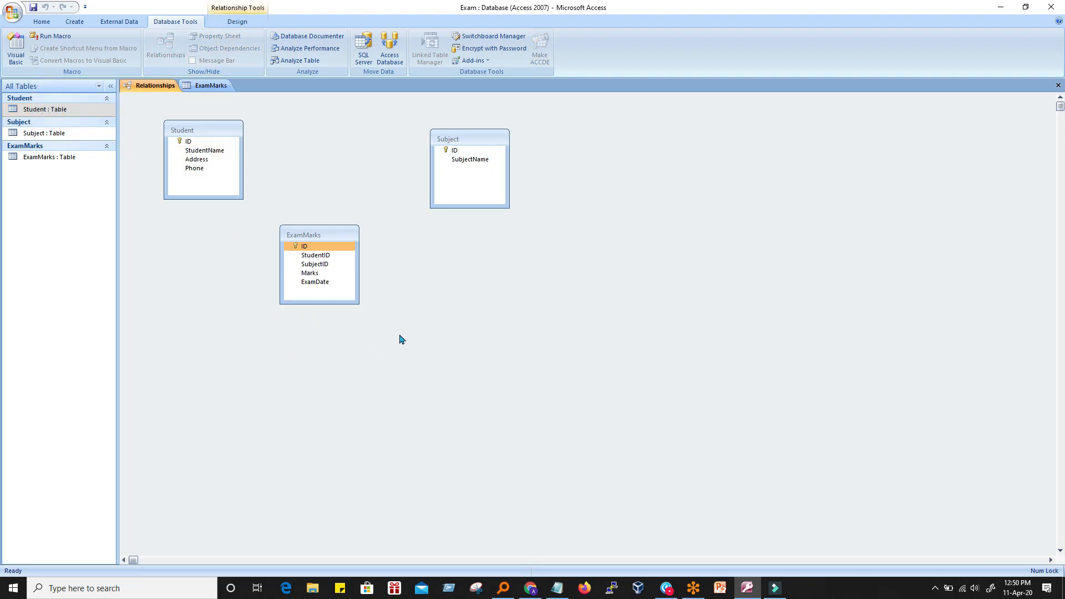
left_click(189, 143)
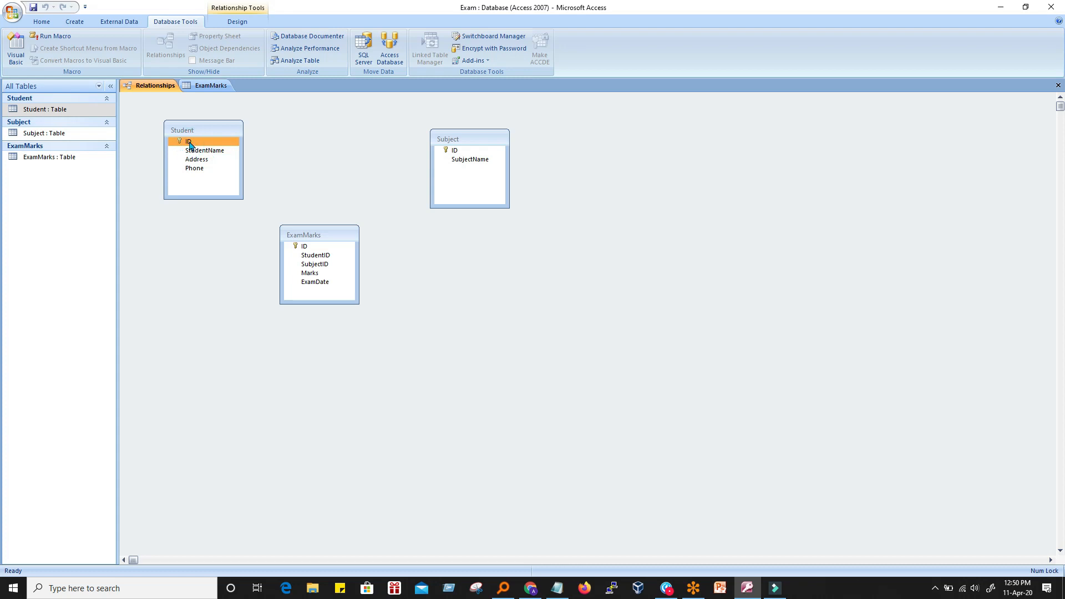
left_click(348, 255)
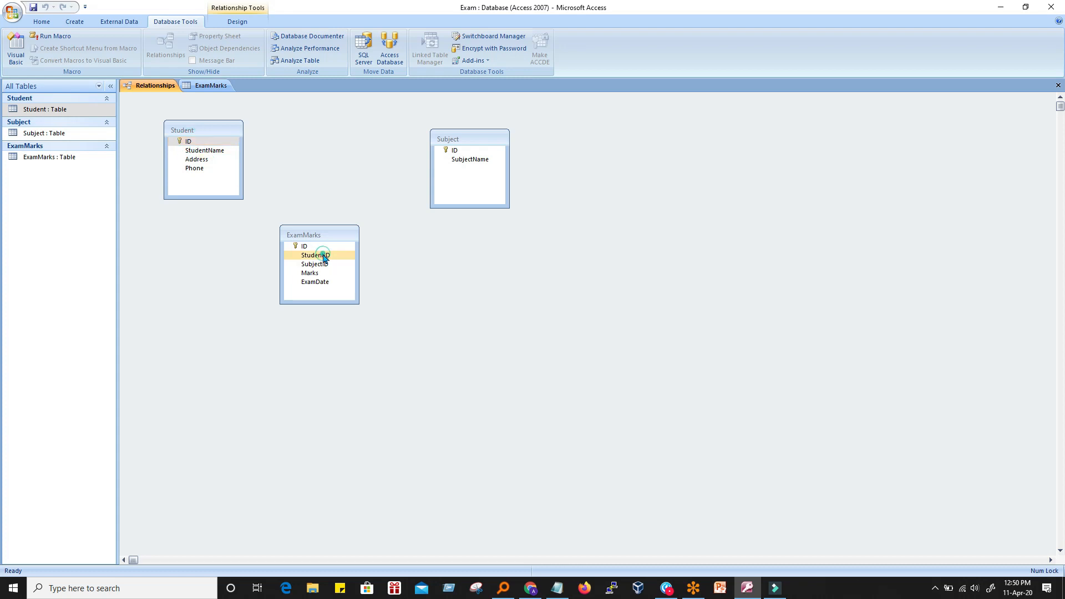
left_click(190, 142)
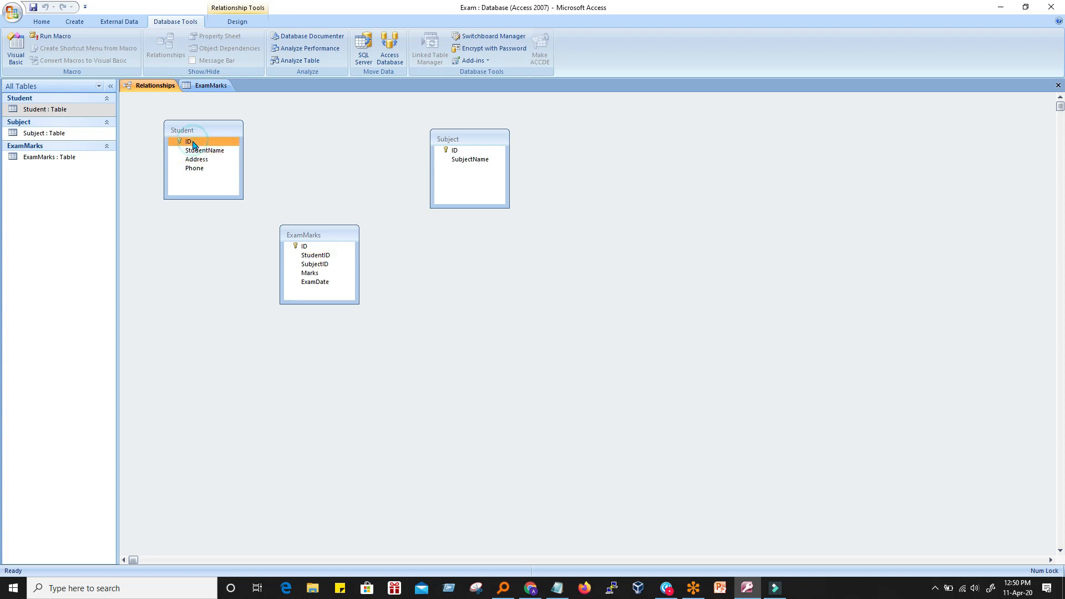
left_click_drag(194, 144, 308, 259)
left_click(201, 141)
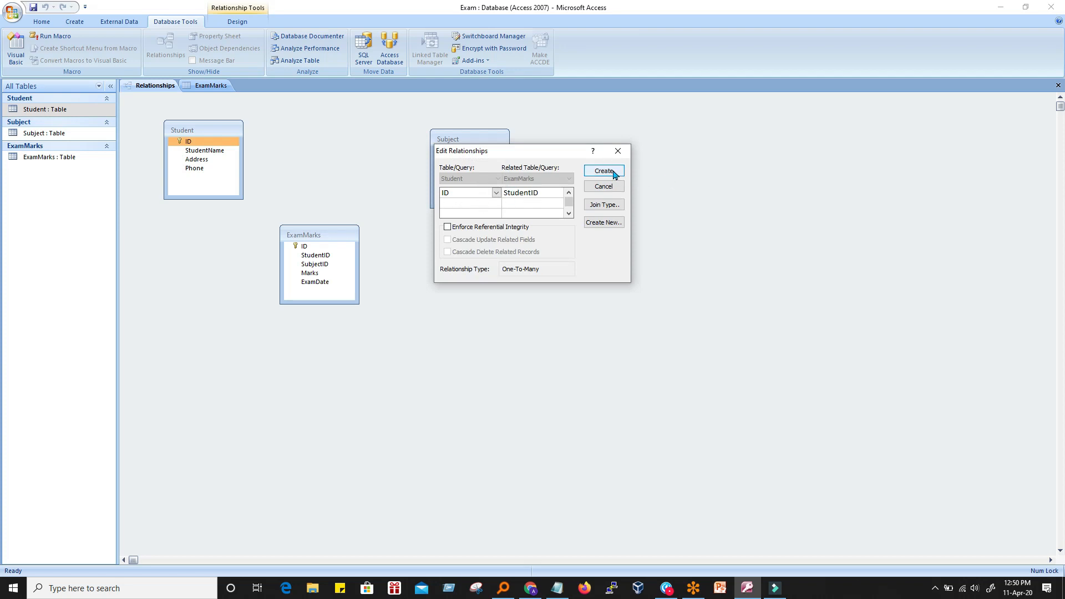
left_click(447, 227)
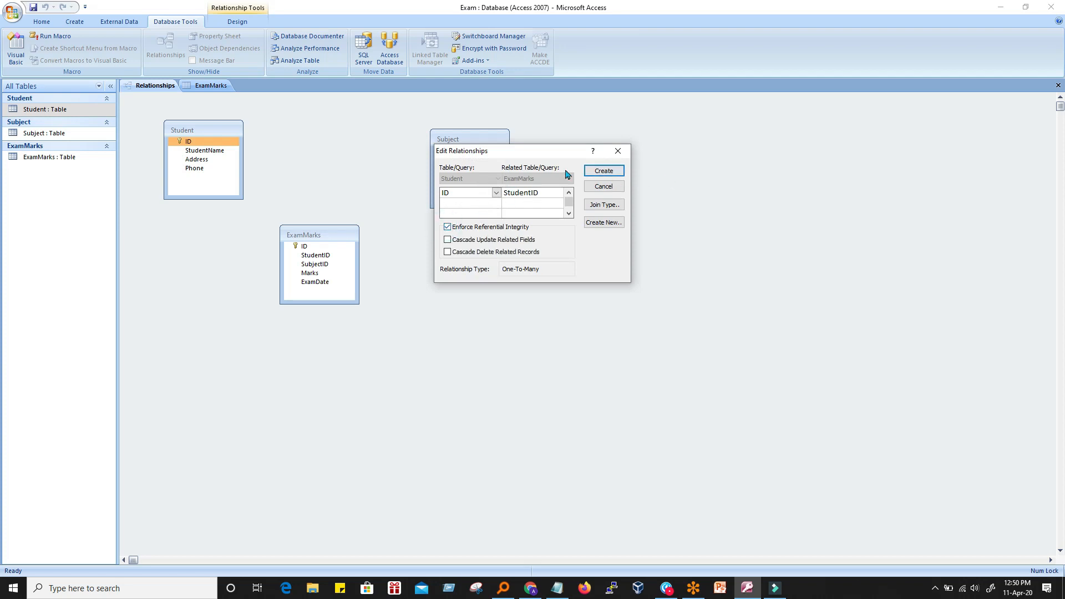
left_click(603, 172)
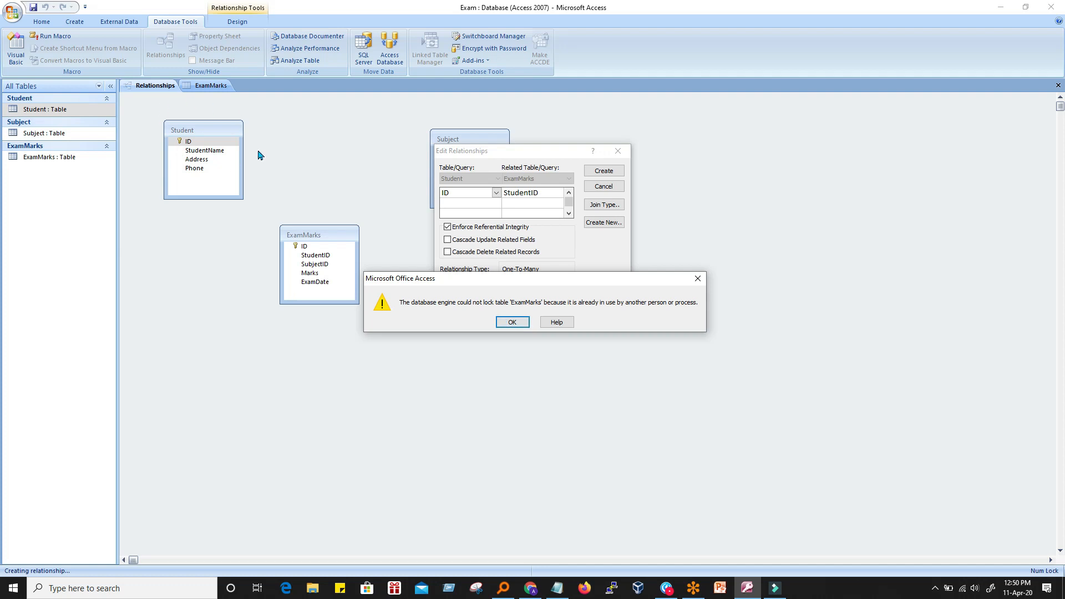
left_click(697, 278)
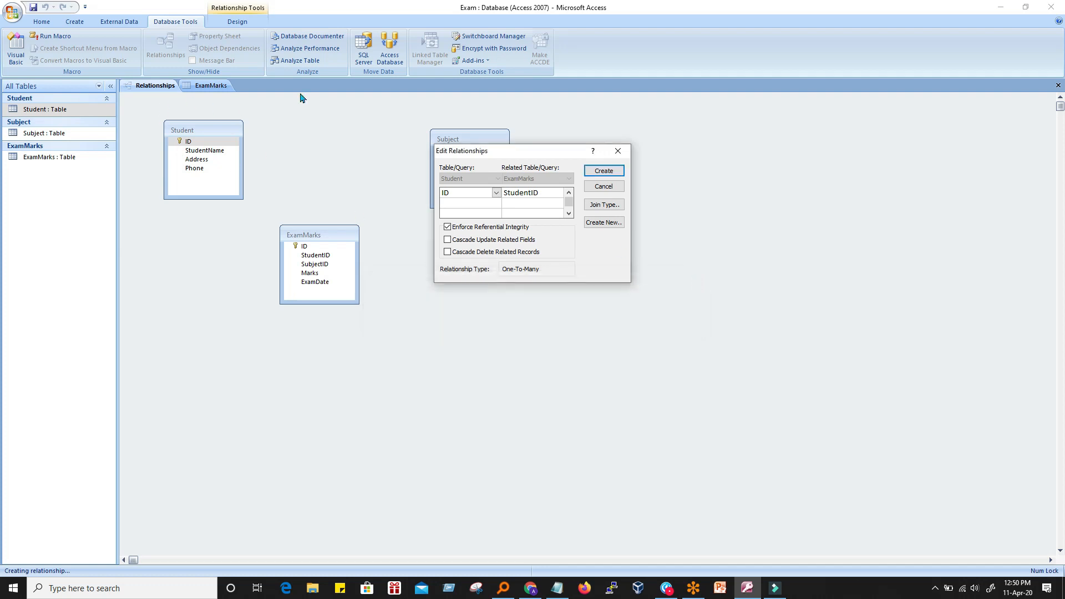
left_click(612, 189)
Close the ExamMarks table design, leaving only the Relationships window open
left_click(213, 86)
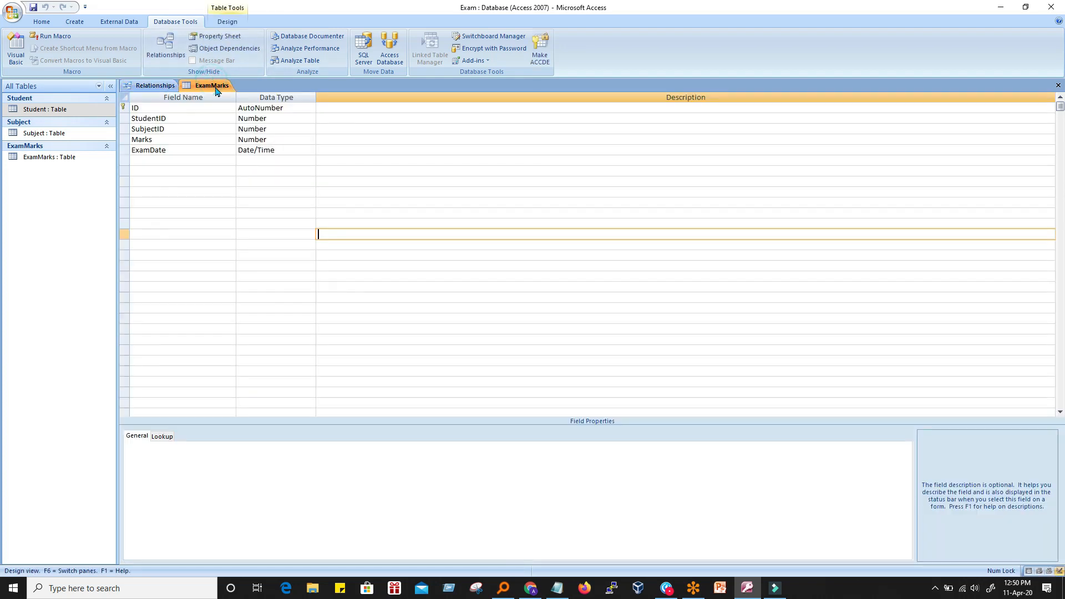
right_click(201, 90)
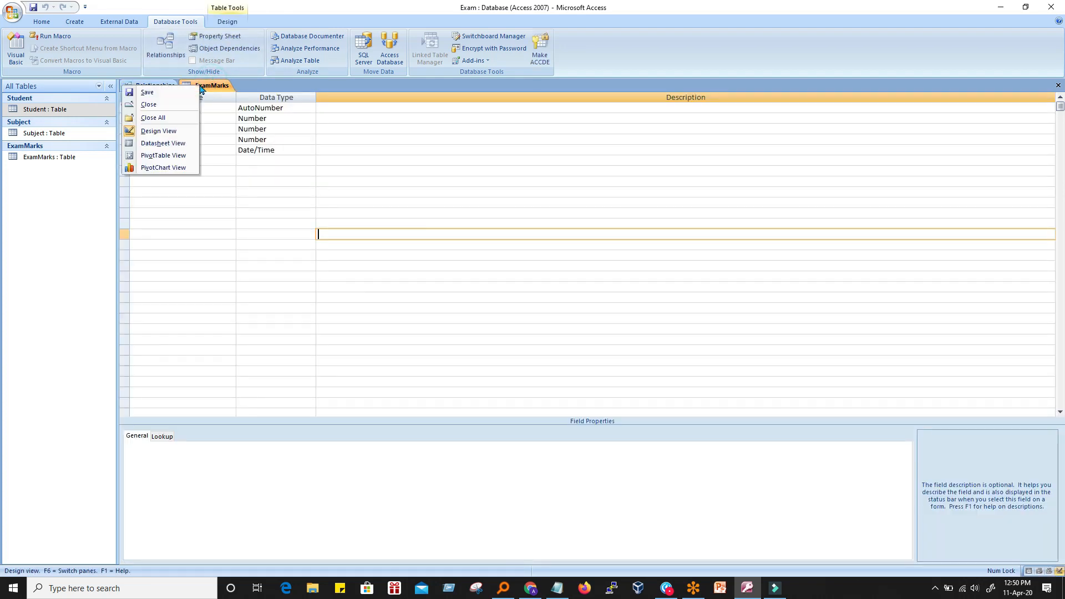
left_click(154, 104)
Create a relationship from Student ID to ExamMarks StudentID and edit it to enforce referential integrity
left_click(185, 150)
left_click_drag(184, 142, 310, 256)
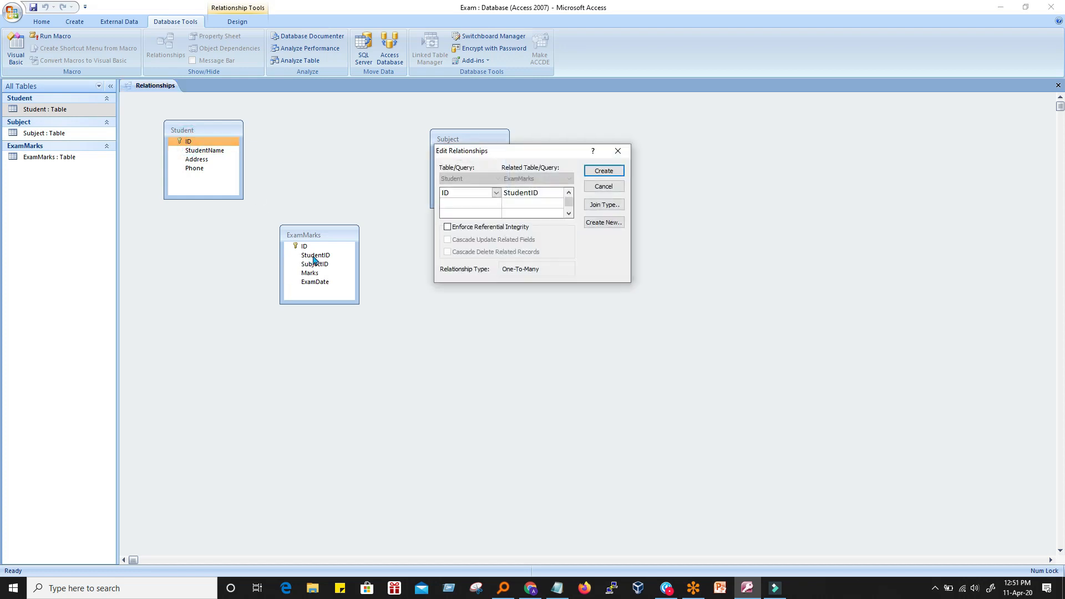
left_click(606, 172)
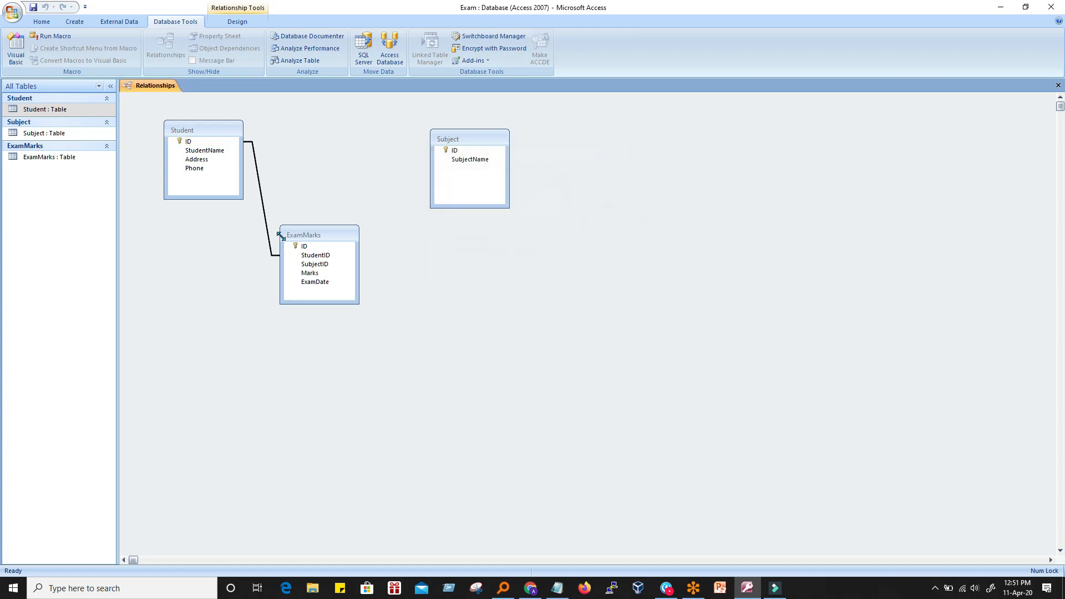
double_click(261, 192)
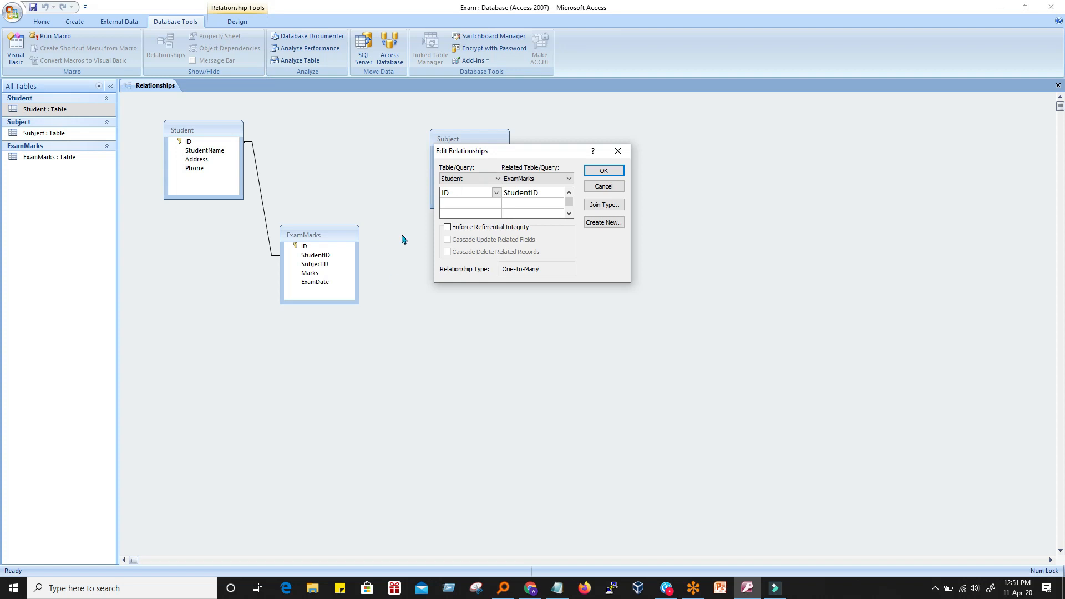
left_click(448, 227)
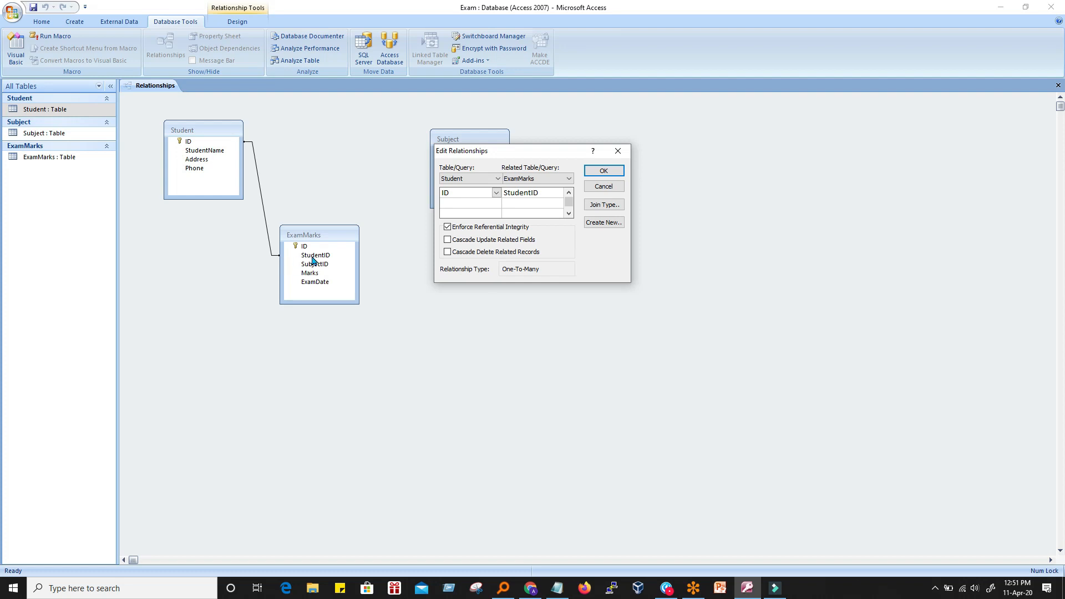
left_click(603, 171)
Create a relationship from Subject ID to ExamMarks SubjectID with referential integrity enforced
left_click(452, 152)
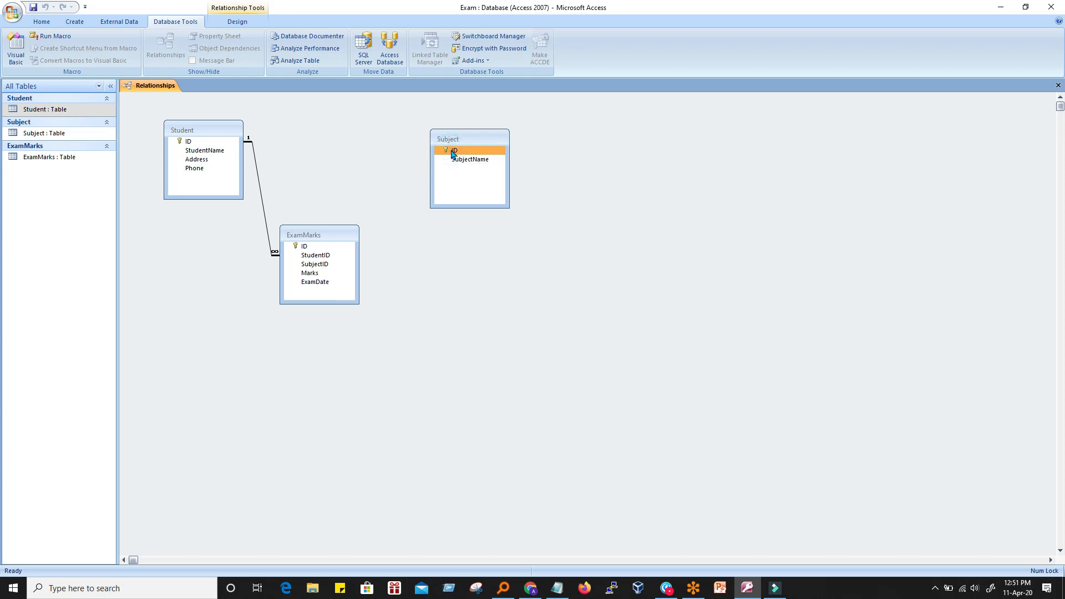
left_click_drag(448, 154, 326, 267)
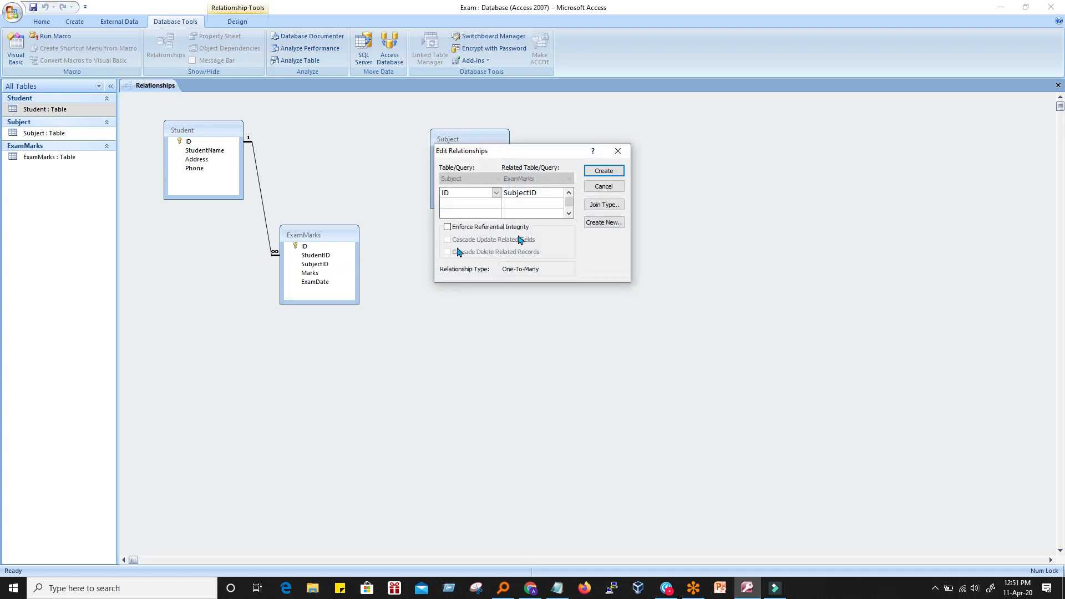
left_click(448, 227)
left_click(607, 174)
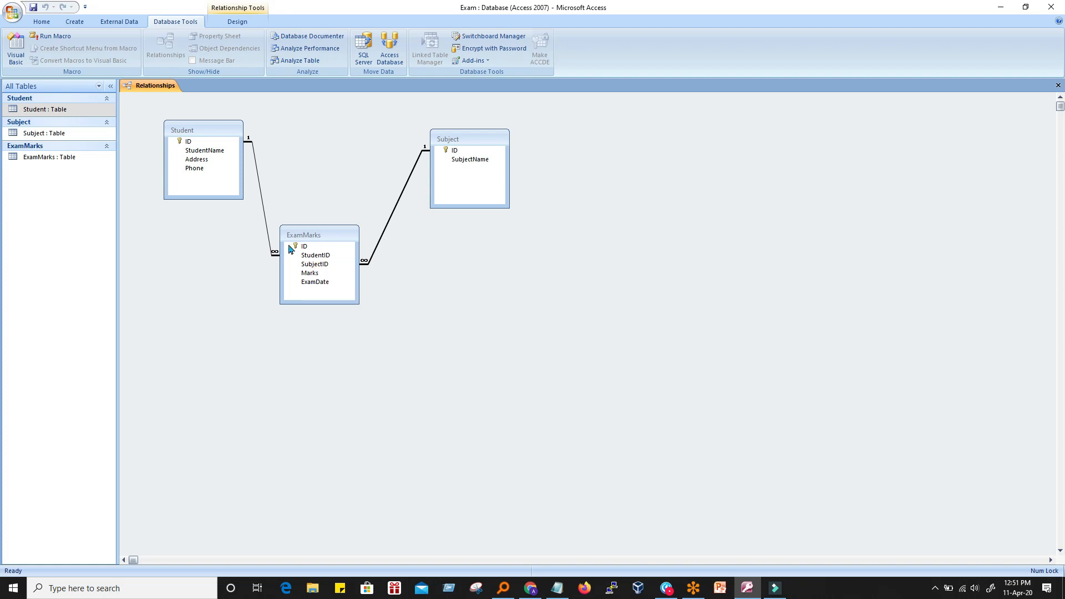
Move the ExamMarks table up between Student and Subject, placing it slightly lower than both
left_click_drag(299, 235, 310, 138)
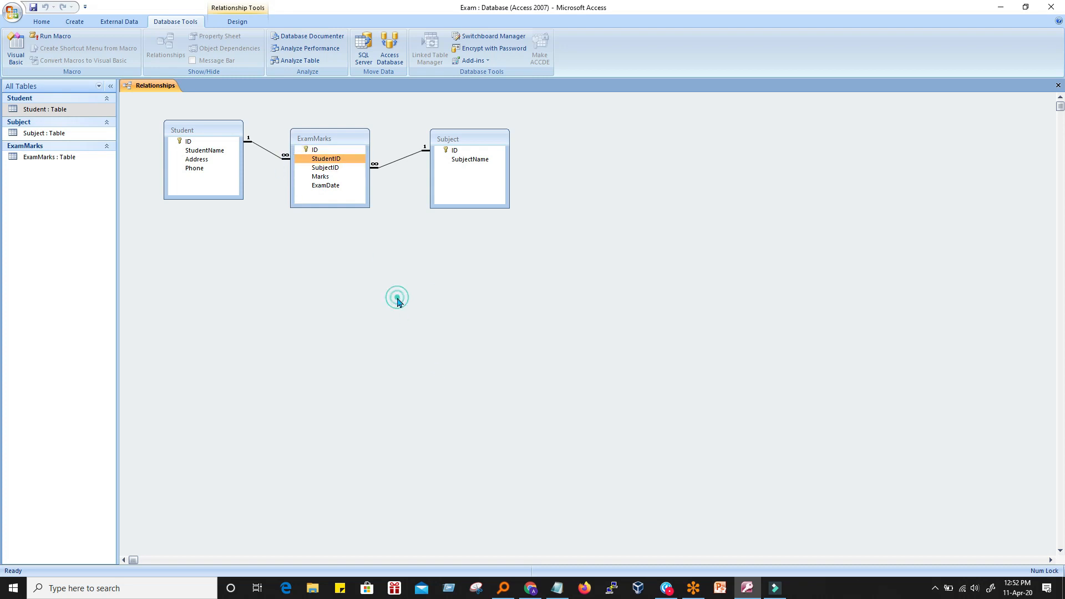
left_click_drag(345, 138, 333, 162)
left_click(452, 361)
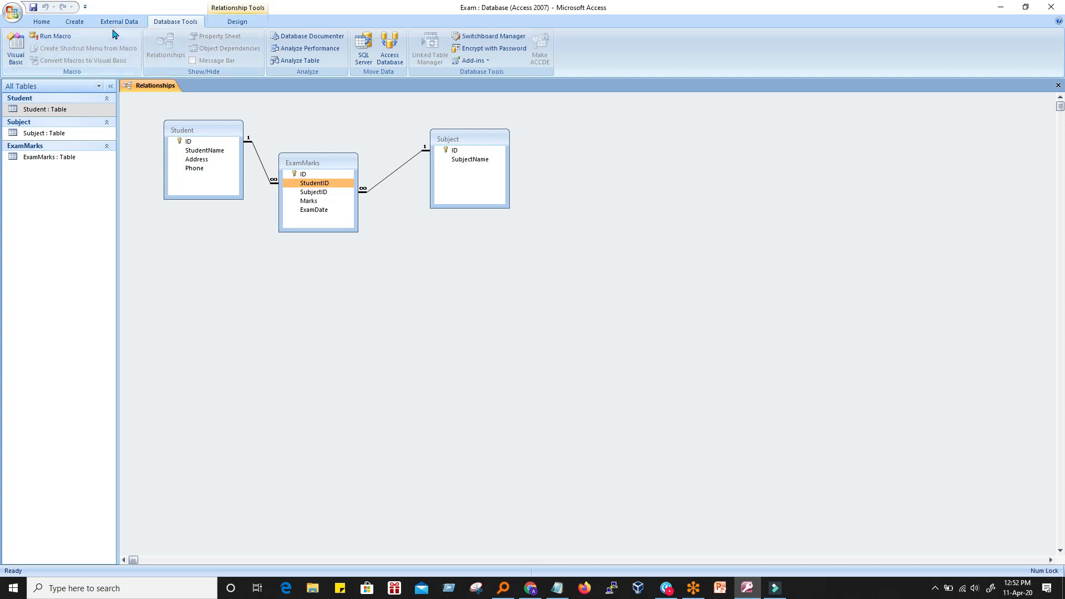
Save the relationship layout and close the Relationships window
left_click(233, 22)
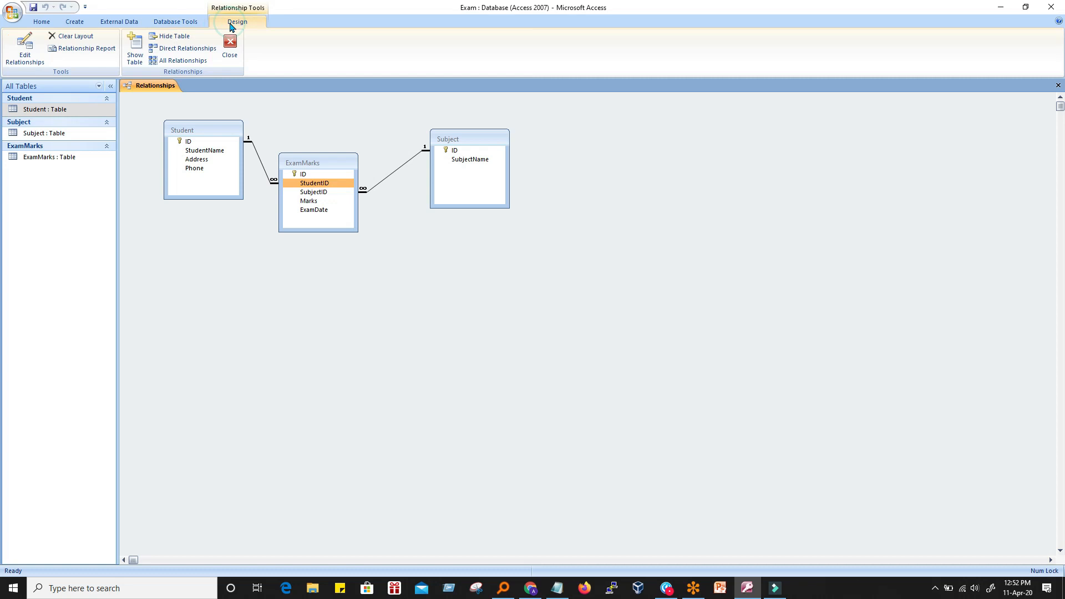
left_click(182, 25)
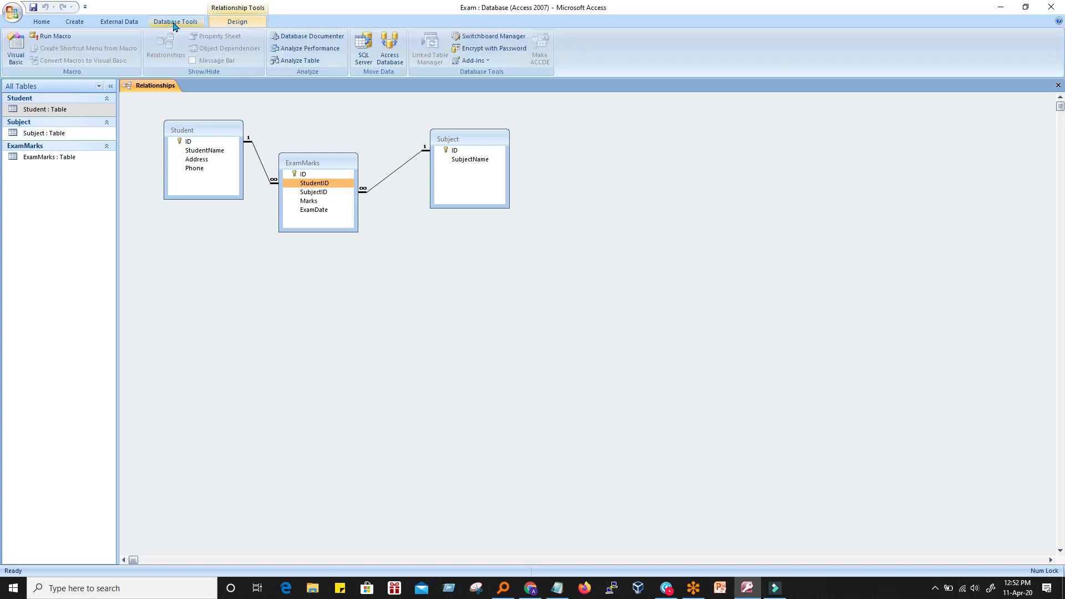
left_click(32, 9)
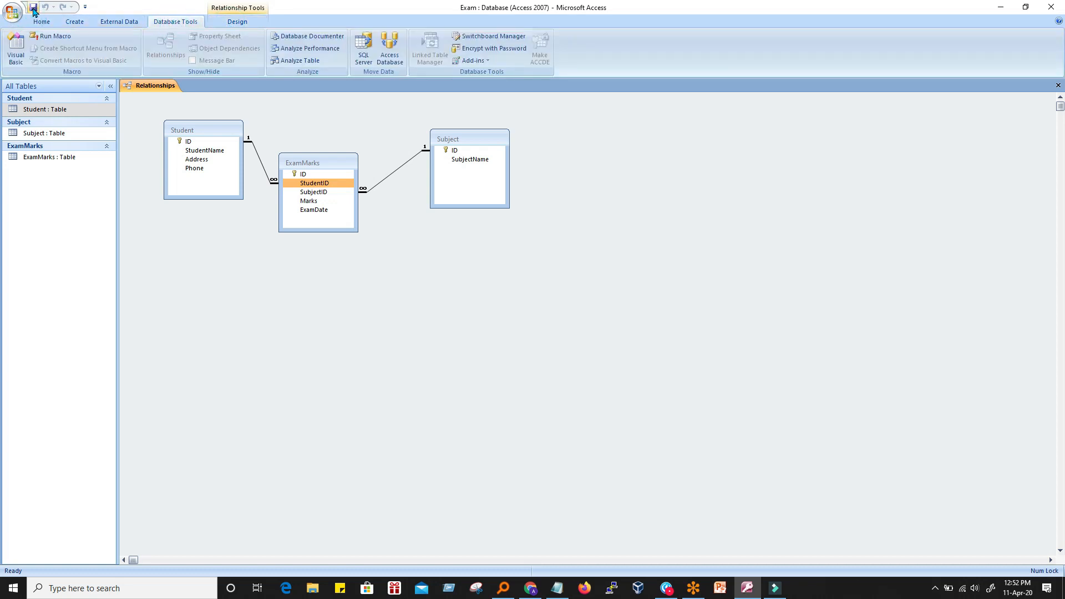
right_click(134, 87)
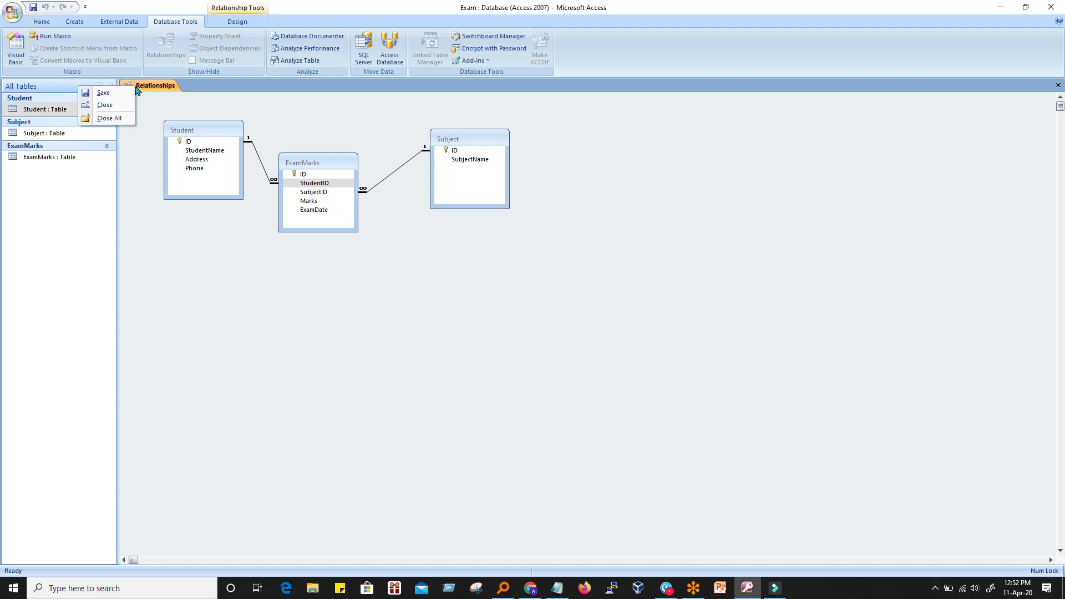
left_click(108, 105)
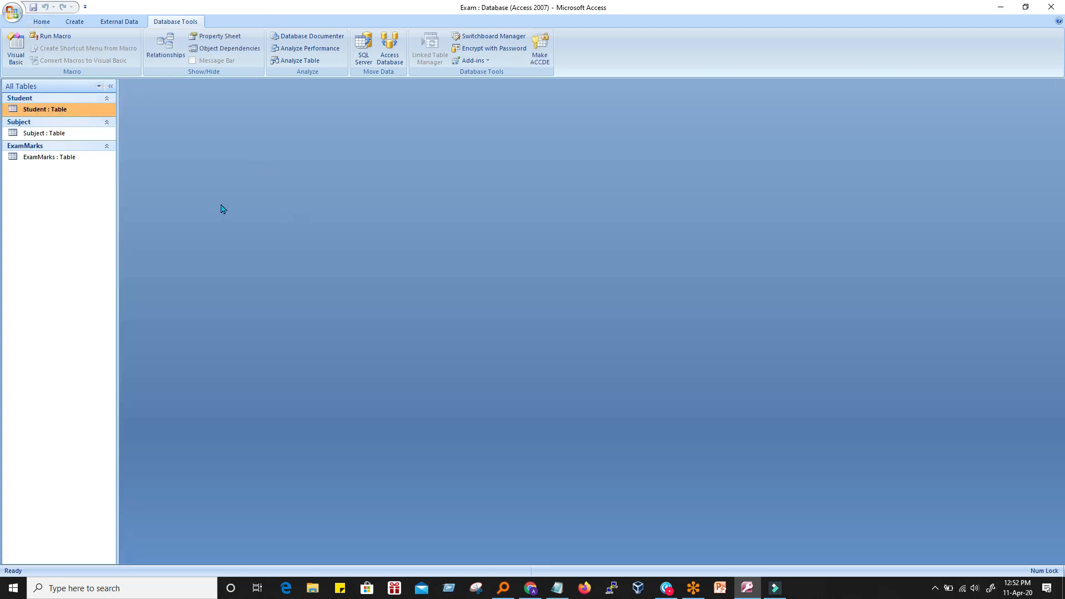
Open the ExamMarks table and add a new record with StudentID 3, SubjectID 3 and Marks 99
left_click(74, 25)
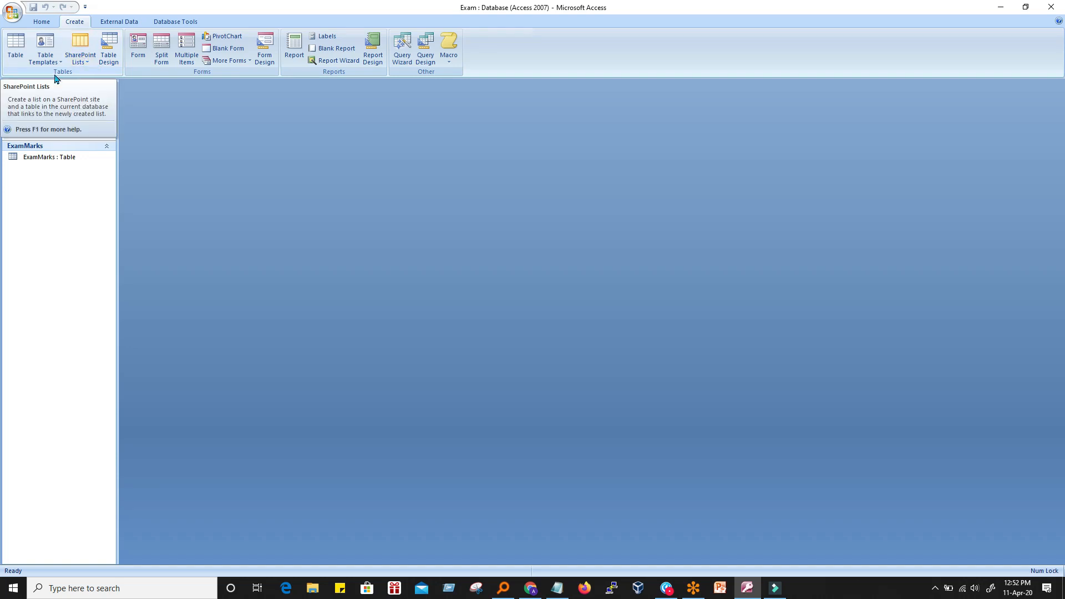
right_click(43, 159)
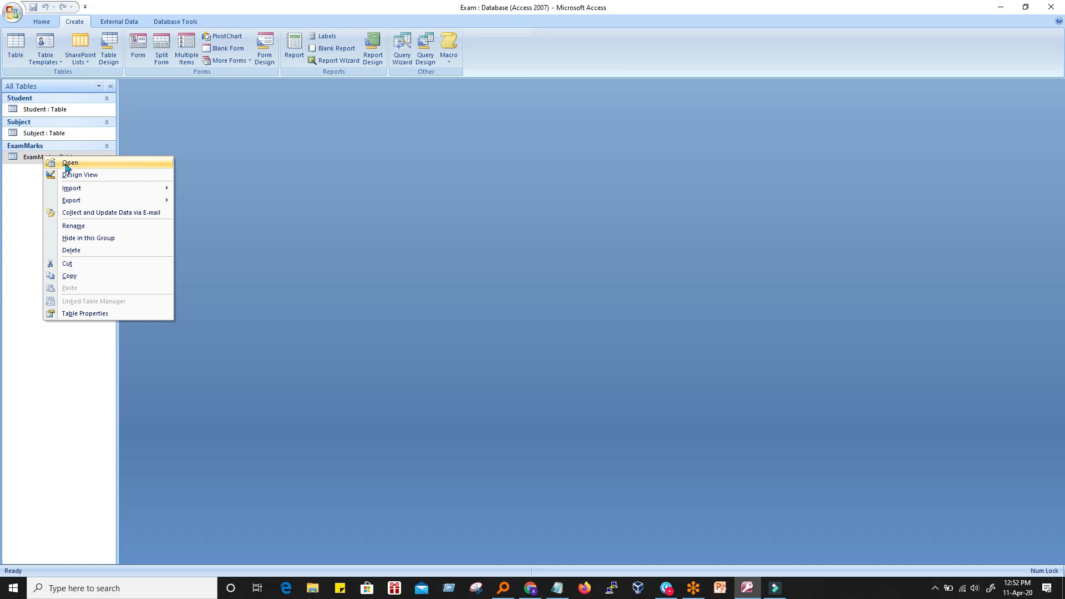
left_click(67, 164)
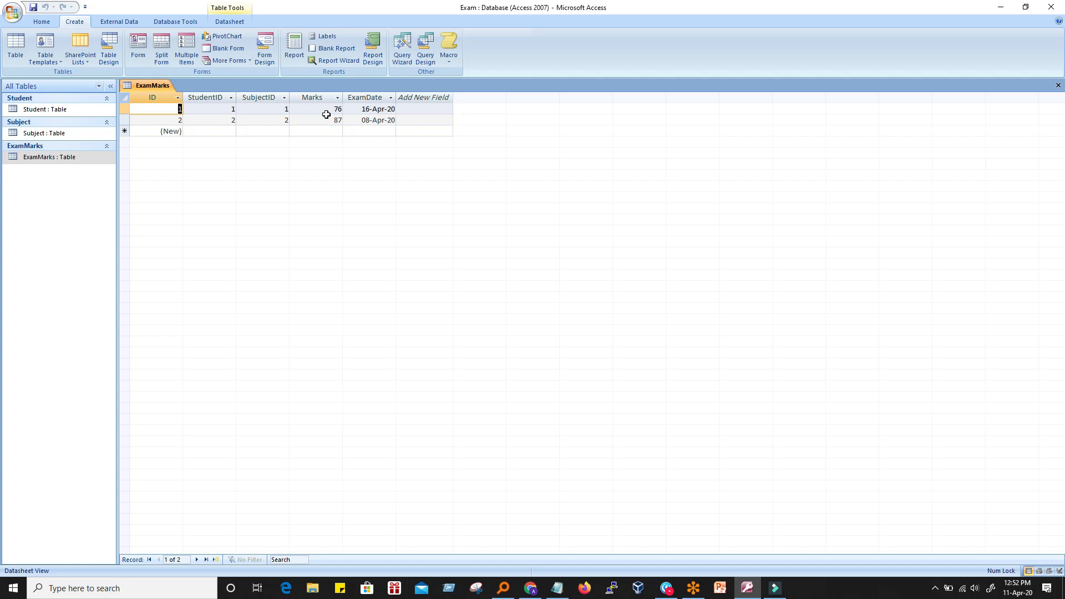
left_click(202, 130)
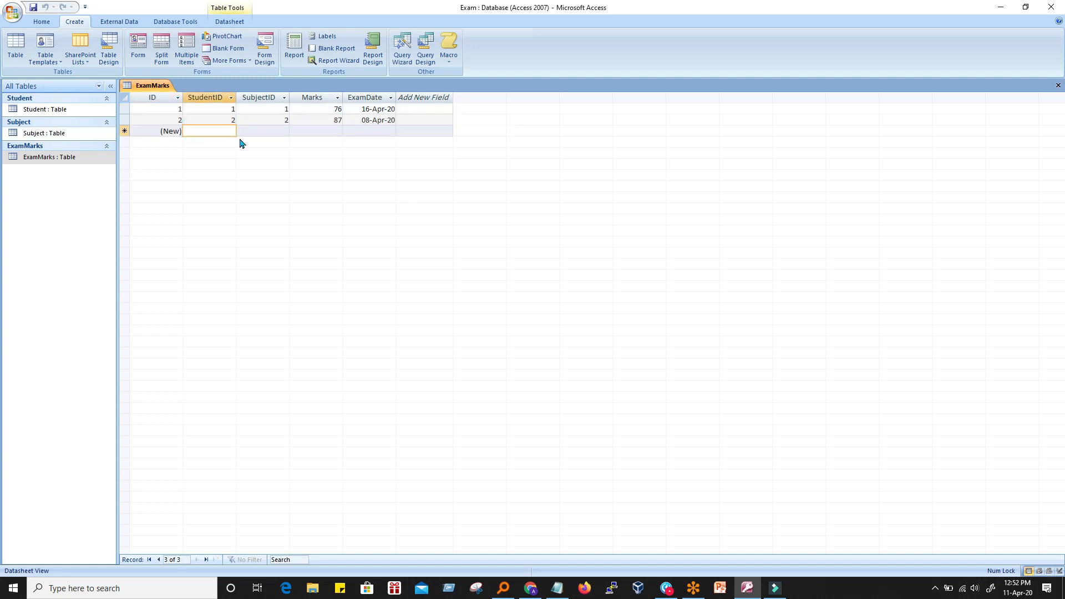
type("3")
key("Tab")
type("3")
key("Tab")
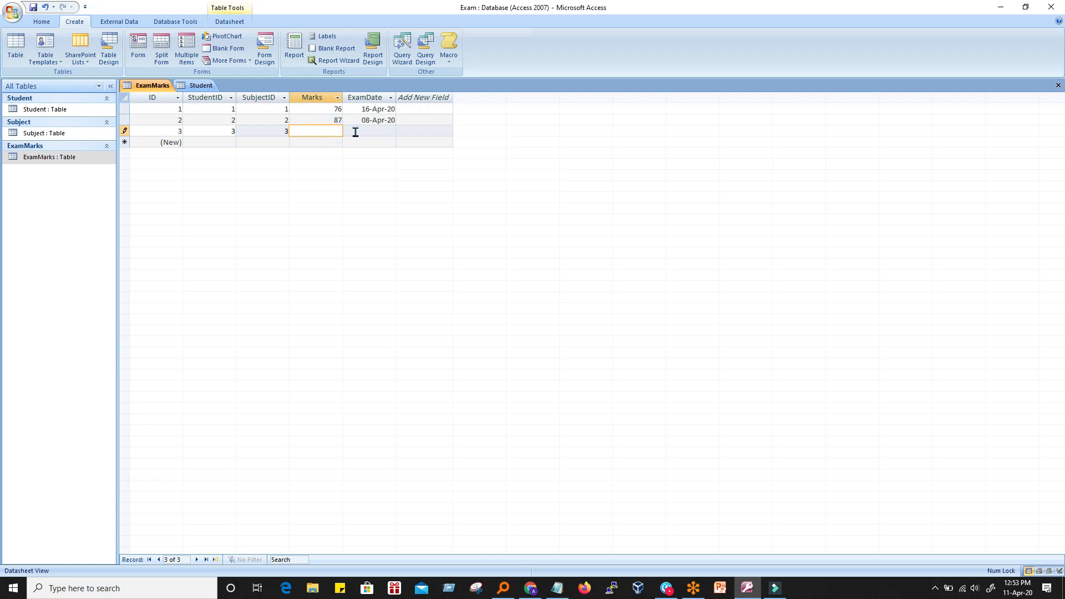
type("99")
key("Tab")
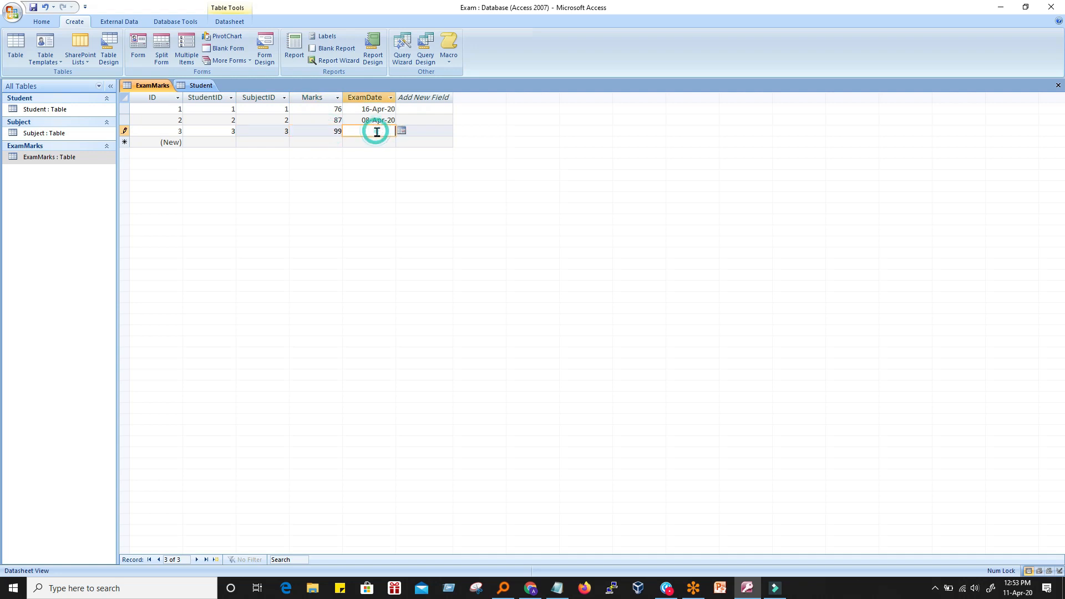
Set the new record's ExamDate to 25-Mar-20 and save the record
left_click(402, 130)
left_click(358, 189)
left_click(403, 132)
left_click(312, 141)
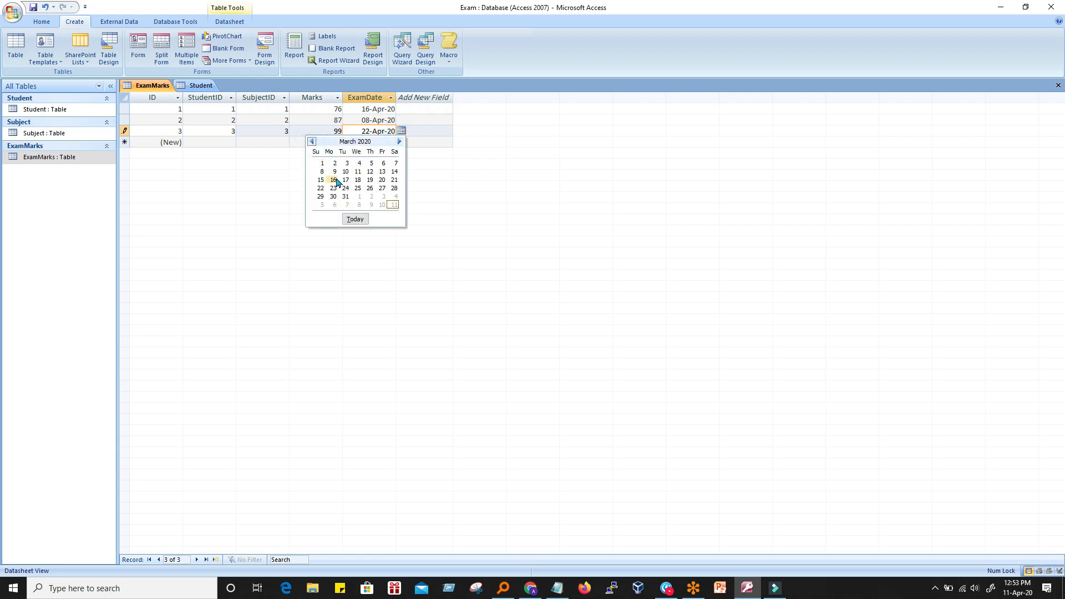
left_click(356, 188)
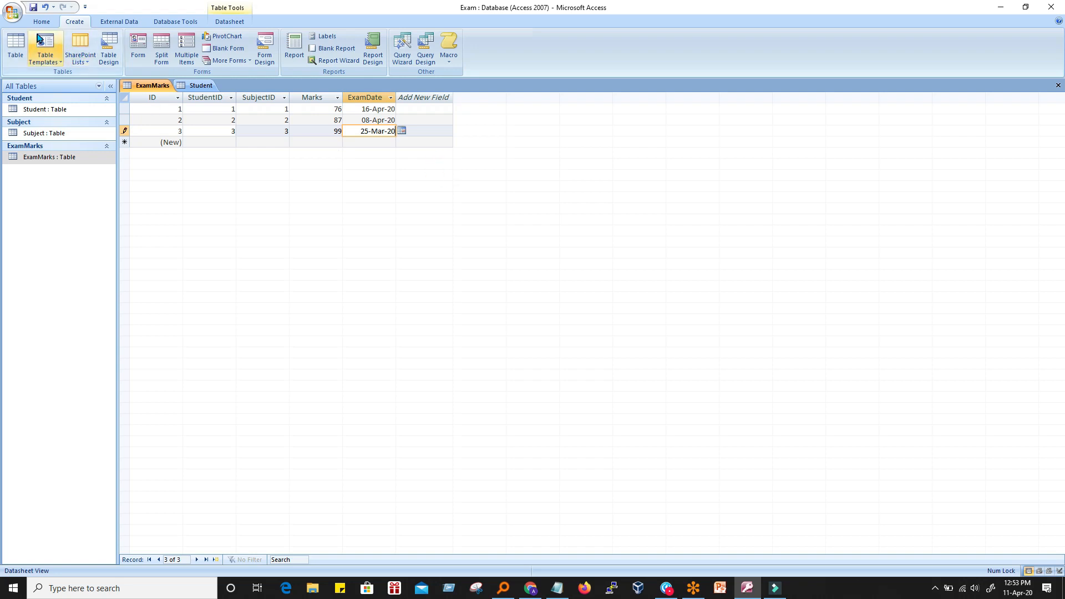
left_click(30, 9)
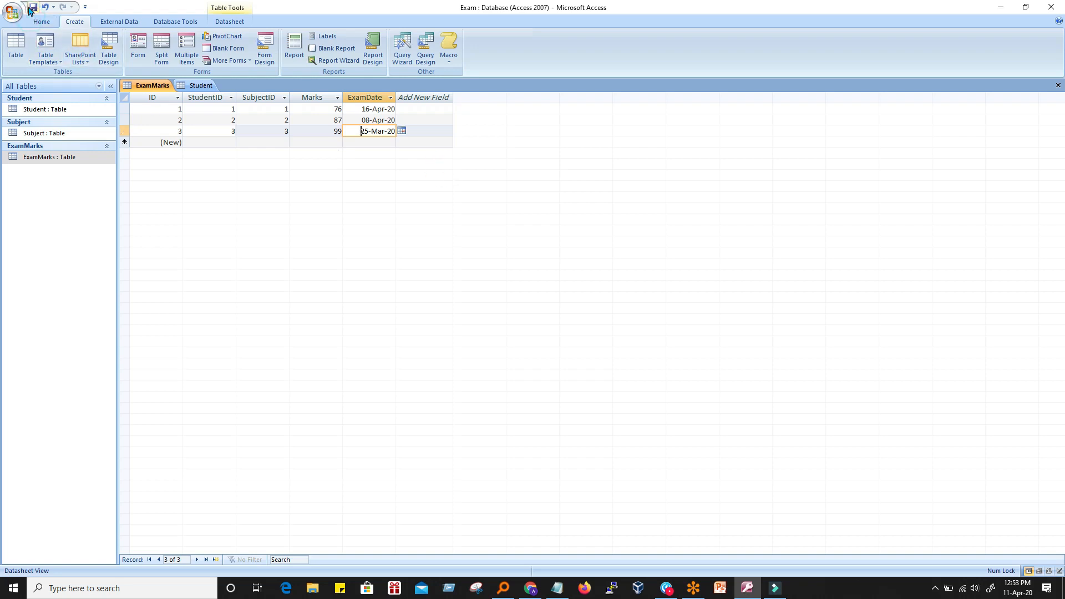
left_click(425, 132)
Close the ExamMarks table and reopen it to check its records
left_click(159, 86)
right_click(159, 87)
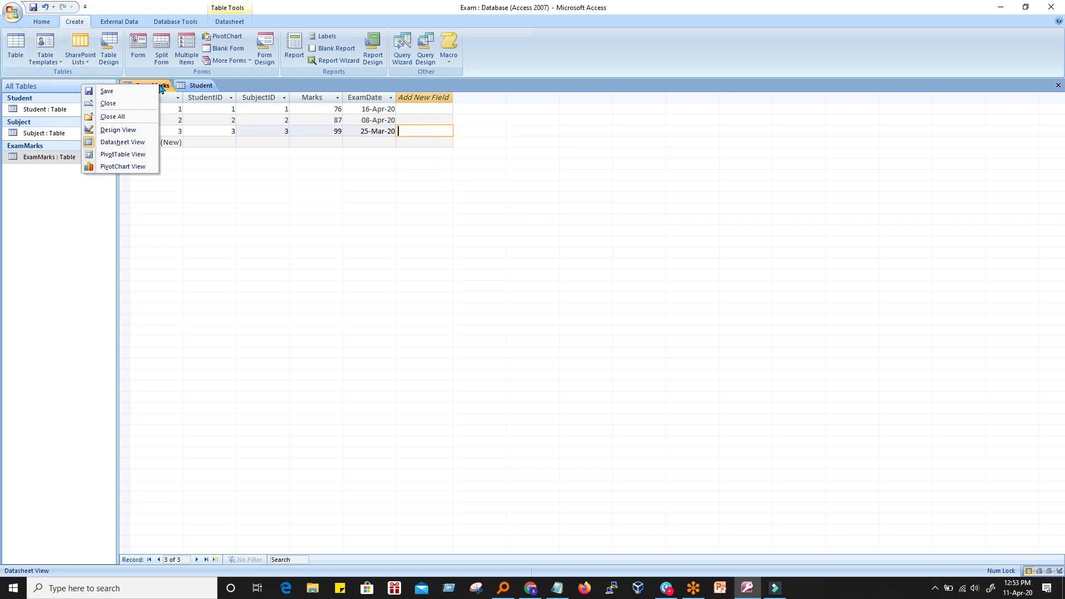
left_click(114, 103)
left_click(50, 157)
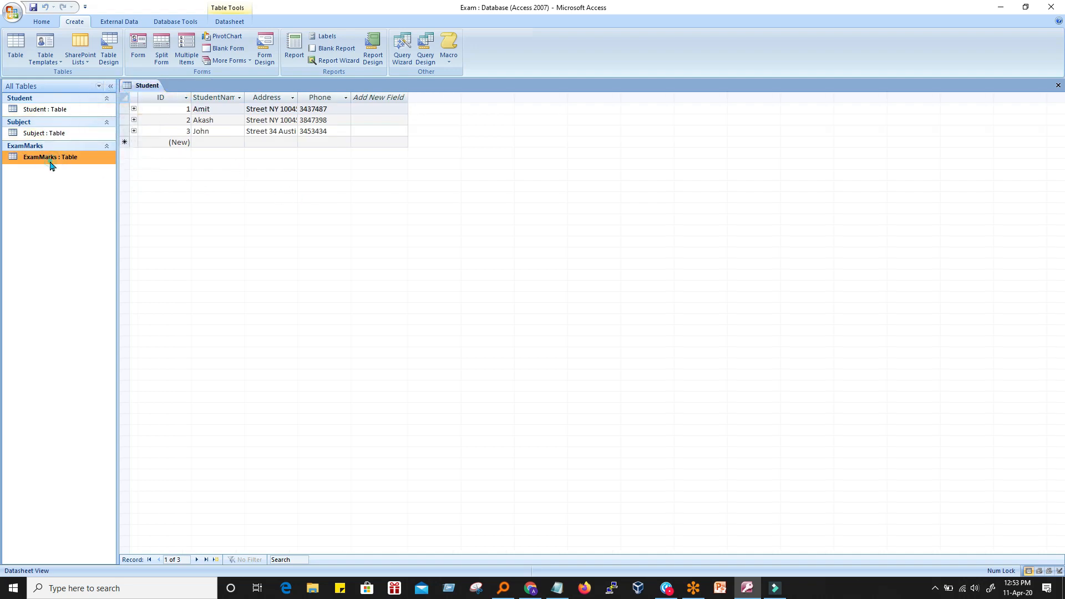
double_click(50, 158)
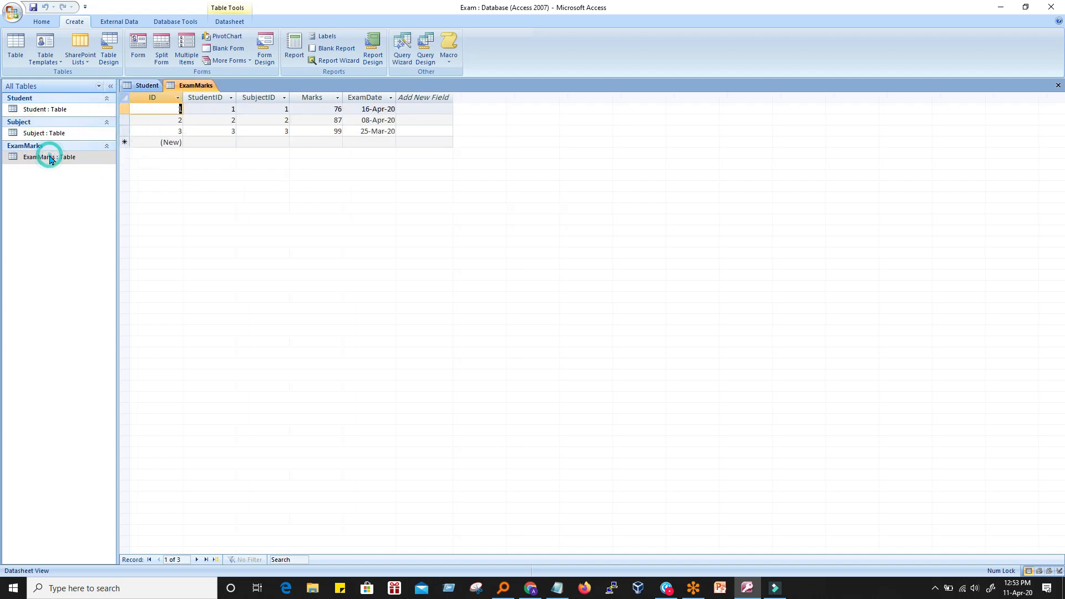
left_click(424, 131)
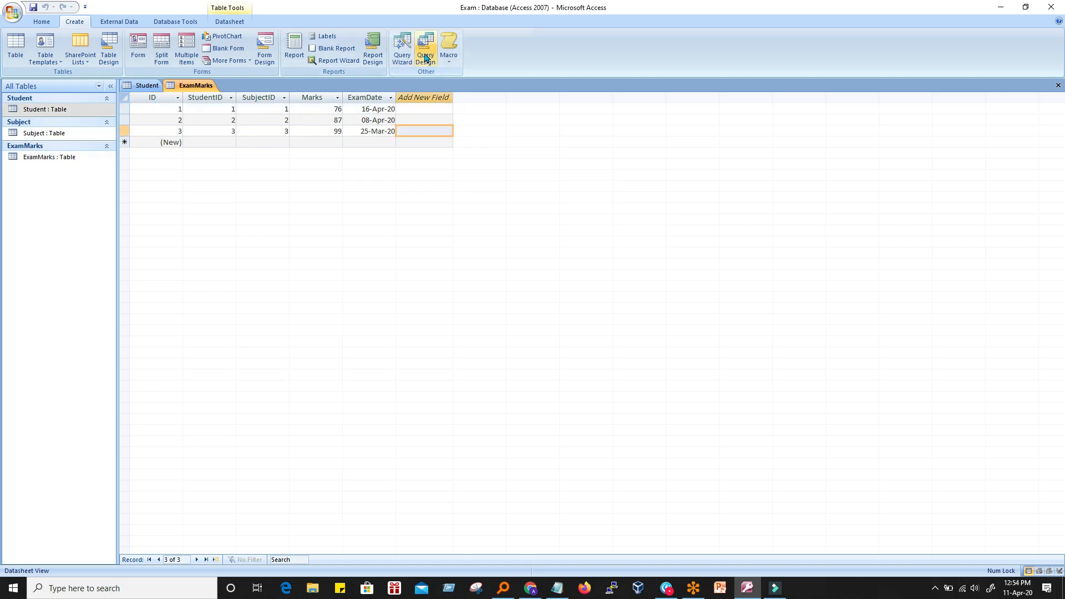
Start a new query with the Simple Query Wizard and choose the Student table as the field source
left_click(403, 55)
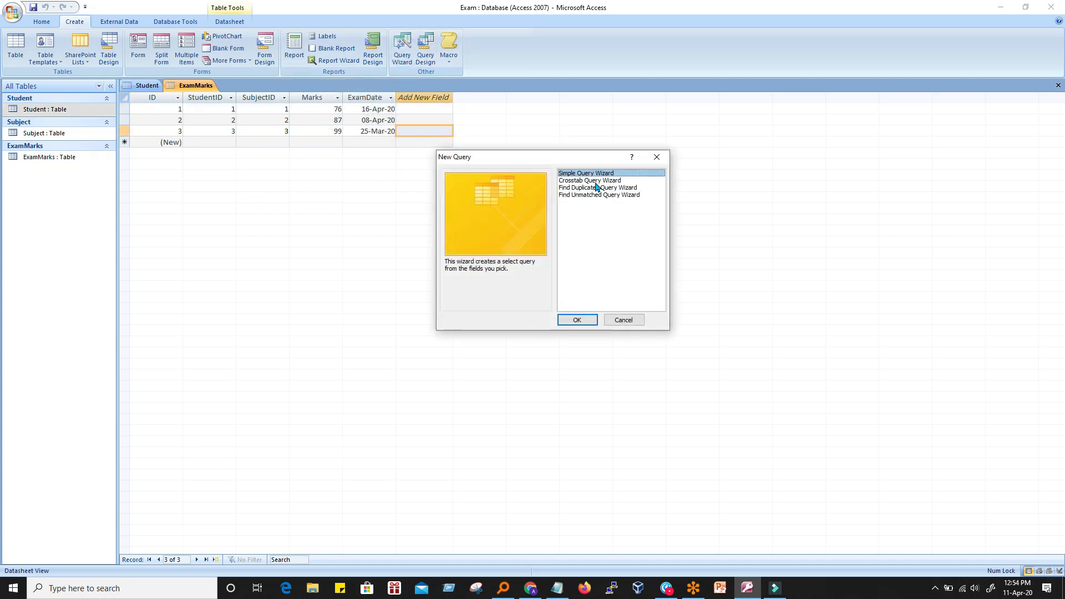
left_click_drag(563, 164, 367, 166)
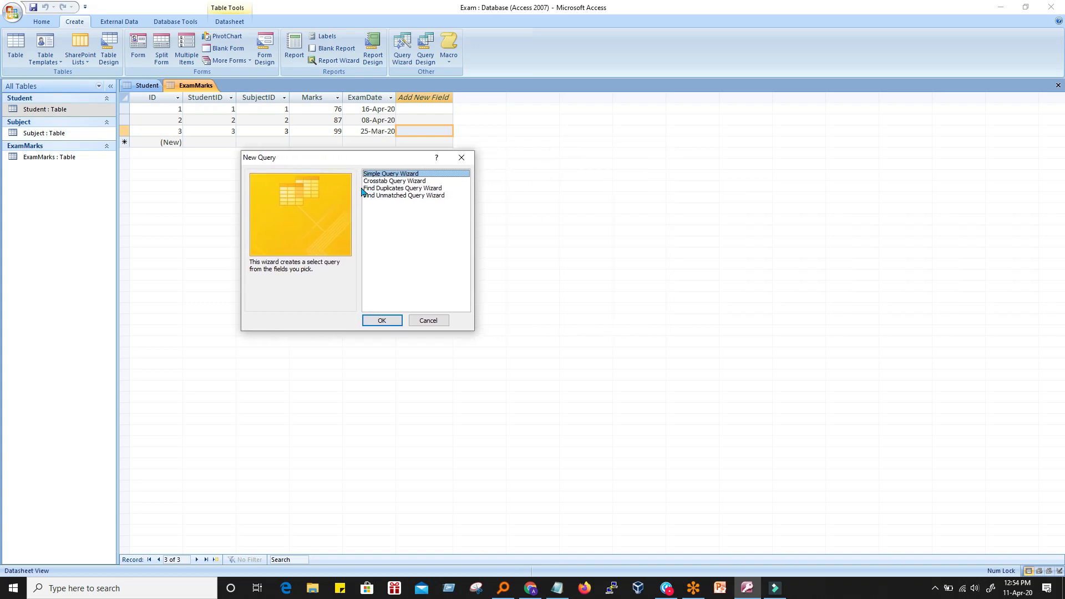
left_click(380, 320)
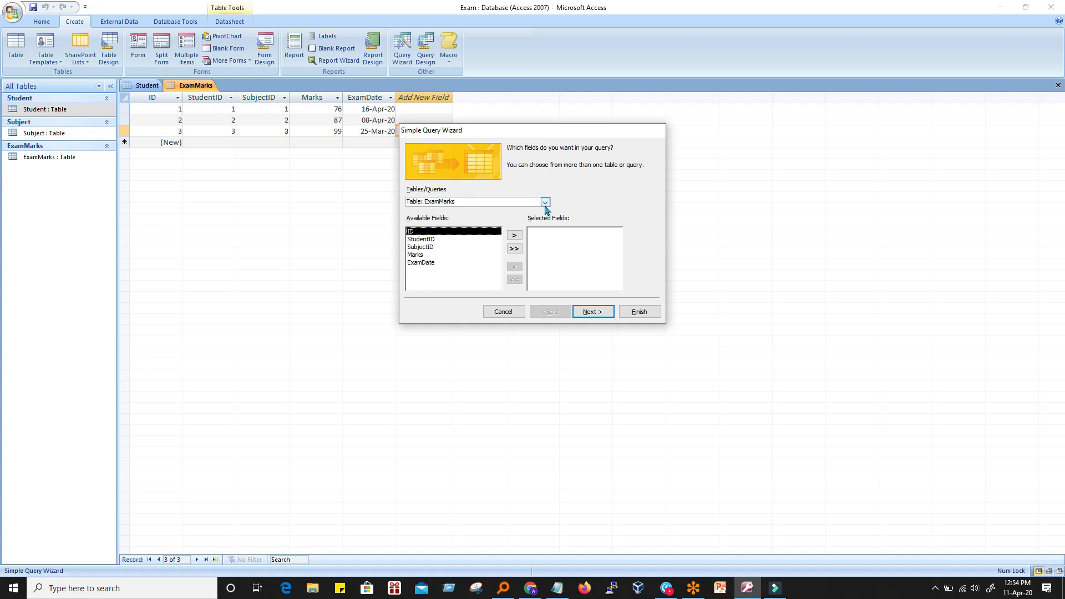
left_click(546, 206)
left_click(513, 219)
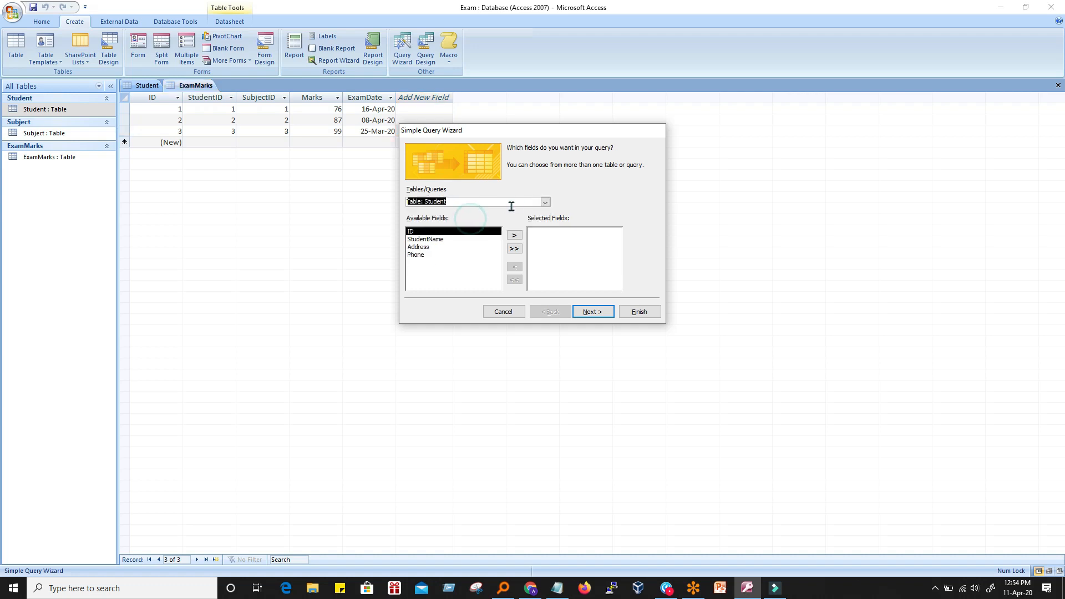
Look through the source tables Subject and ExamMarks offered for the query, returning to the Student table
left_click(544, 207)
left_click(488, 227)
left_click(546, 203)
left_click(471, 213)
left_click(545, 203)
left_click(512, 218)
left_click(545, 203)
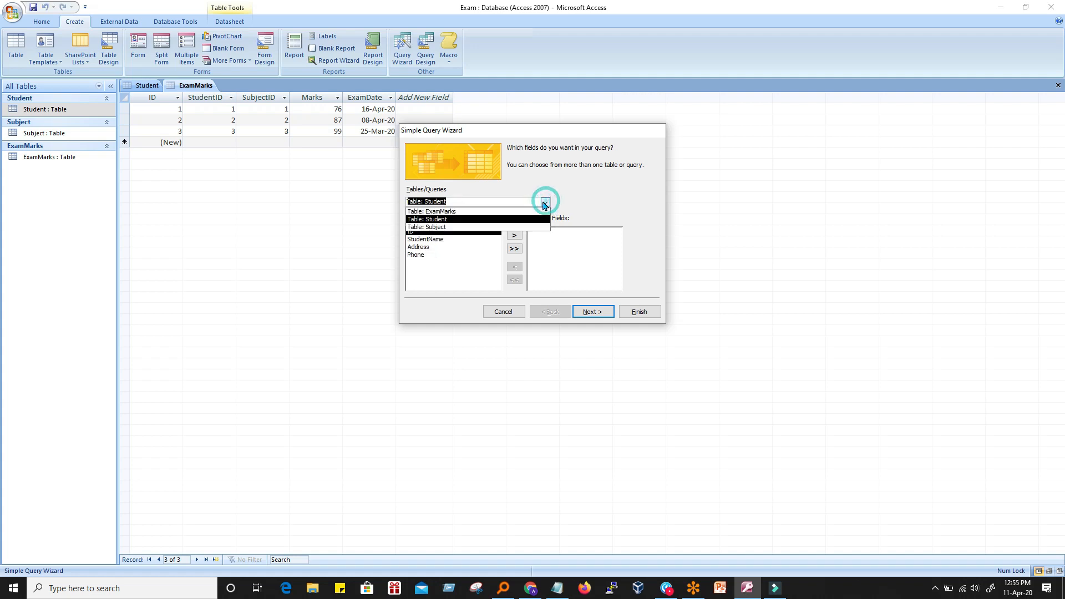
left_click(448, 222)
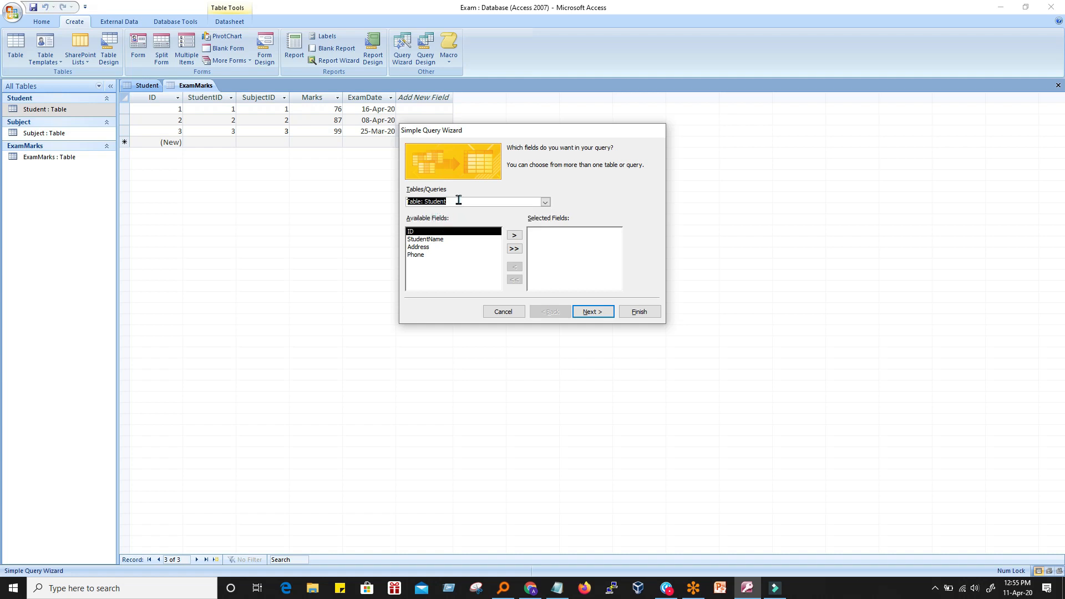
Add the StudentName, Address and Phone fields of the Student table to the query
left_click(423, 240)
left_click(419, 239)
left_click(418, 247)
left_click(421, 239)
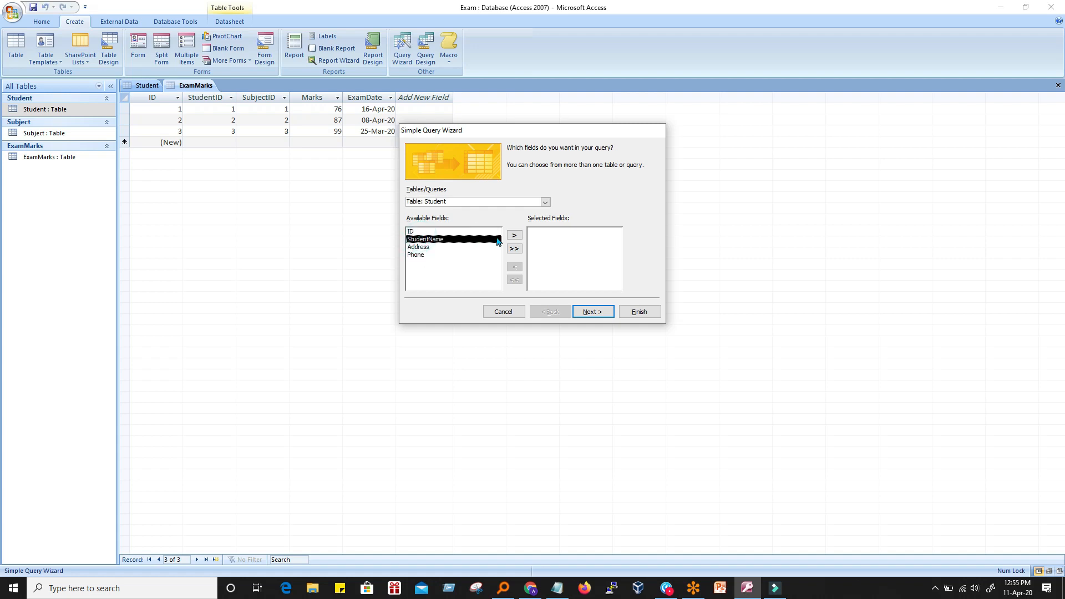
left_click(513, 236)
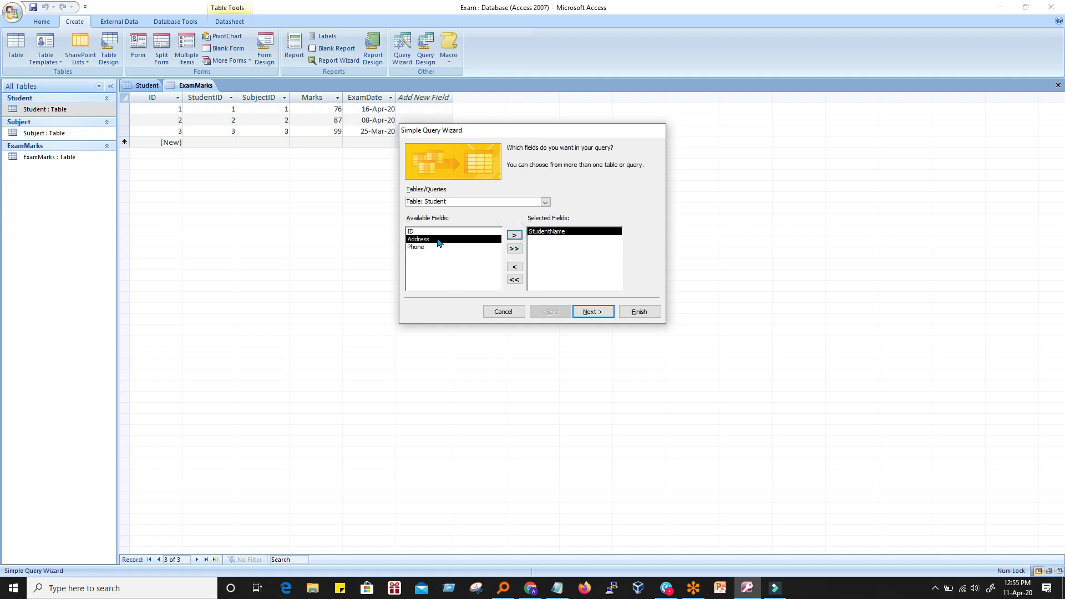
left_click(515, 236)
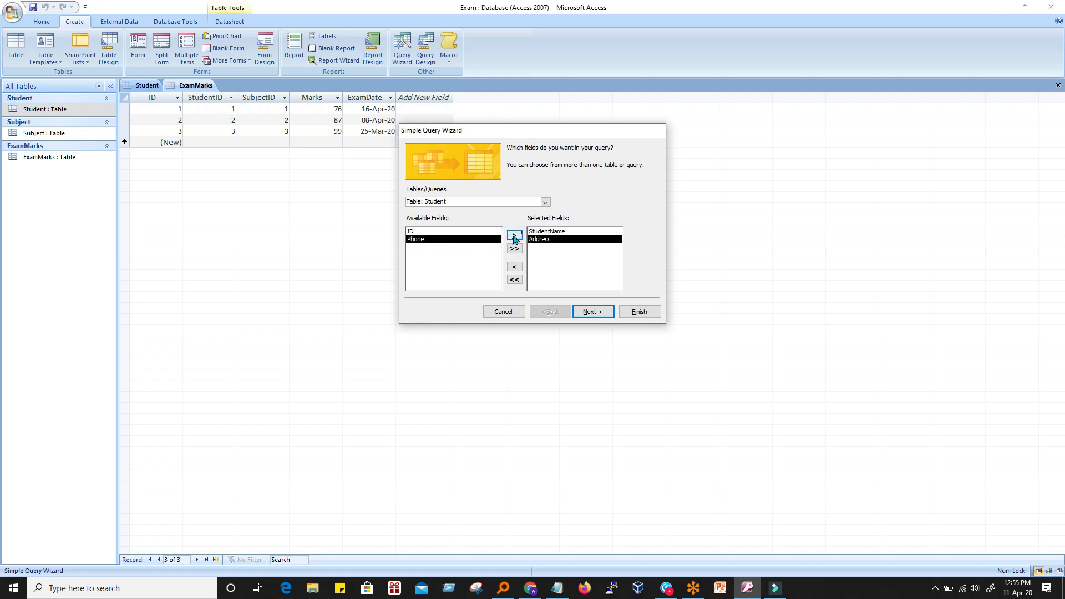
left_click(514, 237)
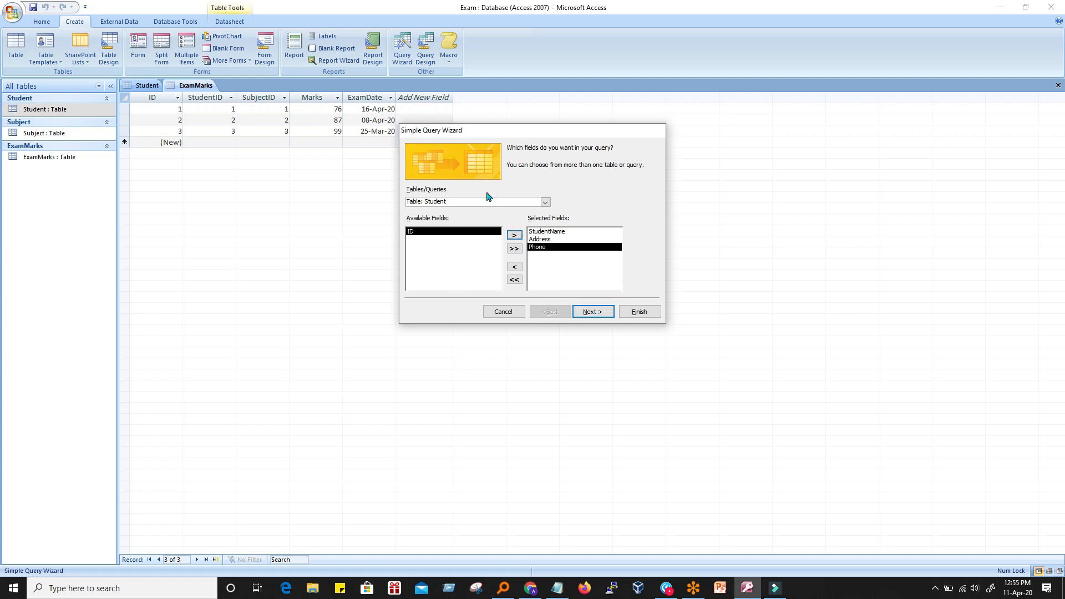
Add the SubjectName field from the Subject table to the query
left_click(545, 202)
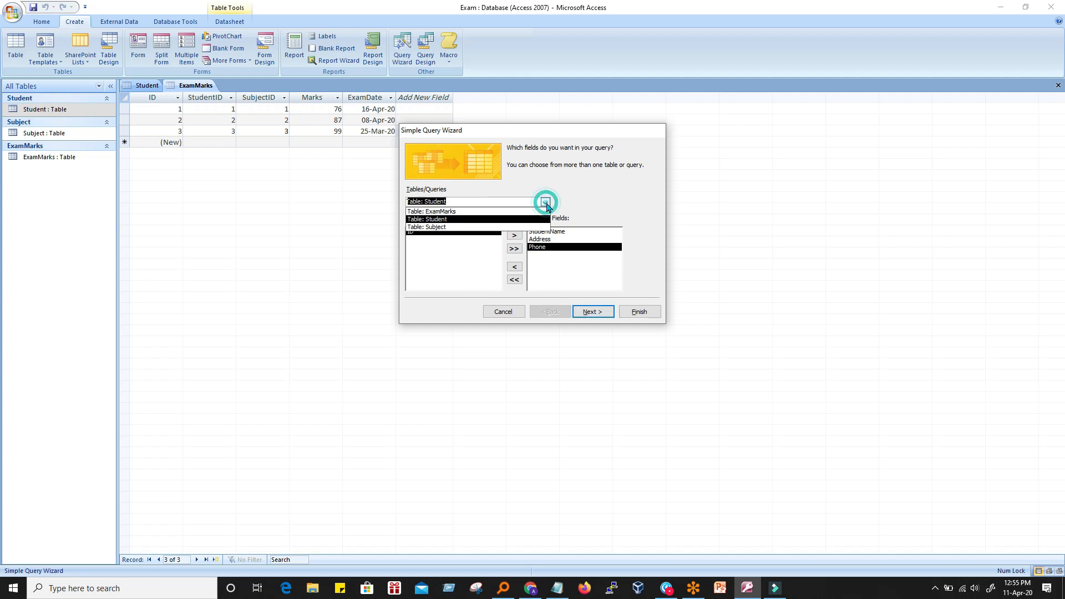
left_click(458, 227)
left_click(444, 239)
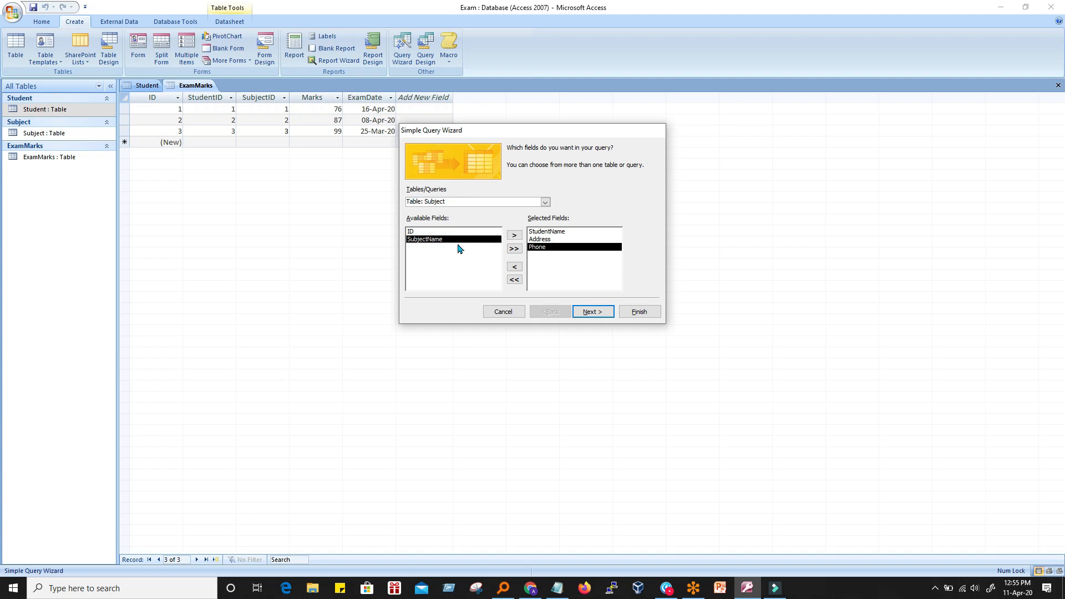
left_click(515, 234)
Add the Marks and ExamDate fields from the ExamMarks table to the query and proceed to the detail or summary choice
left_click(545, 202)
left_click(472, 211)
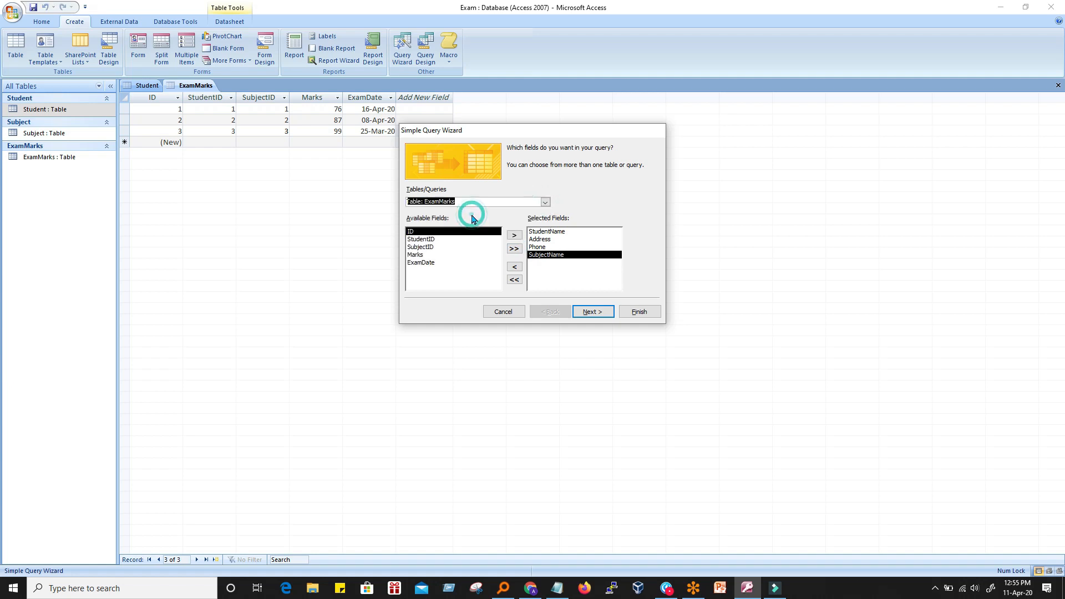
left_click(420, 256)
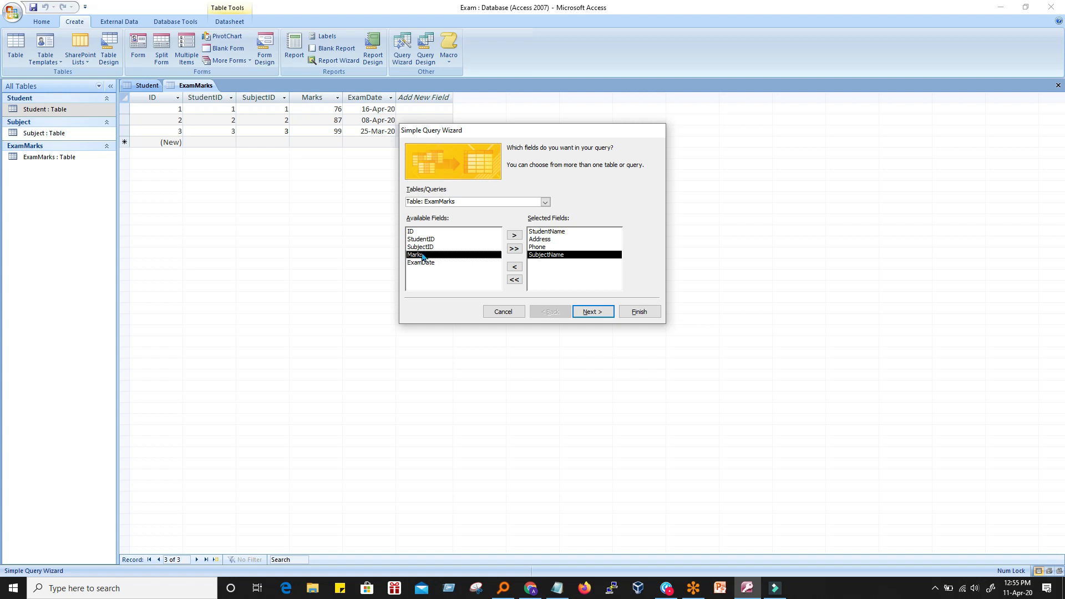
left_click(515, 236)
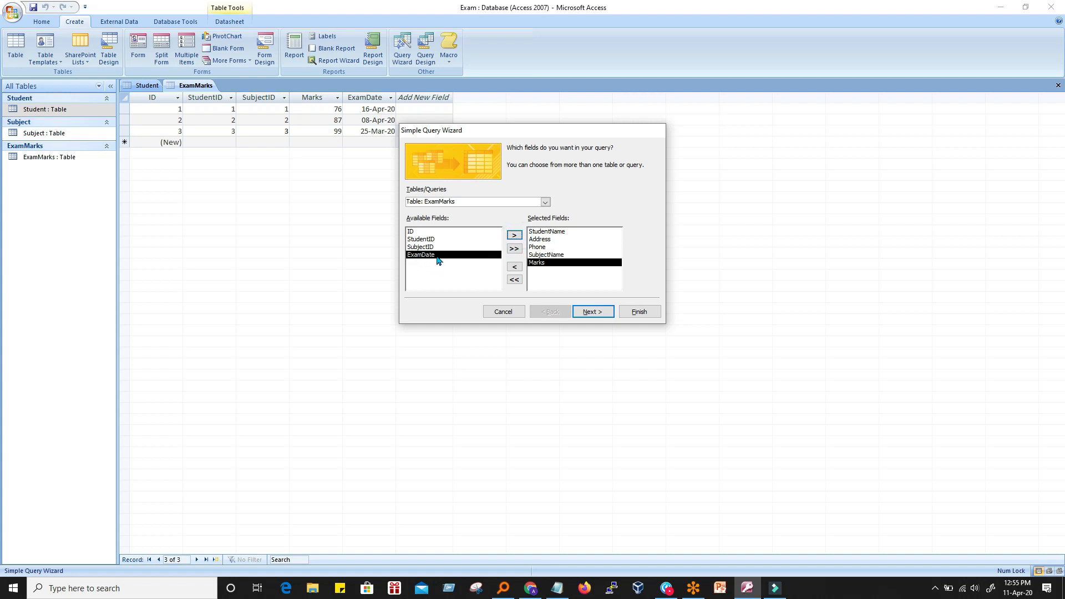
left_click(513, 238)
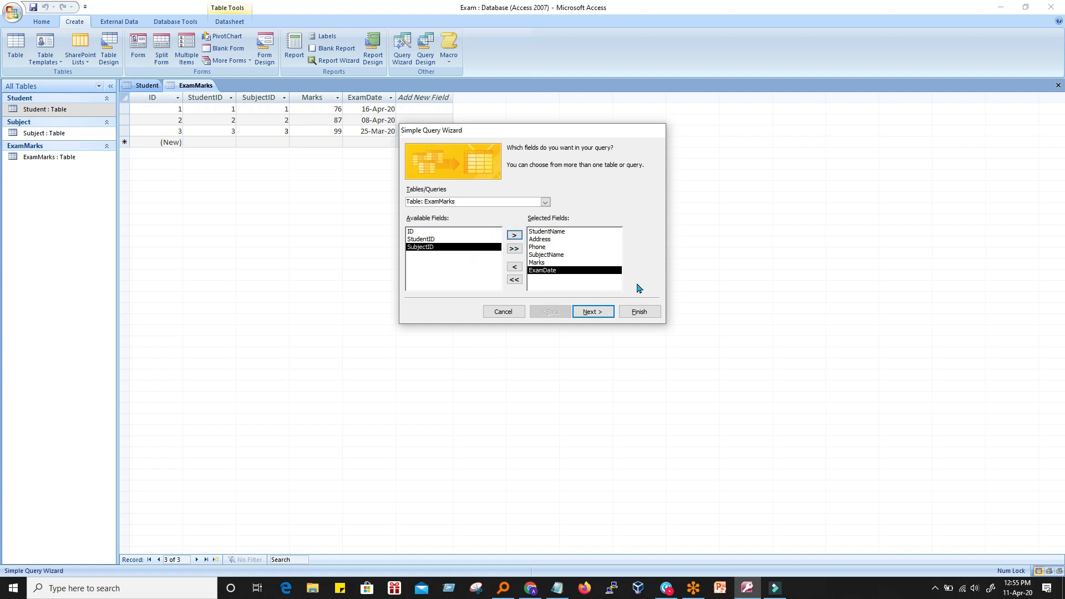
left_click(591, 314)
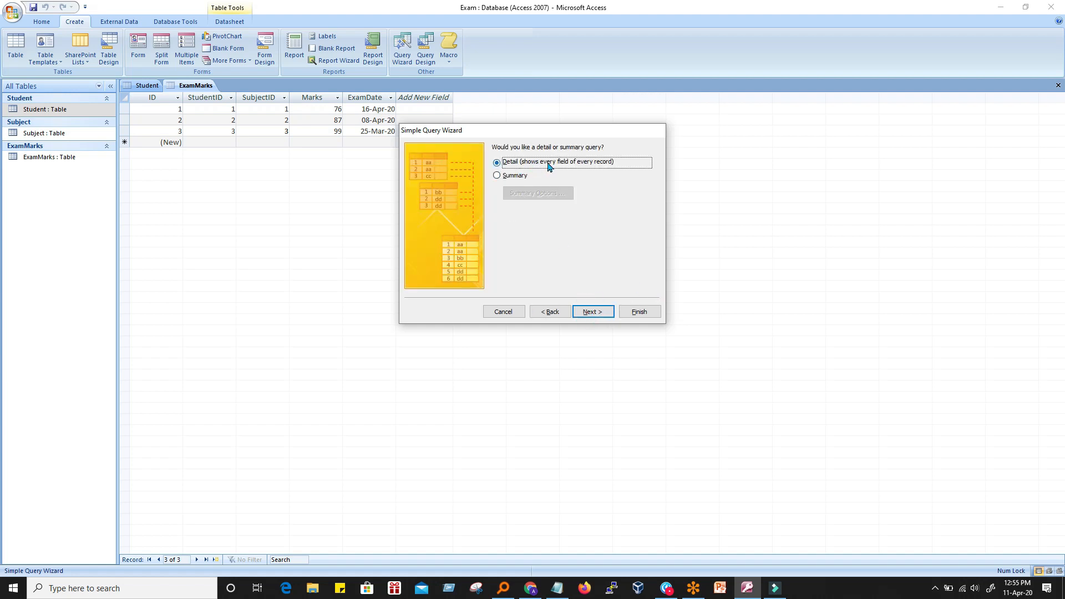
left_click(501, 176)
left_click(551, 193)
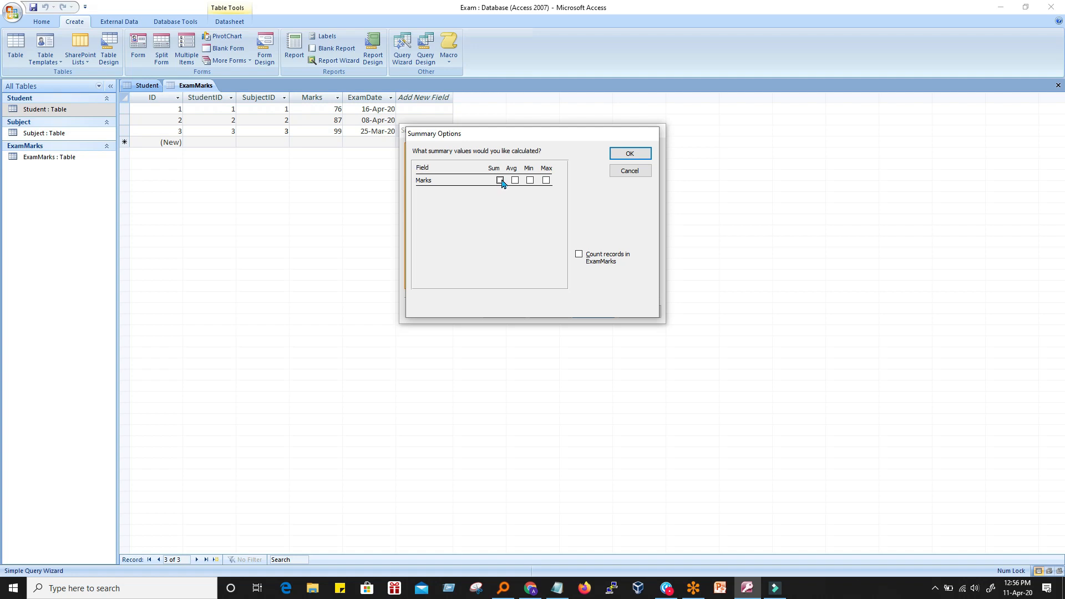
left_click_drag(494, 138, 624, 169)
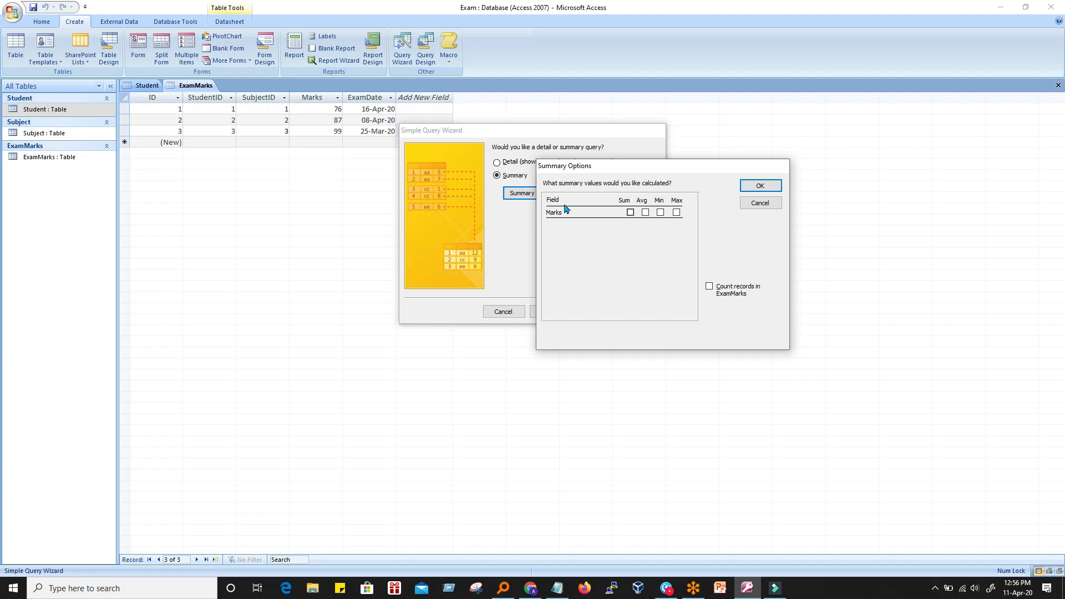
left_click(770, 205)
Make the query a detail query, title it StudentQuery1 and finish the wizard with the results opened
left_click(497, 162)
left_click(592, 311)
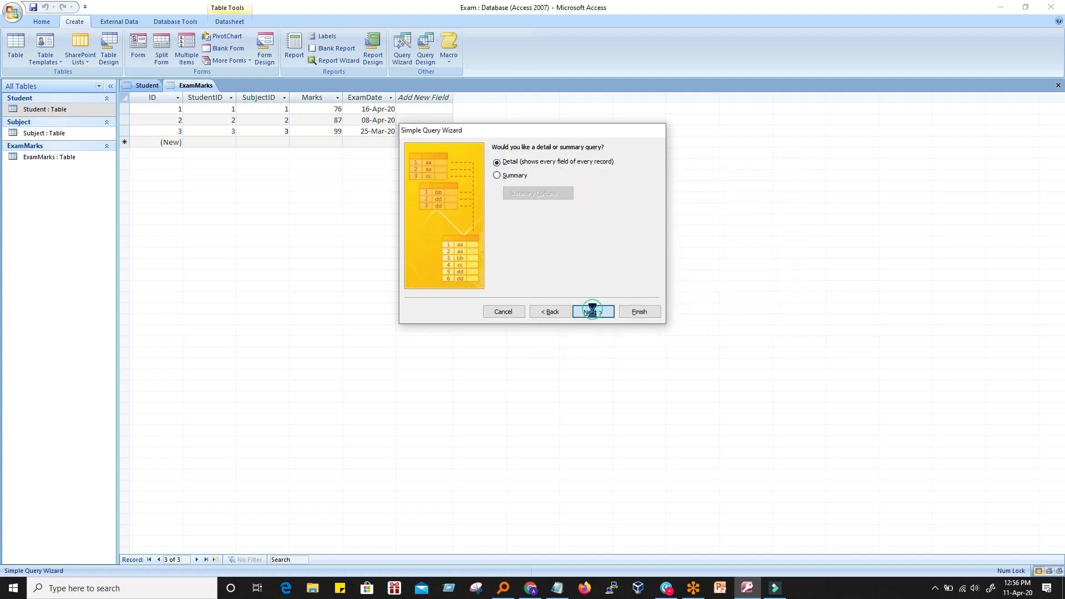
left_click(546, 160)
left_click(546, 160)
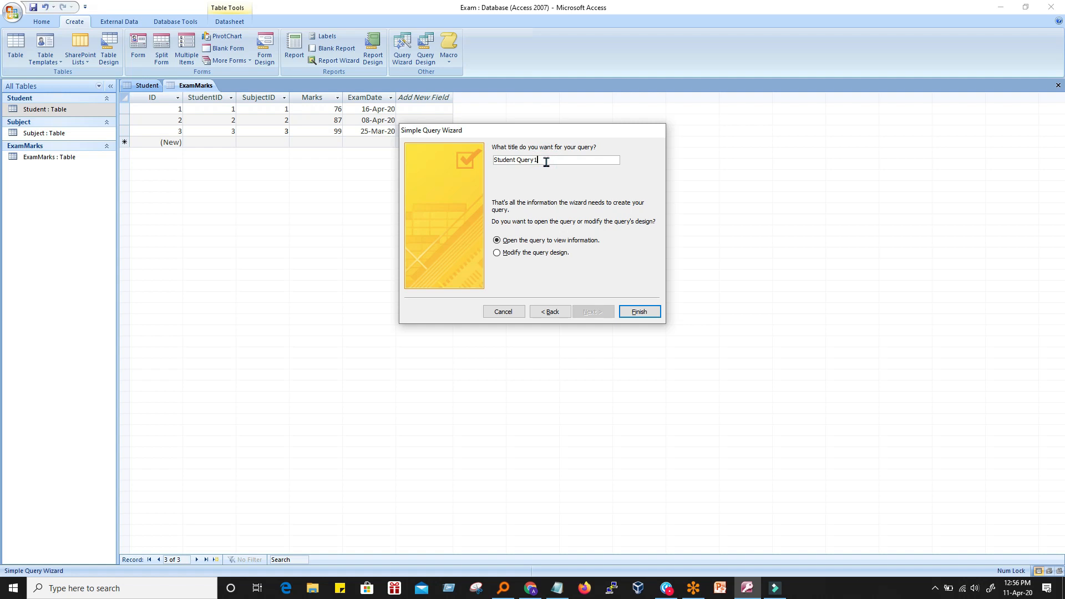
left_click(519, 162)
key("BackSpace")
left_click(639, 312)
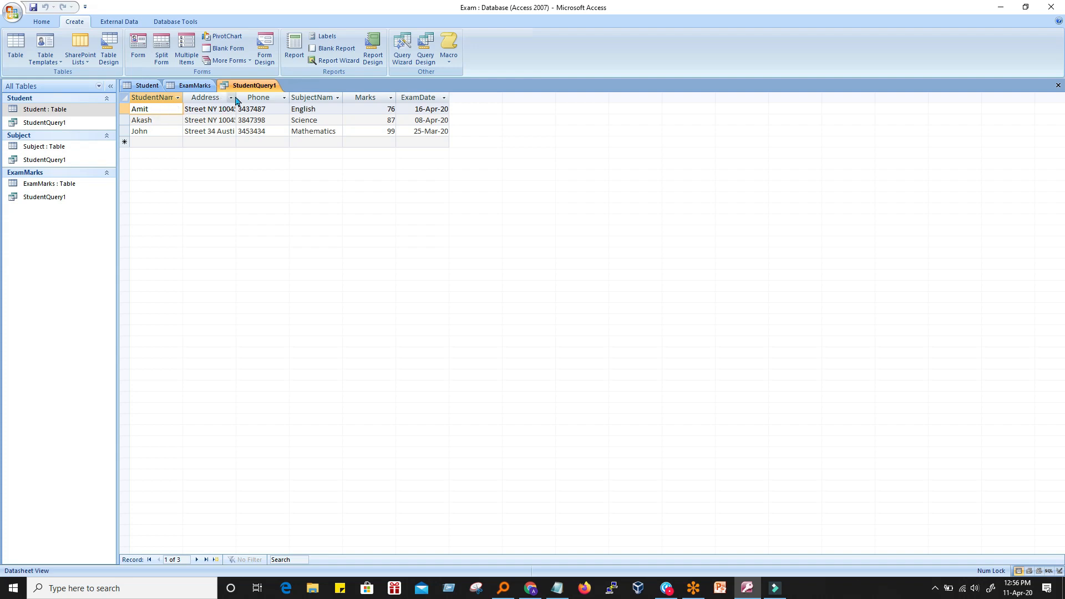
Widen the Address column of the StudentQuery1 results so the full addresses fit, and check the address entries
left_click_drag(235, 99, 297, 98)
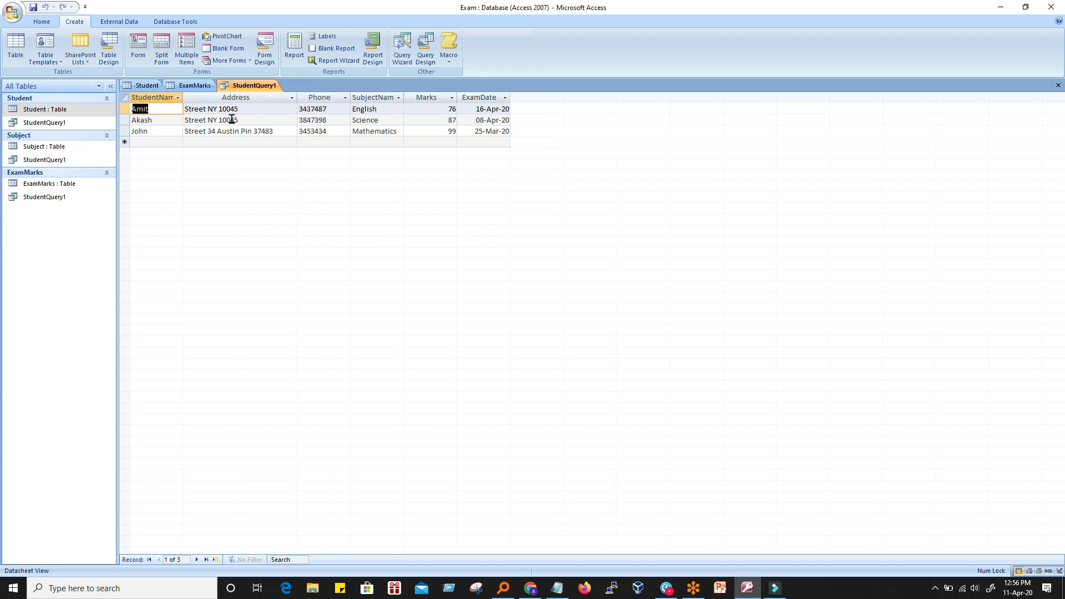
left_click(228, 112)
left_click(228, 121)
left_click(236, 131)
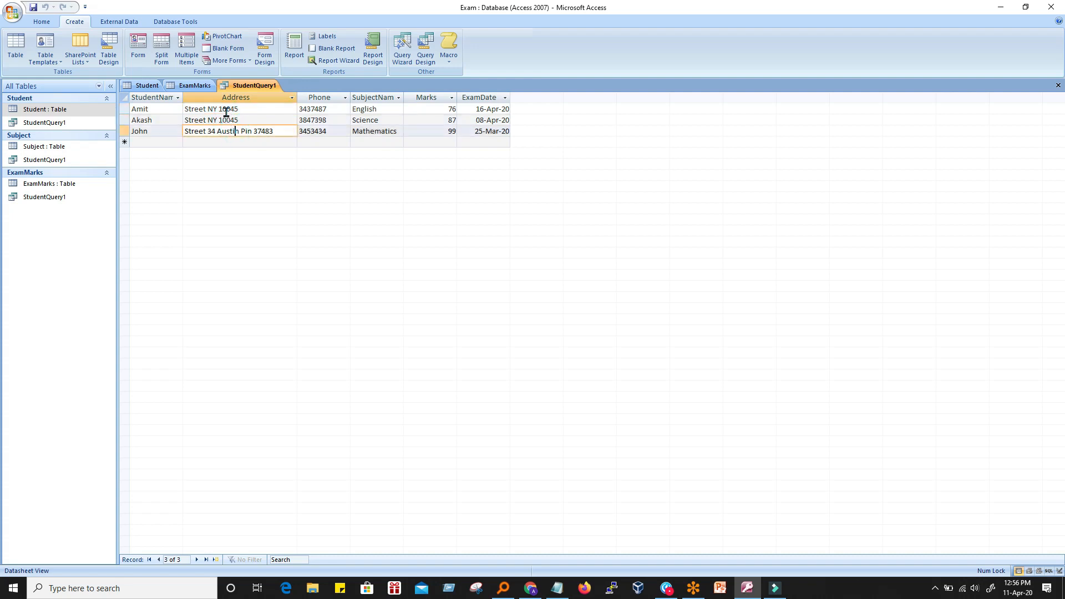
left_click(226, 112)
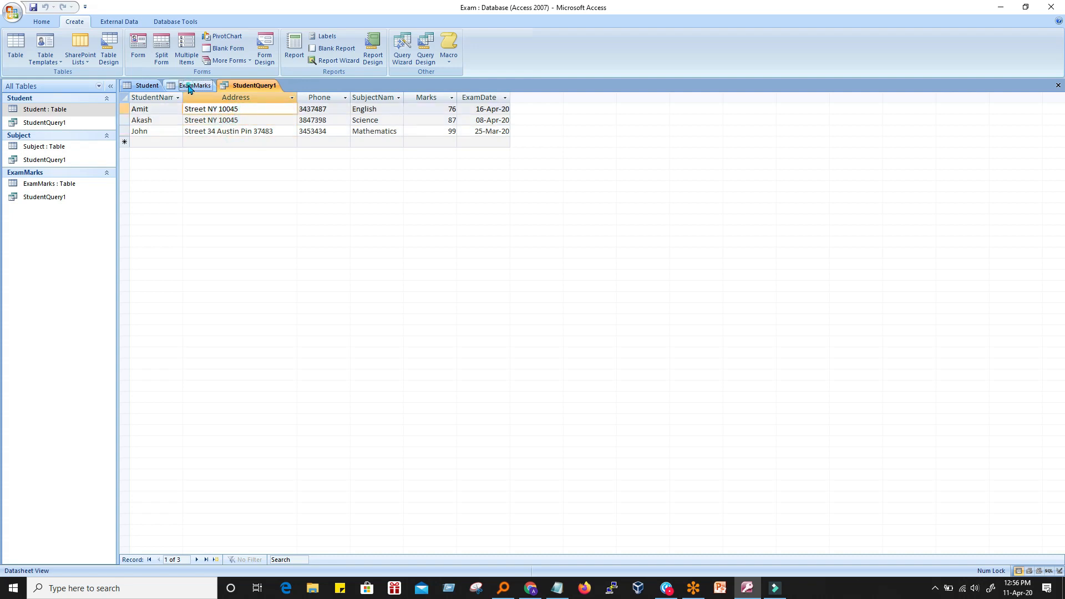
Compare the IDs, marks and exam date of the first ExamMarks record with the StudentQuery1 results
left_click(188, 86)
left_click(222, 110)
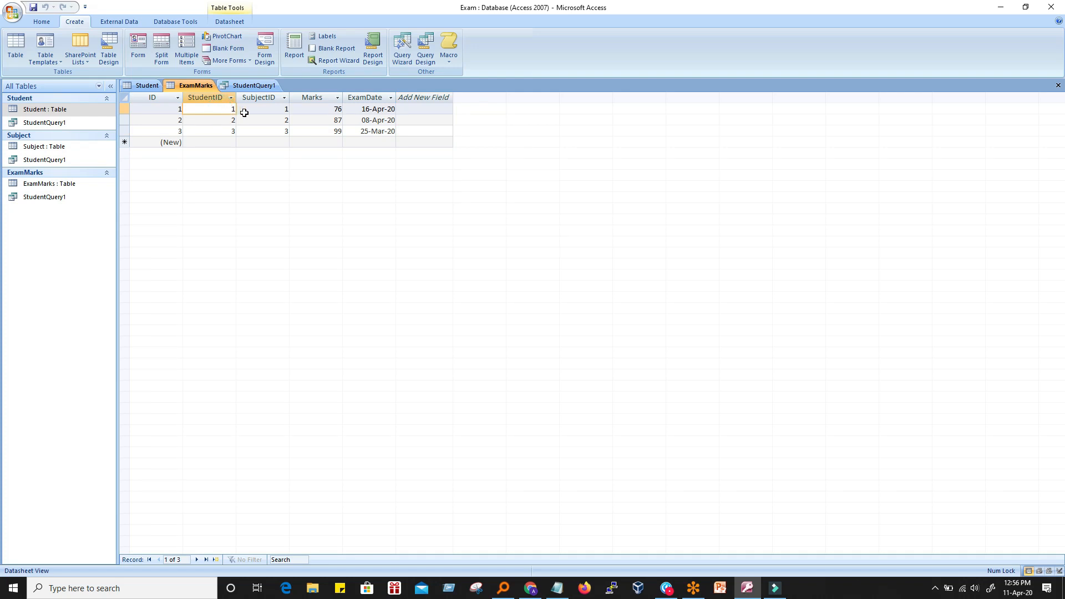
left_click(271, 110)
left_click(331, 110)
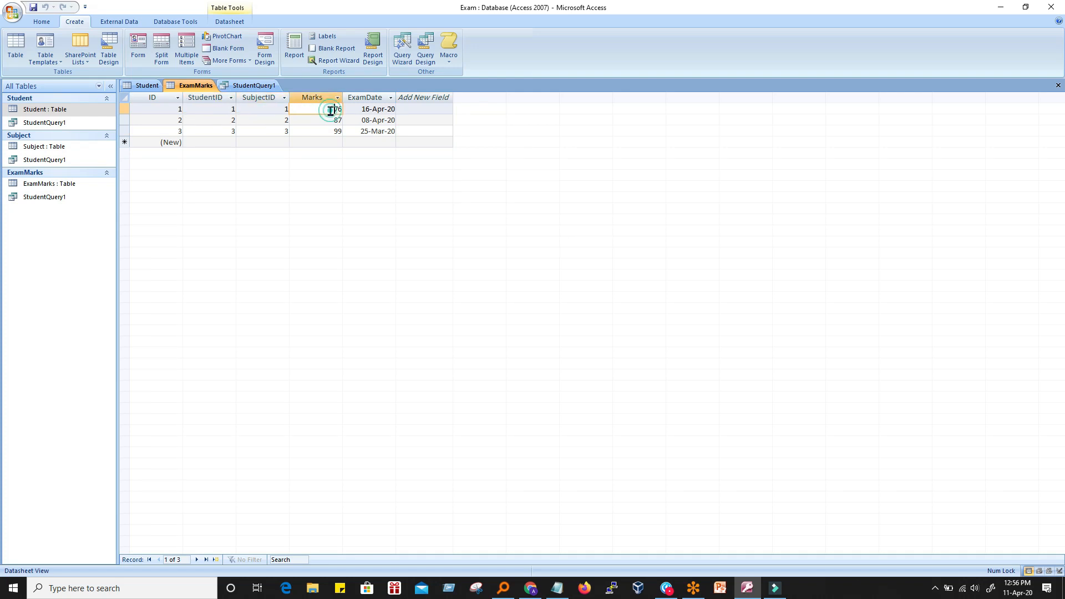
left_click(370, 110)
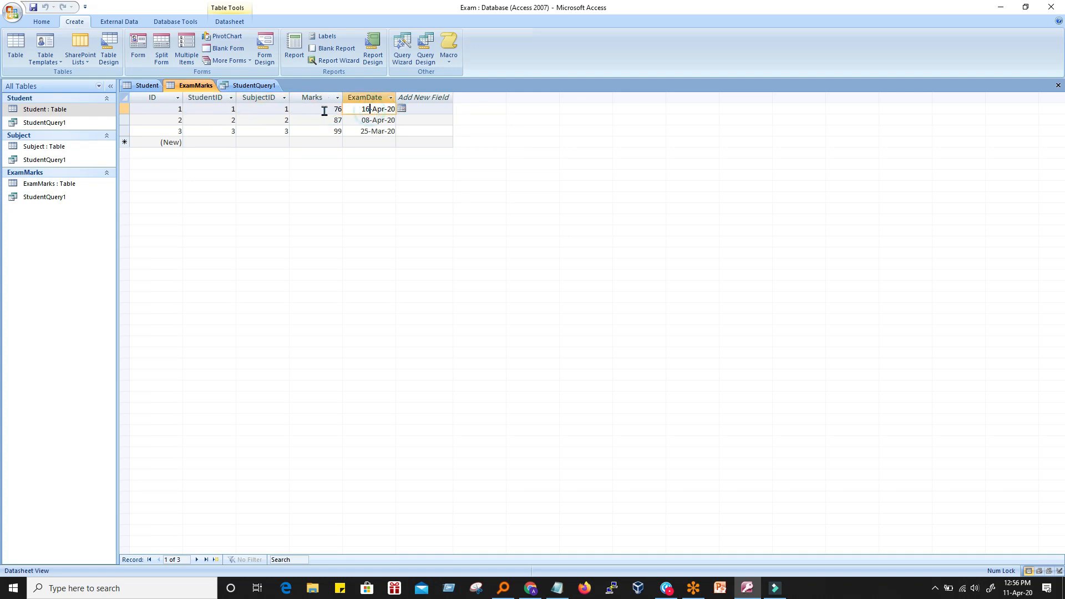
left_click(244, 87)
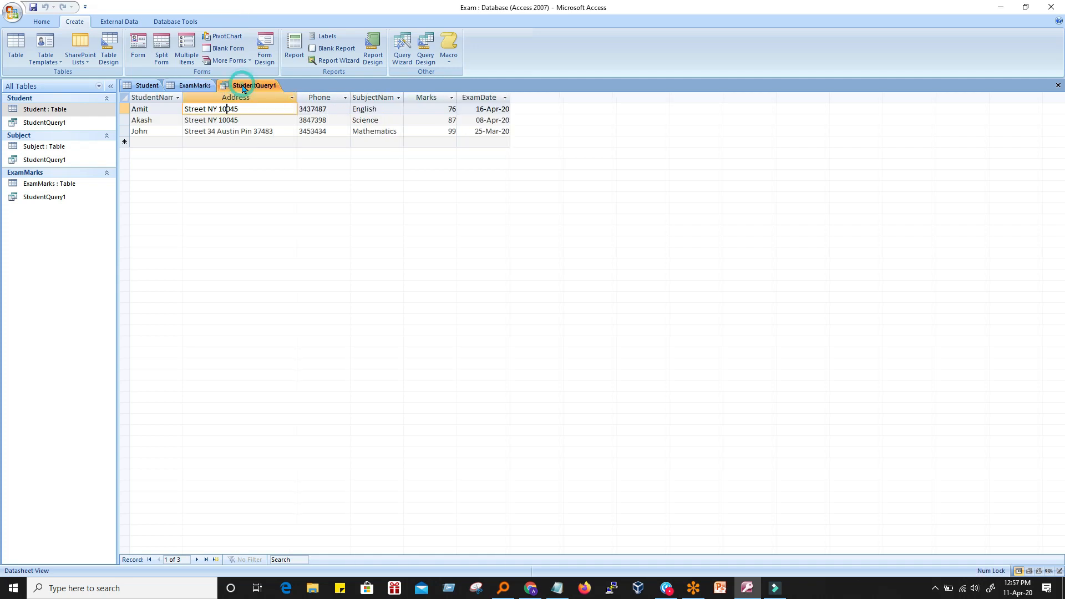
left_click(197, 86)
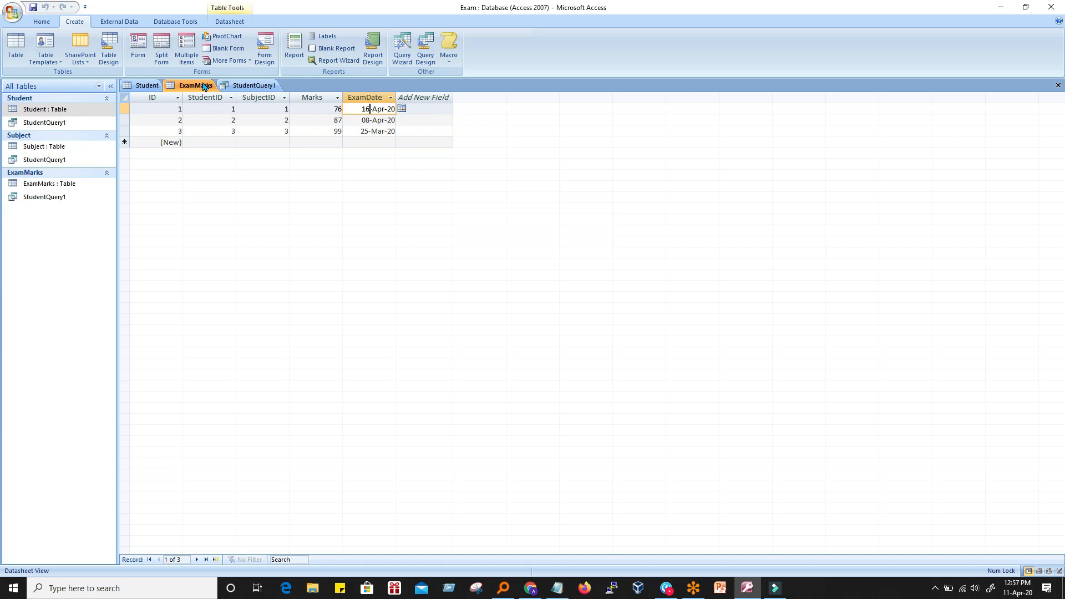
left_click(233, 86)
left_click(200, 87)
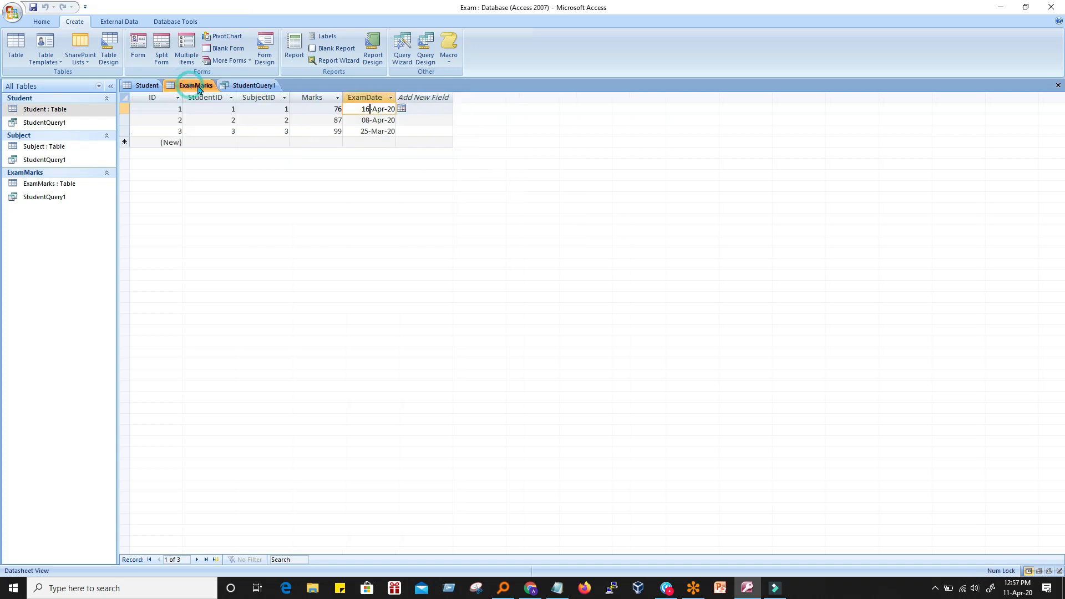
left_click(265, 86)
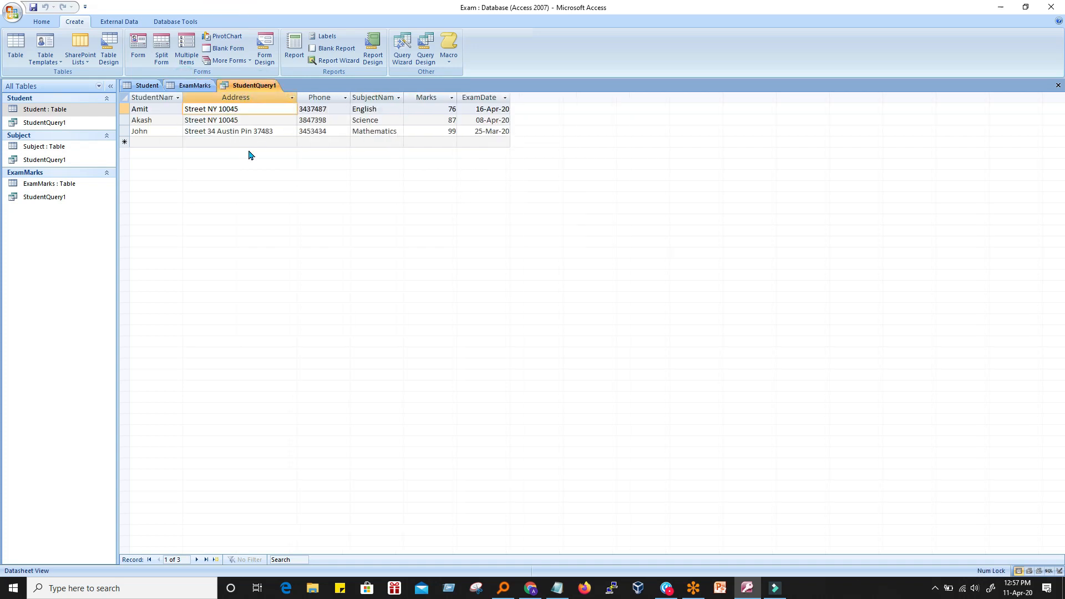
Examine the student name, address, phone, subject and marks of the first record in StudentQuery1
left_click(211, 121)
left_click(165, 110)
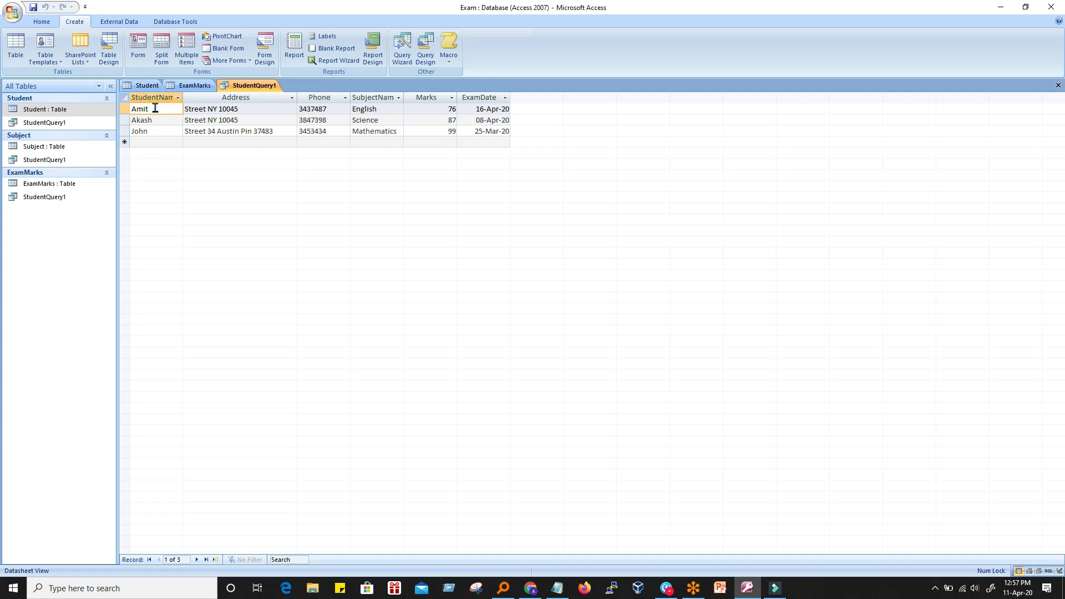
left_click(164, 119)
left_click(145, 109)
left_click(213, 113)
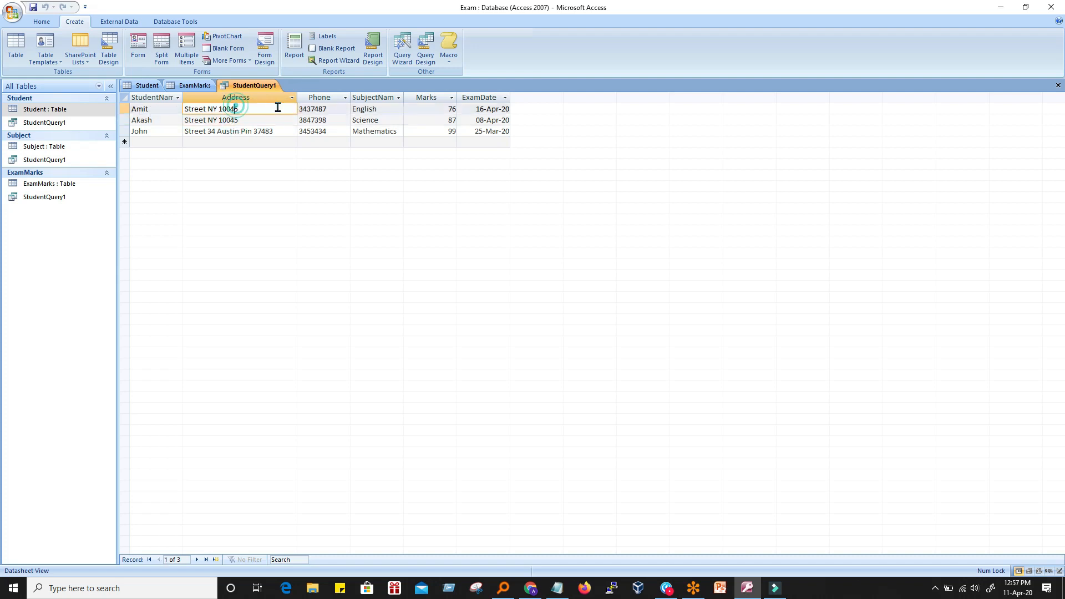
left_click(320, 109)
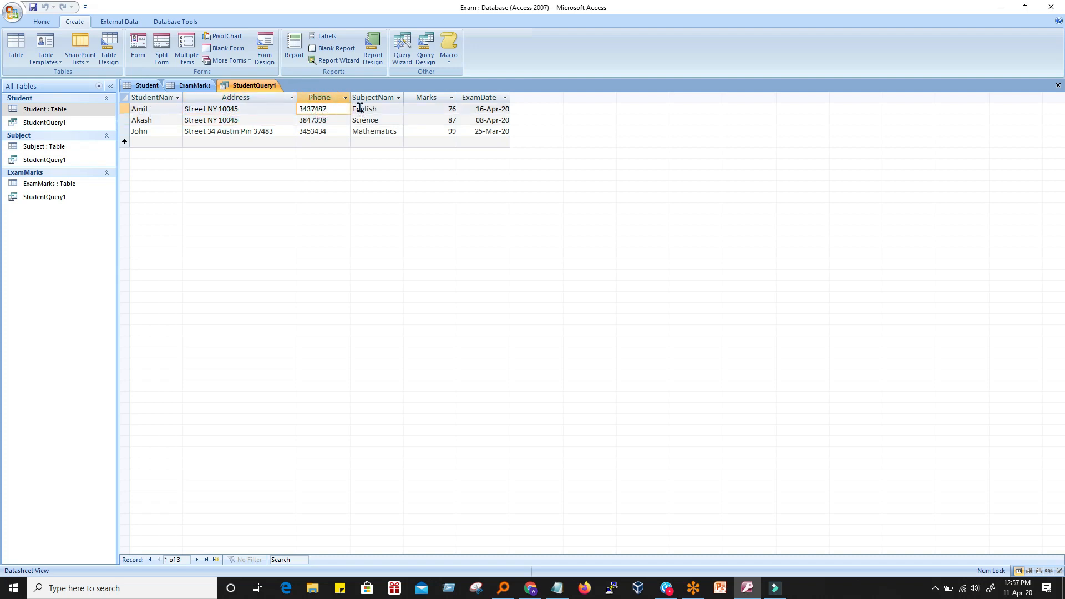
left_click(382, 109)
left_click(373, 109)
left_click_drag(374, 110, 368, 109)
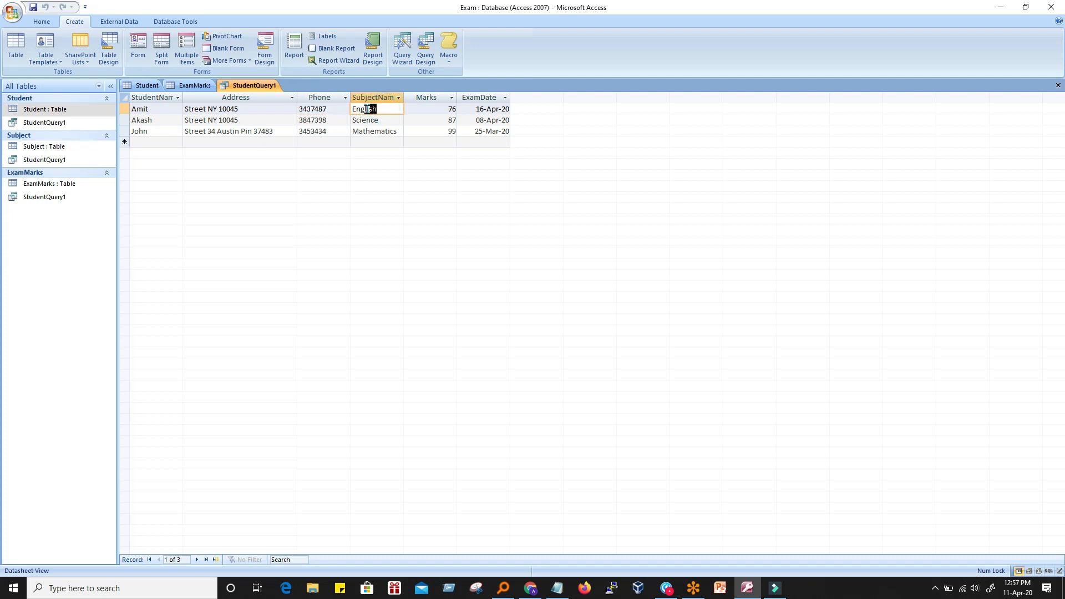
left_click(424, 110)
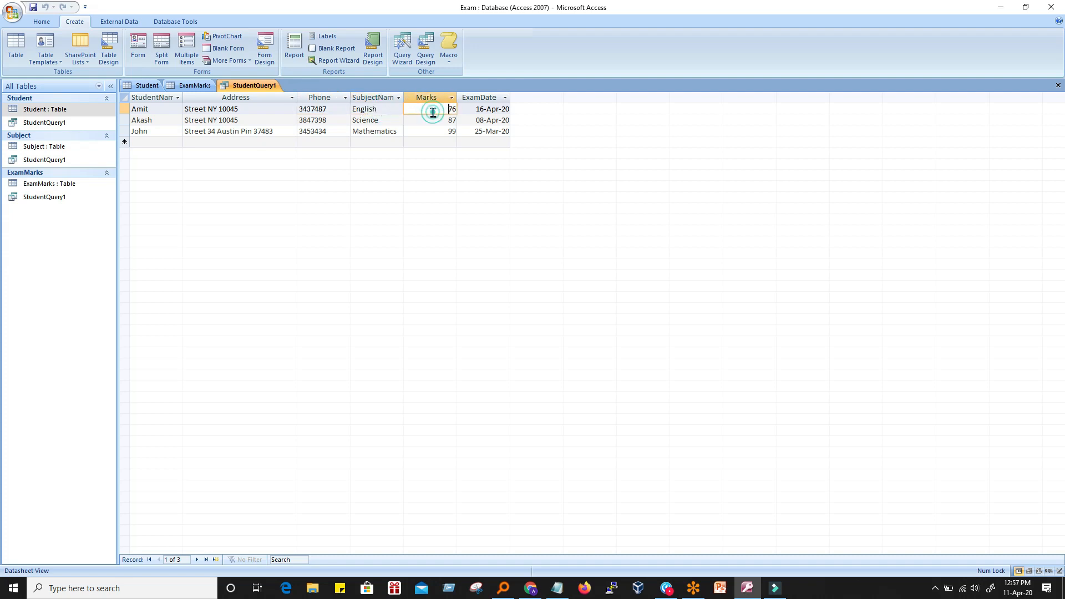
Check the first record's marks in the ExamMarks table against StudentQuery1, including its exam date
left_click(189, 88)
left_click(333, 109)
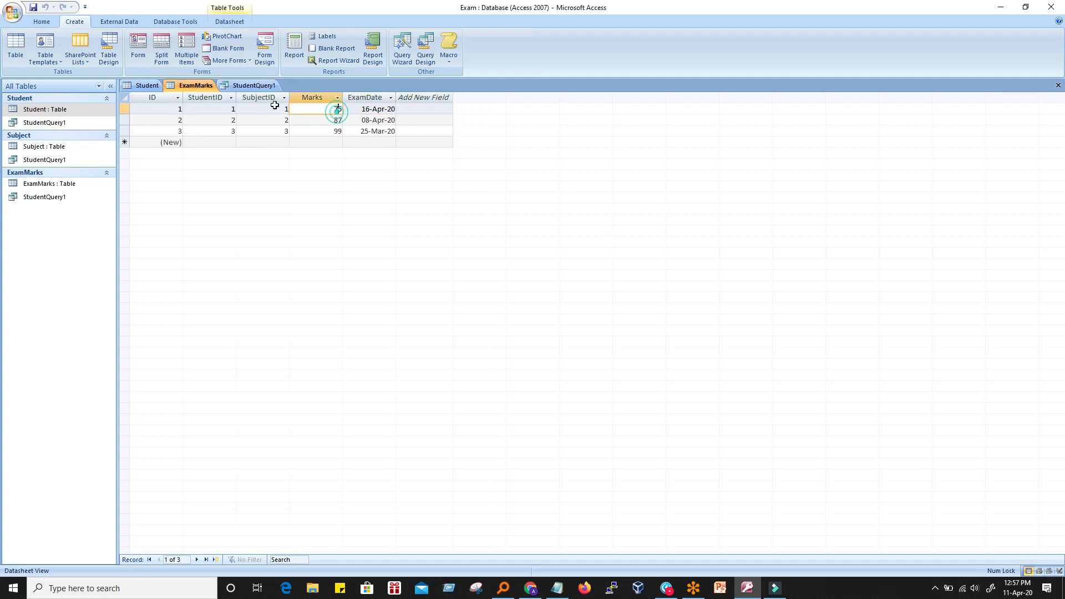
left_click(252, 86)
left_click(489, 113)
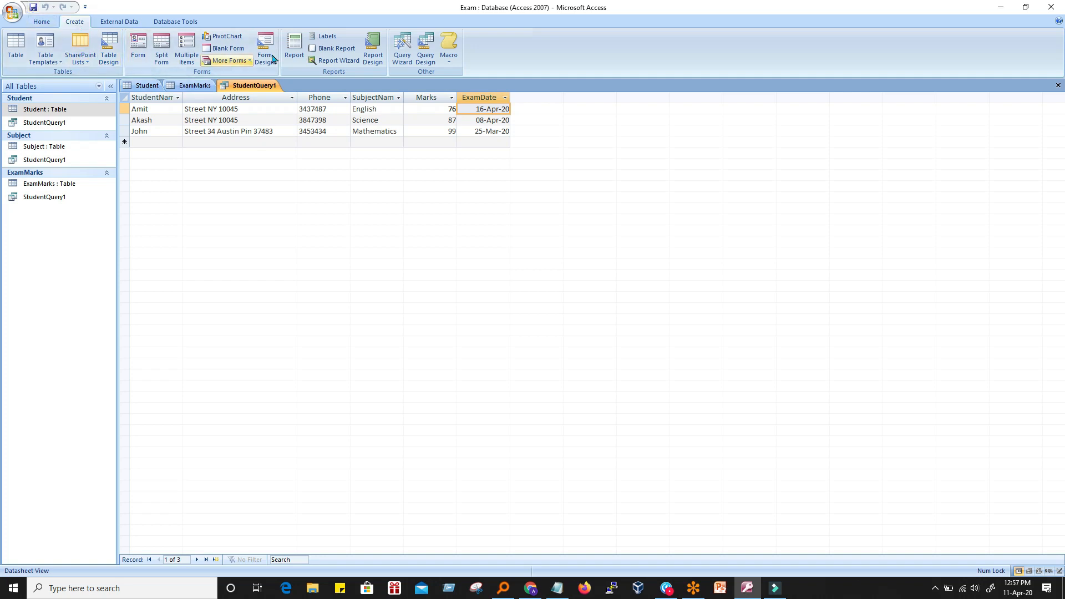
Start another query with the Simple Query Wizard and choose StudentQuery1 as the field source
left_click(403, 50)
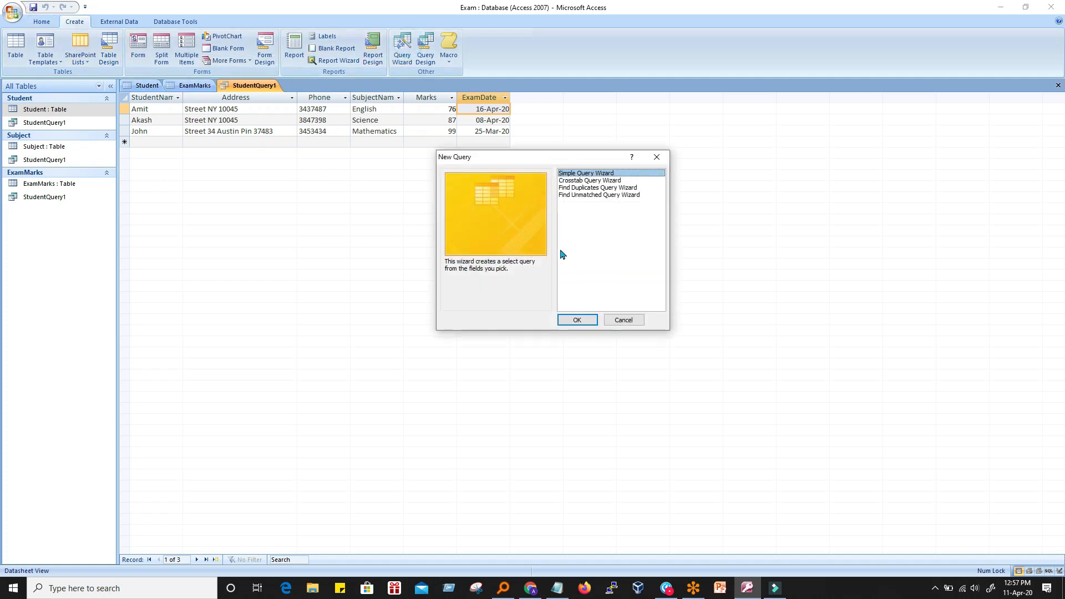
left_click(577, 320)
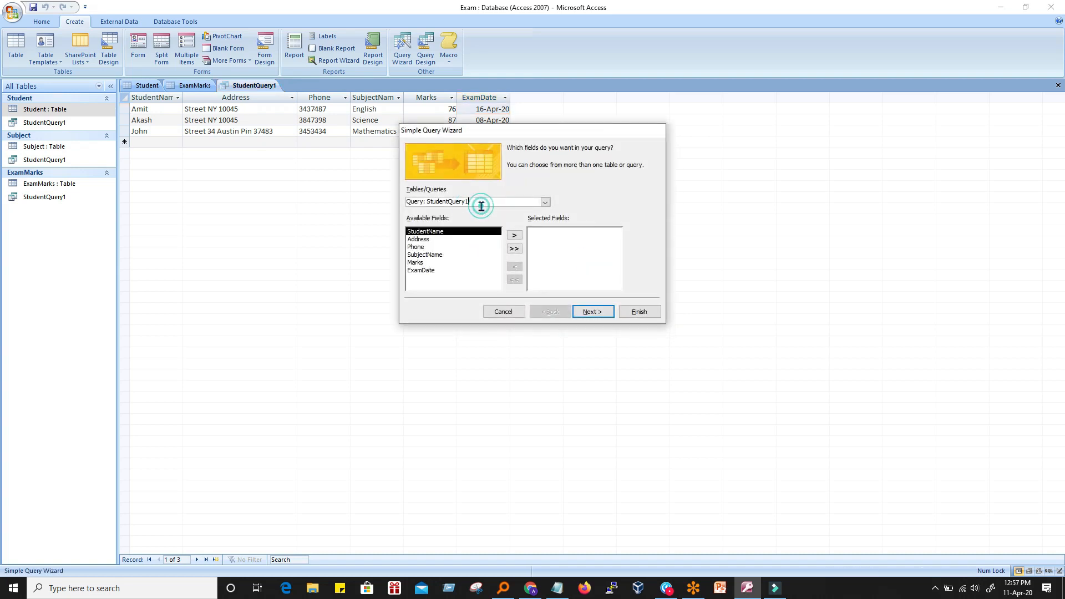
scroll(471, 202, "up", 1)
left_click(546, 202)
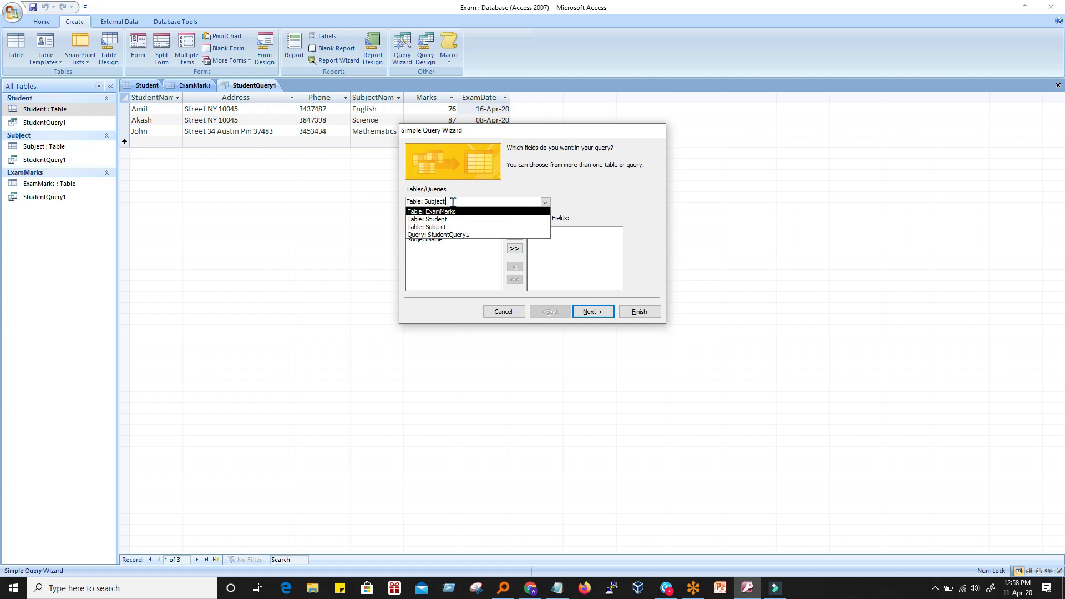
left_click(456, 235)
Try to enter StudentQuery2 as the source query, and restore the entry to StudentQuery1
left_click(475, 201)
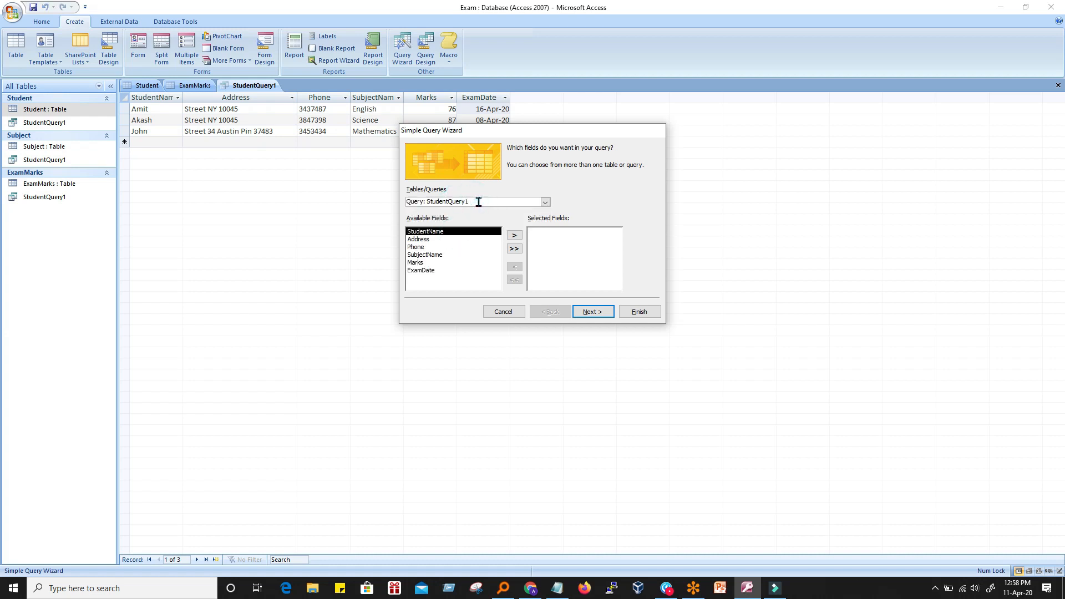
type("2")
left_click(425, 244)
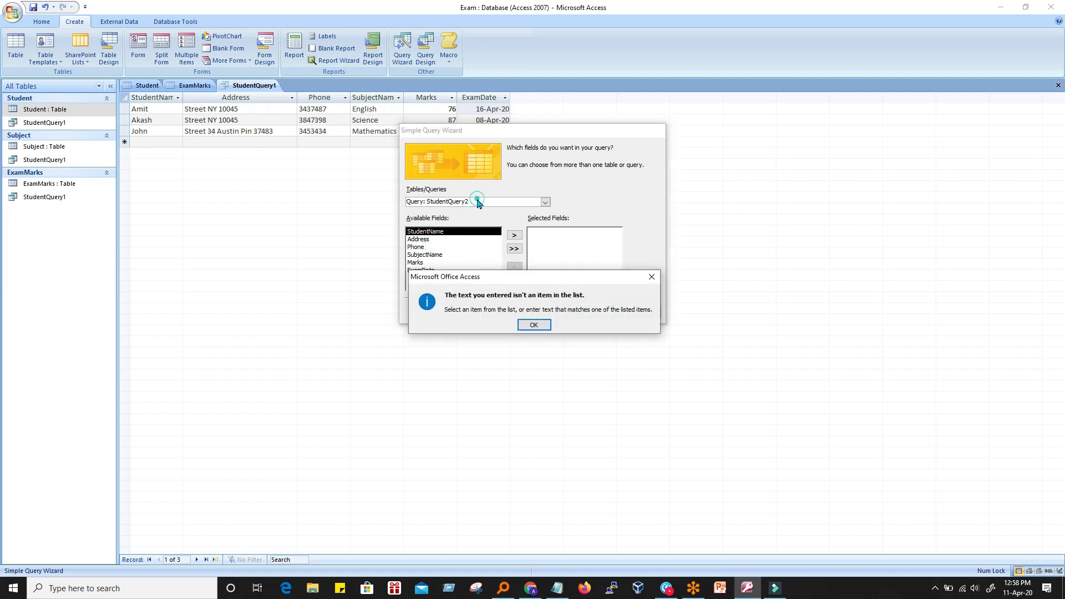
left_click(528, 328)
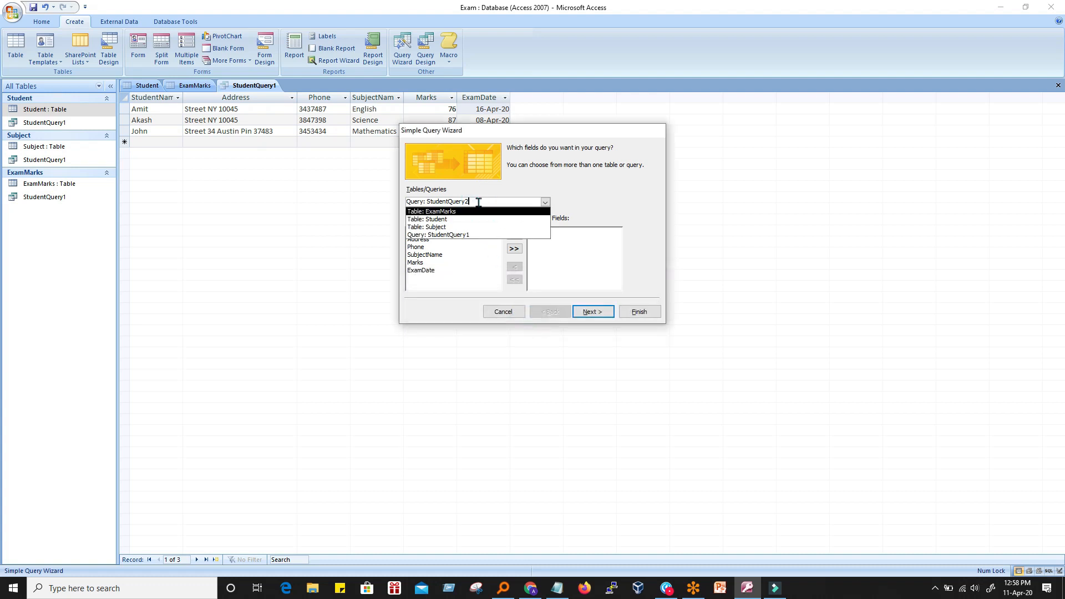
key("BackSpace")
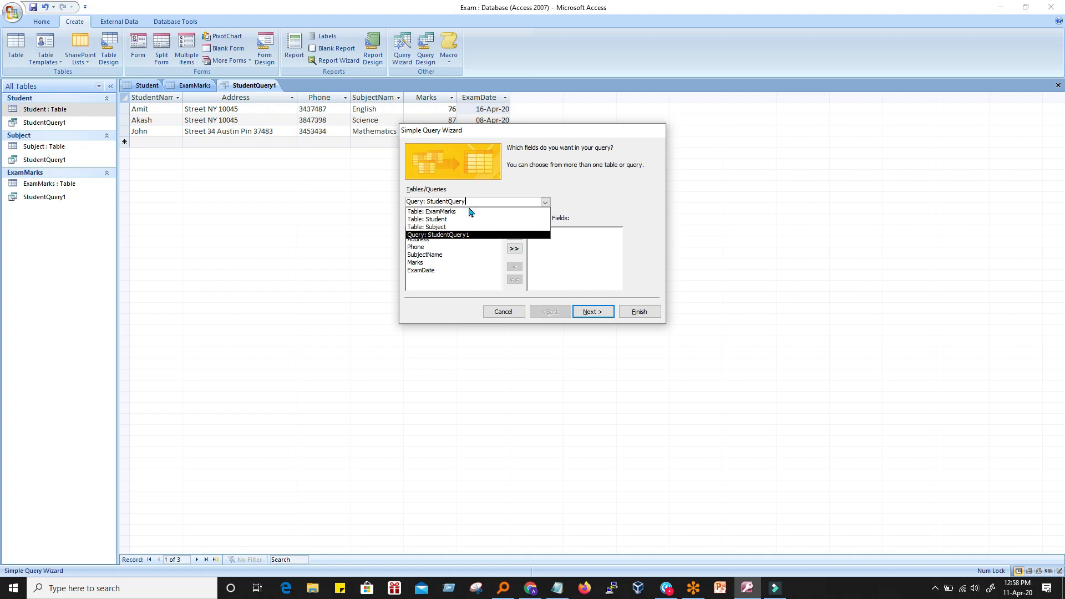
type("1")
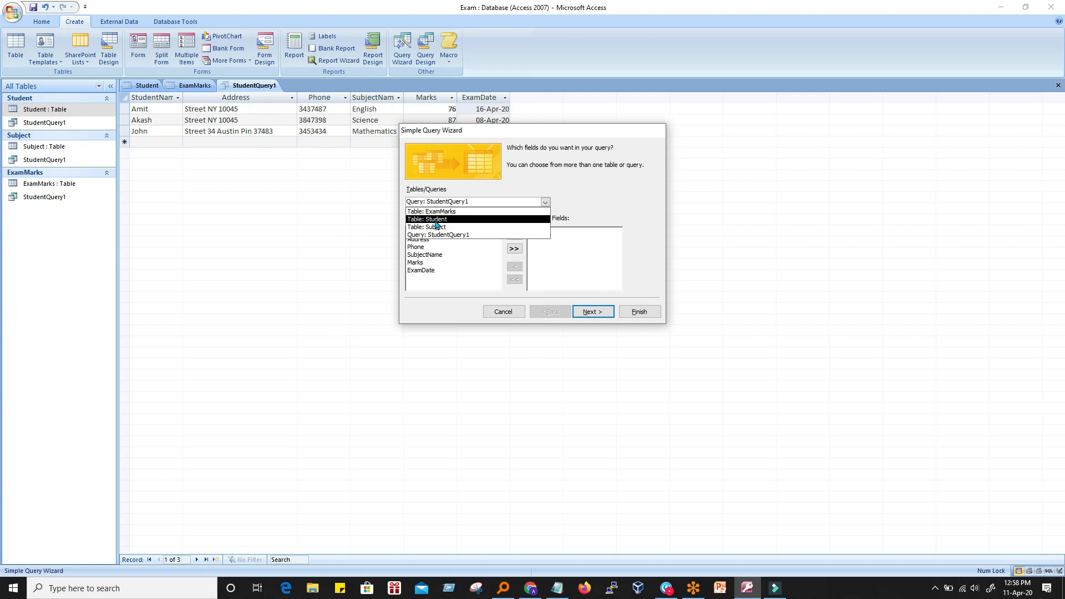
Choose the Student table as the source and add its StudentName field to the new query
left_click(436, 222)
left_click(450, 204)
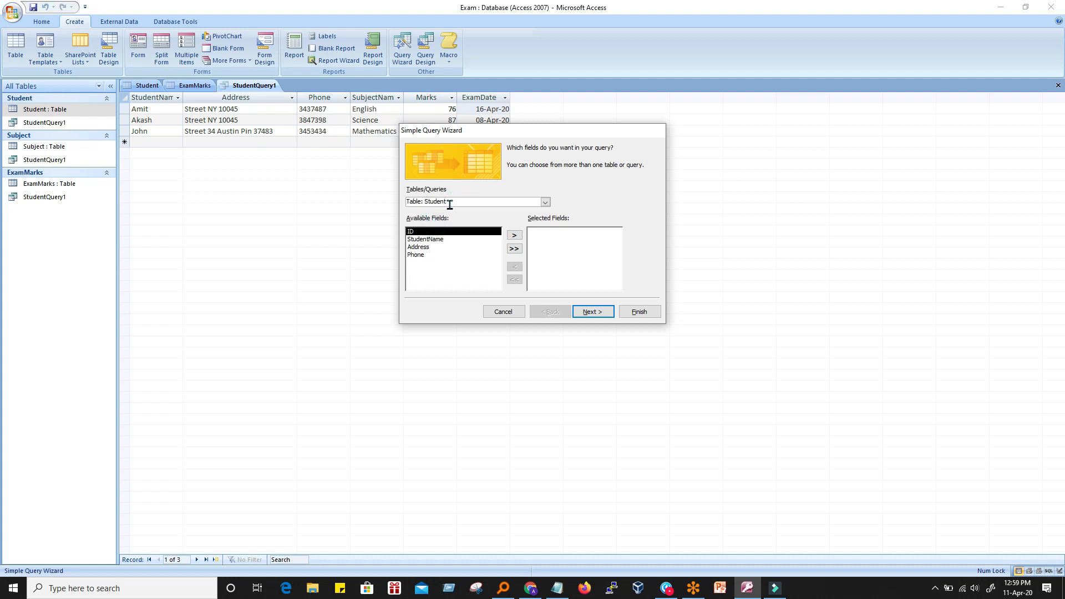
left_click(430, 239)
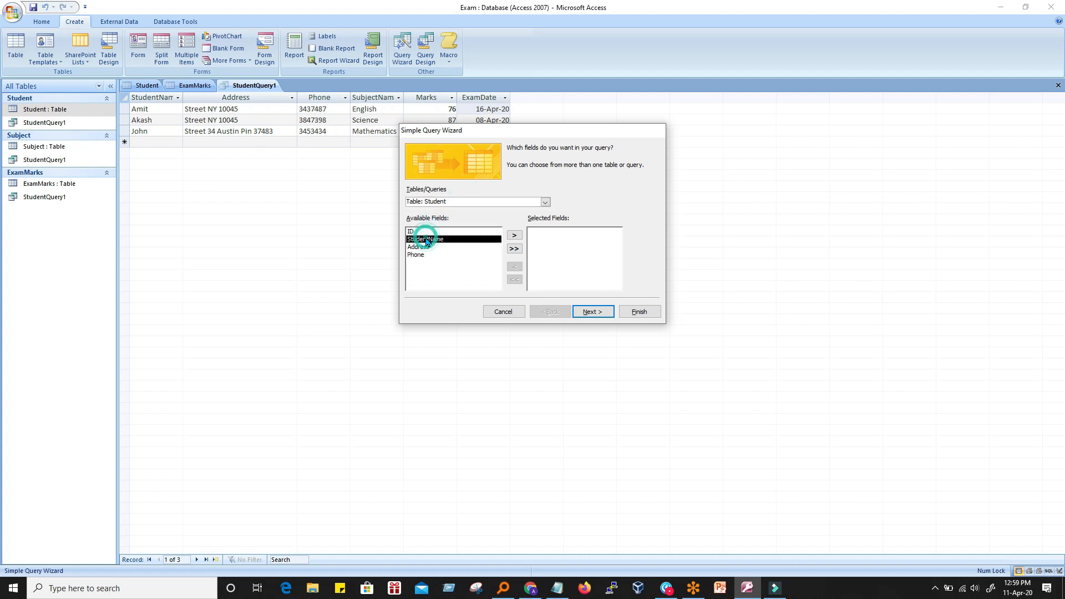
left_click(515, 236)
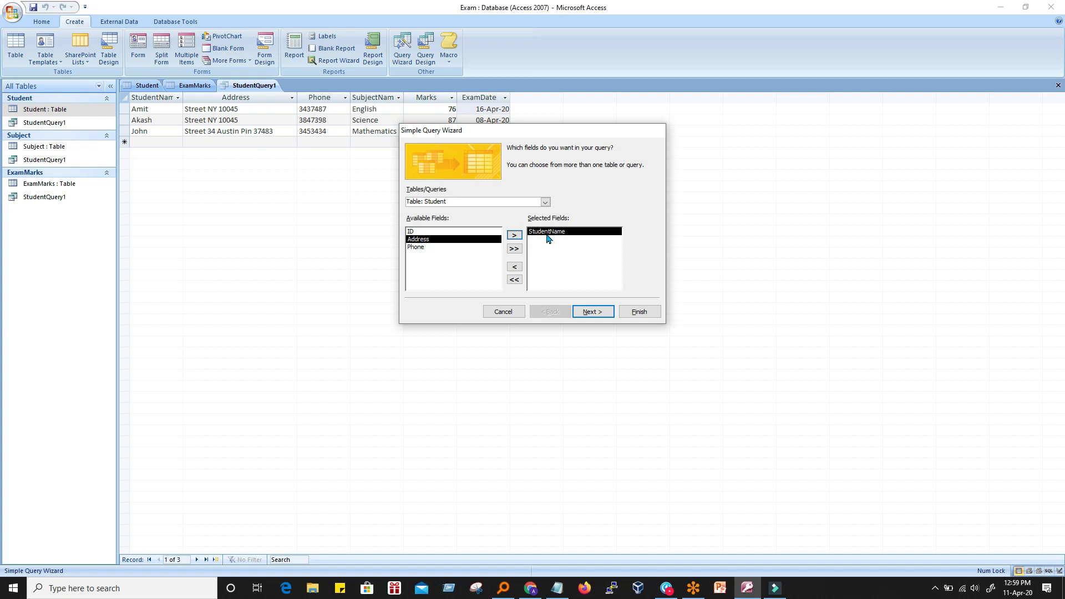
Add the Marks field from the ExamMarks table to the new query
left_click(545, 202)
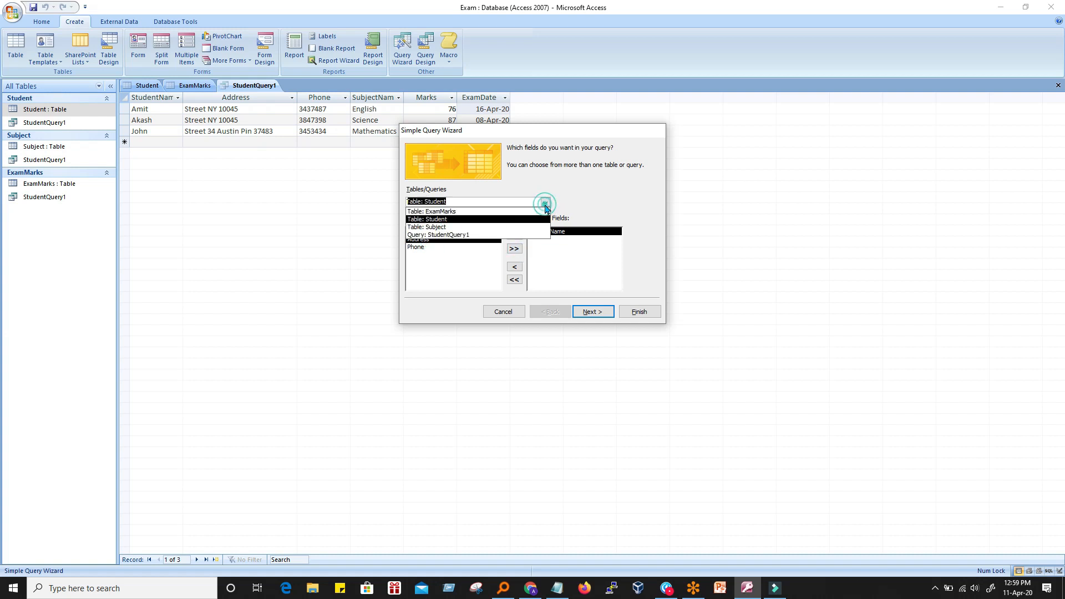
left_click(443, 212)
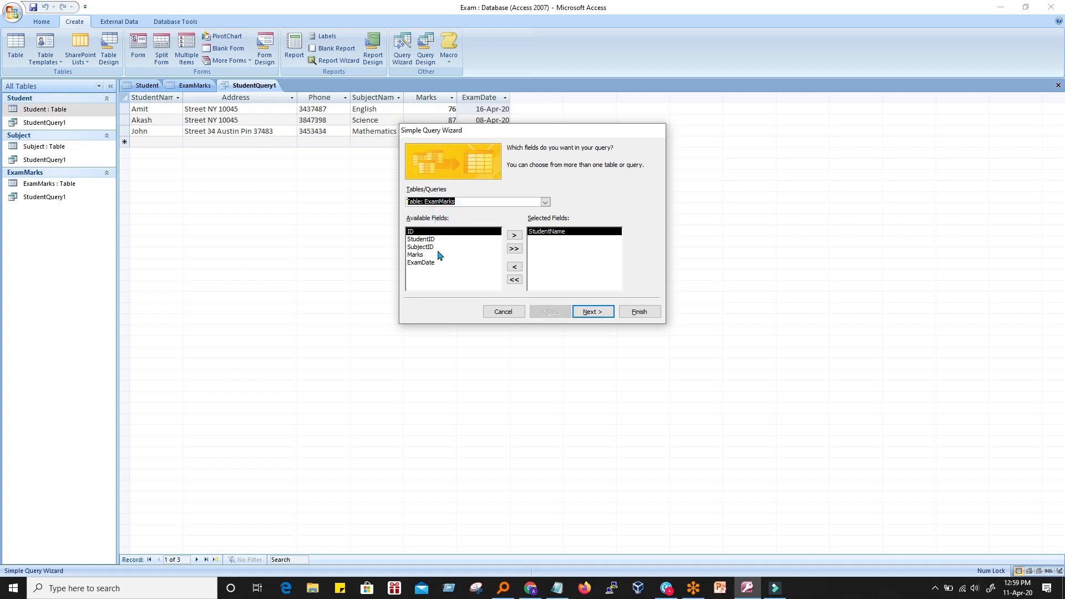
left_click(515, 235)
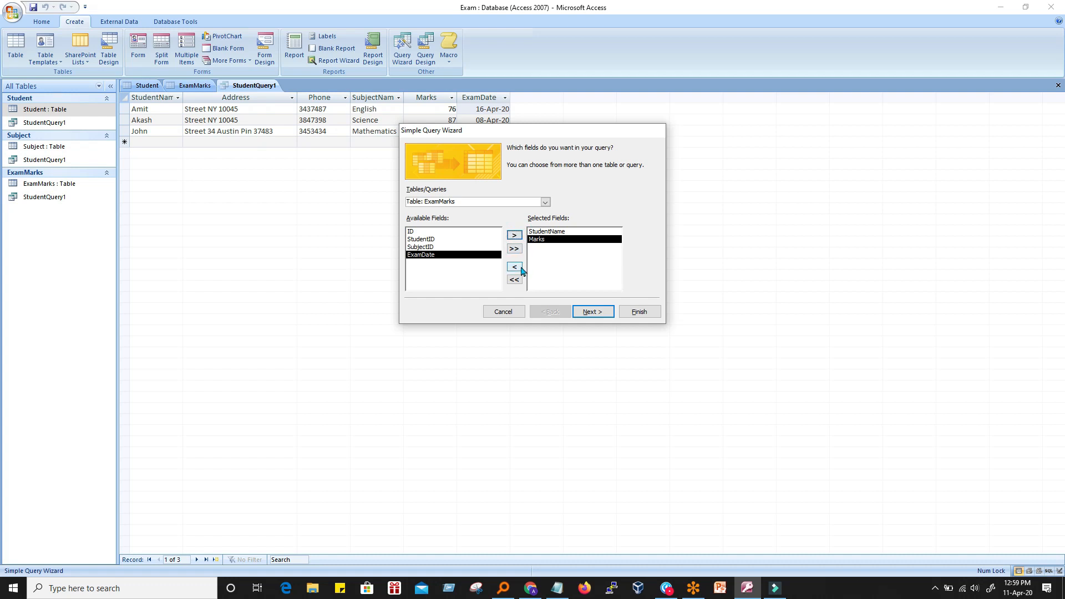
Make it a summary query calculating the Sum, Avg, Min and Max of Marks and counting the records in ExamMarks
left_click(590, 313)
left_click(504, 177)
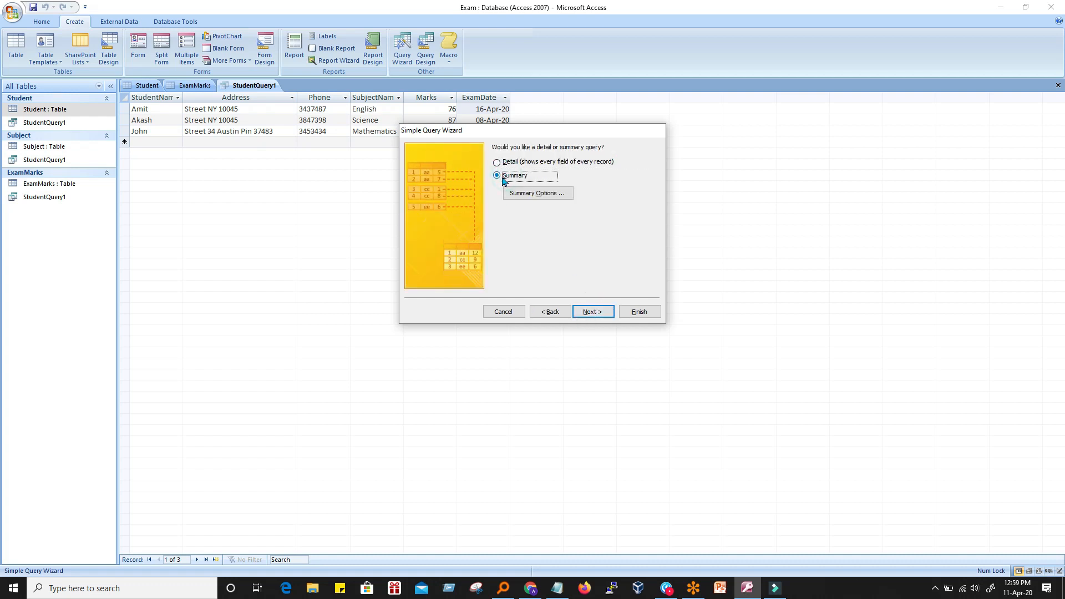
left_click(532, 197)
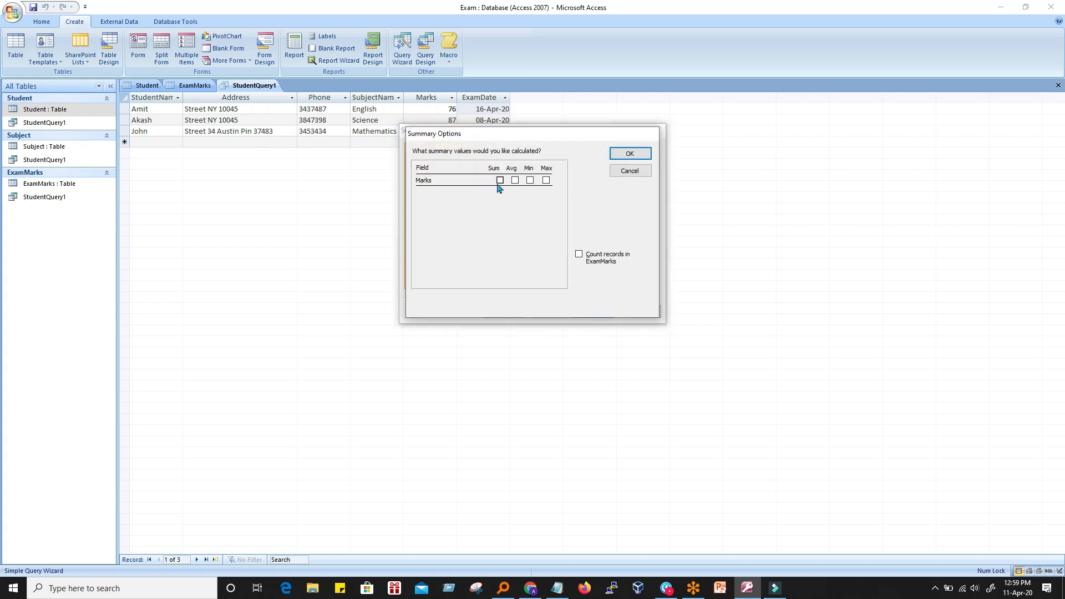
left_click(500, 181)
left_click(515, 181)
left_click(531, 181)
left_click(546, 180)
left_click(514, 183)
left_click(514, 184)
left_click(580, 255)
left_click(639, 154)
Title the query StudentQuery_SummaryMarks and finish the wizard, opening the query to view its information
left_click(589, 312)
left_click(537, 162)
left_click(519, 161)
key("BackSpace")
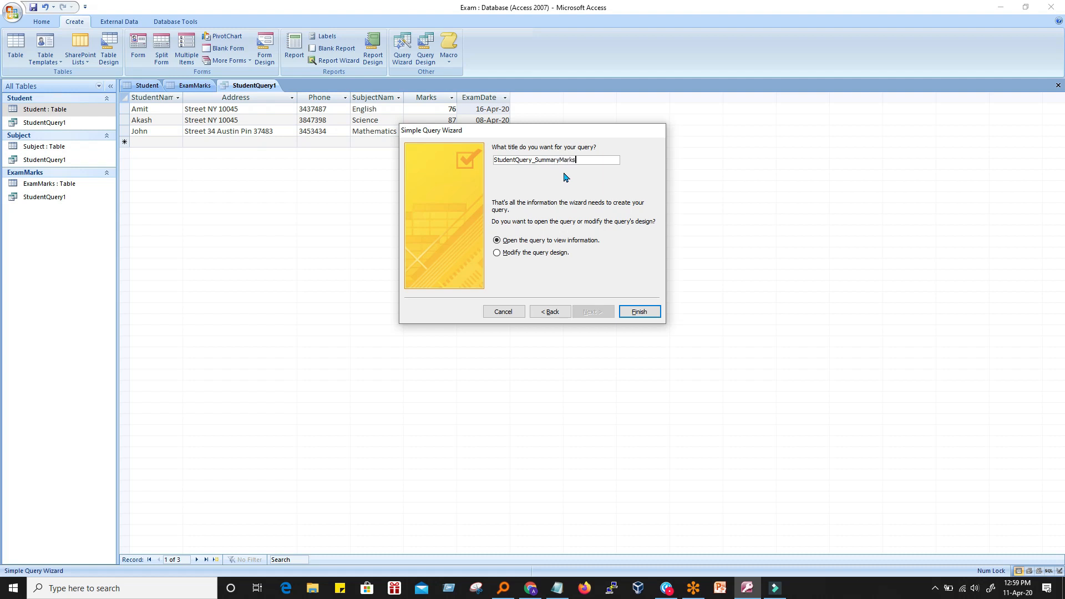
left_click(625, 311)
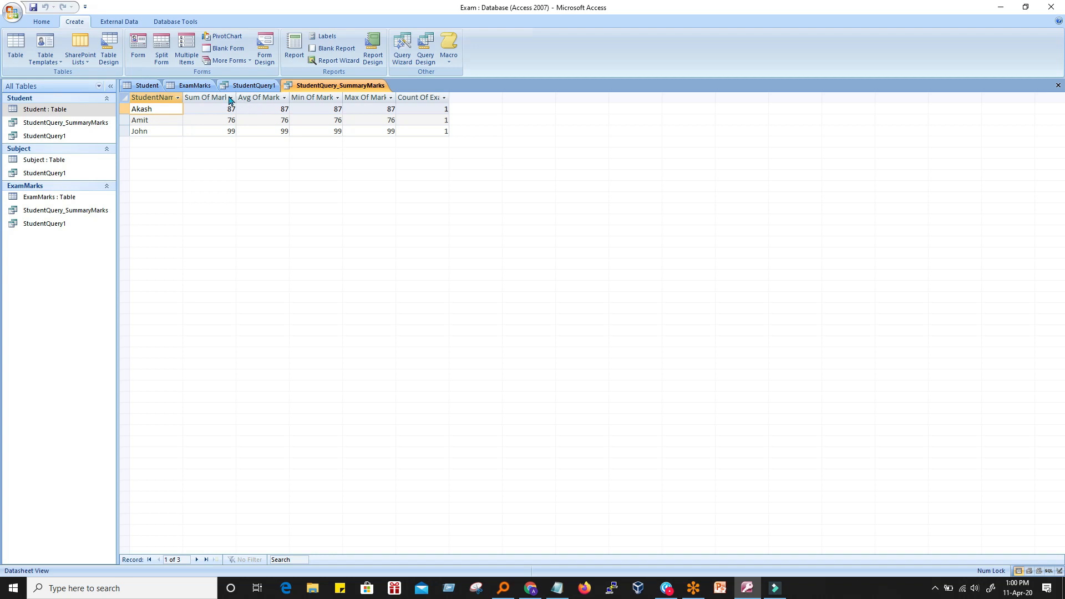
Widen the Sum Of Marks column and compare the summary results with the ExamMarks and Student tables
left_click_drag(236, 96, 280, 96)
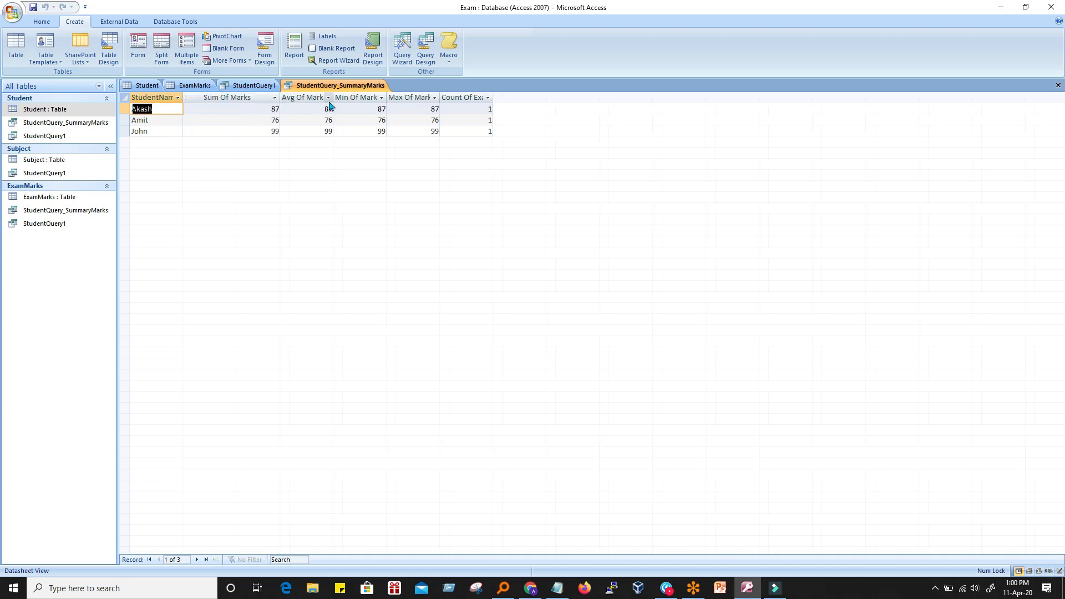
left_click(192, 107)
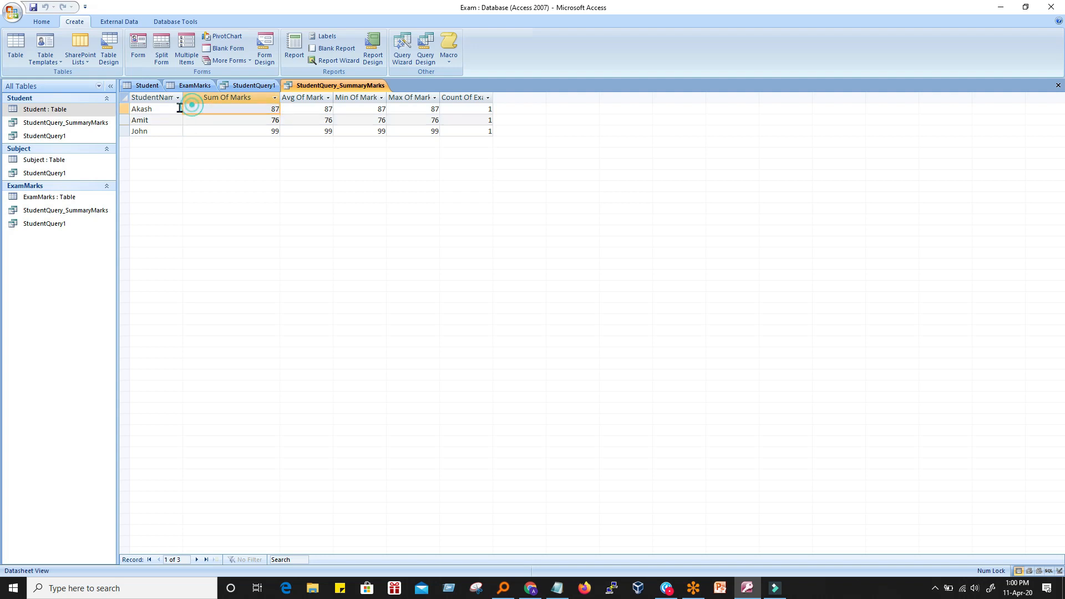
left_click(223, 117)
left_click(191, 85)
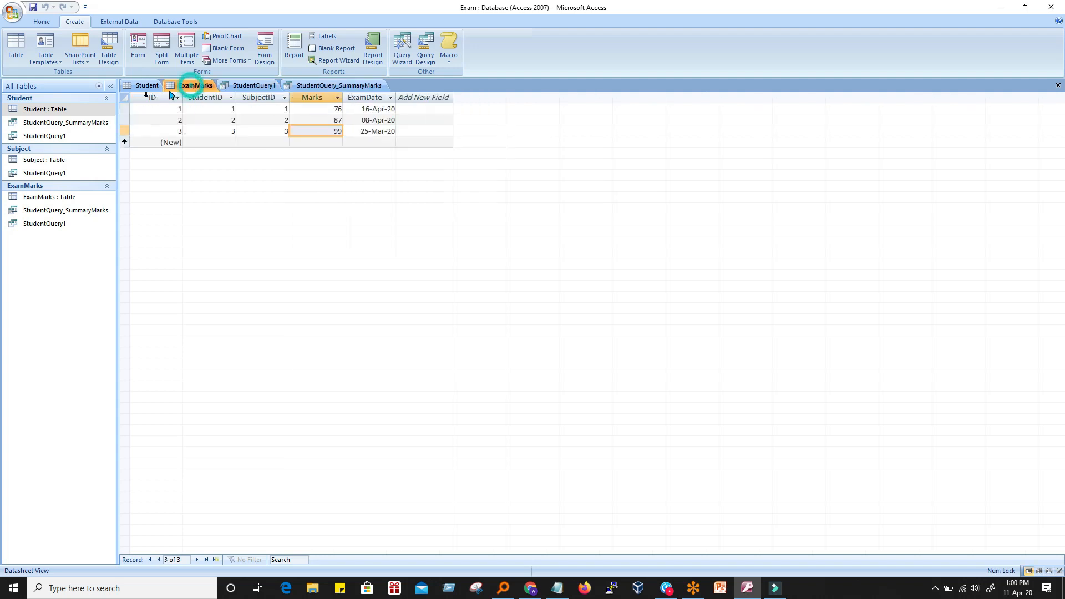
left_click(147, 85)
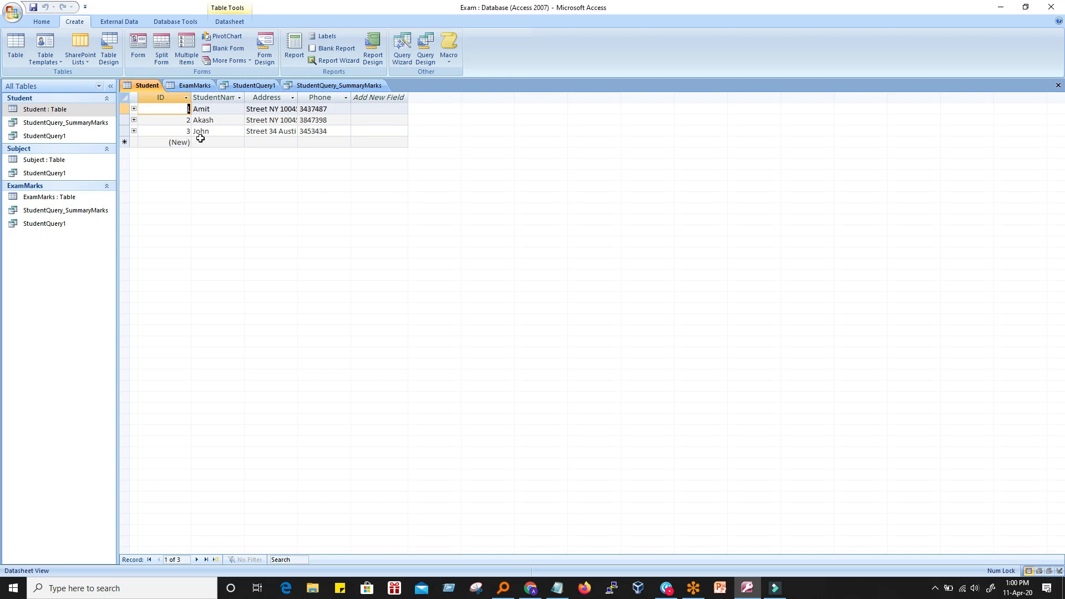
Add a new record to the ExamMarks table with StudentID 1, SubjectID 1 and Marks 33
left_click(190, 86)
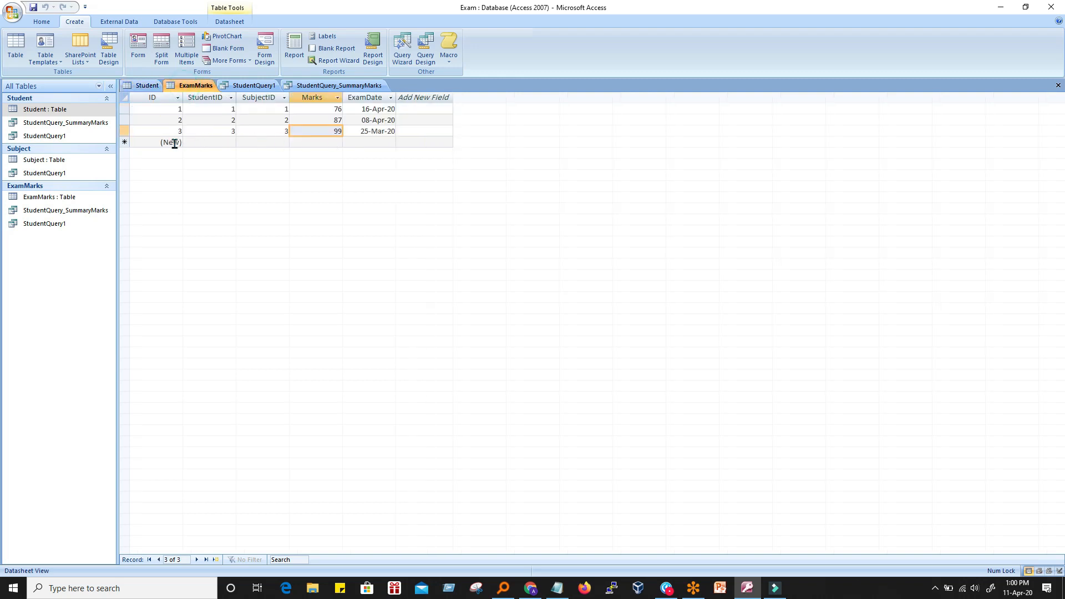
left_click(224, 142)
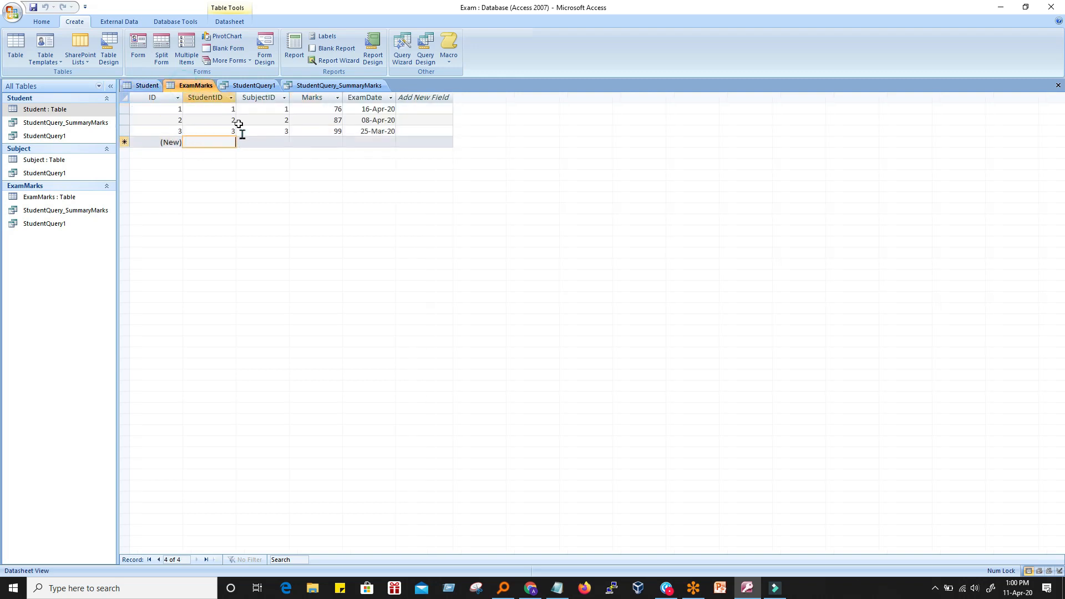
type("1")
left_click(270, 144)
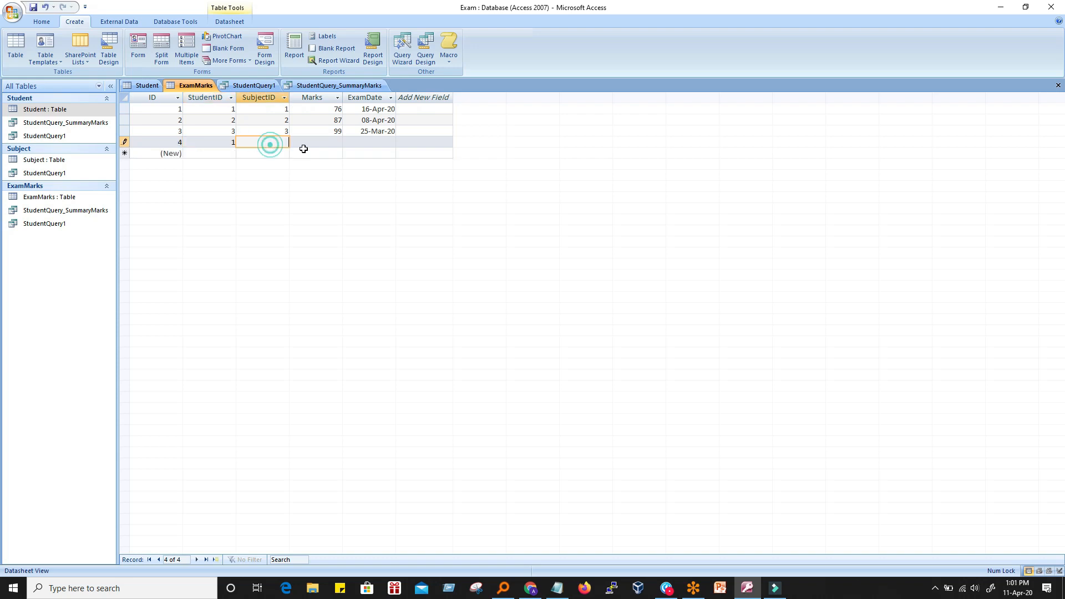
type("1")
left_click(332, 144)
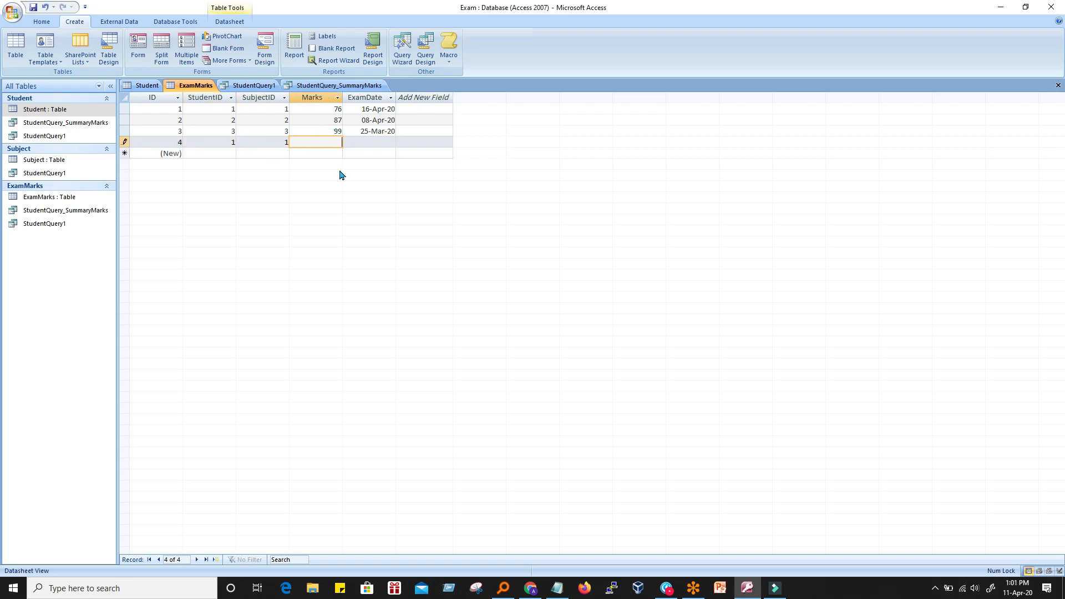
type("33")
Set the new record's ExamDate to 01-Jan-20 using the date picker
left_click(349, 144)
left_click(402, 143)
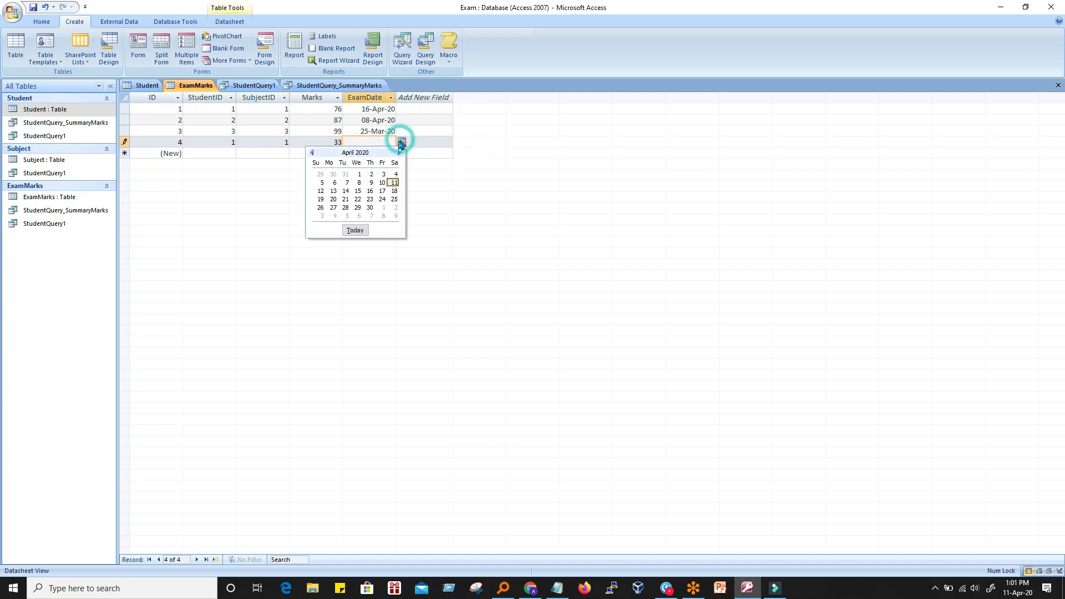
left_click(312, 153)
left_click(313, 153)
left_click(313, 153)
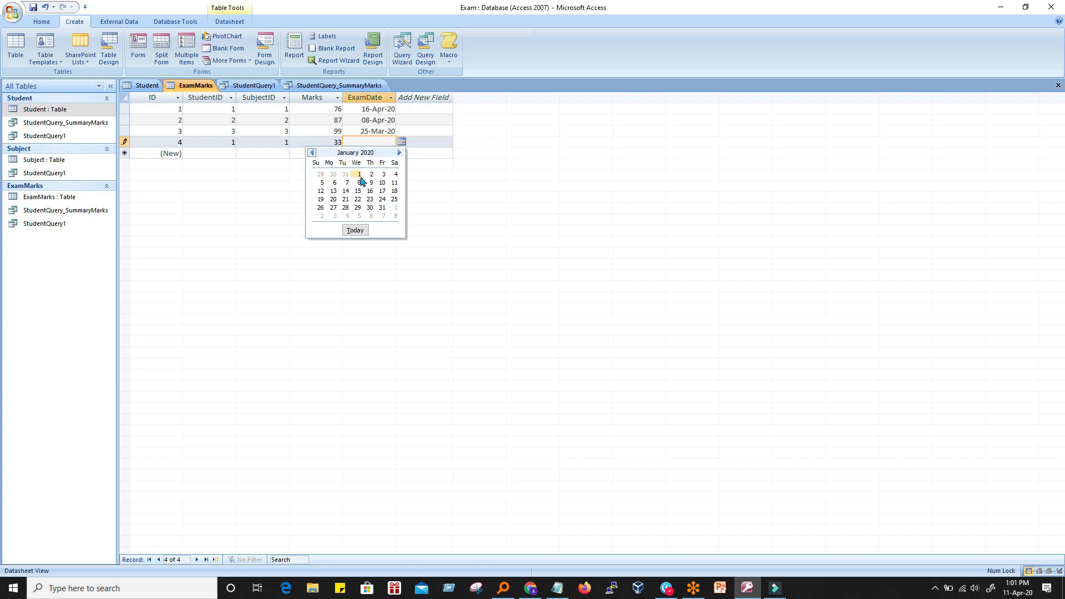
left_click(360, 175)
Change the first ExamMarks record's ExamDate to 09-Apr-20 and save the table, replacing the previously saved layout
left_click(367, 111)
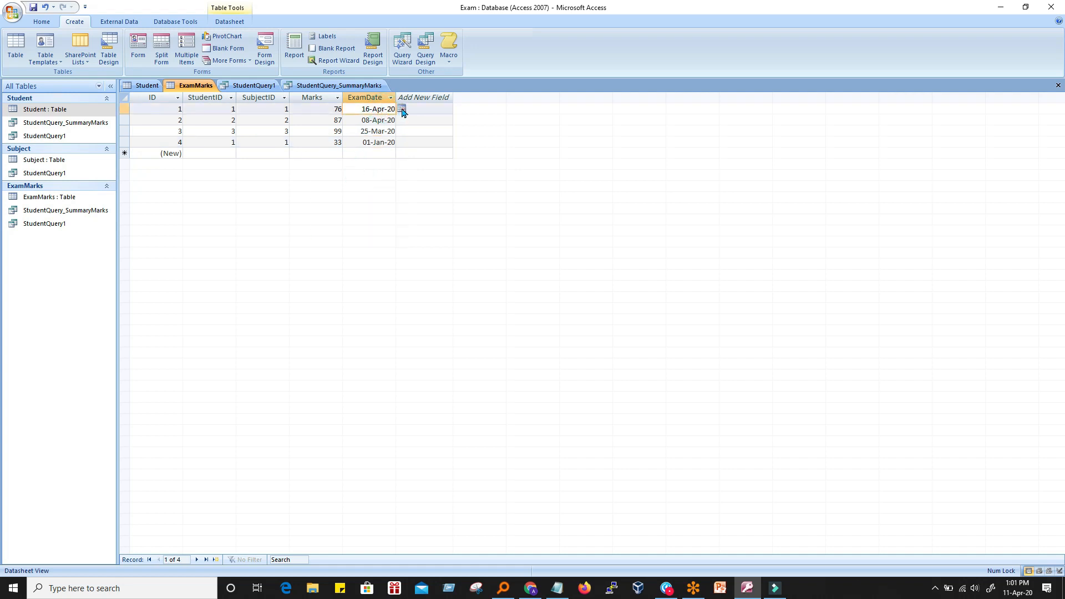
left_click(401, 109)
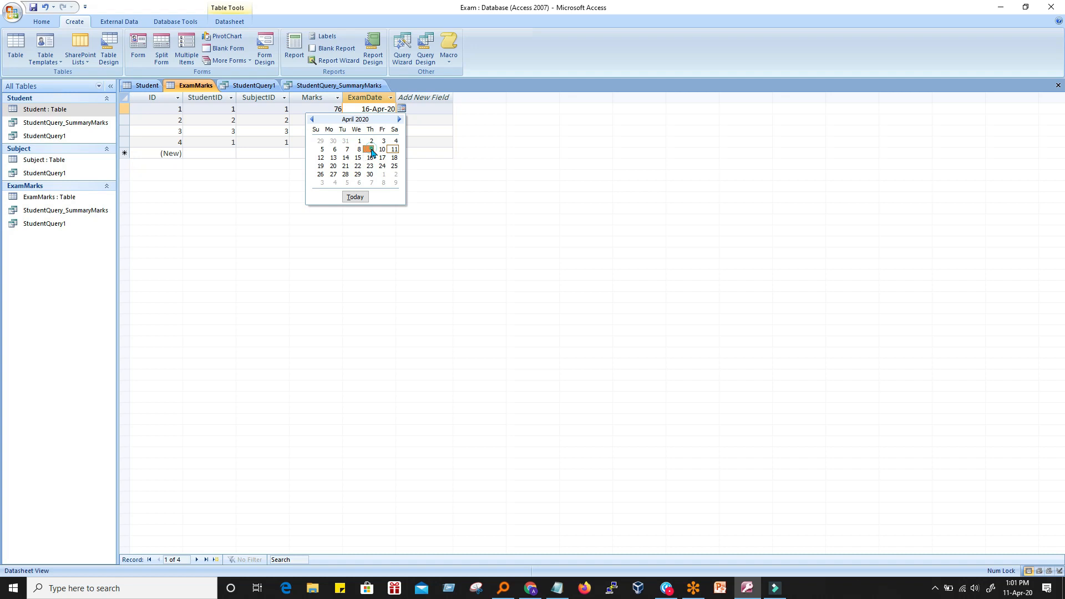
left_click(371, 150)
left_click(375, 119)
left_click(377, 132)
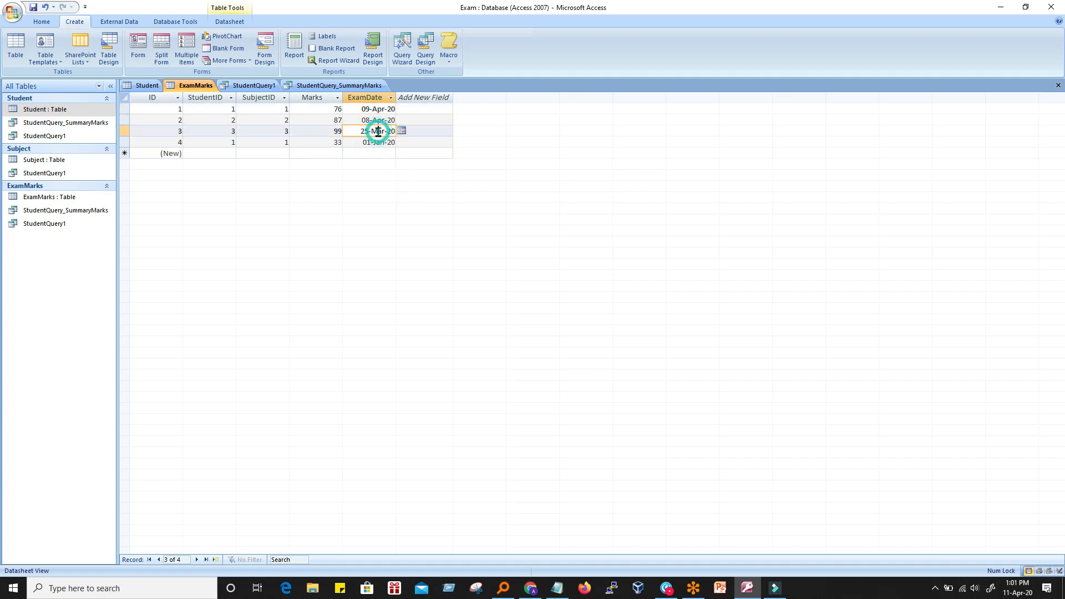
left_click(510, 142)
left_click(379, 164)
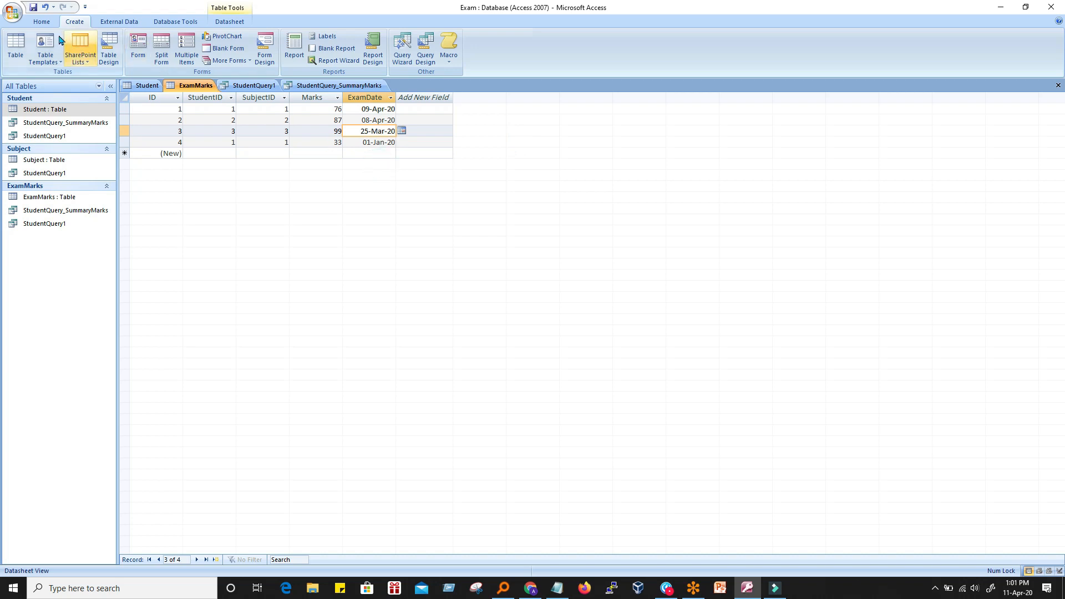
left_click(33, 7)
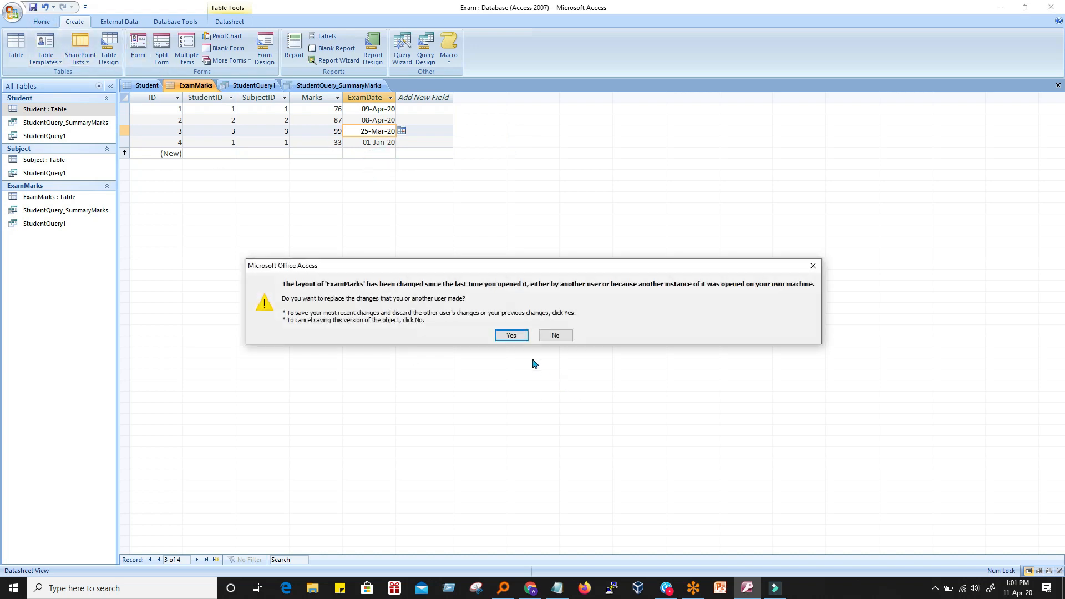
left_click(511, 335)
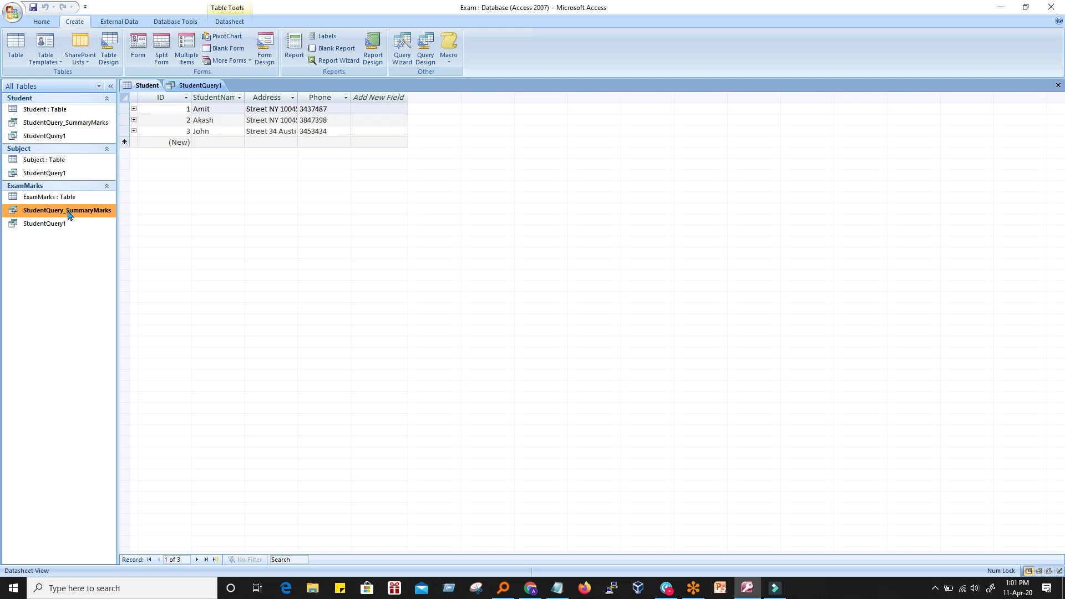
Reopen StudentQuery_SummaryMarks and check the sum and average of marks in its second record
double_click(68, 211)
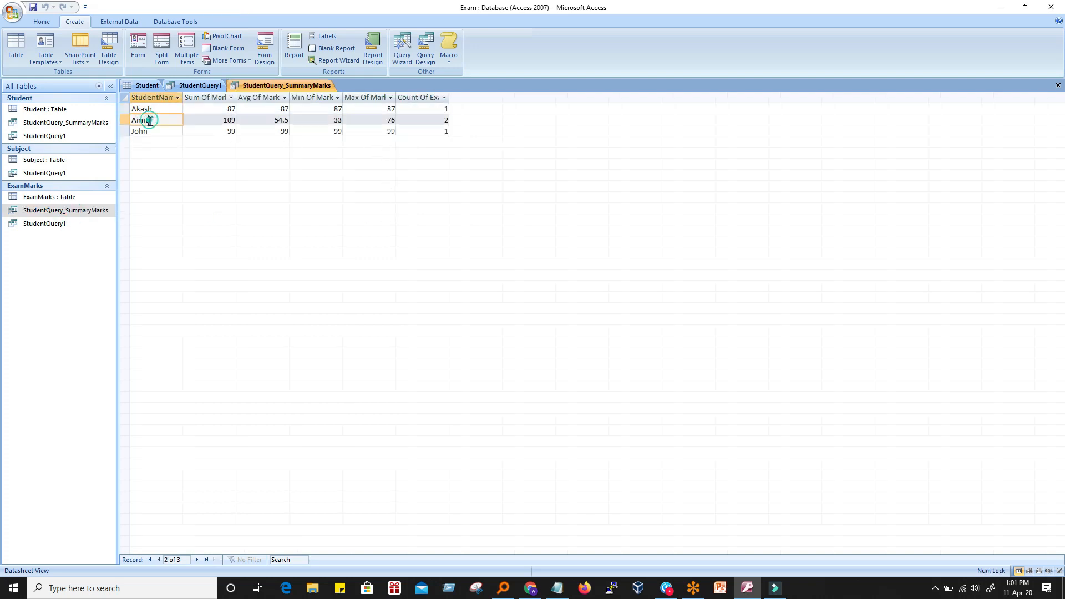
left_click(222, 129)
left_click(141, 120)
left_click(213, 120)
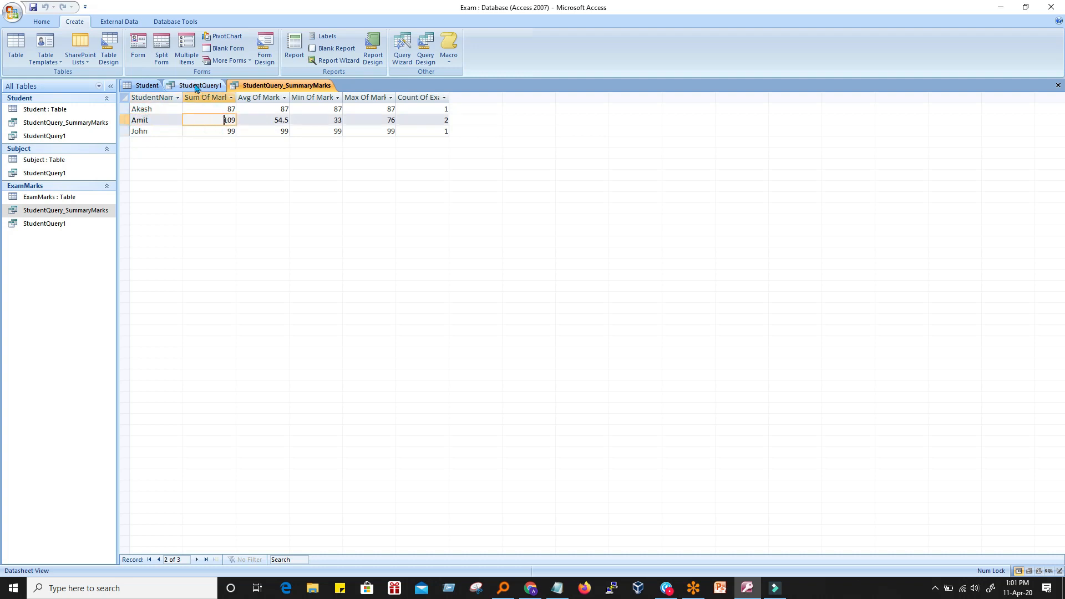
left_click(258, 120)
left_click(222, 119)
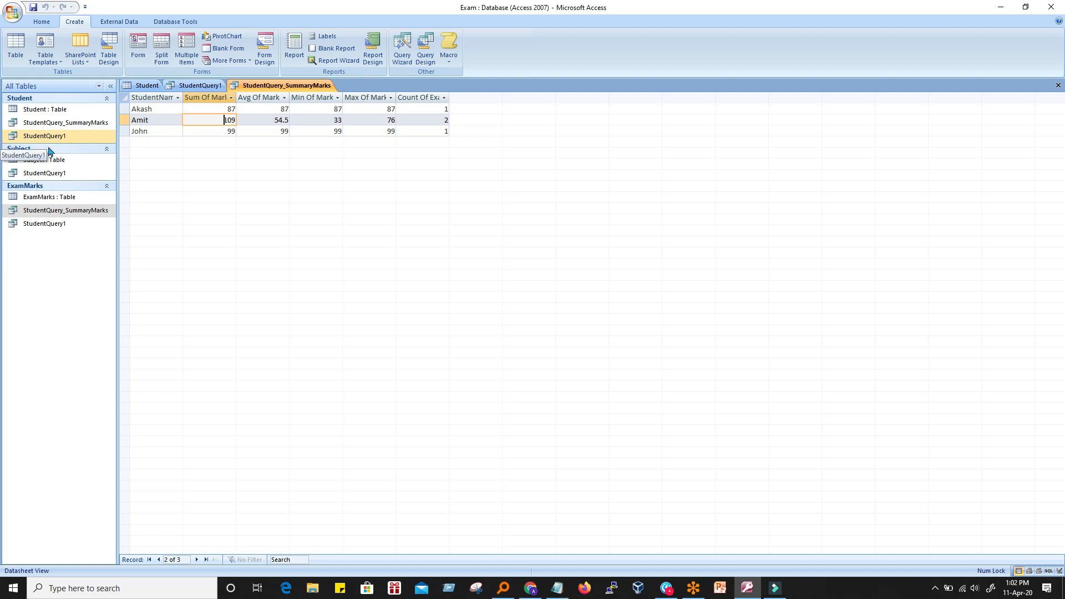
Open the ExamMarks table and compare the marks of the two records with StudentID 1
double_click(46, 198)
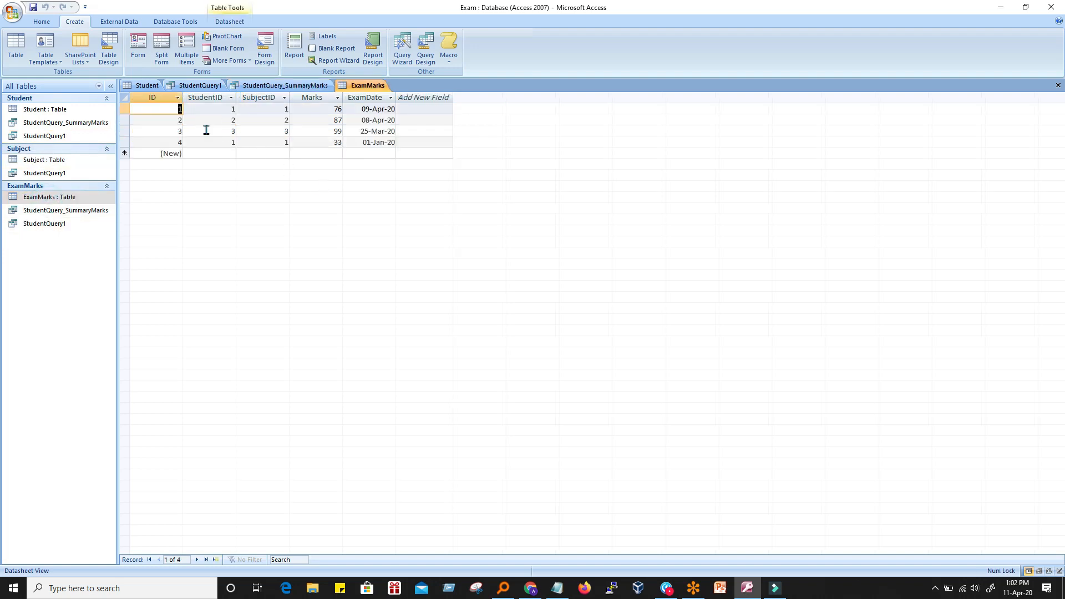
left_click(200, 144)
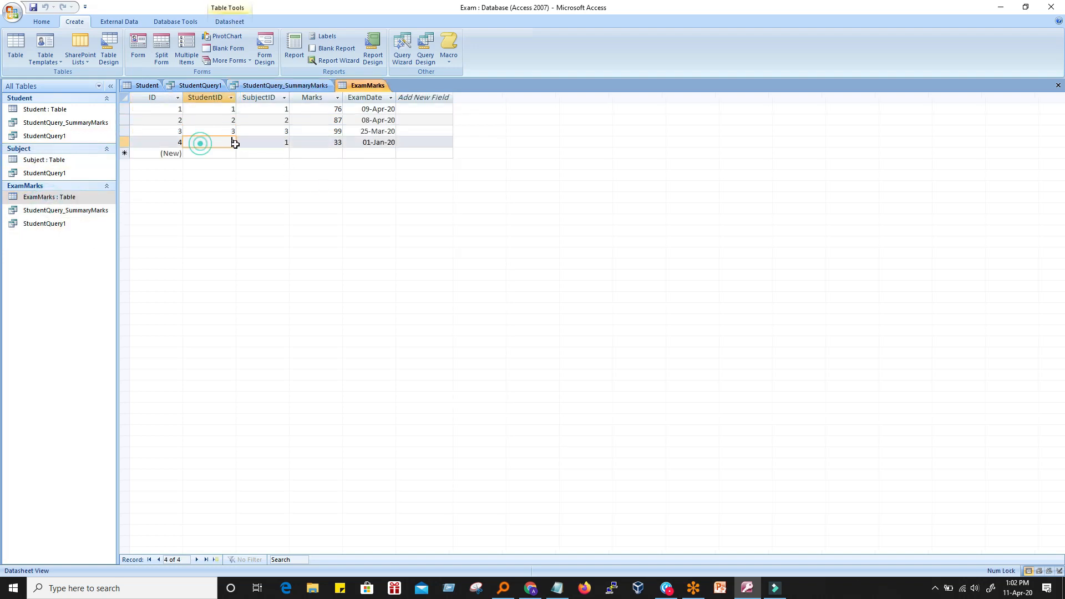
left_click(230, 110)
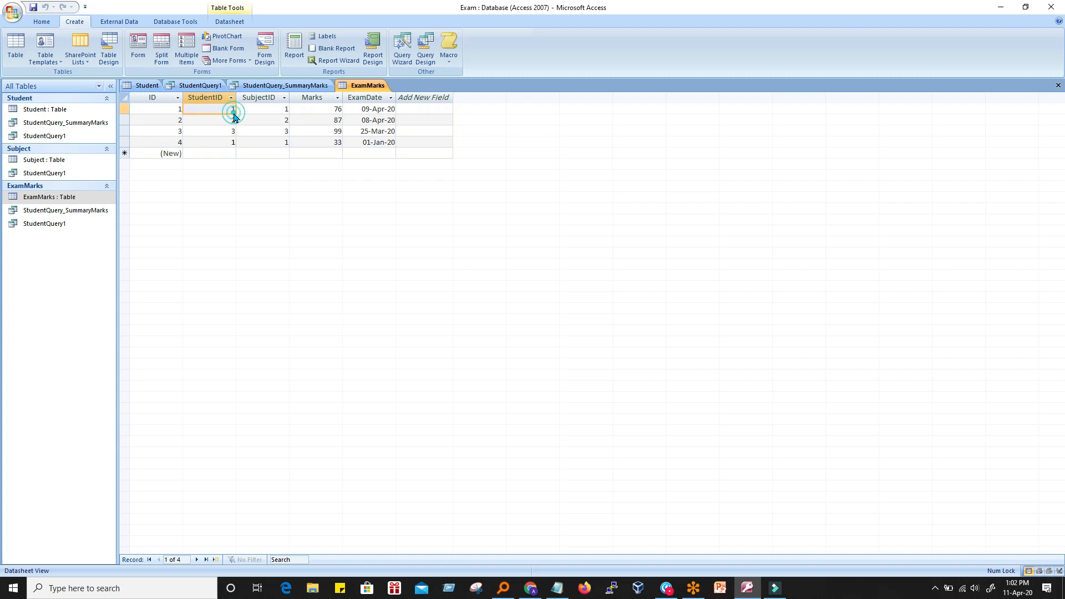
left_click(338, 110)
left_click(331, 142)
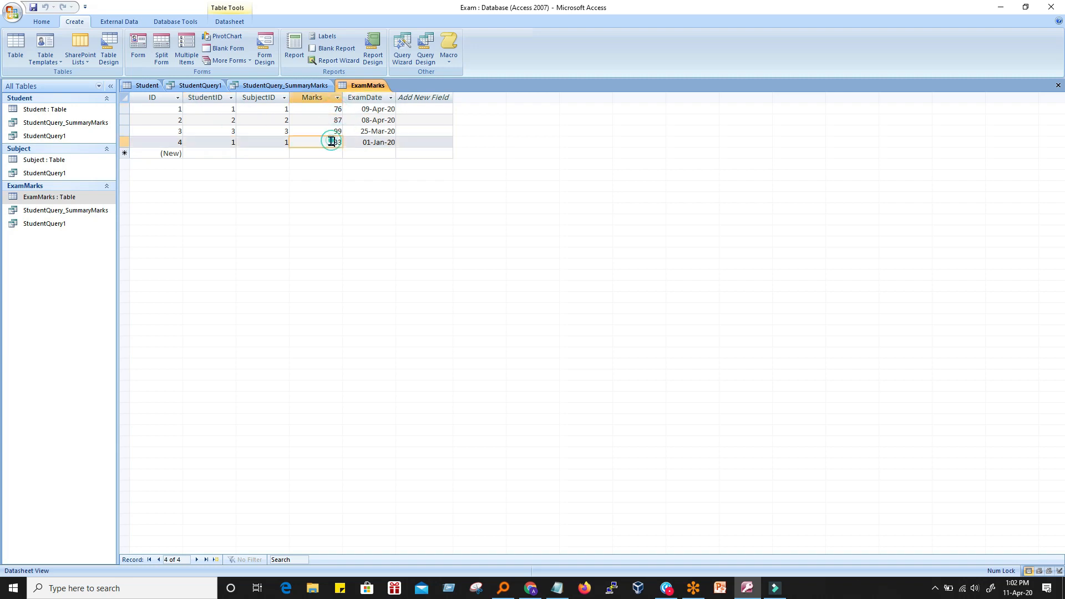
left_click(338, 109)
left_click(335, 142)
double_click(336, 142)
Check the average, minimum and maximum marks of the second record in StudentQuery_SummaryMarks
left_click(258, 86)
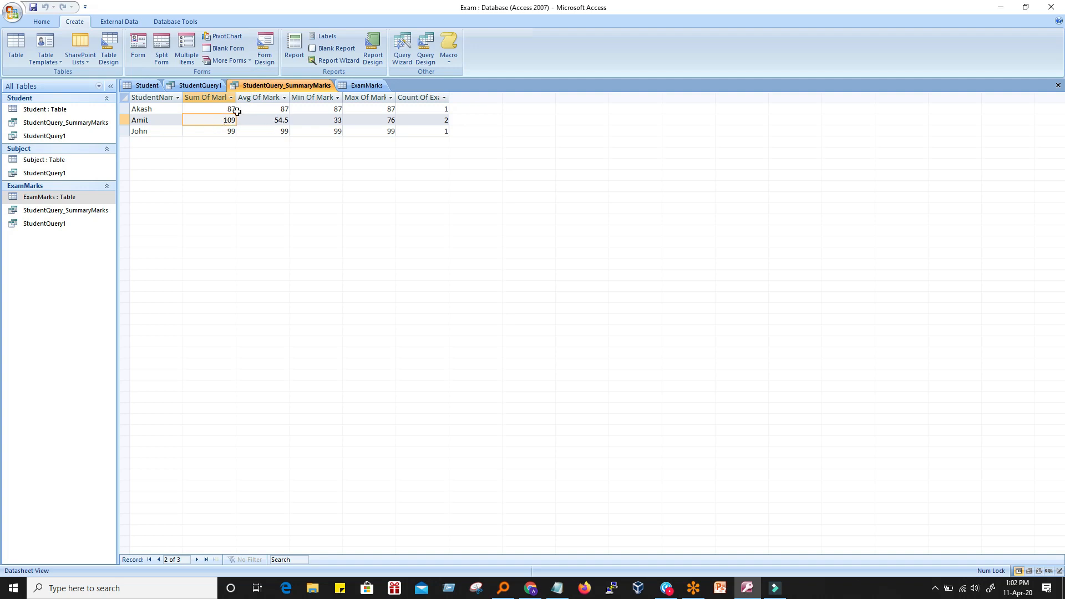
left_click_drag(271, 118, 290, 122)
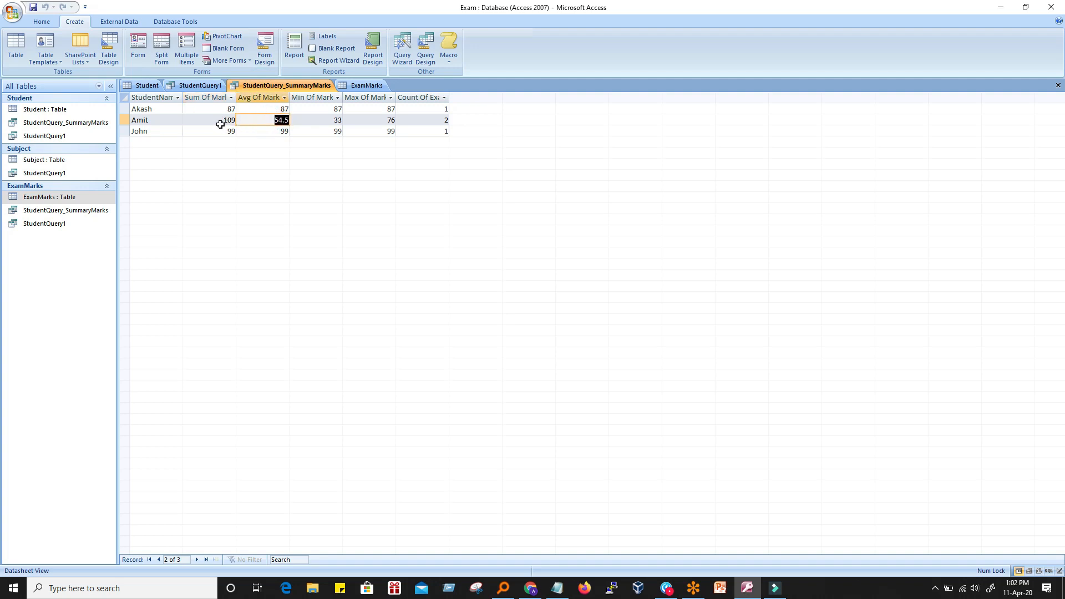
left_click(324, 124)
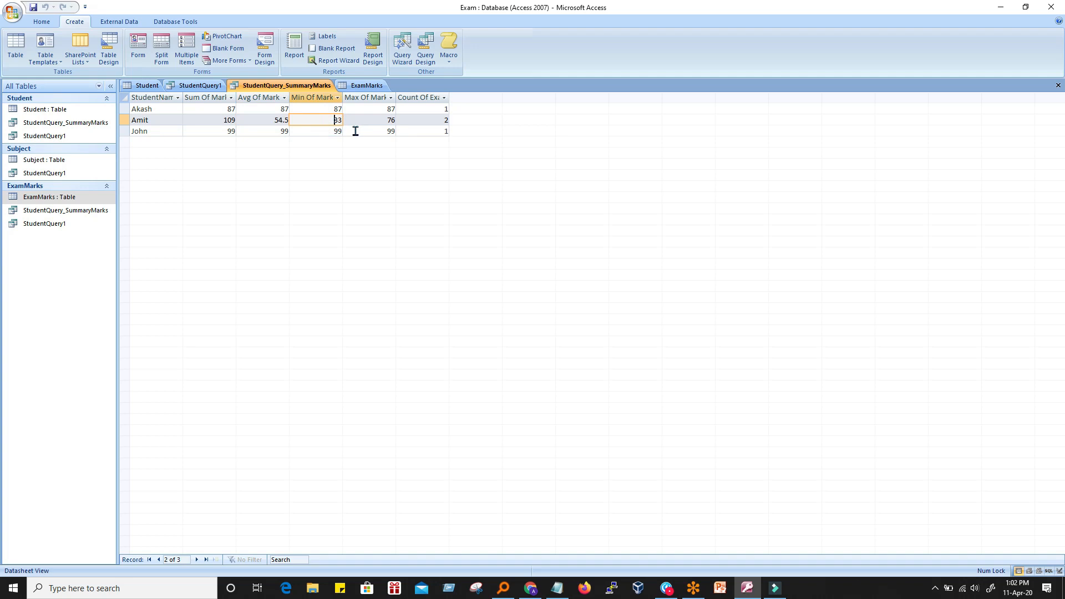
double_click(340, 120)
left_click(387, 122)
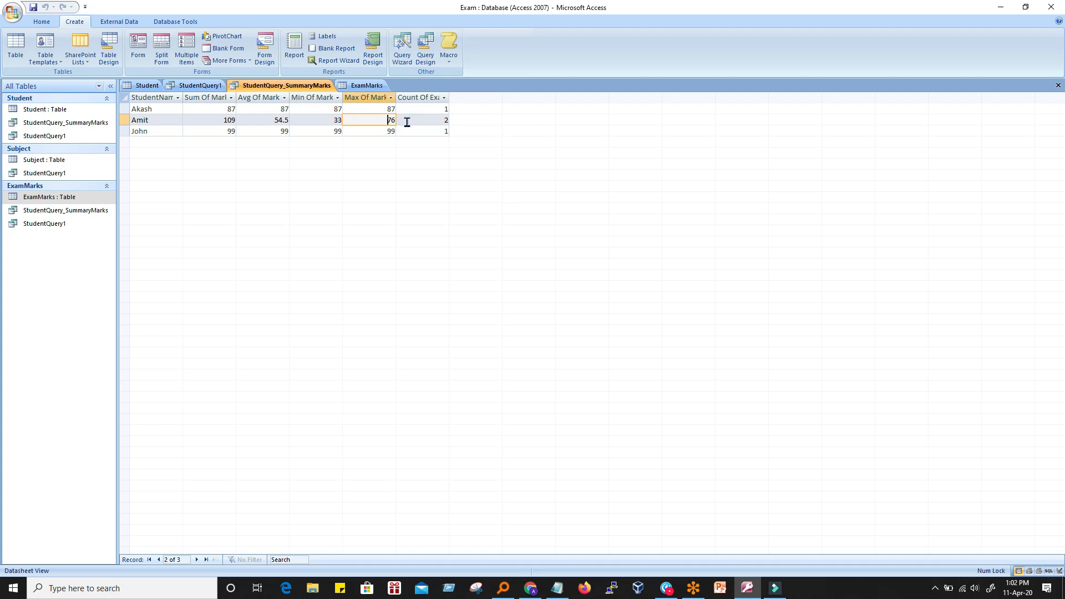
left_click(366, 133)
left_click(337, 121)
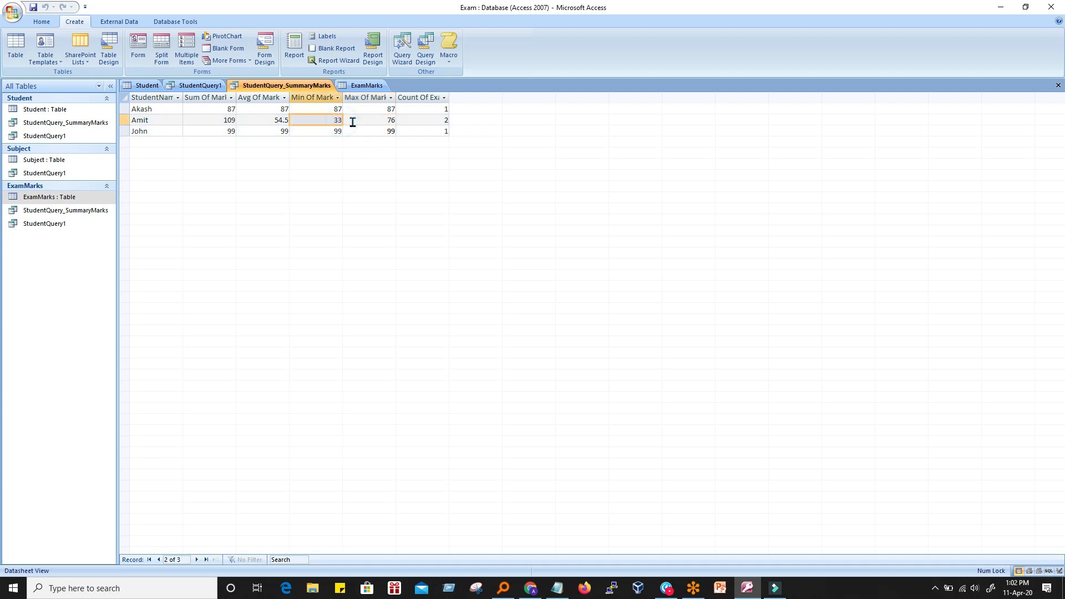
Check the maximum marks and the exam count of the second record in StudentQuery_SummaryMarks
left_click(380, 121)
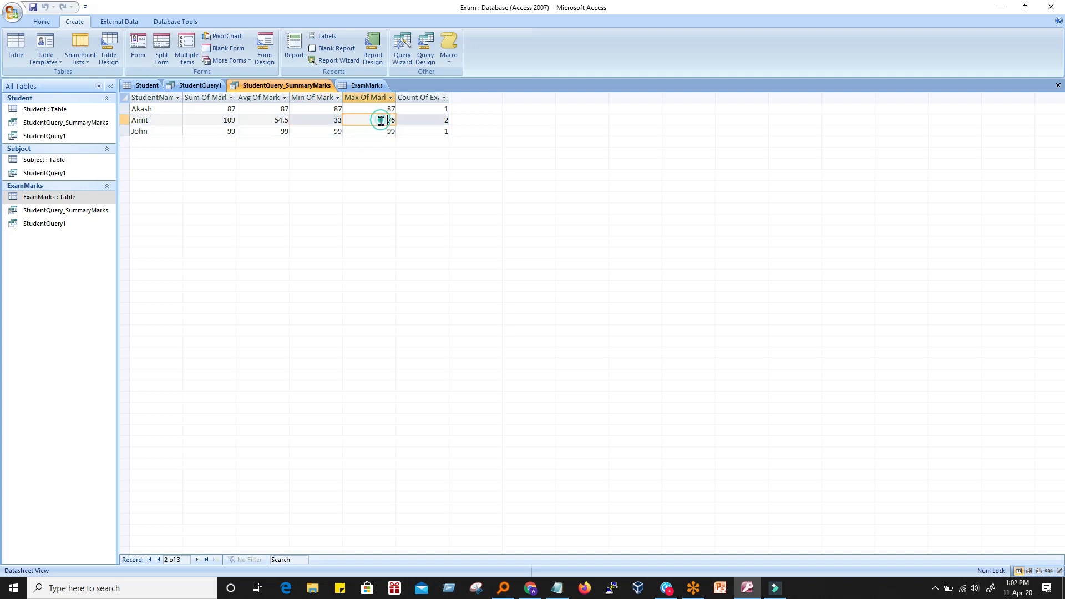
left_click(447, 121)
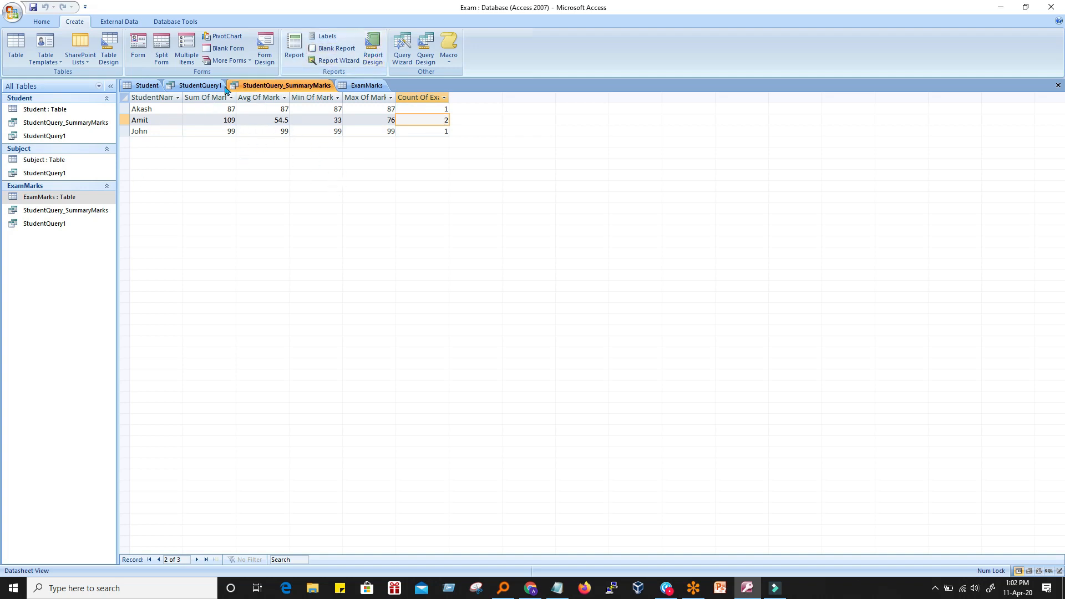
Start a new query with the Simple Query Wizard and add all fields of the Student table
left_click(407, 48)
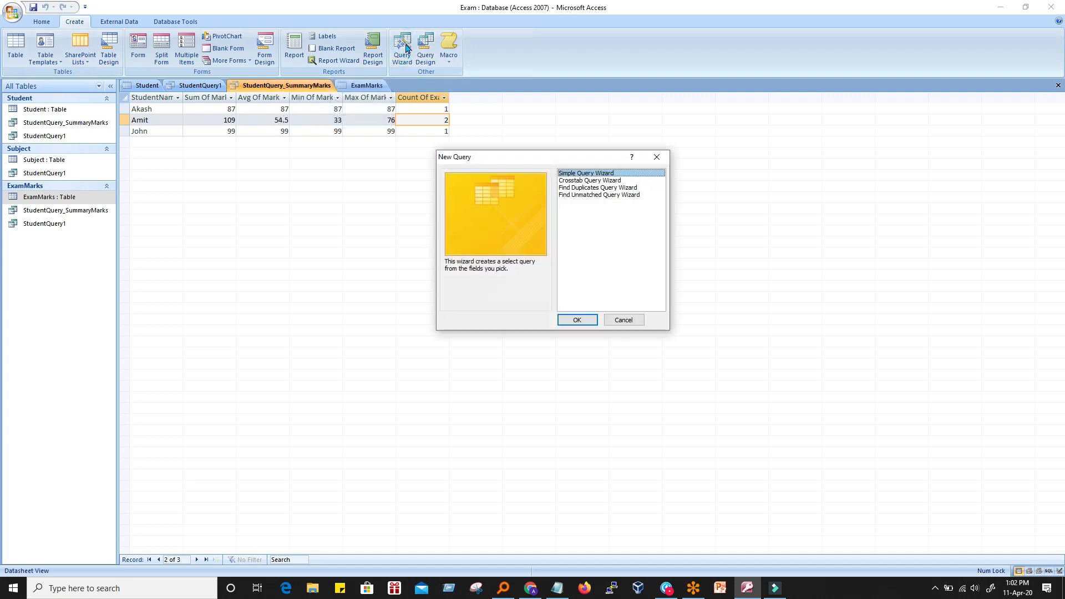
key("Return")
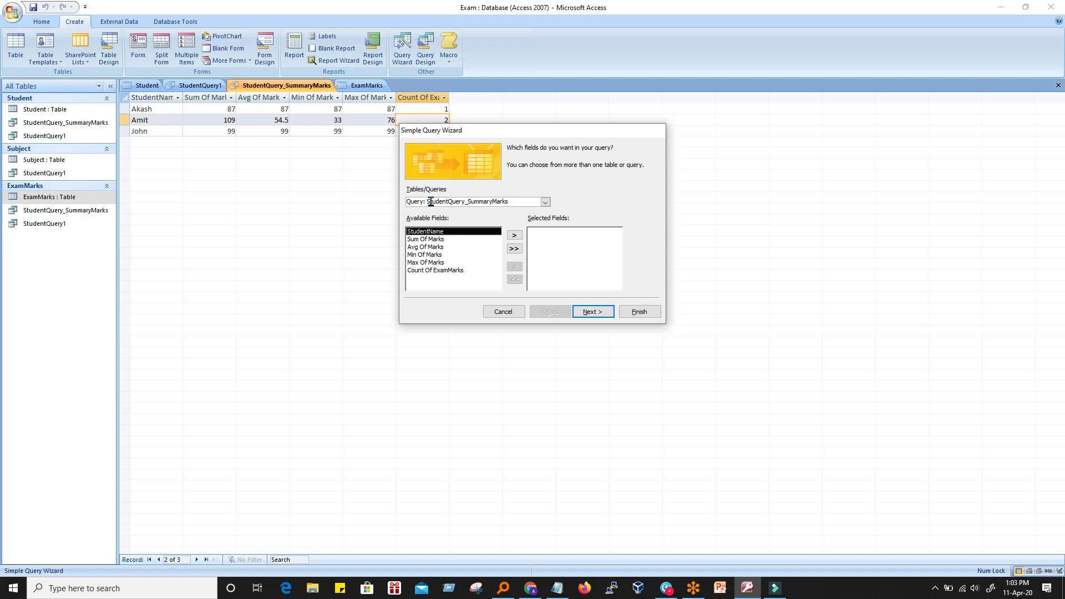
left_click(545, 202)
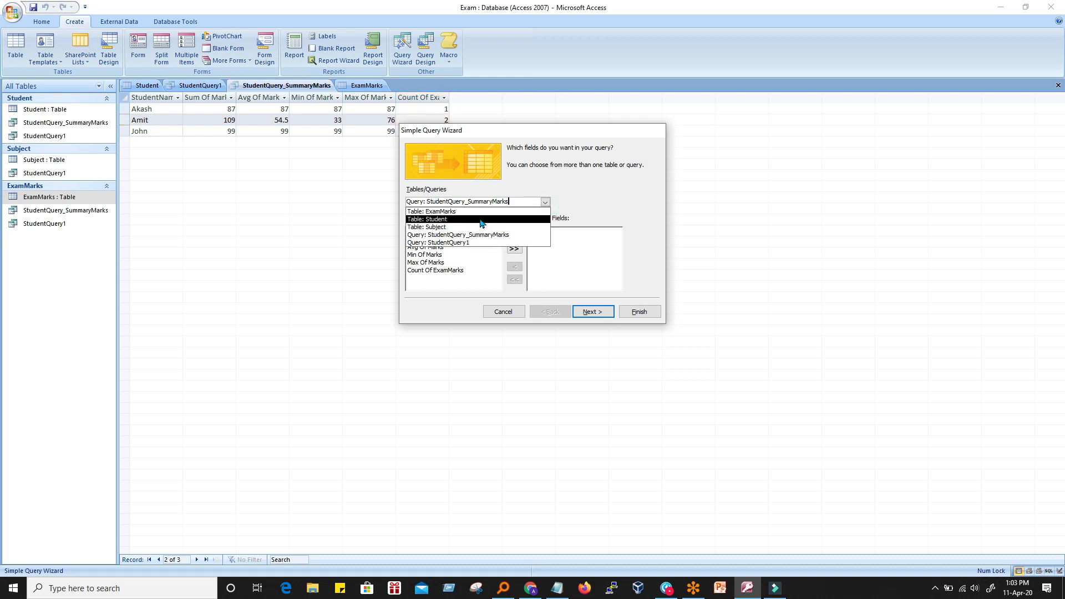
left_click(546, 182)
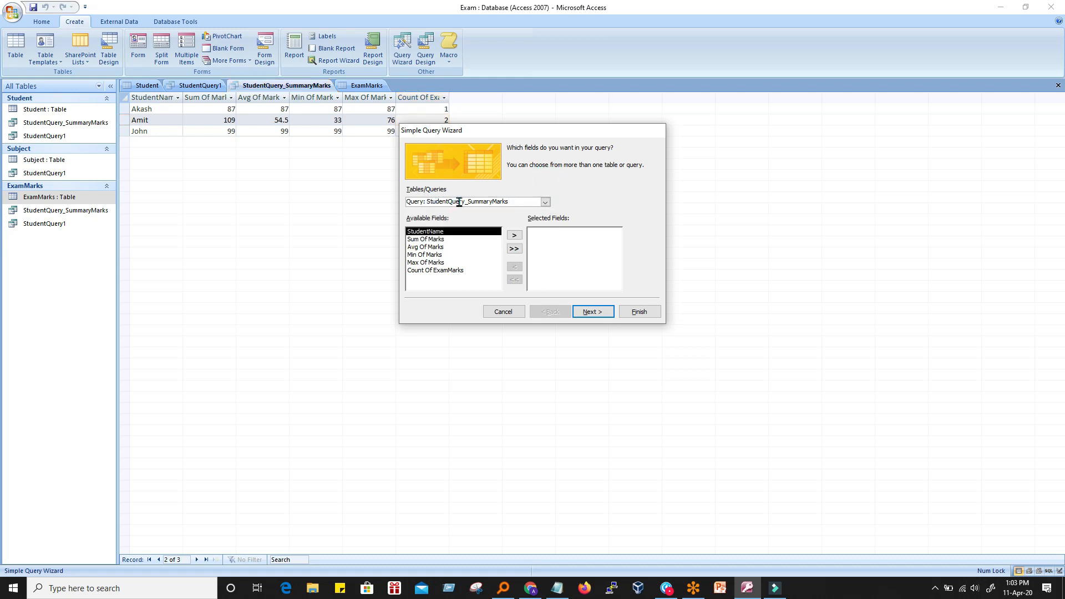
left_click(545, 202)
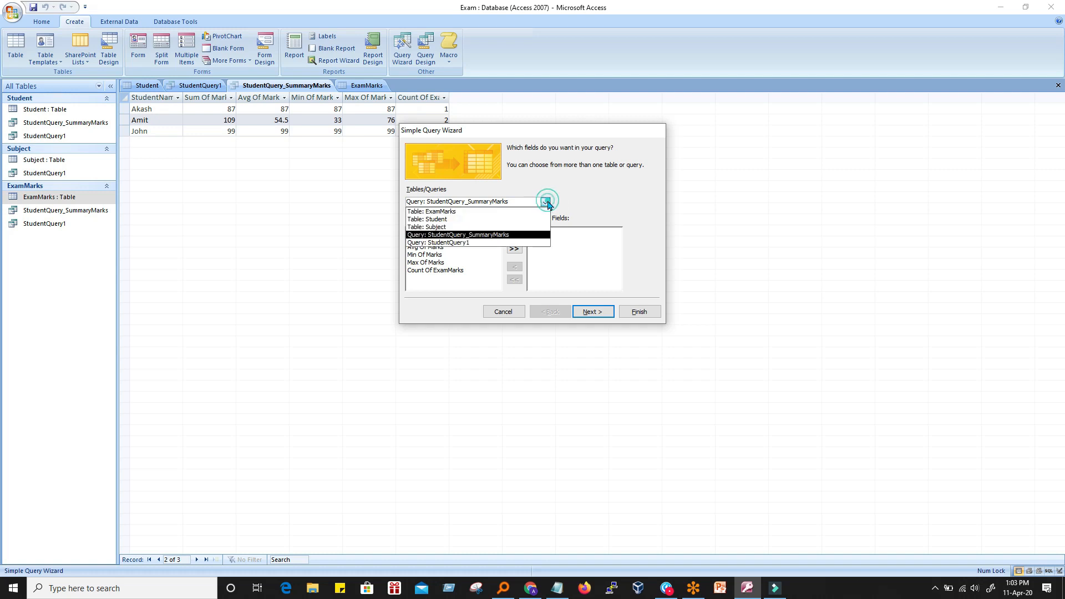
left_click(467, 220)
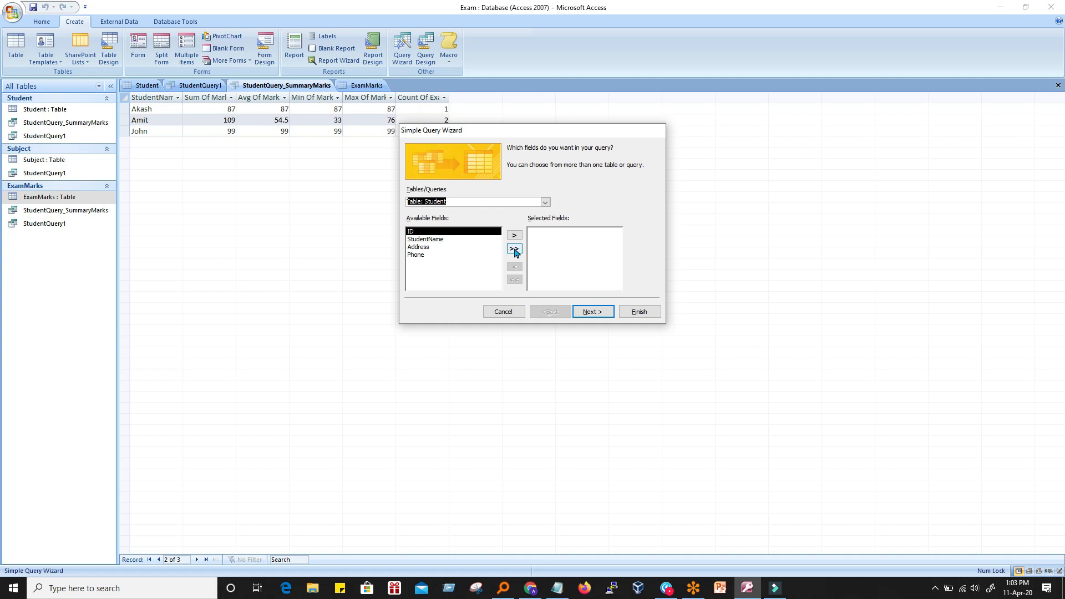
left_click(514, 249)
Open the wizard's choice of source tables and queries after adding the Student fields
left_click(546, 202)
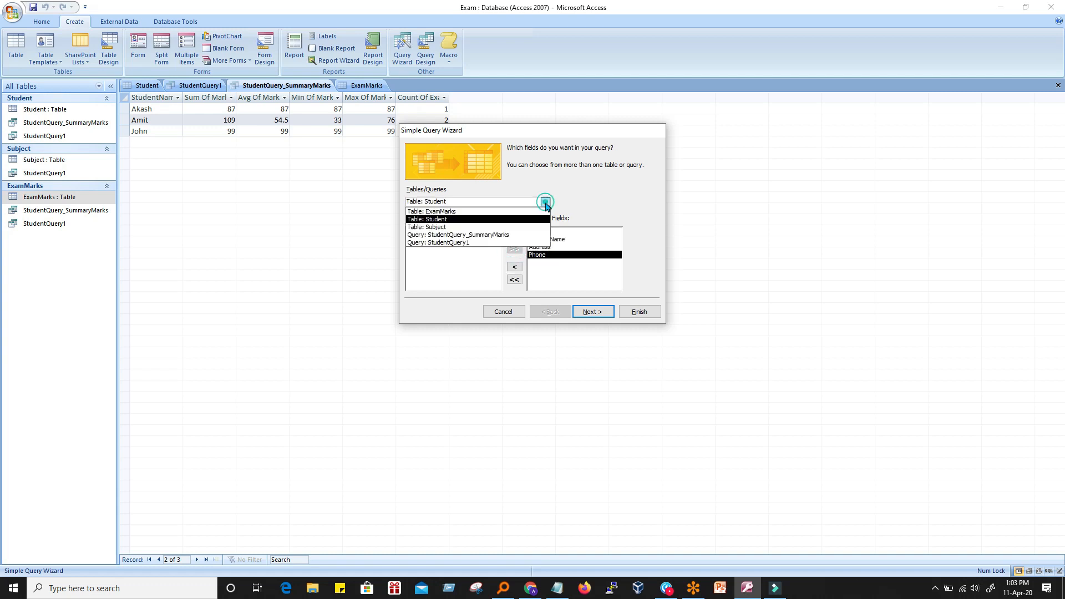
Add all fields of the Subject table and the Marks field of the ExamMarks table to the query
left_click(489, 229)
left_click(514, 249)
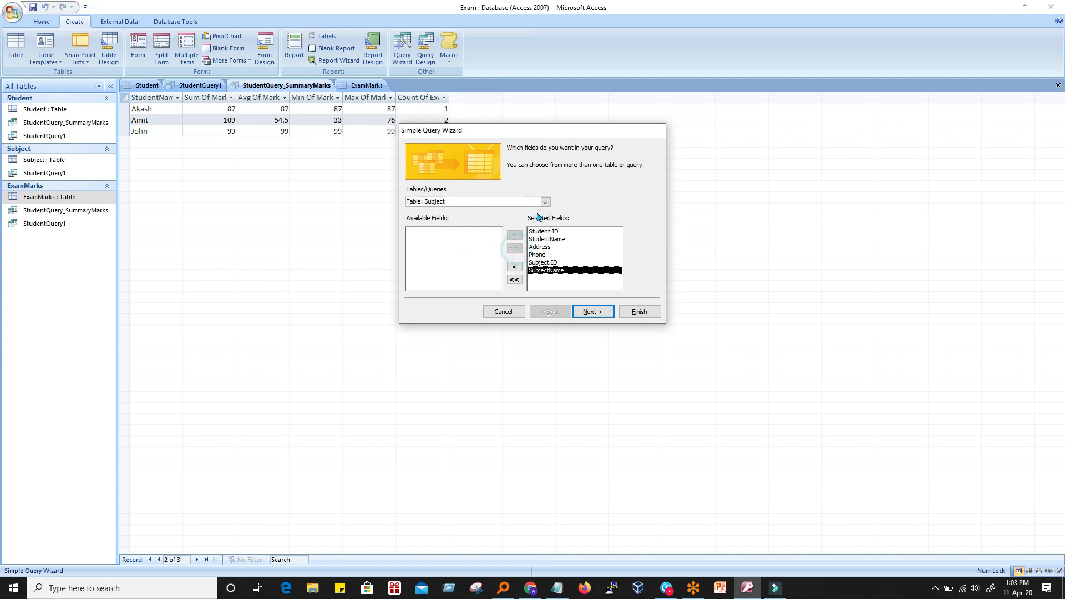
left_click(545, 202)
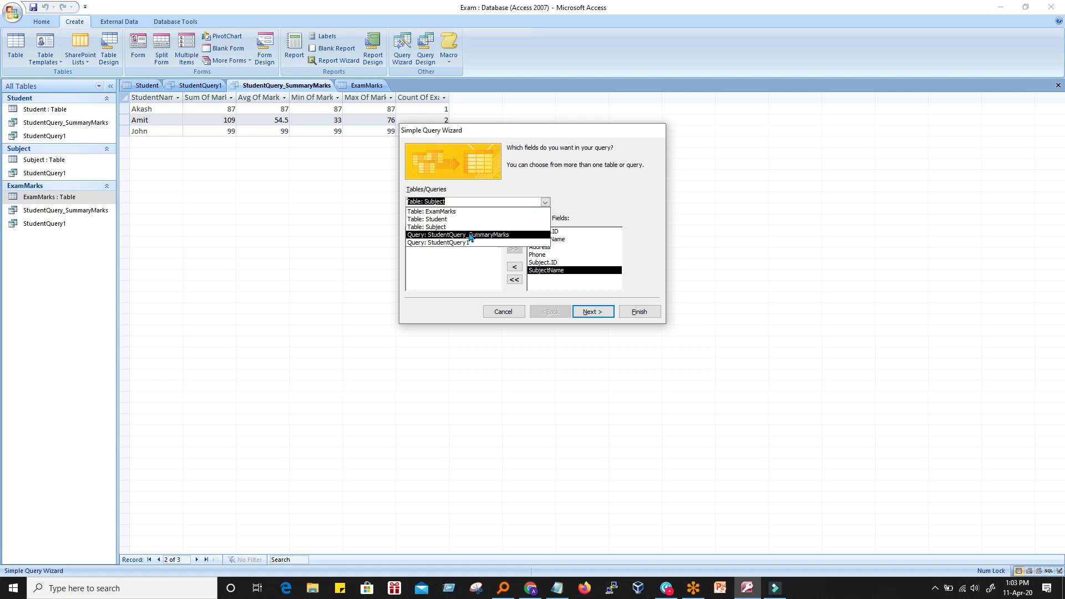
left_click(463, 212)
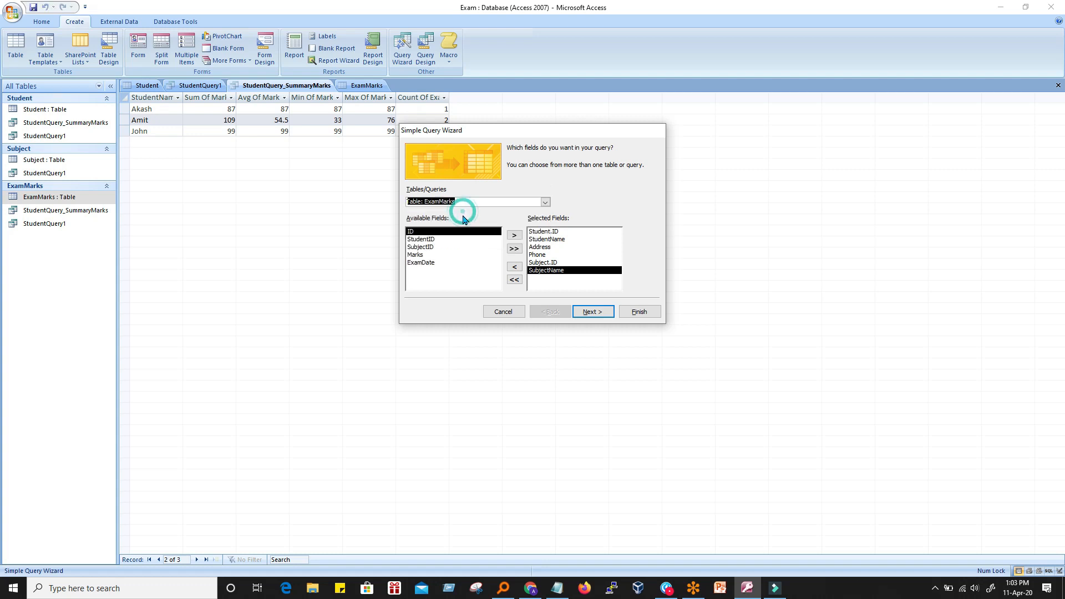
left_click(426, 256)
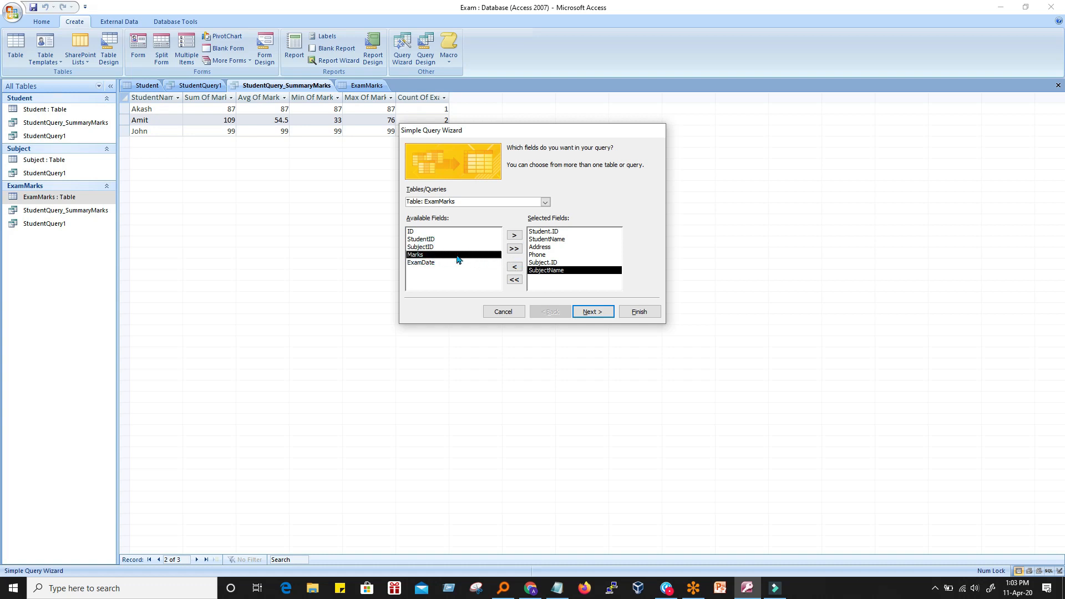
left_click(513, 238)
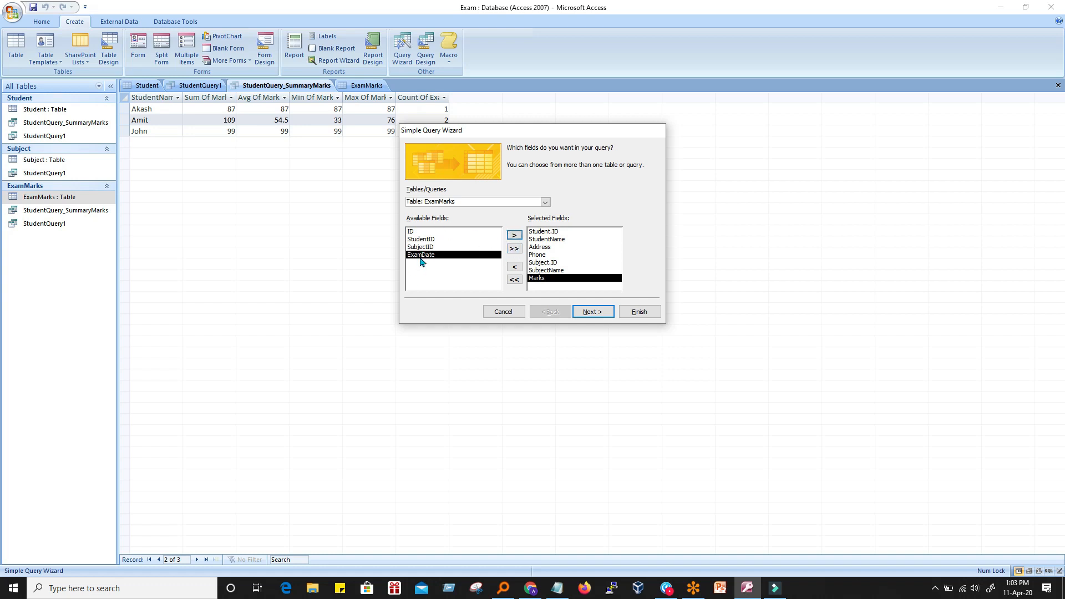
Keep it a detail query, title it Student Query3, and finish it so the query opens to view information
left_click(607, 309)
left_click(505, 176)
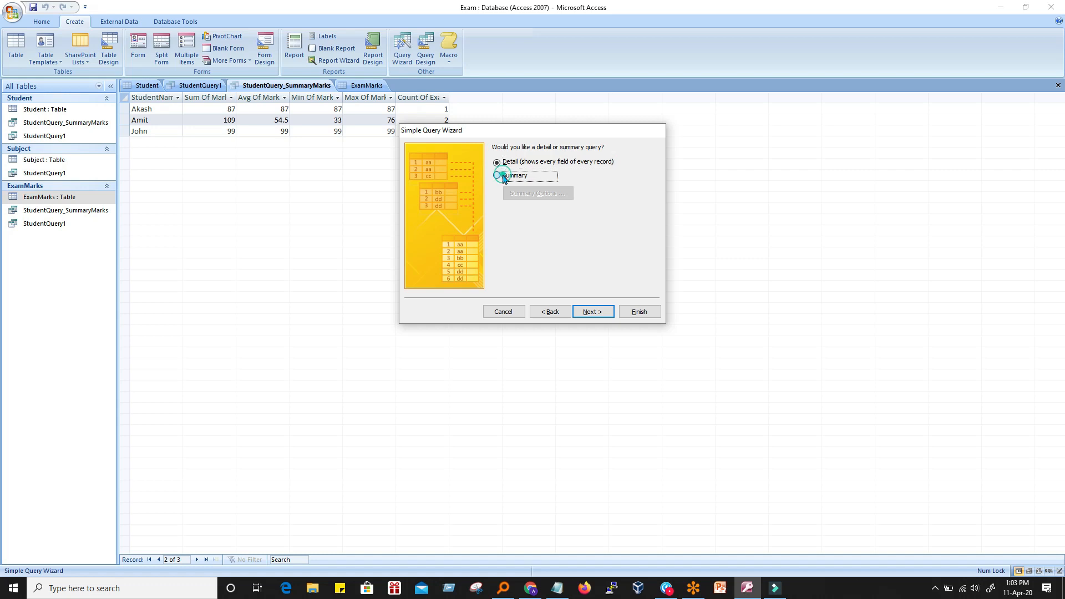
left_click(497, 163)
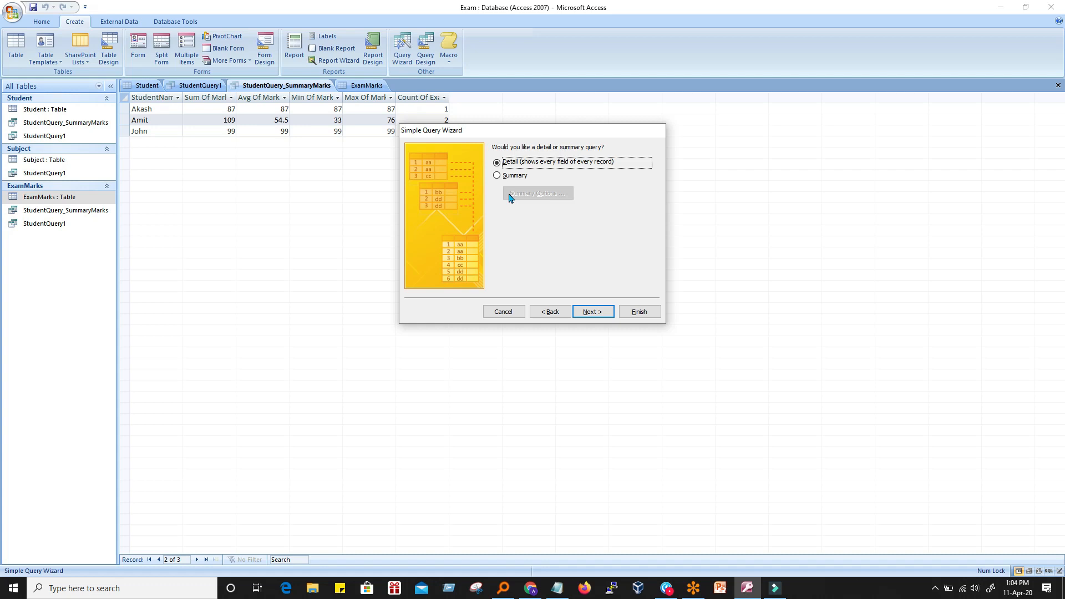
left_click(592, 311)
left_click(547, 160)
left_click(548, 160)
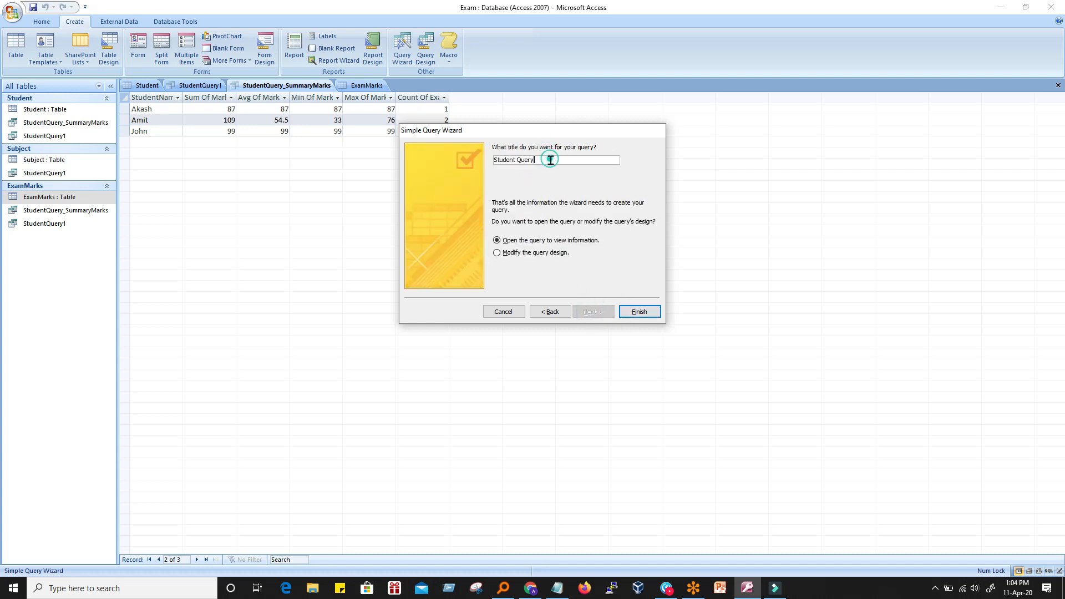
type("3")
left_click(636, 314)
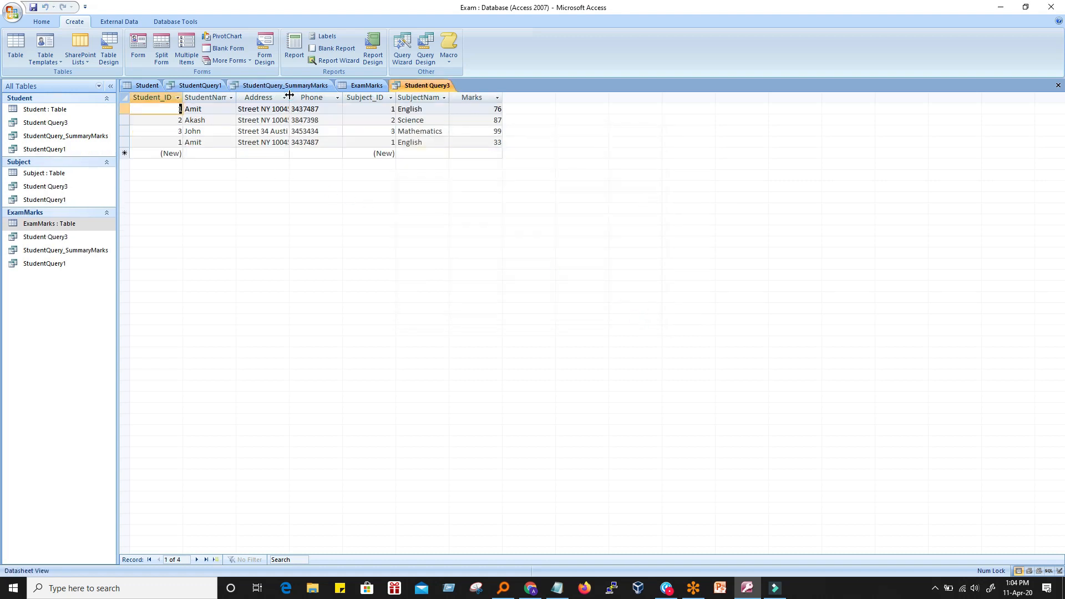
Examine the first record of Student Query3 field by field, from the student details to the subject and marks
left_click(194, 113)
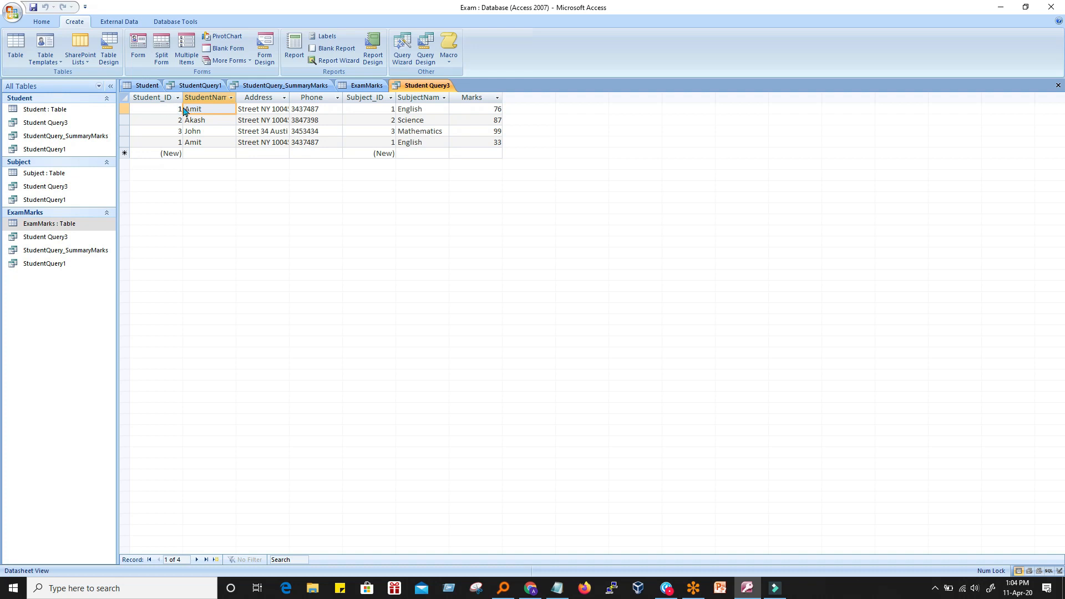
left_click(266, 110)
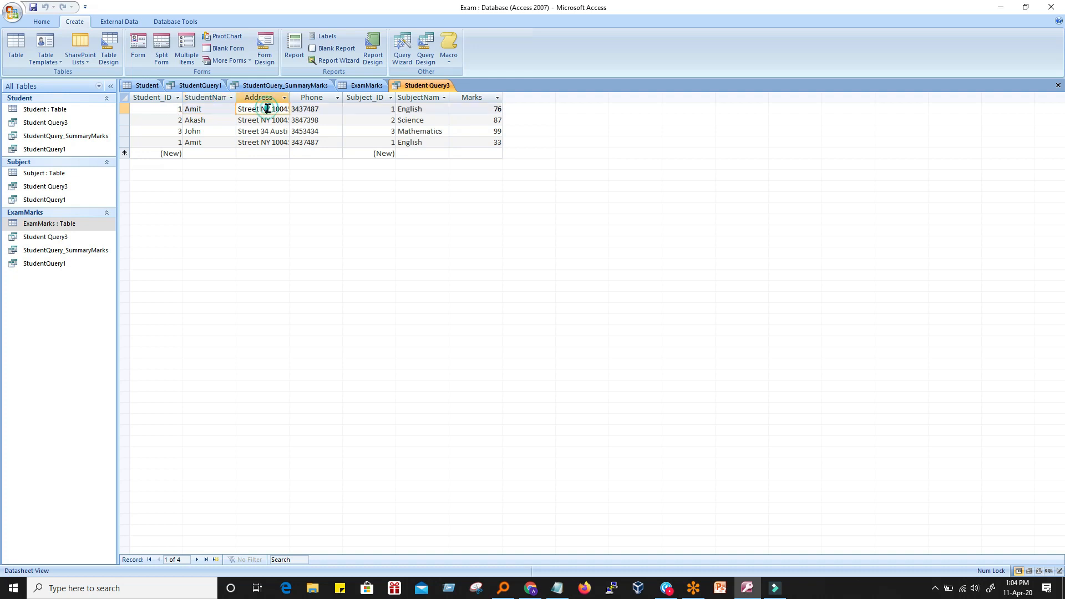
left_click(302, 114)
left_click(319, 108)
left_click(366, 110)
left_click(415, 111)
key("shift+Tab")
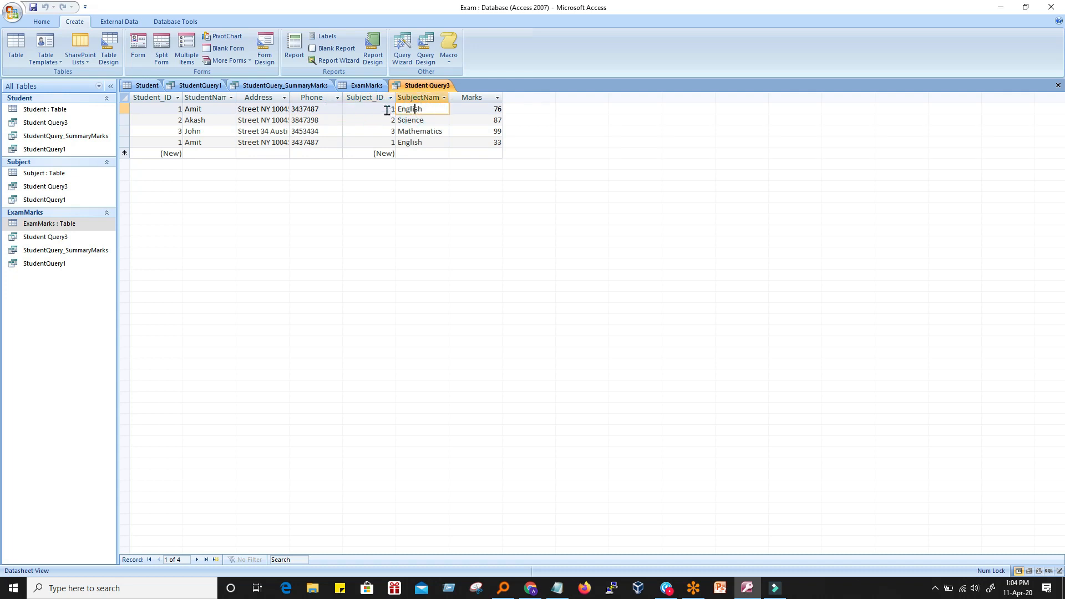
left_click(431, 111)
left_click(416, 119)
left_click(411, 108)
left_click(474, 112)
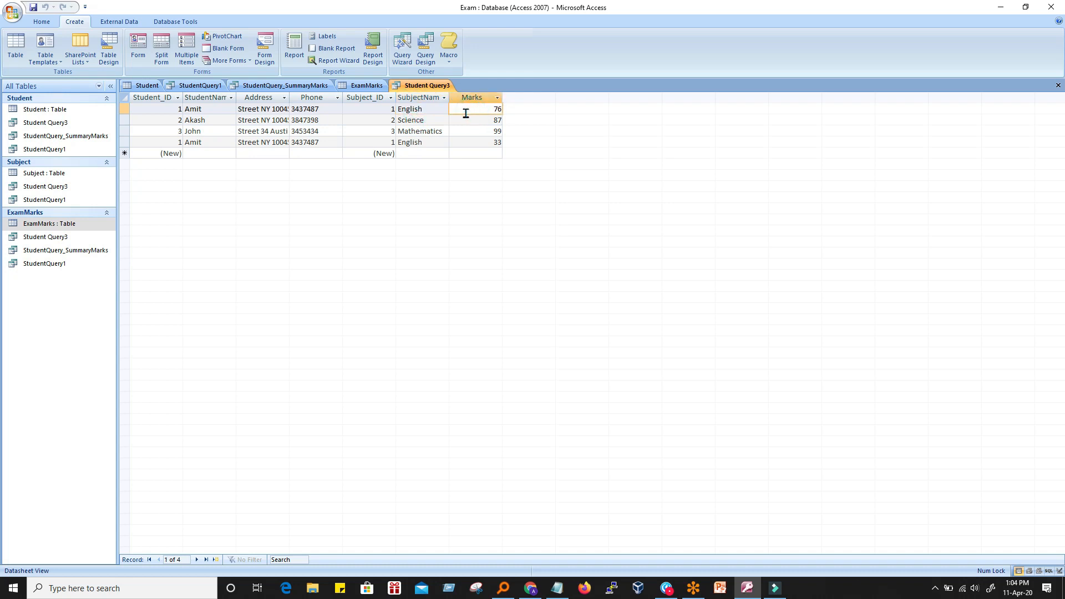
Examine the student, subject and marks fields of the fourth record in Student Query3
left_click(184, 145)
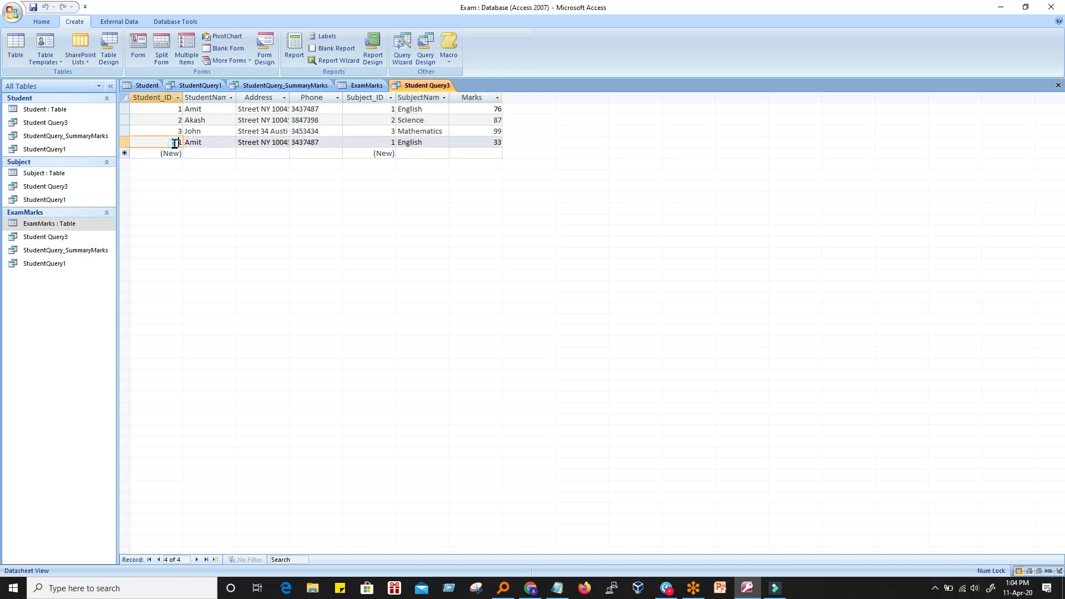
left_click(211, 143)
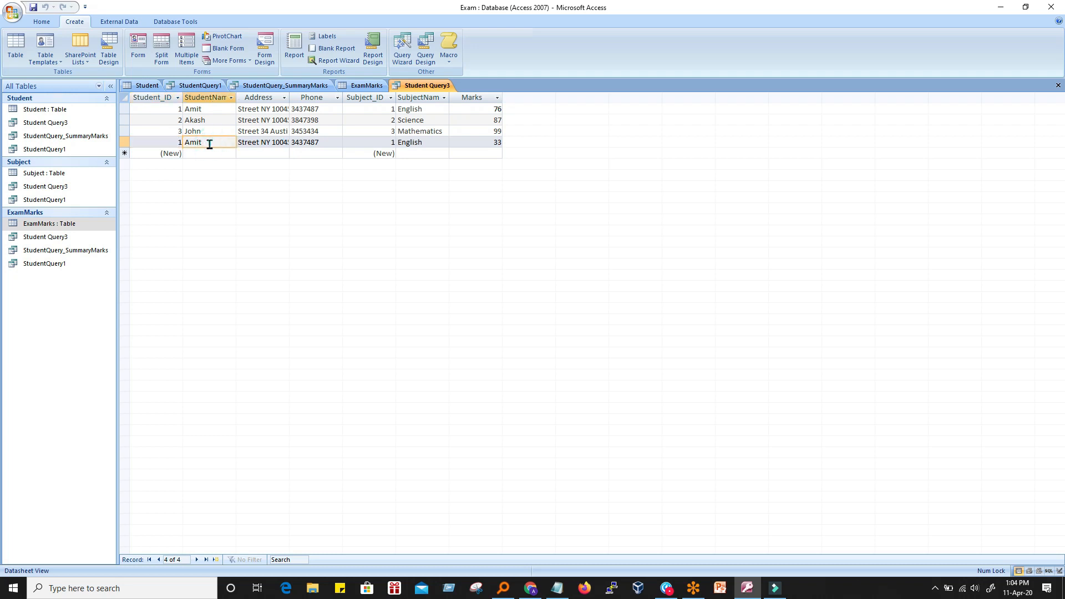
left_click(284, 143)
left_click(317, 144)
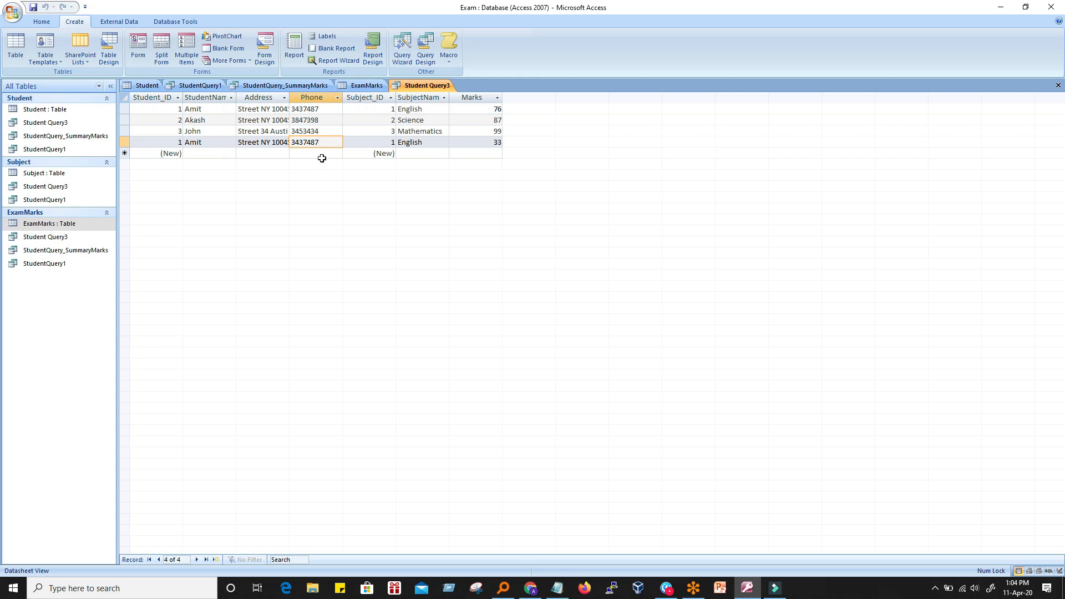
left_click(385, 142)
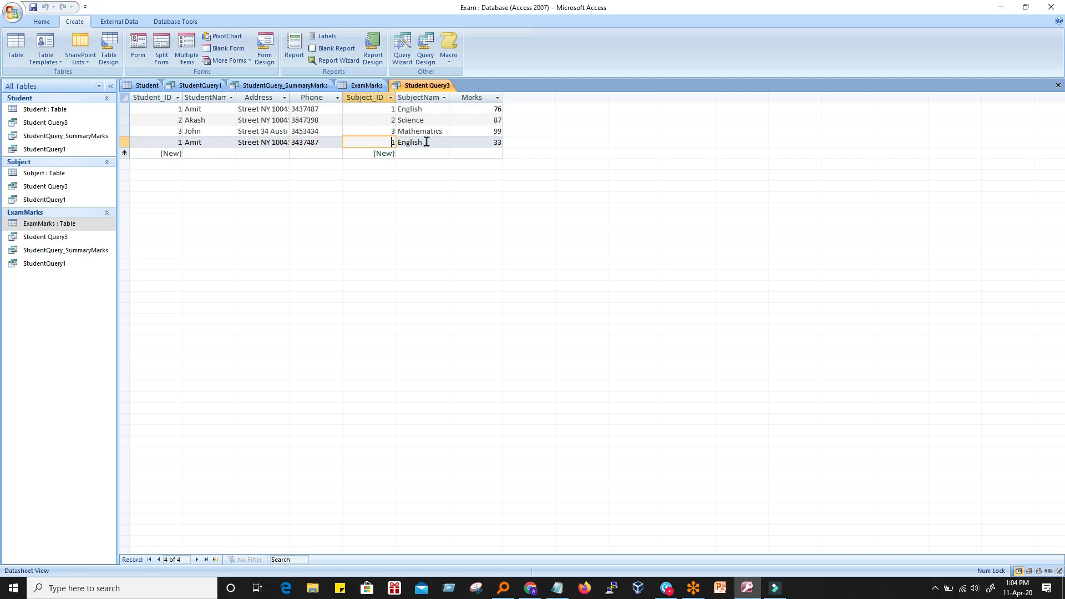
left_click(426, 142)
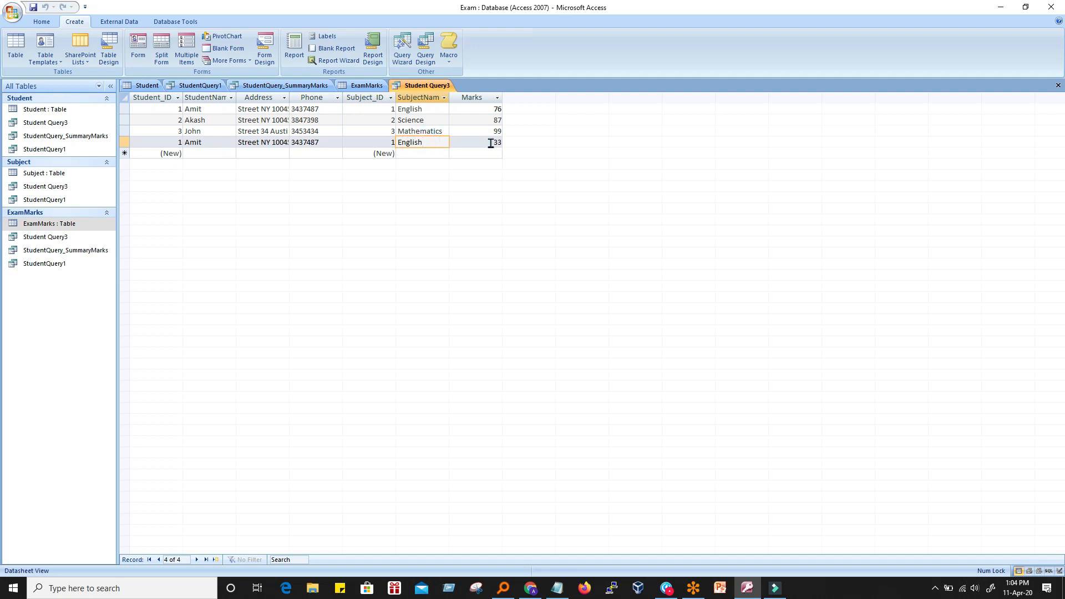
left_click_drag(491, 143, 511, 146)
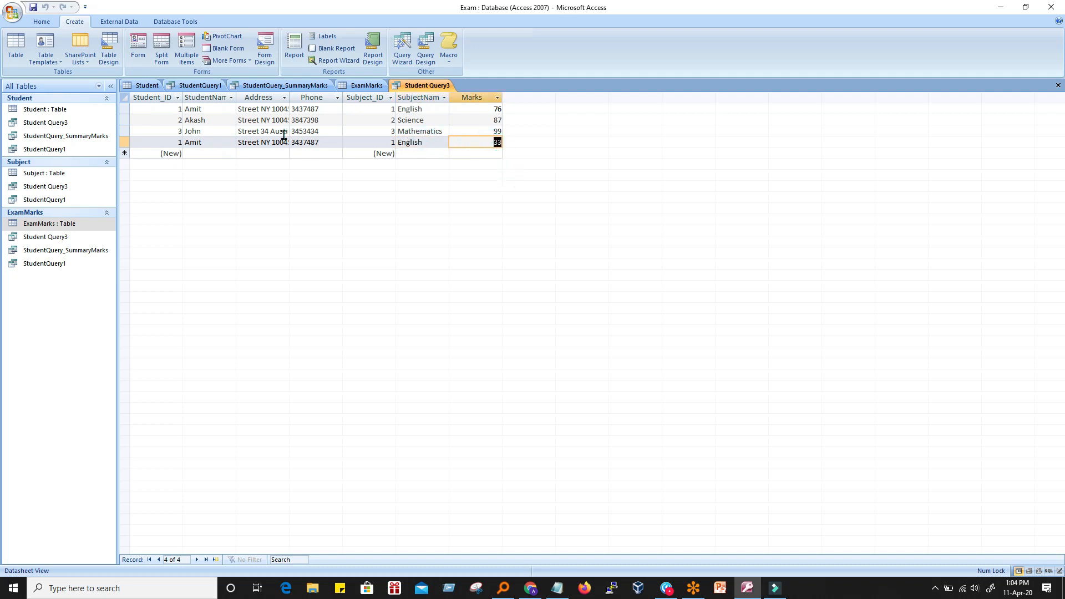
Compare the first and fourth records of Student Query3, checking the student, subject and marks for the repeated entry
left_click_drag(186, 109, 497, 106)
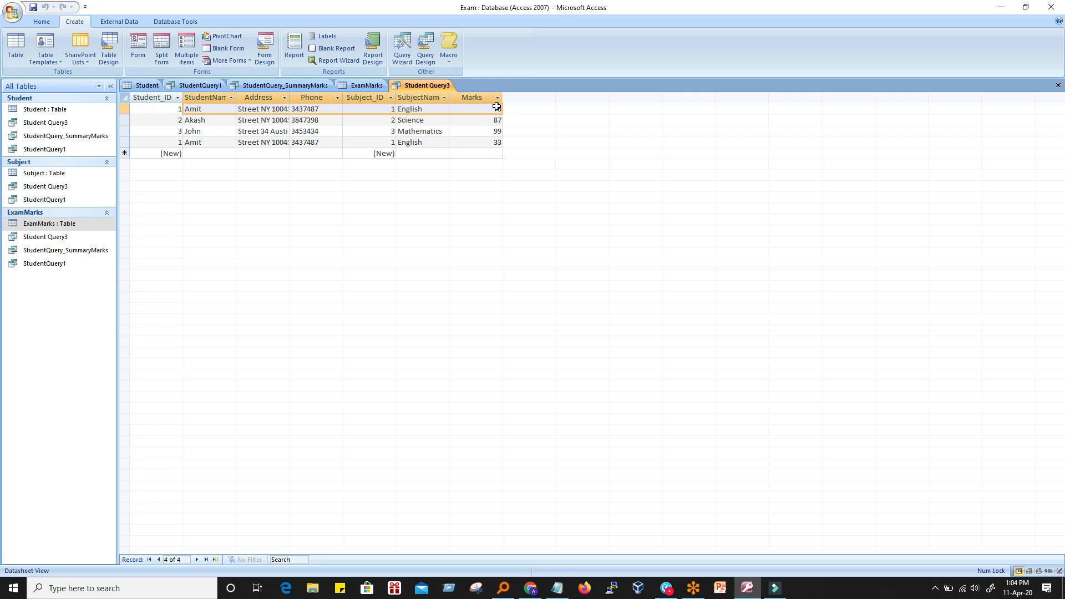
left_click_drag(191, 142, 338, 142)
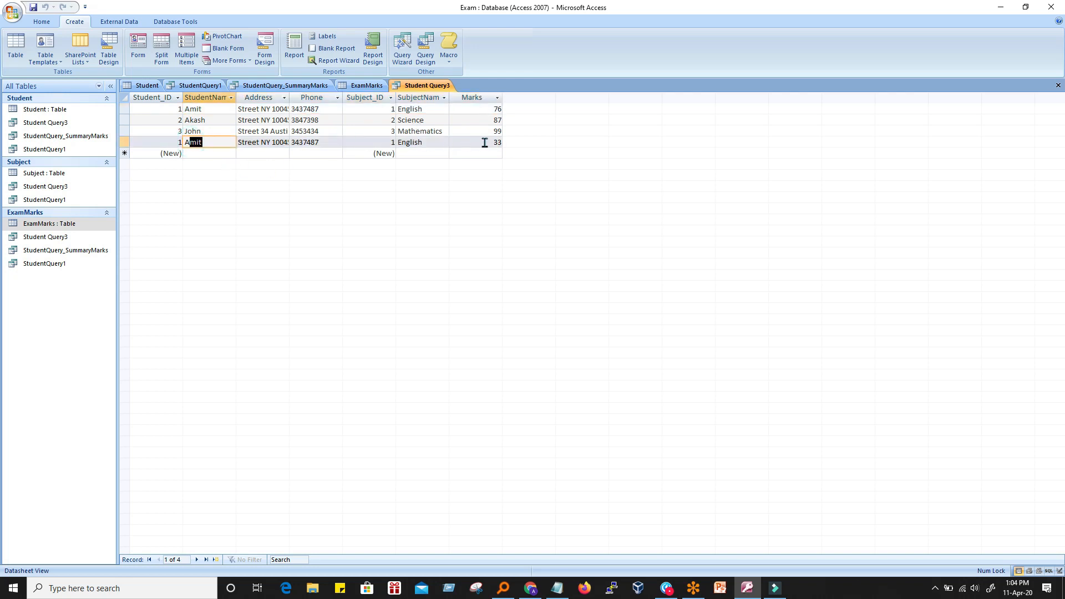
left_click(219, 144)
left_click(259, 154)
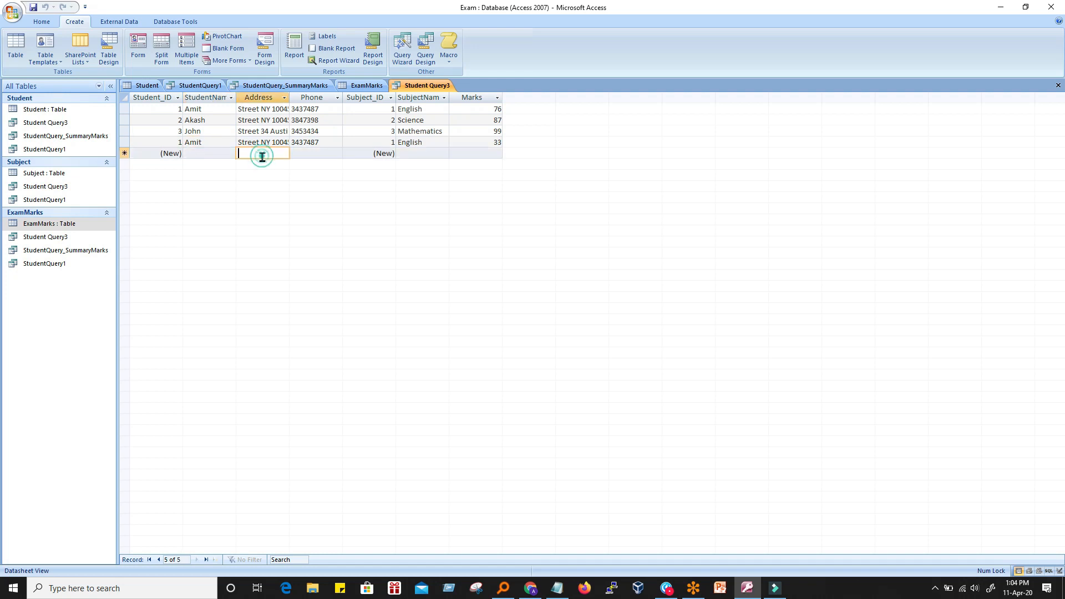
left_click(188, 143)
left_click(344, 143)
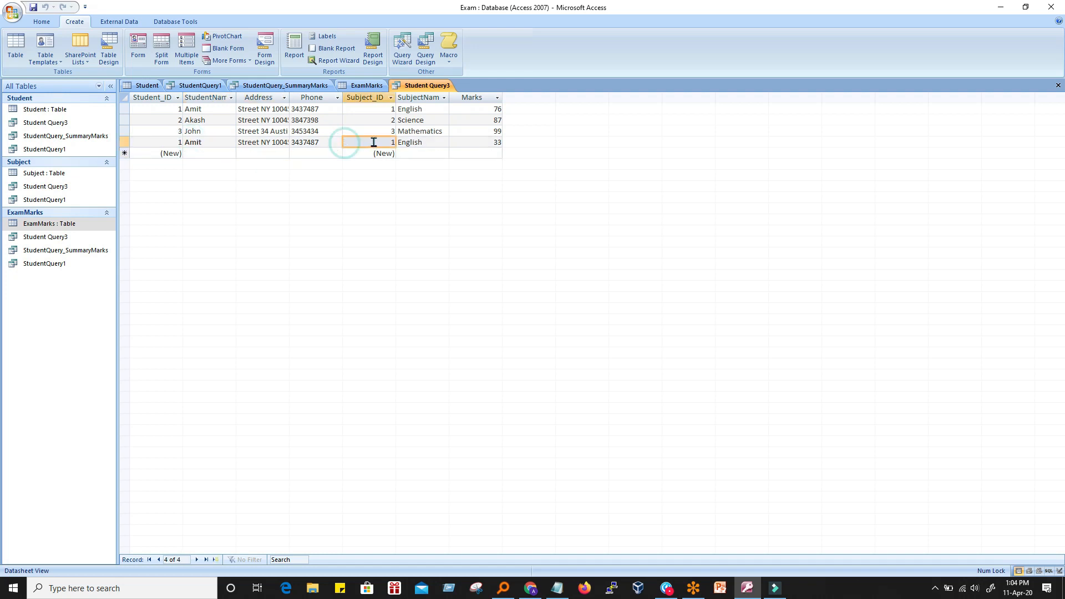
left_click(422, 142)
left_click(472, 143)
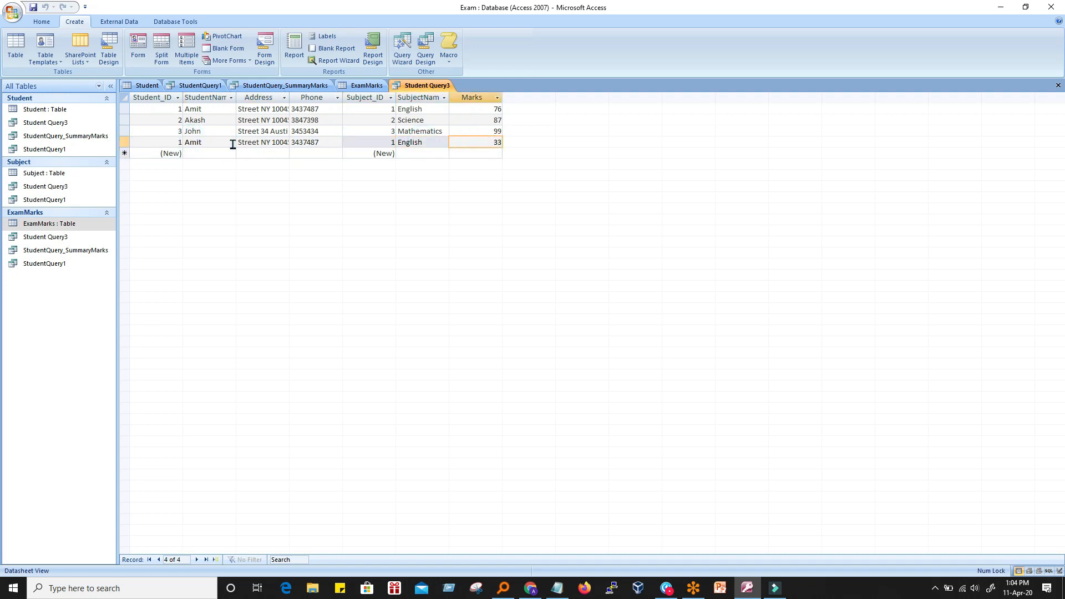
left_click(189, 143)
left_click(363, 143)
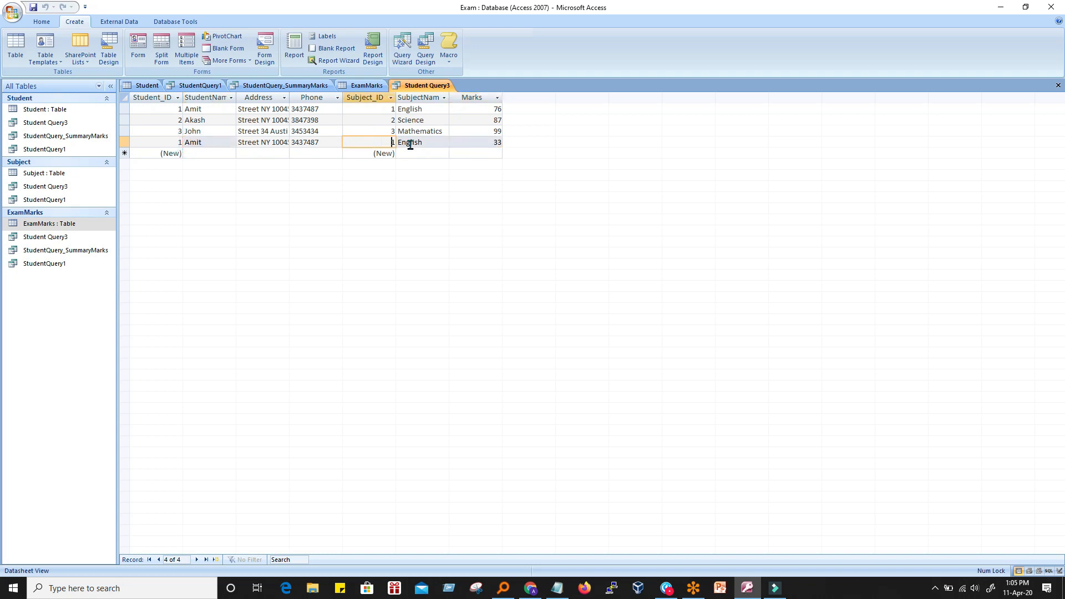
left_click(480, 143)
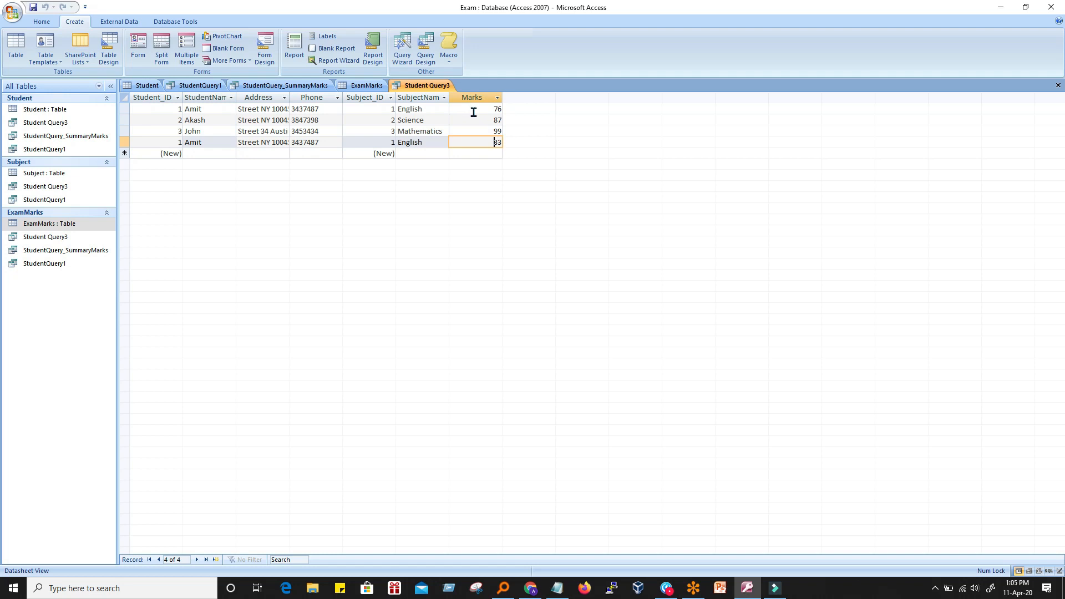
left_click(470, 178)
left_click(348, 144)
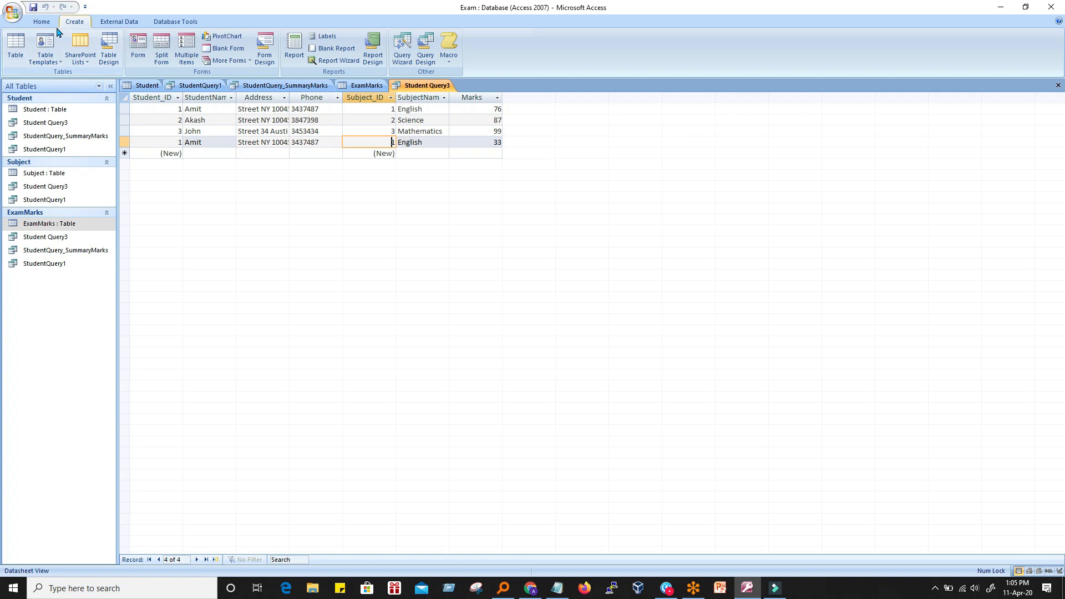
Start a new Simple Query Wizard query based on Student Query3 and include all its fields
left_click(399, 53)
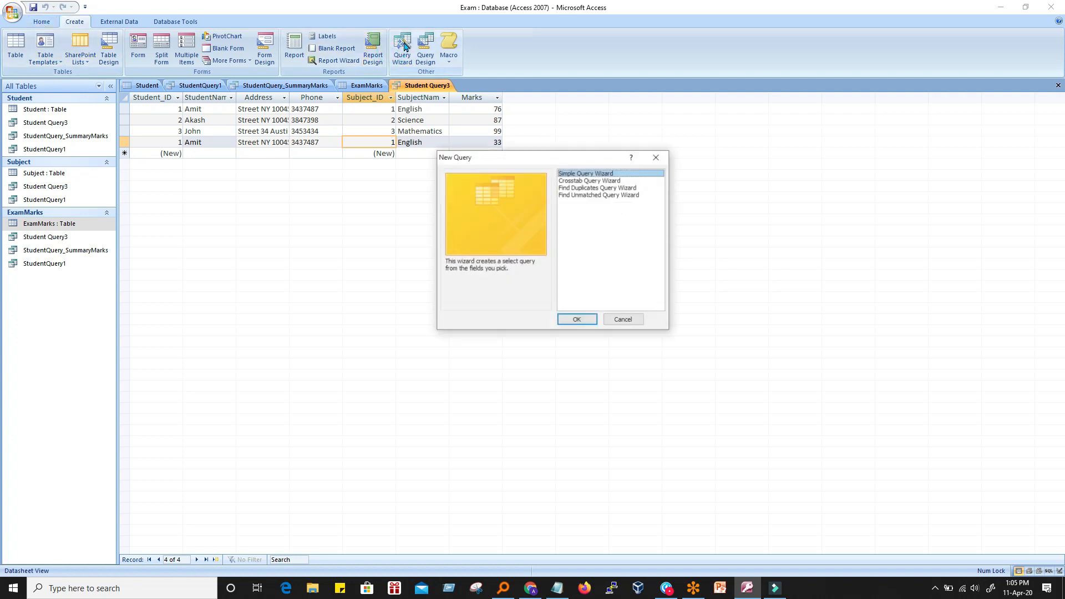
left_click(572, 318)
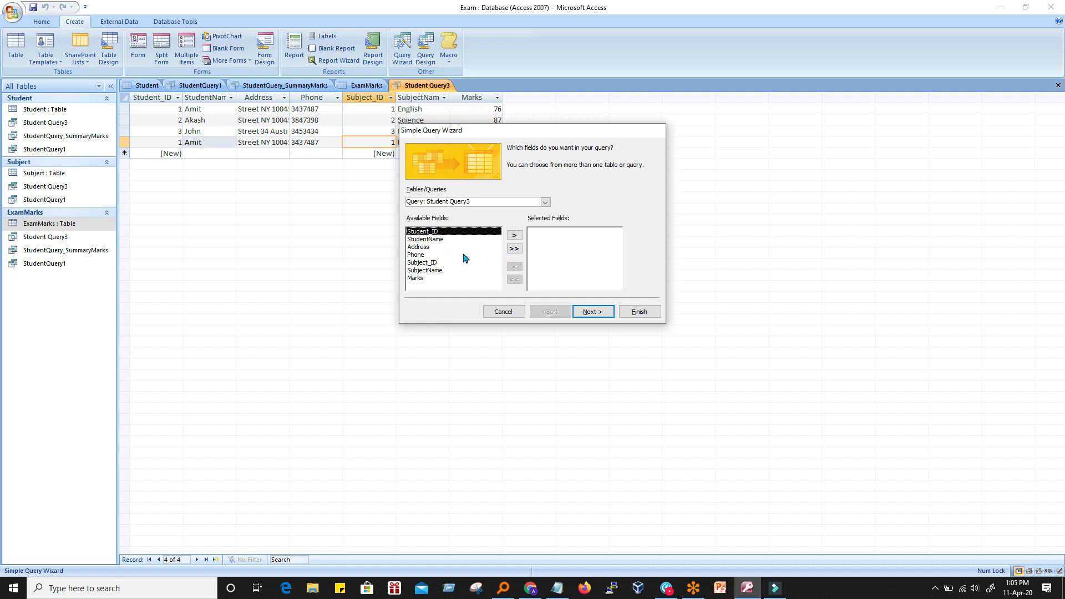
left_click(545, 202)
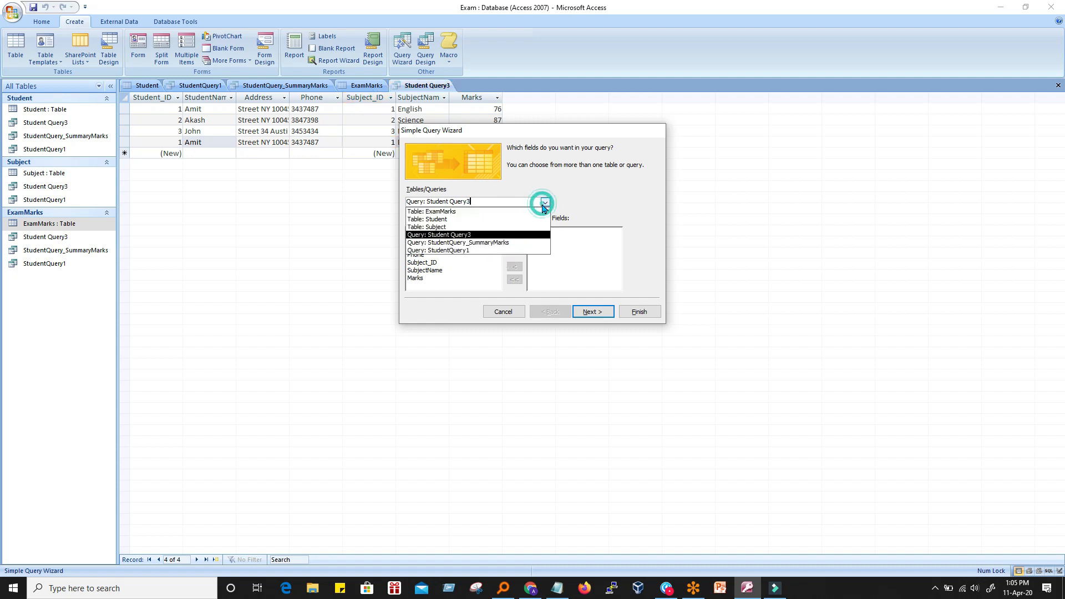
left_click(455, 235)
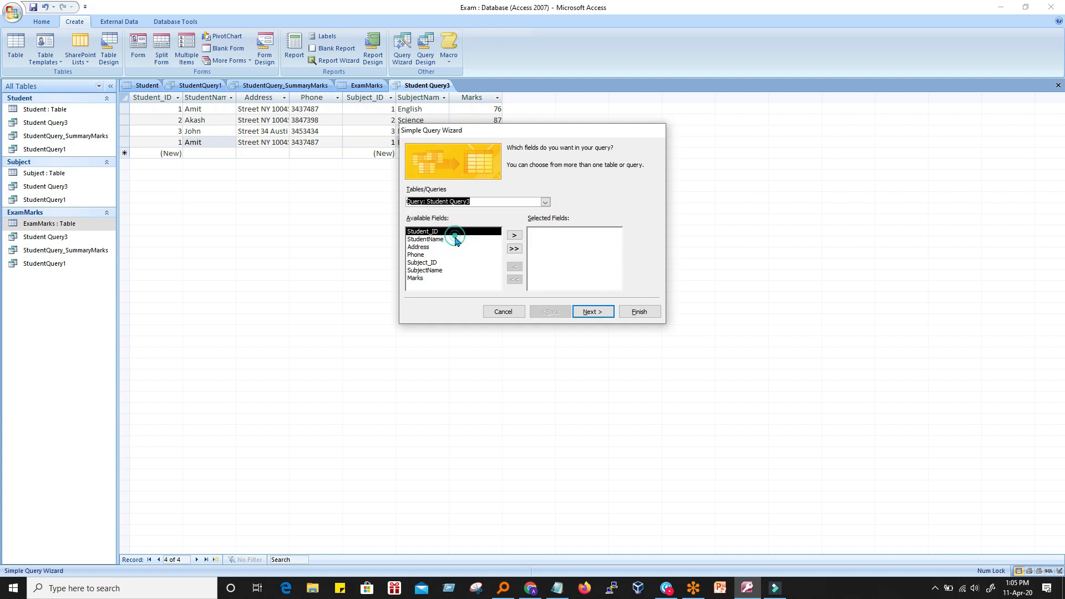
left_click(514, 250)
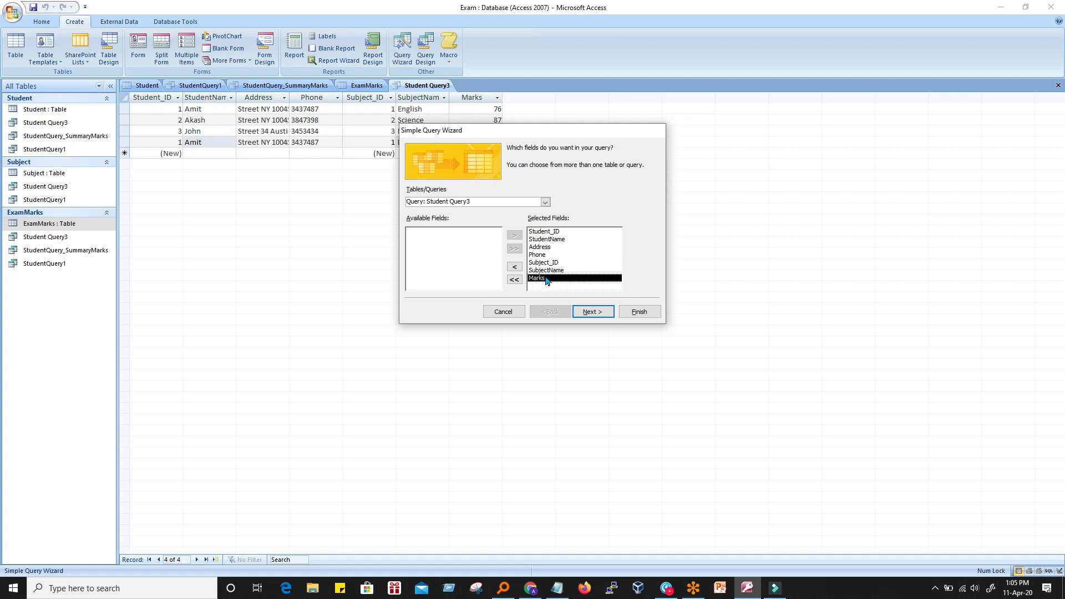
Make it a summary query that calculates the Sum of Marks and counts records in ExamMarks
left_click(592, 312)
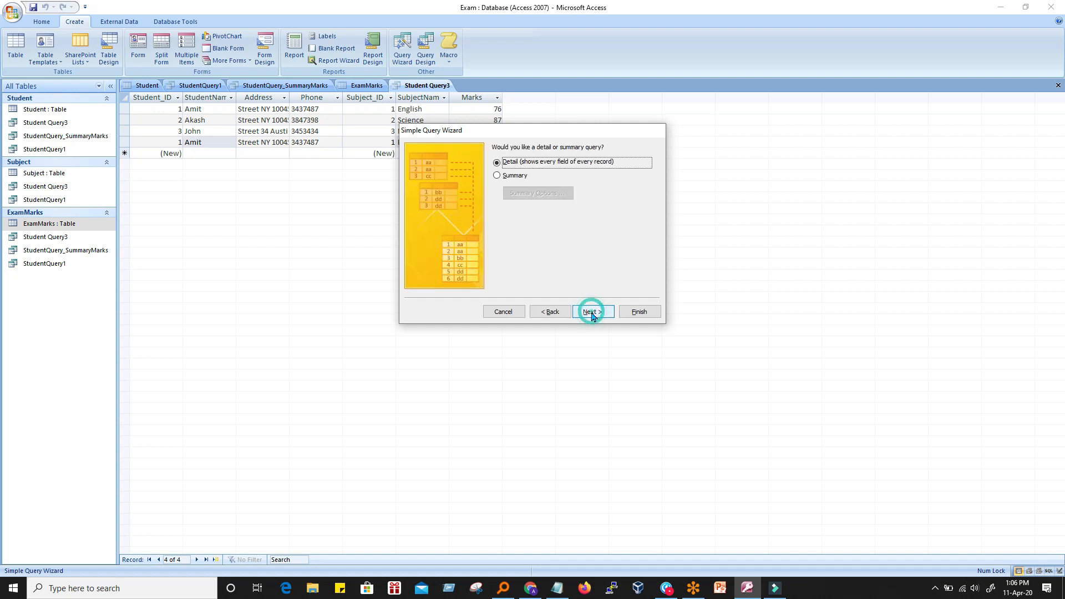
left_click(514, 176)
left_click(527, 194)
left_click(500, 181)
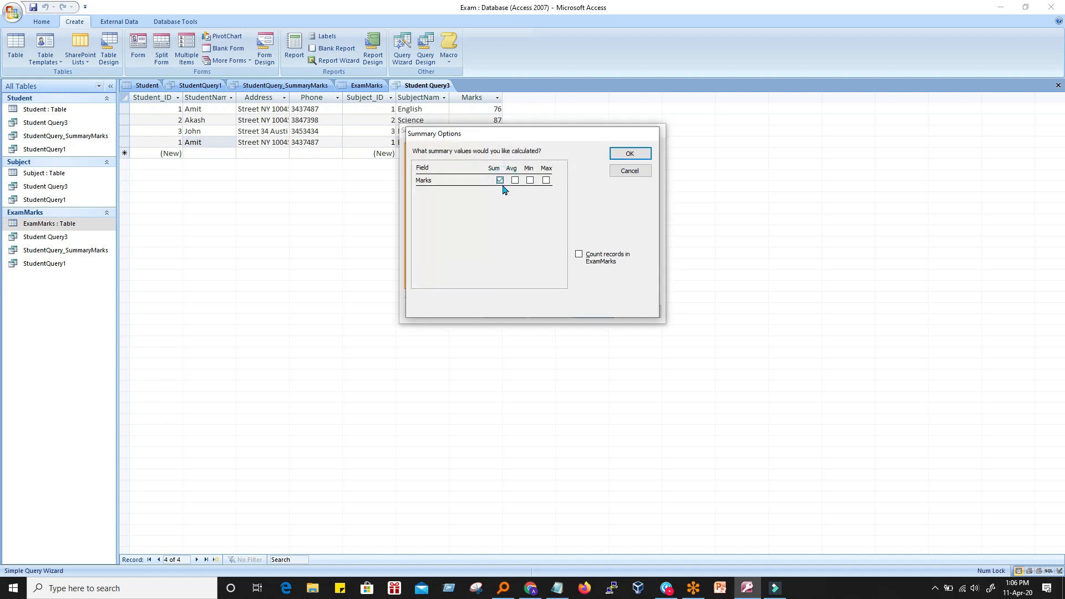
left_click(579, 254)
left_click(632, 154)
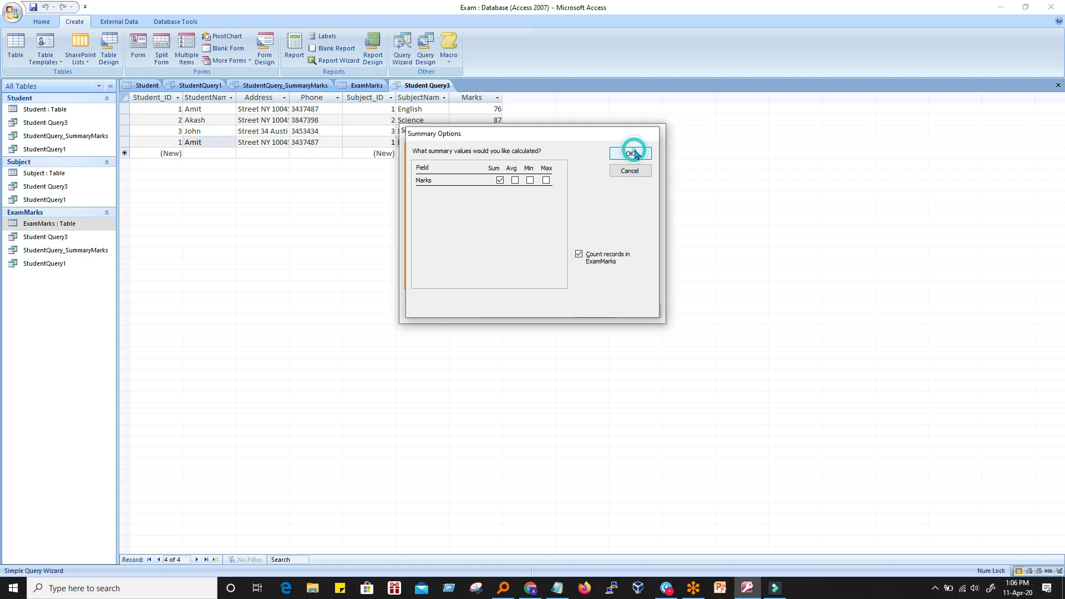
Title the summary query Student Query4 and finish the wizard with the query opened to view information
left_click(591, 312)
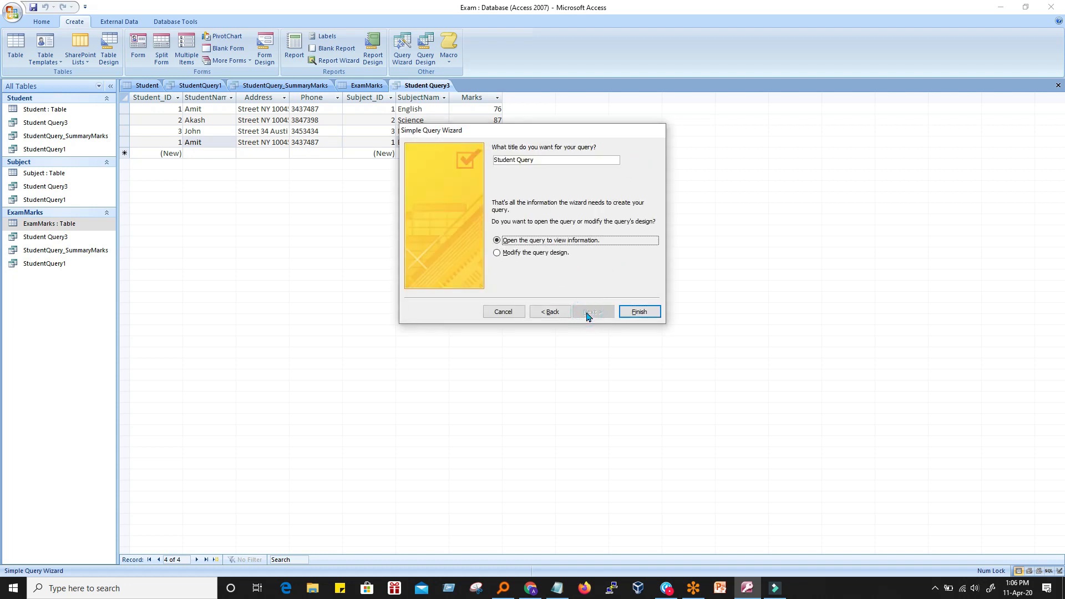
left_click(560, 160)
left_click(639, 310)
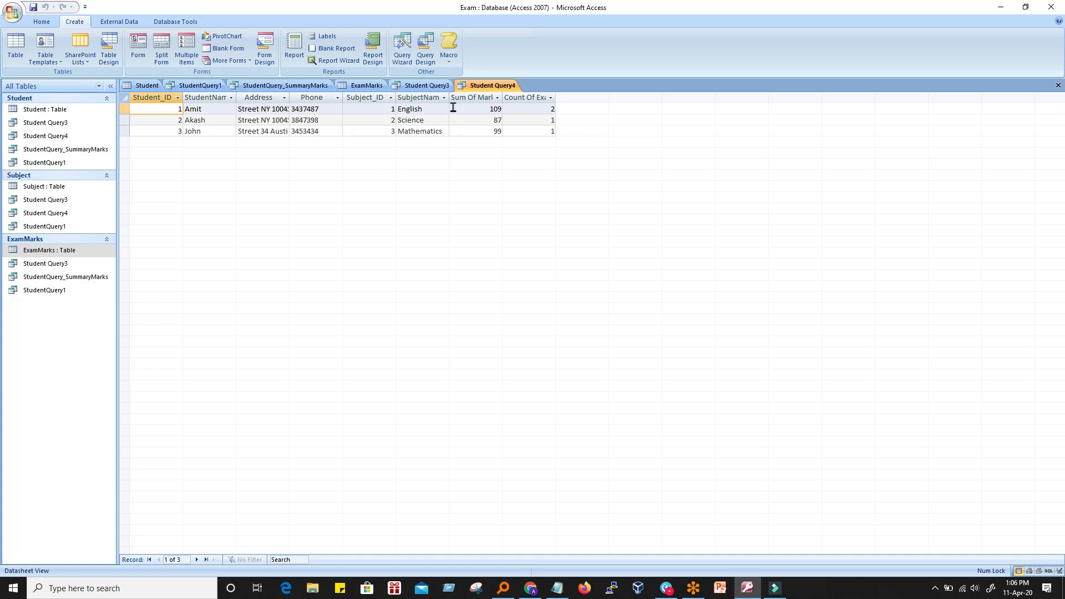
Check the first student's marks sum and record count in Student Query4 against the detail records in Student Query3
double_click(502, 109)
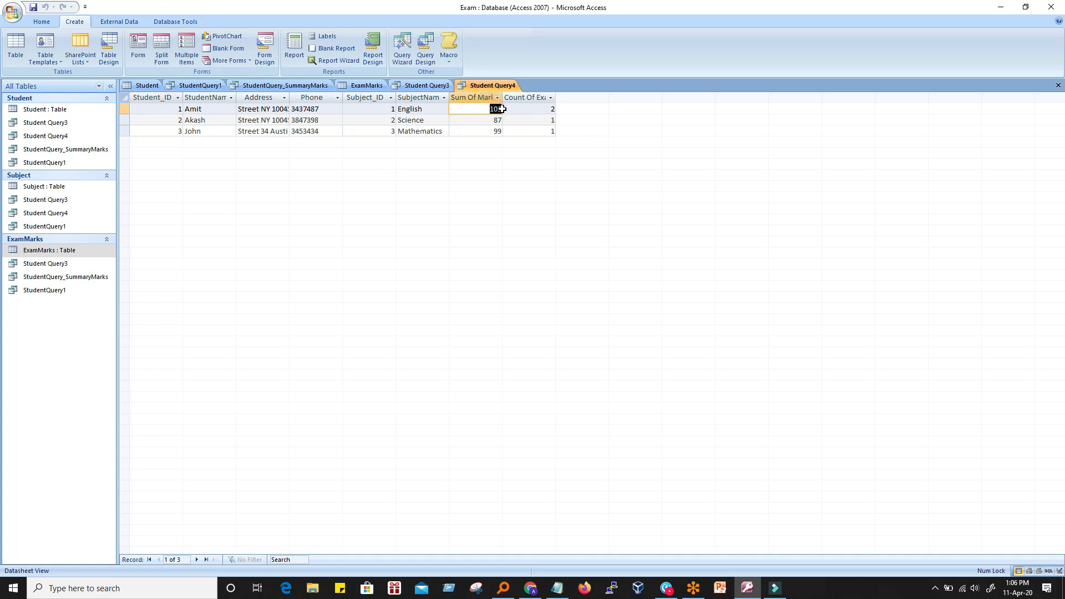
left_click(547, 110)
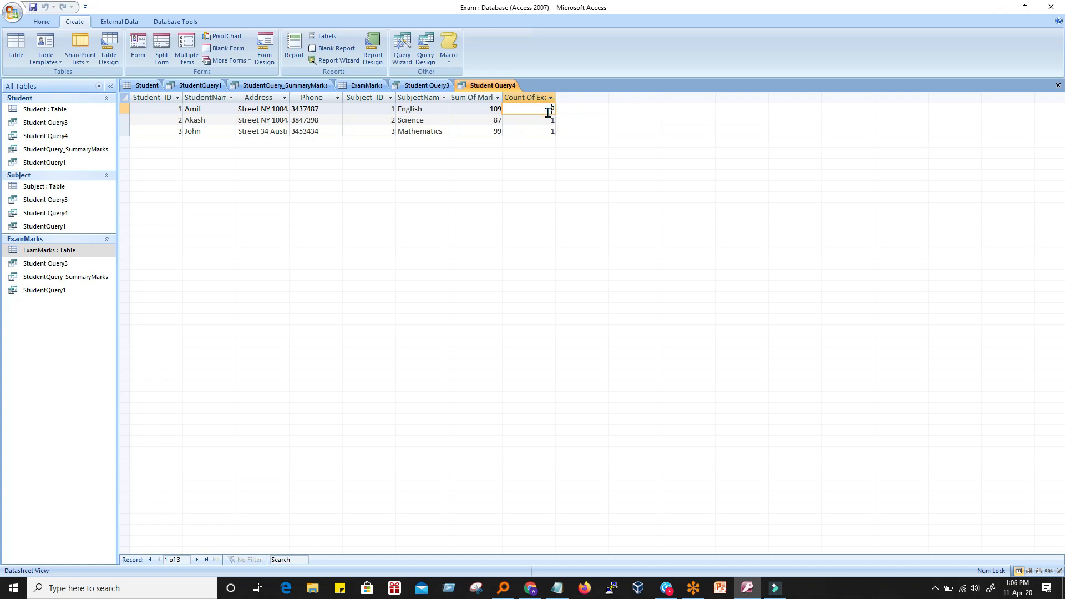
left_click(180, 109)
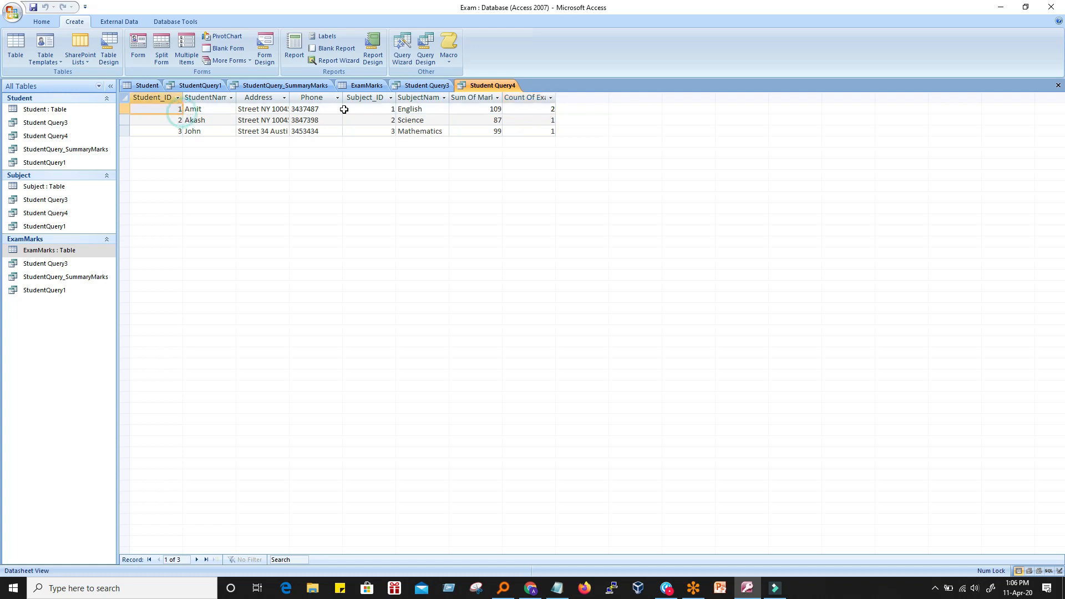
left_click(502, 108)
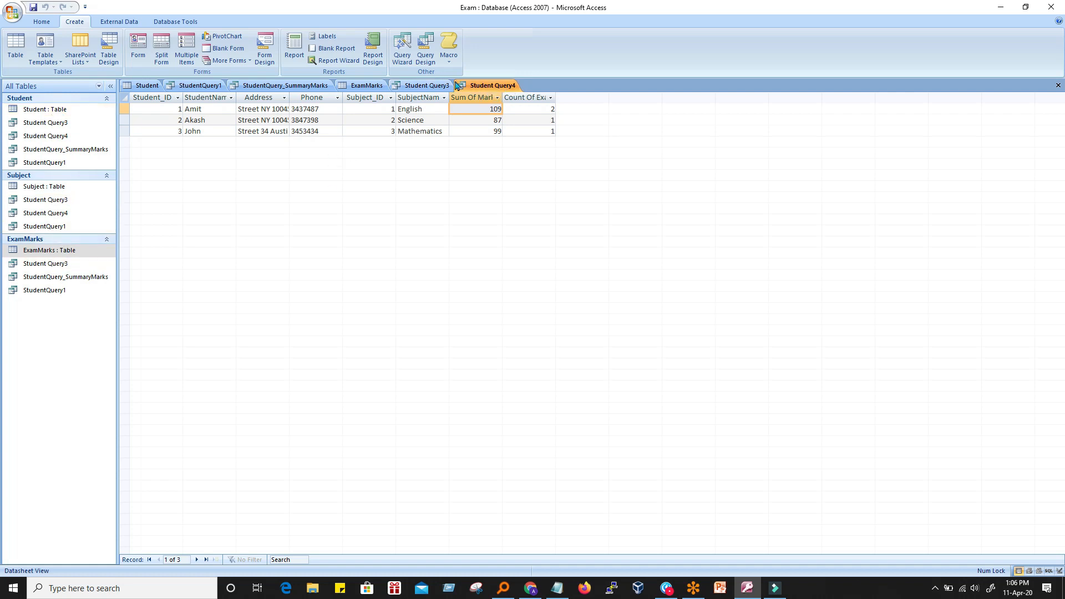
left_click(427, 84)
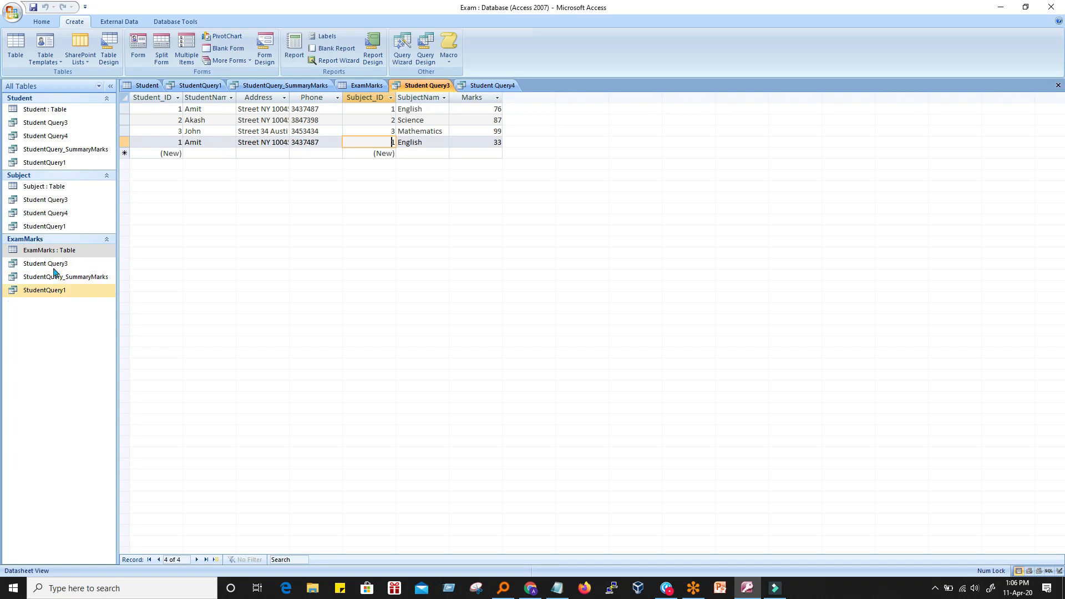
Open Student Query4 in Design View and enlarge the Student Query3 field list to examine its fields and the StudentName column
right_click(51, 213)
left_click(83, 233)
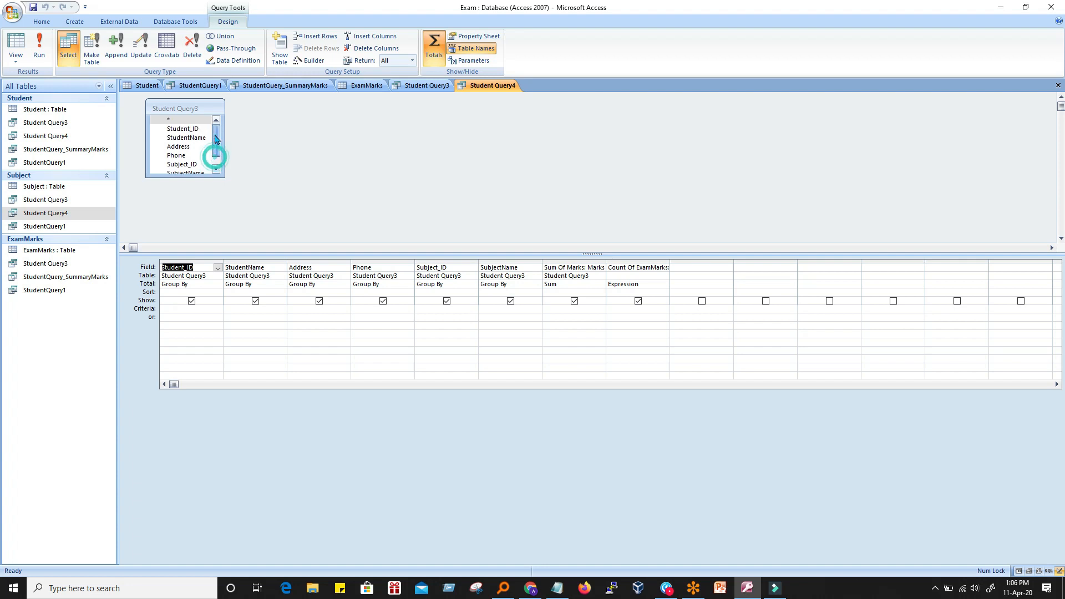
left_click_drag(224, 177, 356, 220)
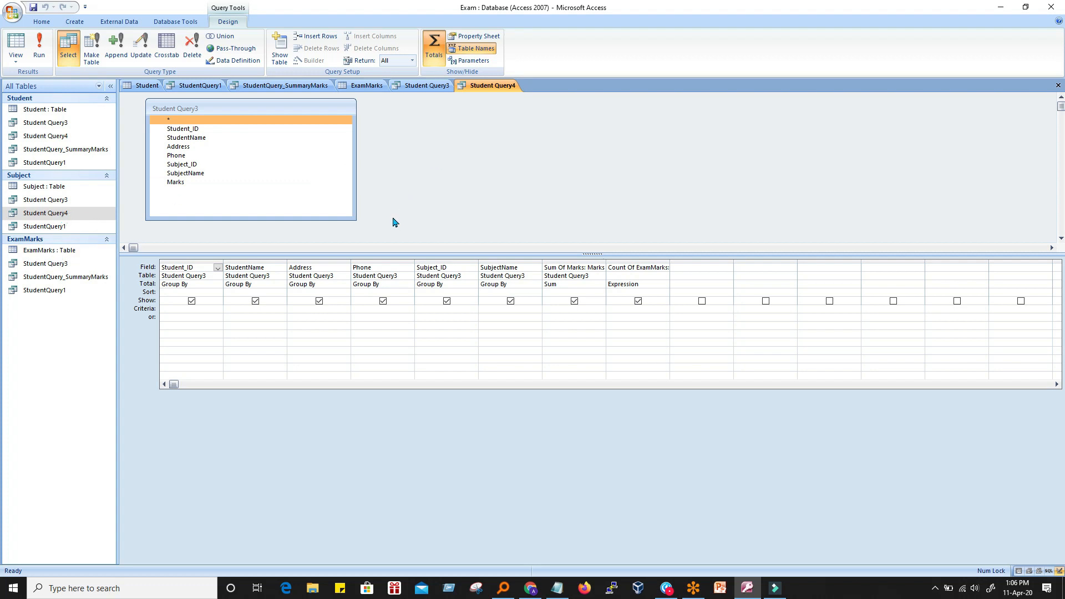
left_click(257, 305)
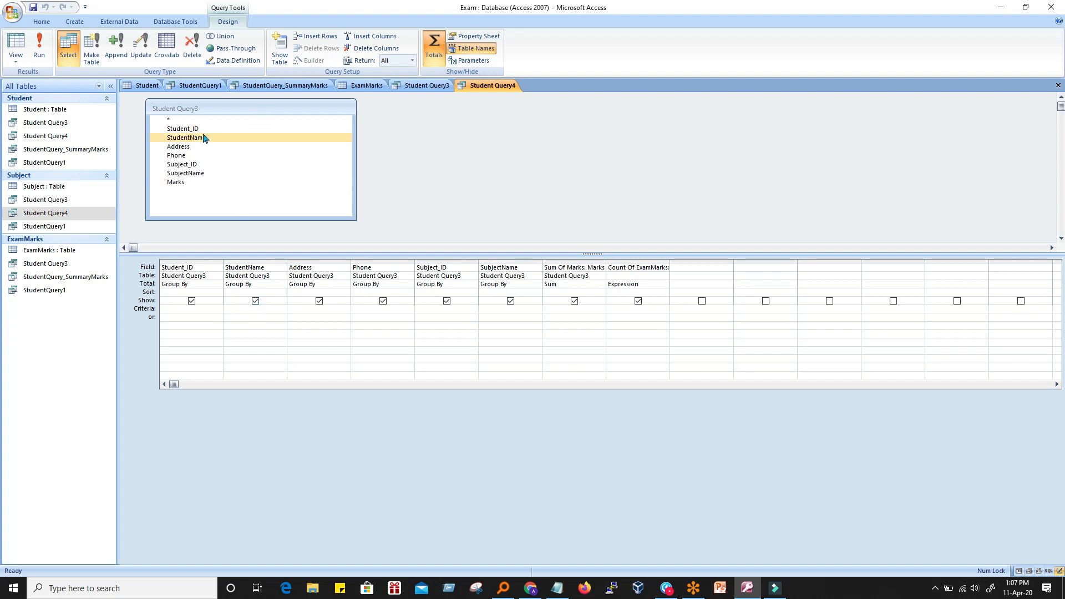
left_click(255, 300)
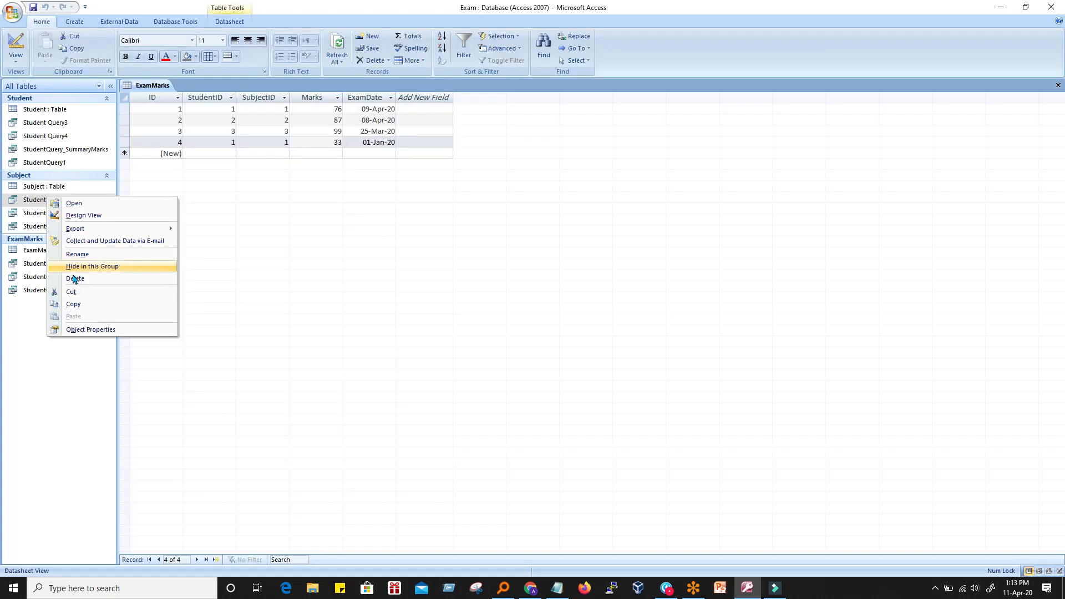
Delete the queries Student Query3, Student Query4, StudentQuery1 and StudentQuery_SummaryMarks from the database
left_click(75, 279)
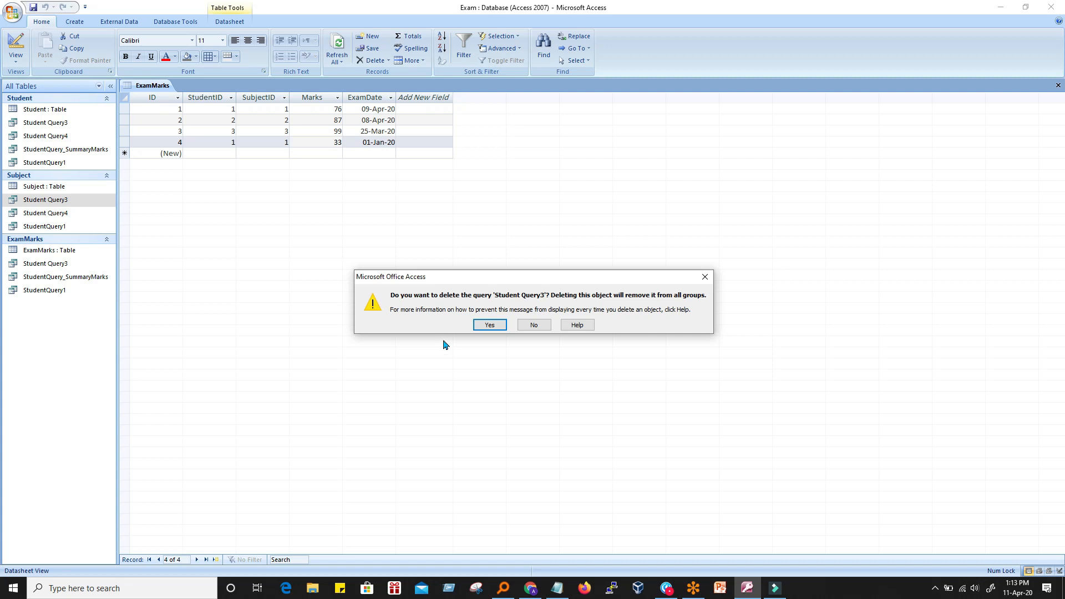
left_click(486, 327)
right_click(42, 186)
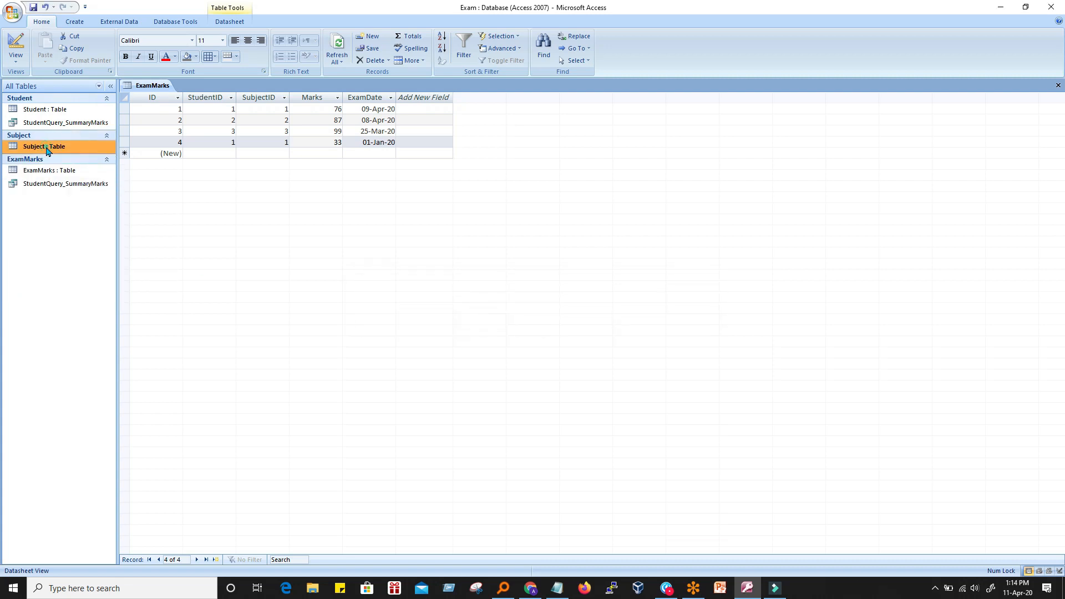
right_click(43, 123)
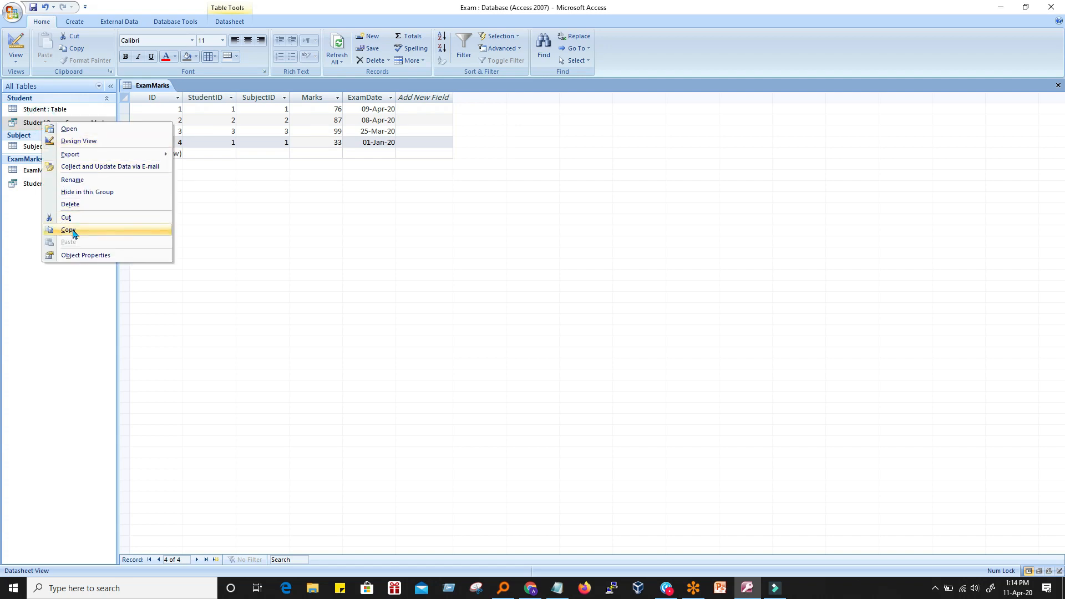
left_click(78, 206)
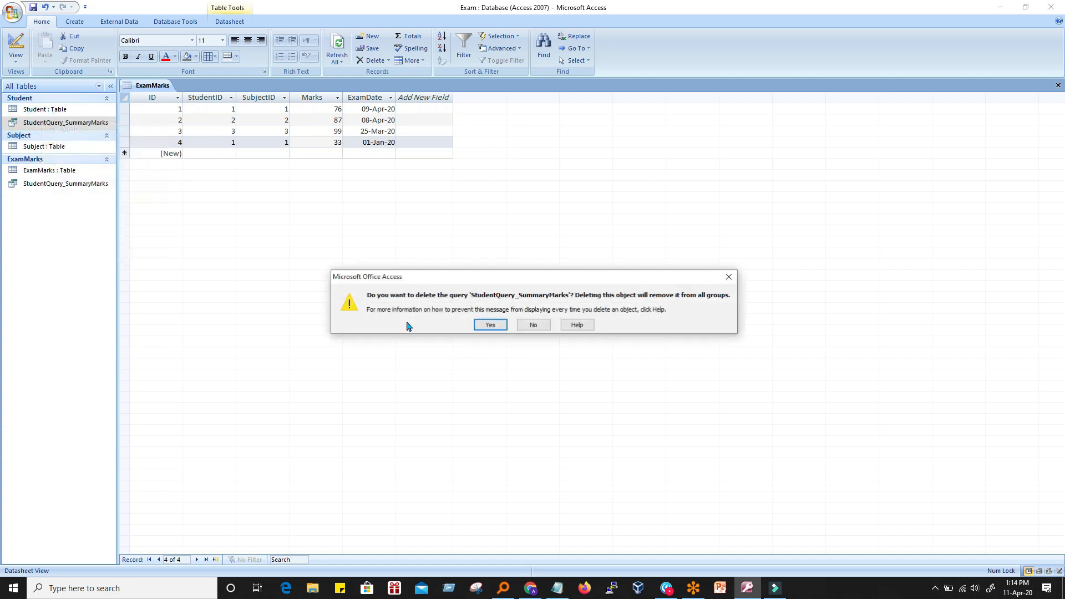
left_click(490, 324)
Open the Student table to view its records, and close it again
left_click(55, 110)
left_click(58, 134)
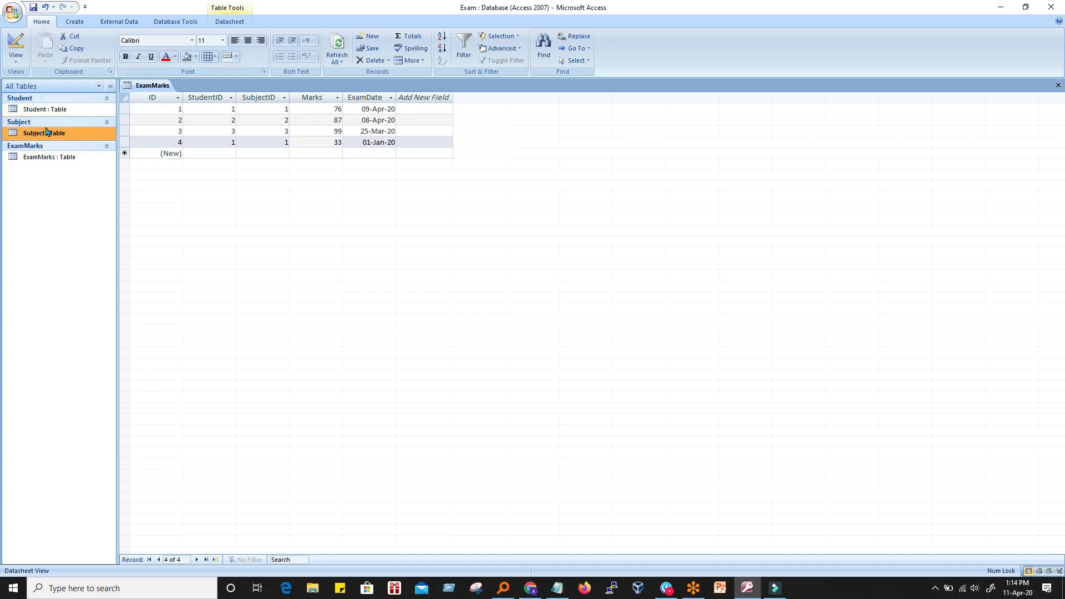
double_click(44, 110)
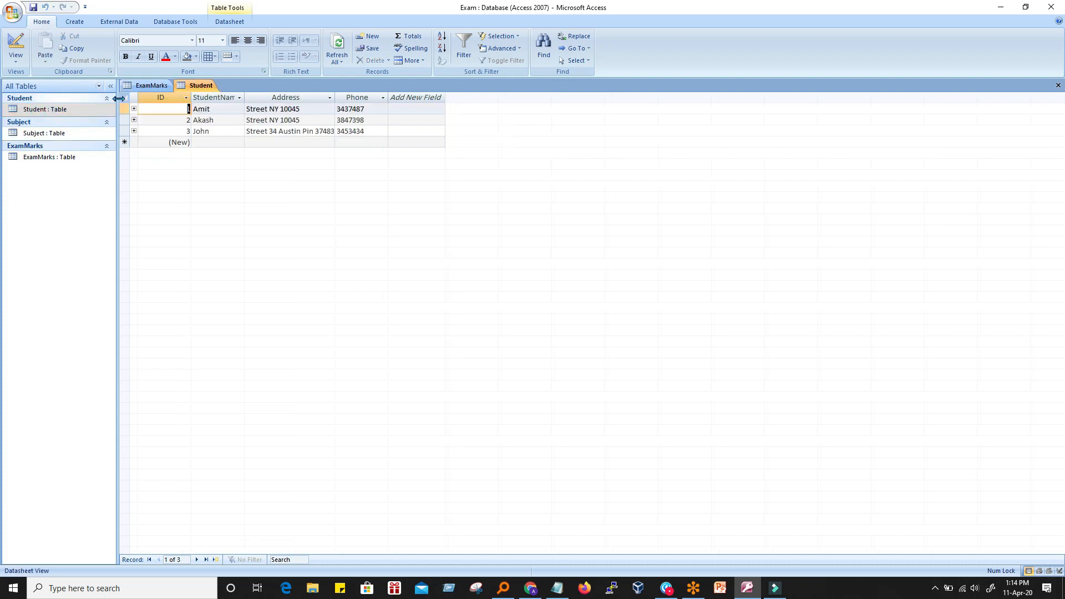
right_click(198, 87)
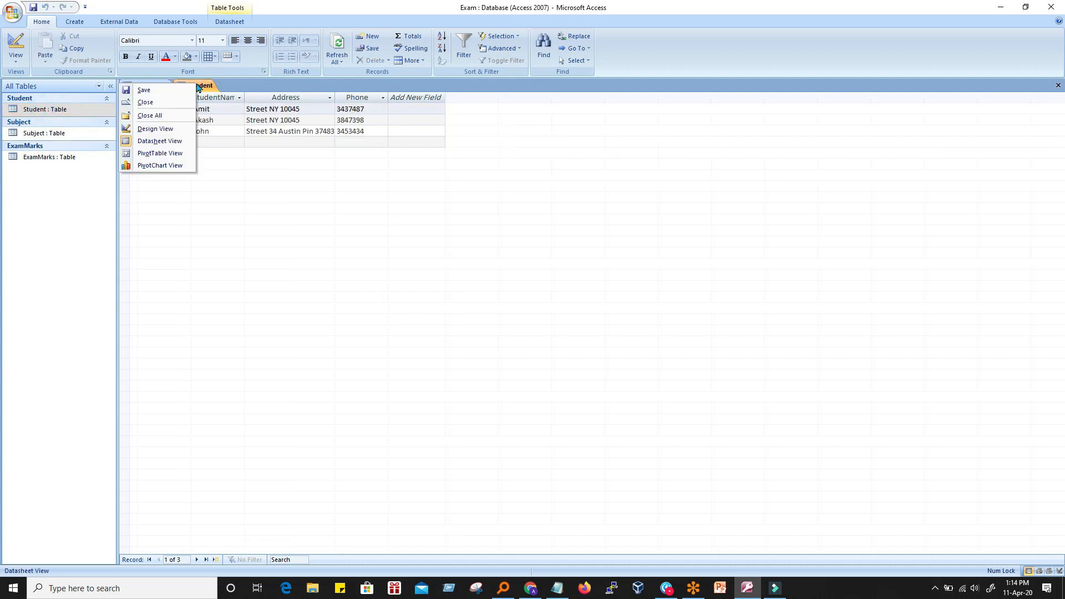
left_click(151, 103)
Inspect the Subject table's field names and data types in Design View, and close it
left_click(24, 135)
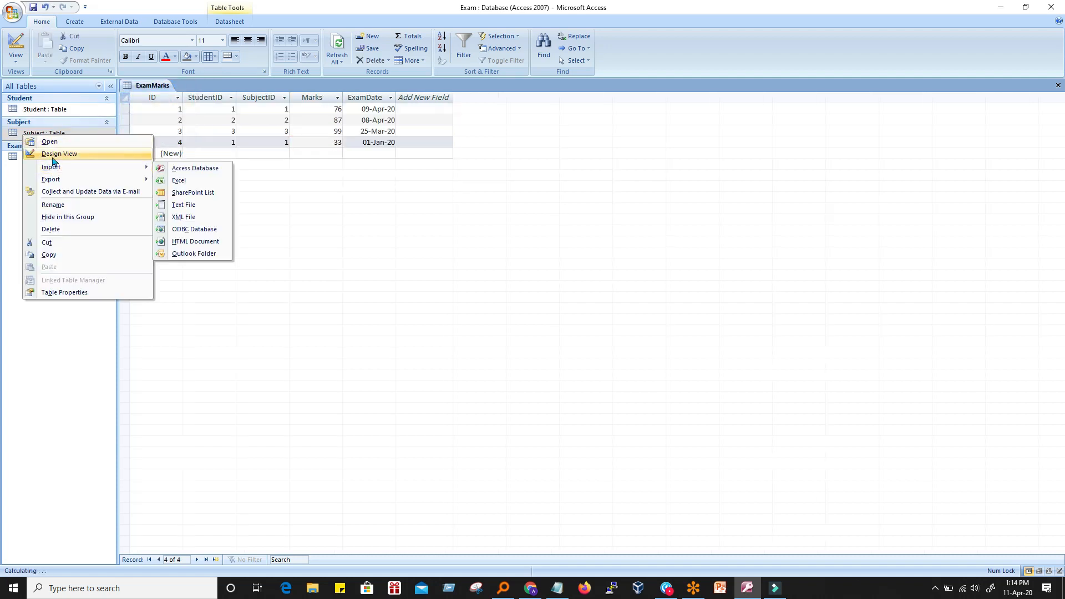
left_click(51, 153)
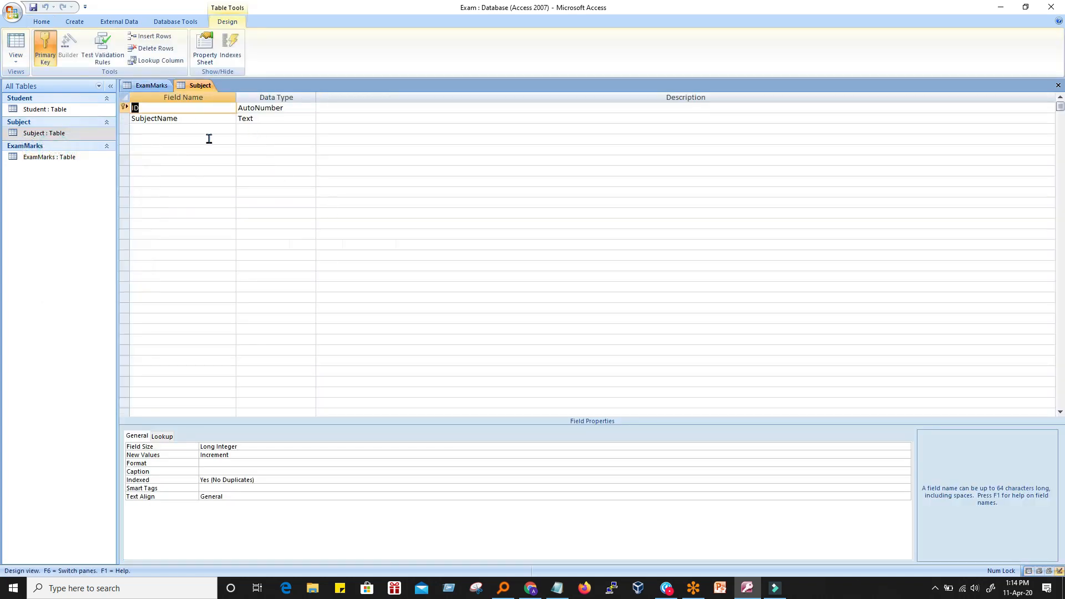
right_click(202, 87)
left_click(165, 106)
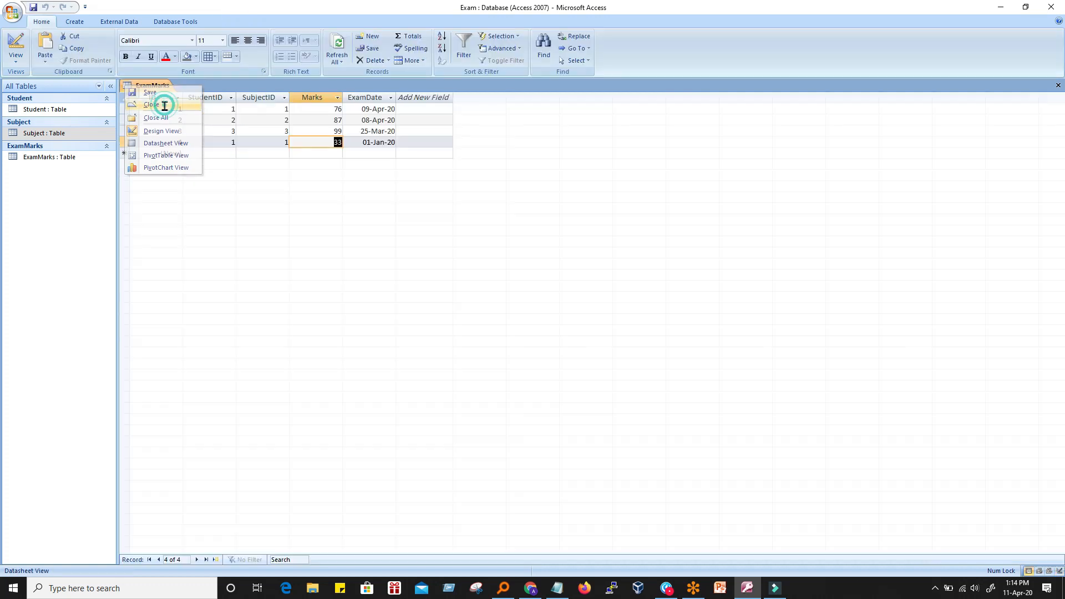
Open the Subject table's records, go through the ID and name of each subject, and close it
double_click(44, 135)
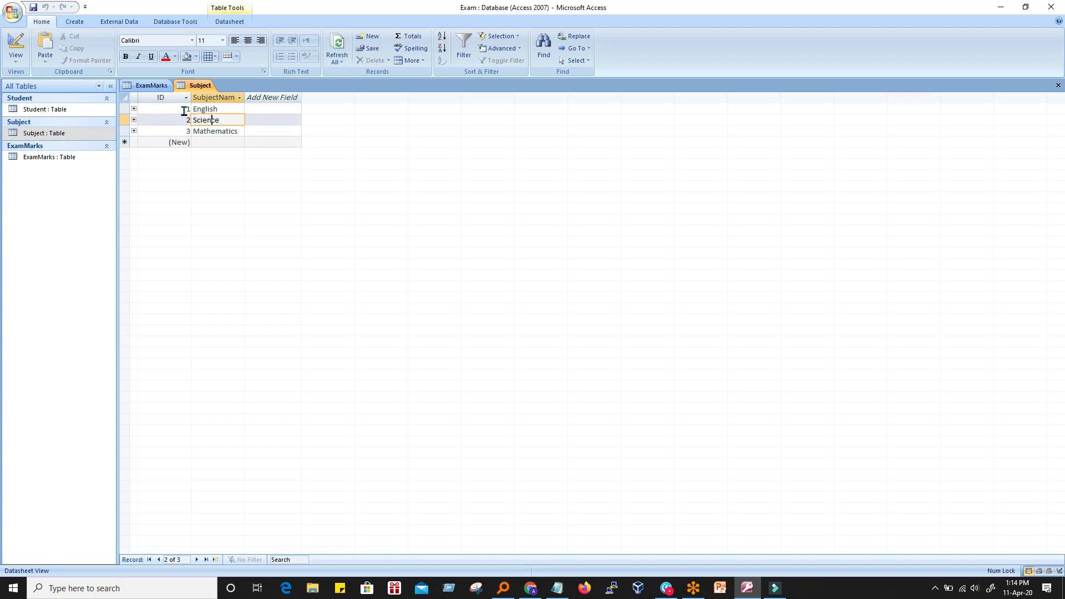
left_click(181, 109)
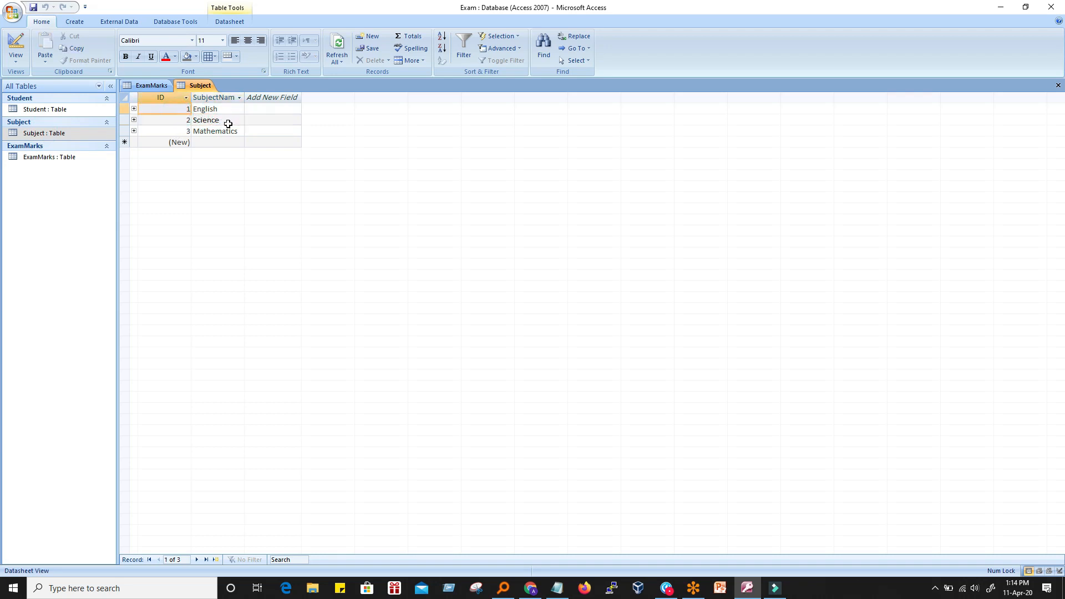
left_click(198, 122)
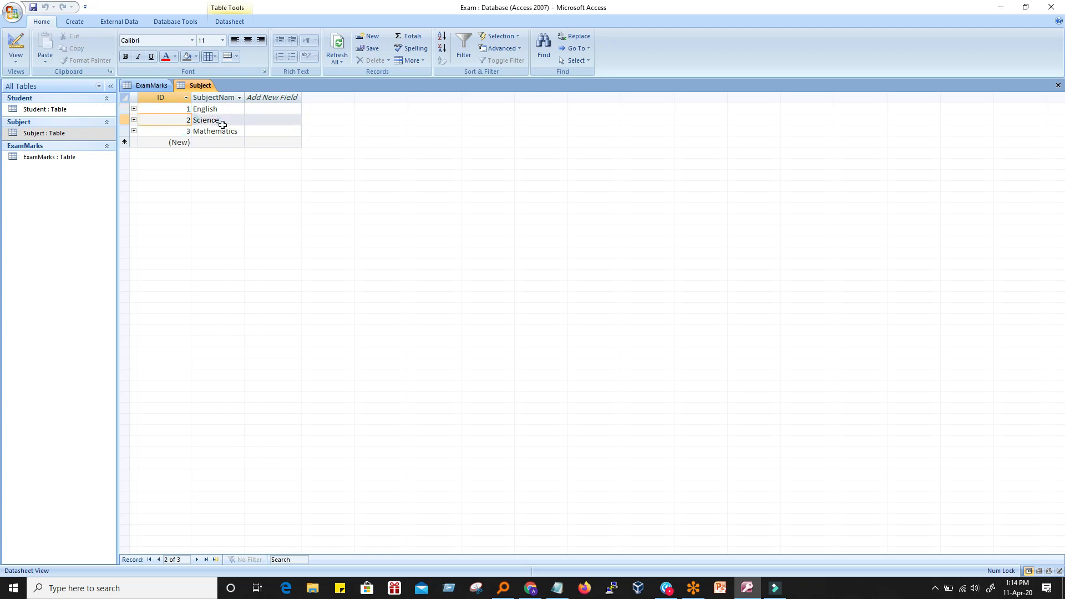
left_click(191, 133)
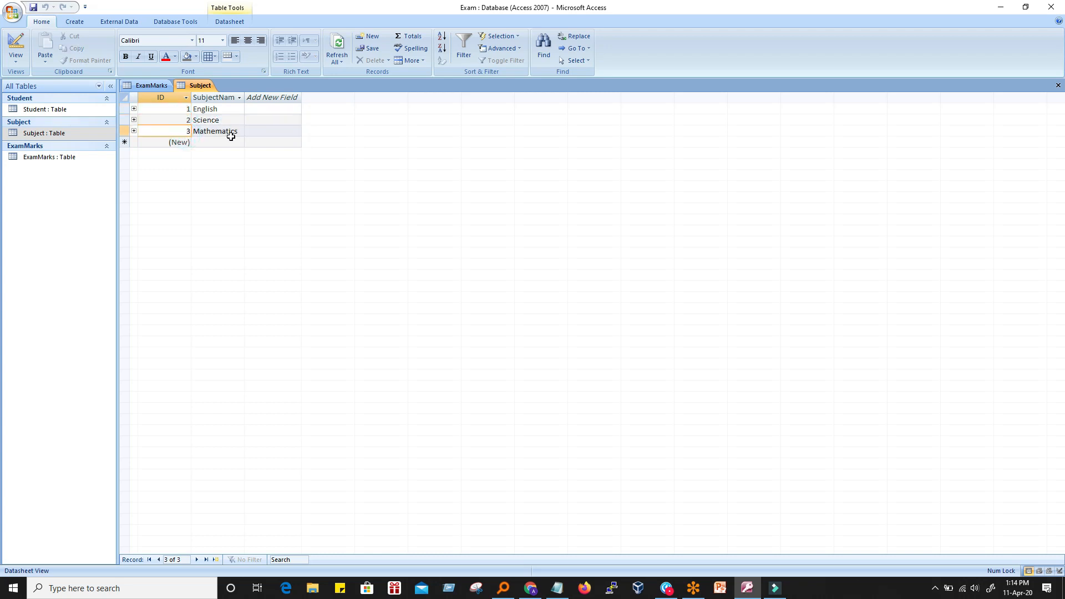
key("Down")
right_click(201, 86)
left_click(180, 105)
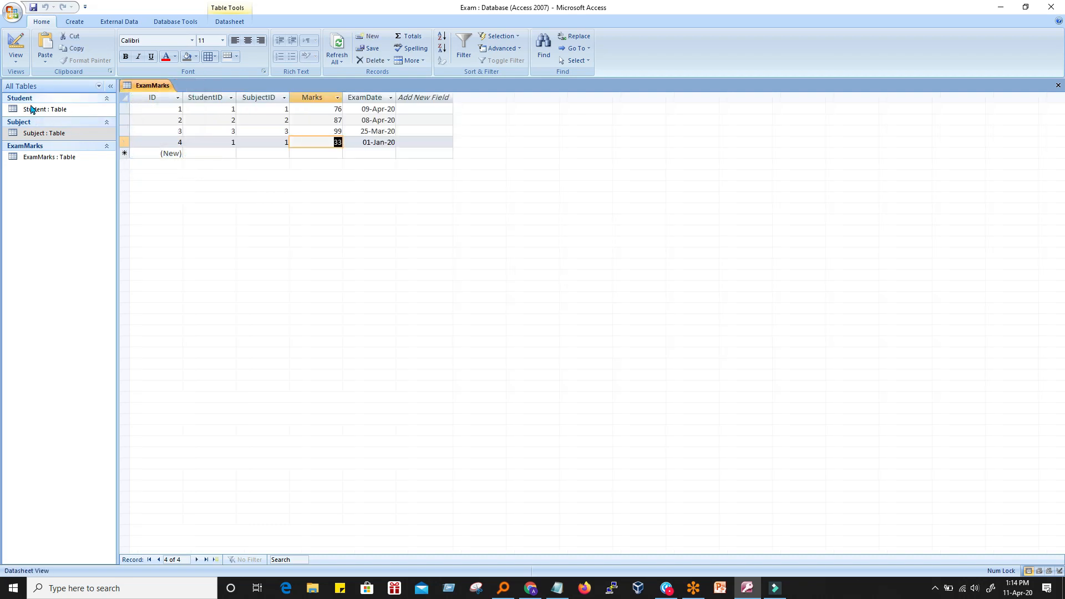
Match the StudentID of the first ExamMarks record with the corresponding student name in the Student table
left_click(47, 158)
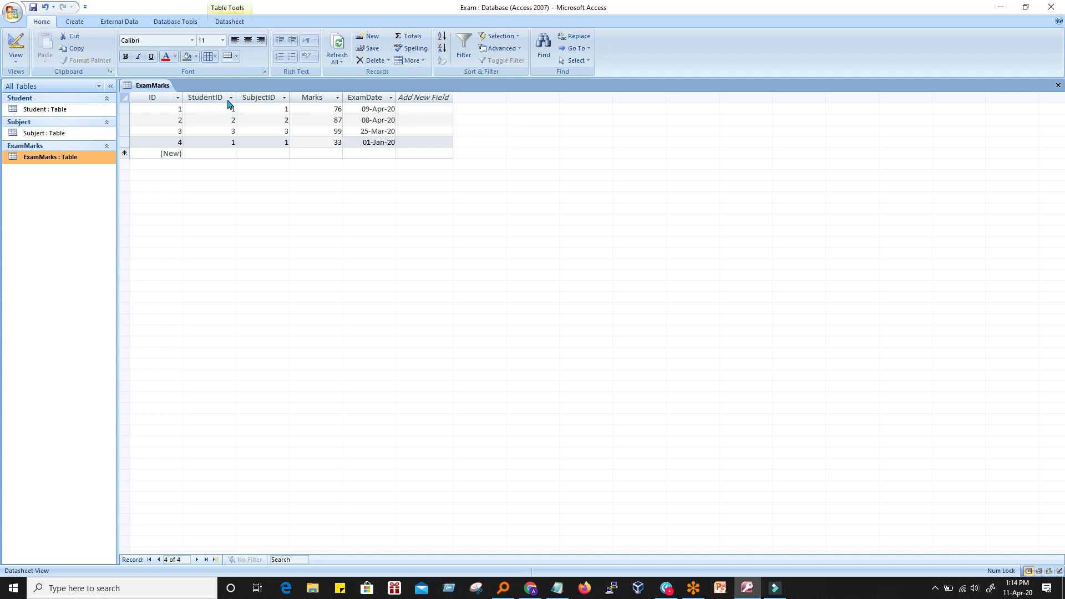
left_click_drag(223, 110, 236, 108)
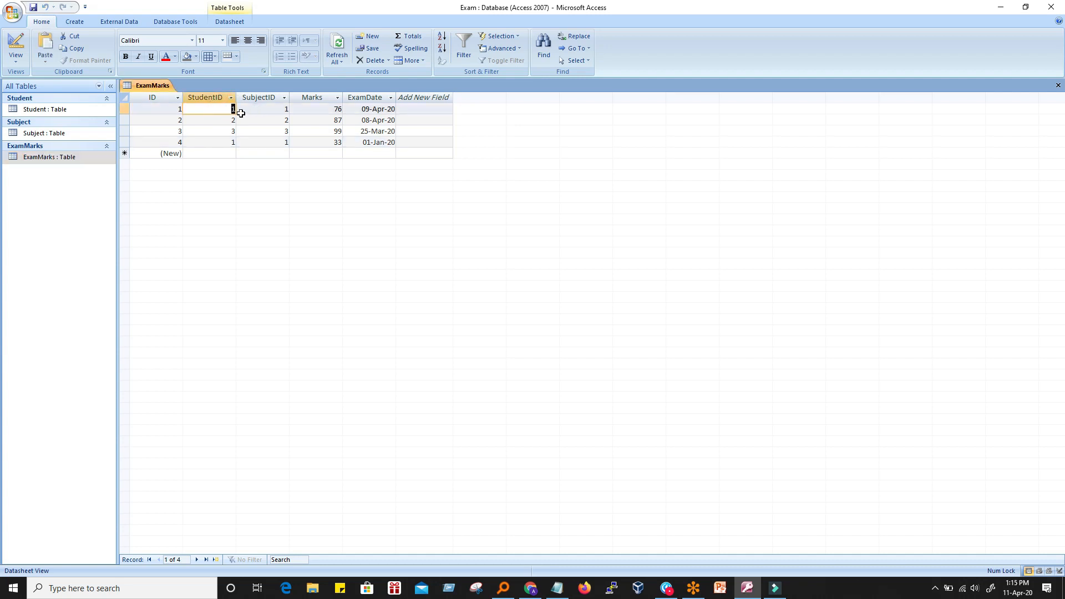
left_click(214, 216)
left_click(52, 101)
left_click(52, 105)
double_click(49, 110)
left_click(208, 108)
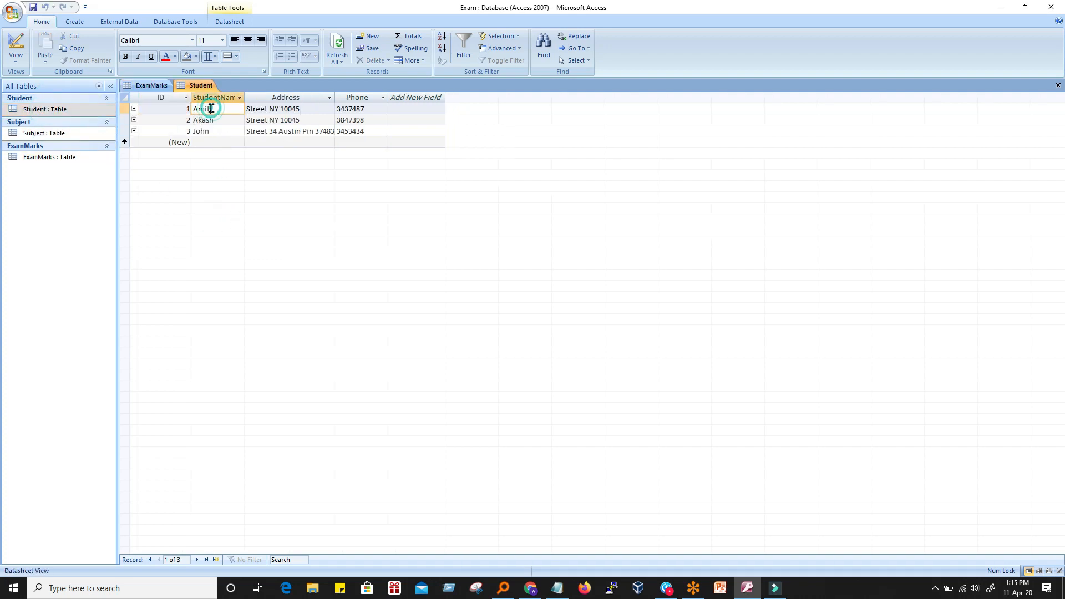
left_click_drag(195, 109, 217, 112)
Return to ExamMarks and match the first record's SubjectID with the corresponding subject name in the Subject table
left_click(61, 134)
left_click(49, 157)
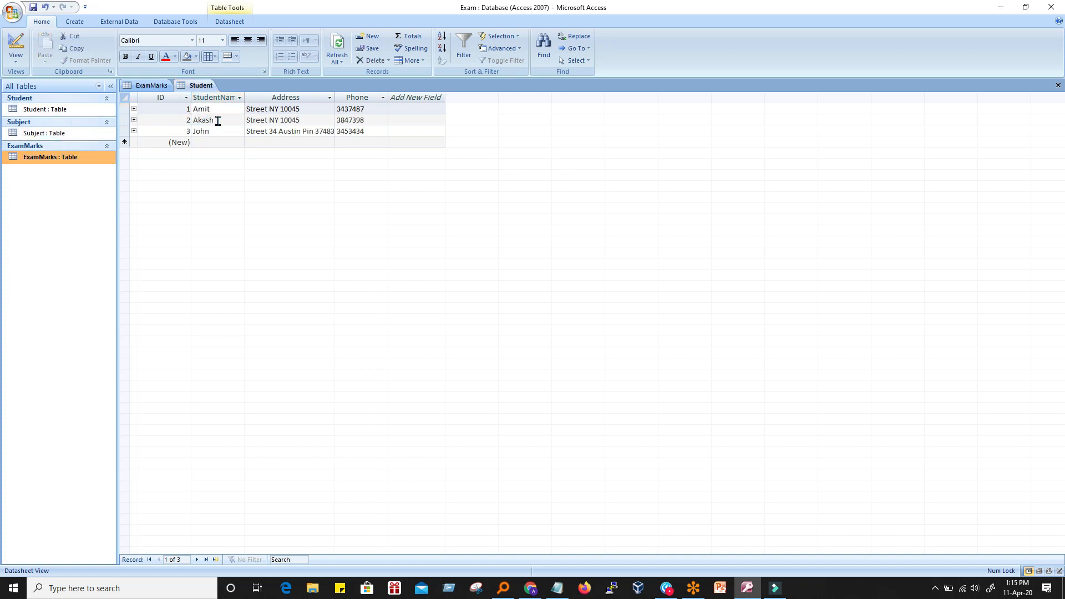
double_click(66, 158)
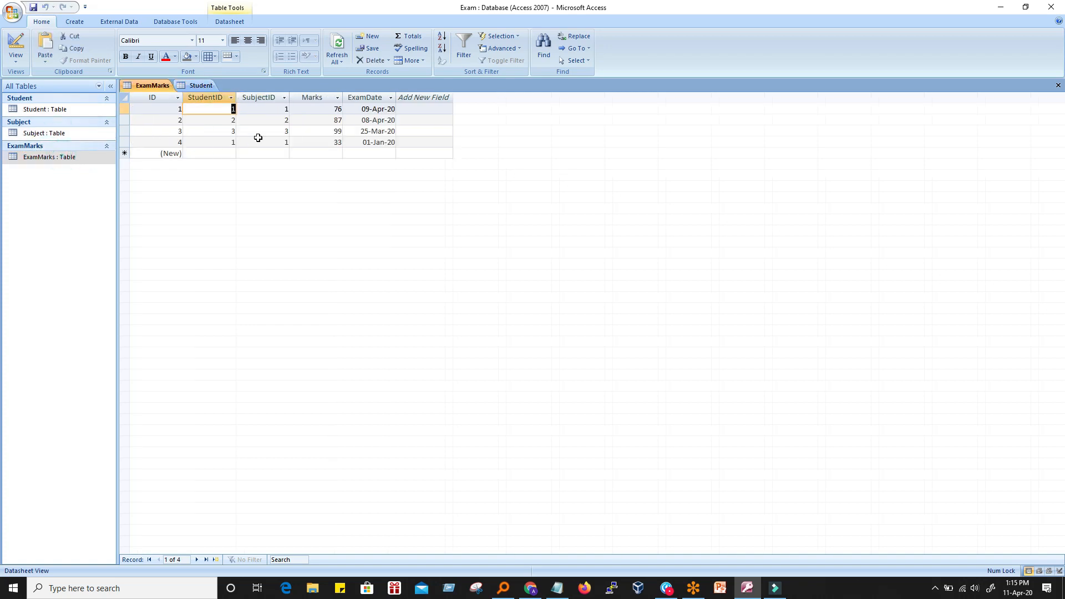
left_click(287, 110)
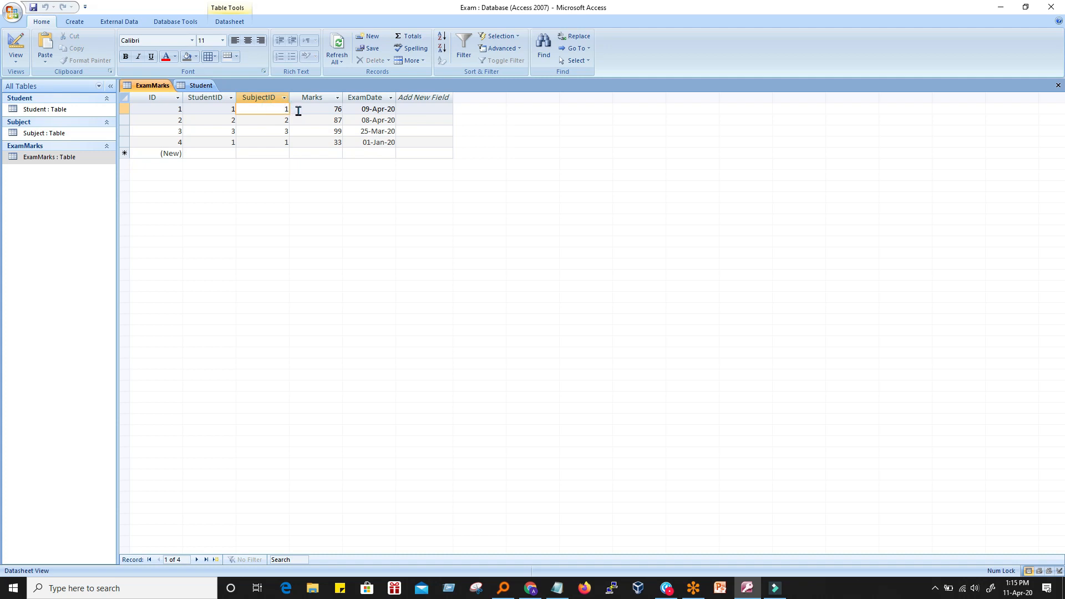
left_click(50, 134)
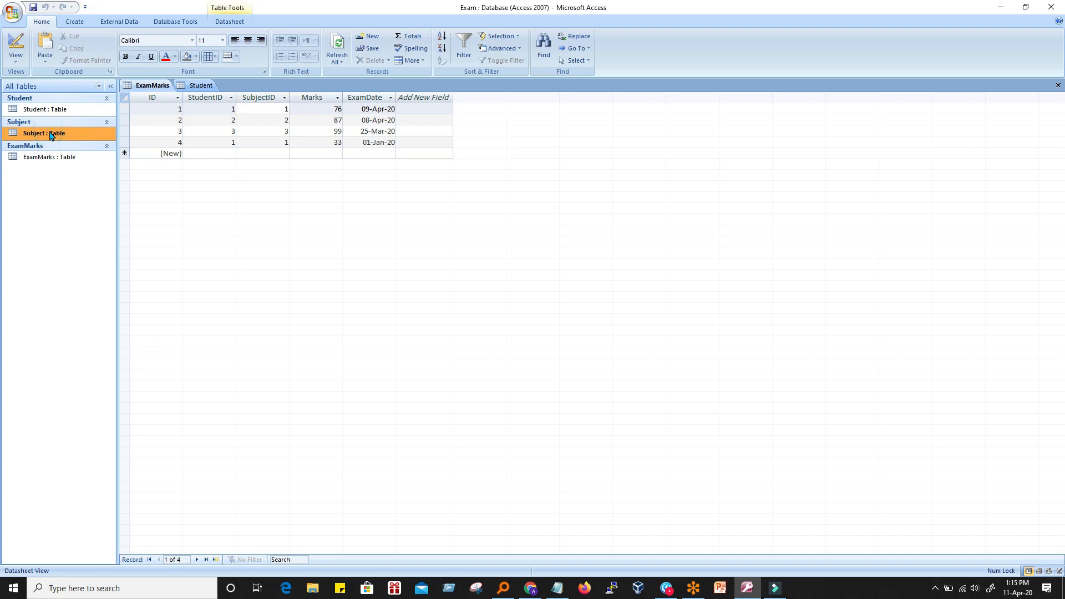
double_click(50, 134)
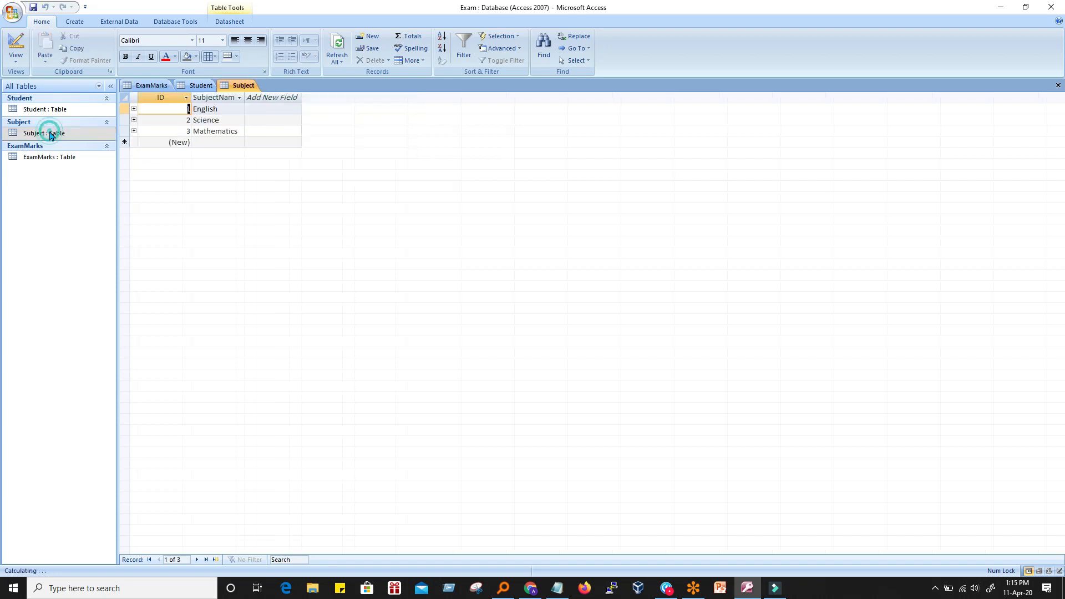
left_click(198, 110)
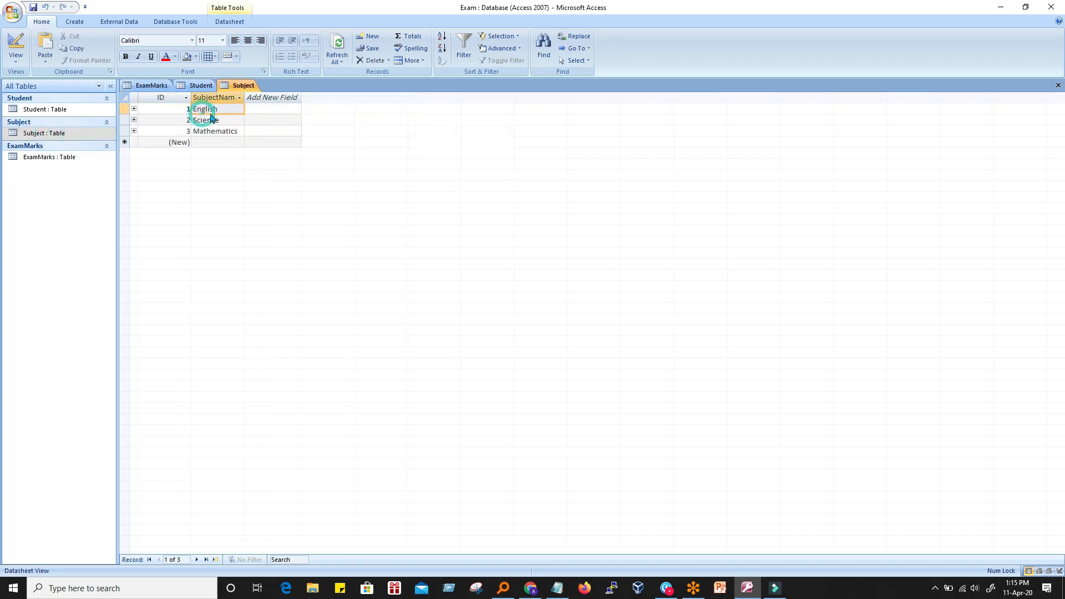
Return to ExamMarks and go through the first record's StudentID, SubjectID, Marks and ExamDate values
left_click(44, 148)
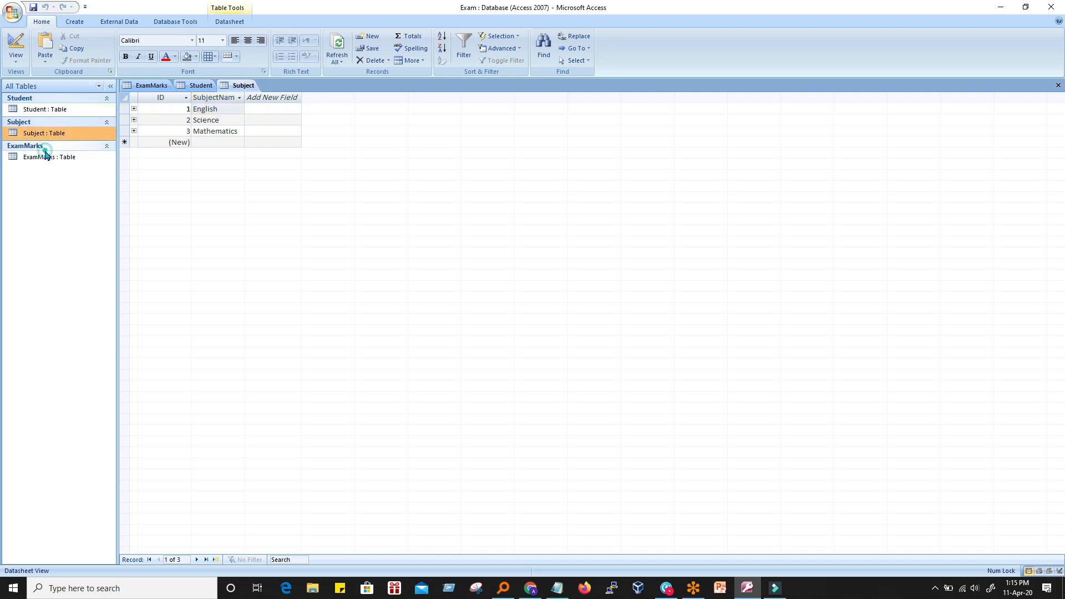
left_click(43, 135)
left_click(44, 145)
double_click(44, 157)
left_click(336, 111)
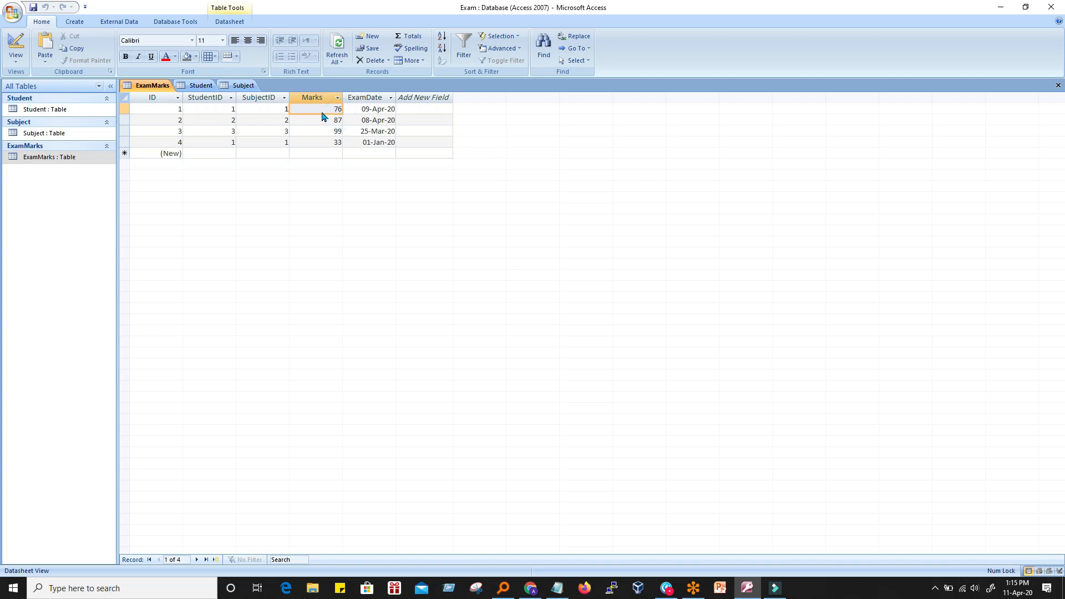
left_click(203, 112)
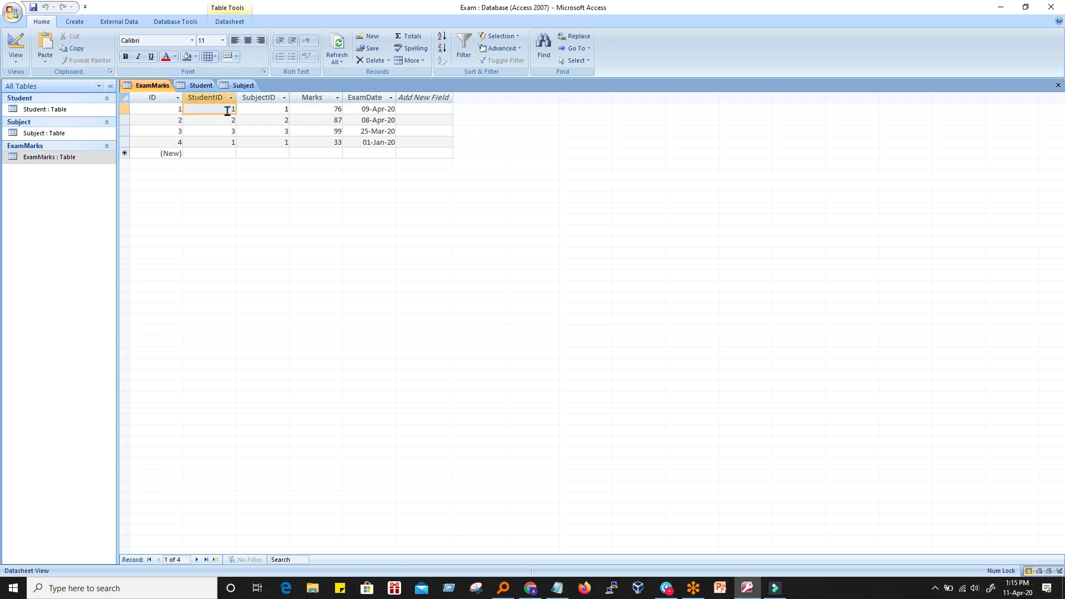
left_click(250, 111)
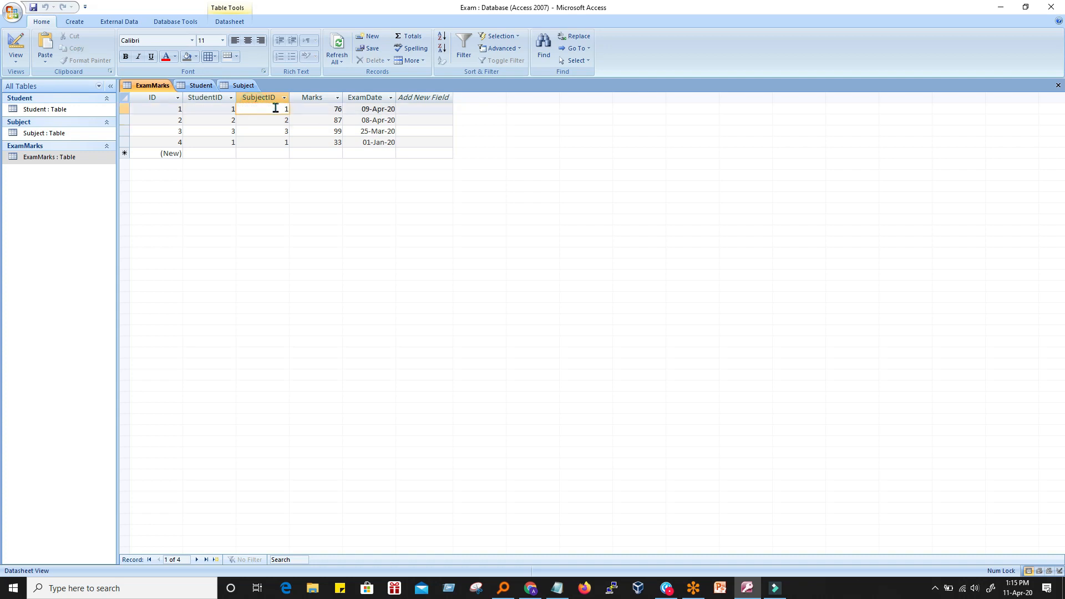
left_click(224, 113)
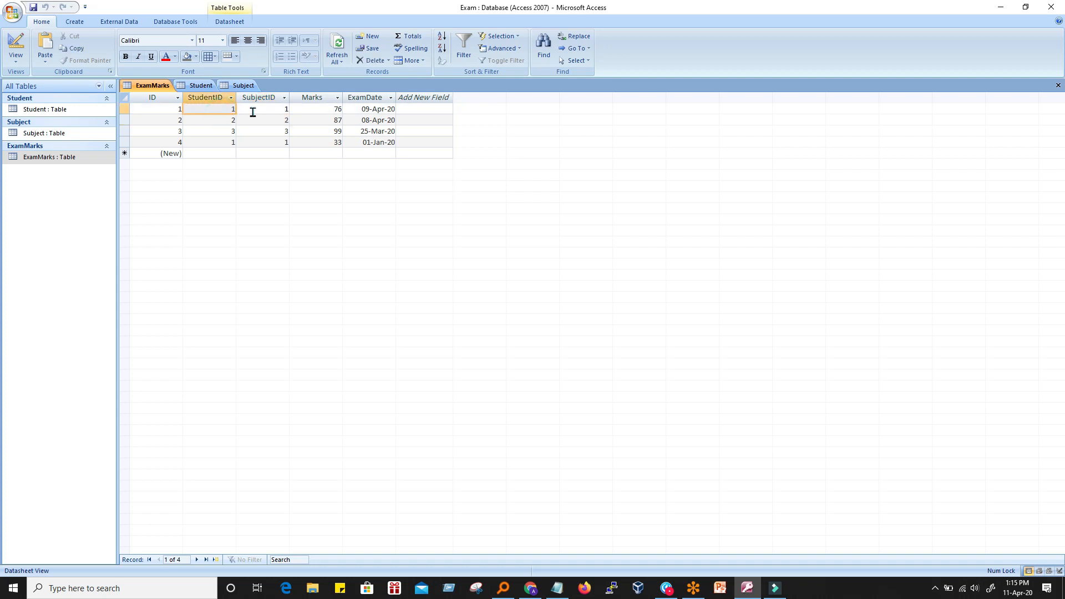
left_click(252, 112)
left_click(336, 112)
left_click(281, 111)
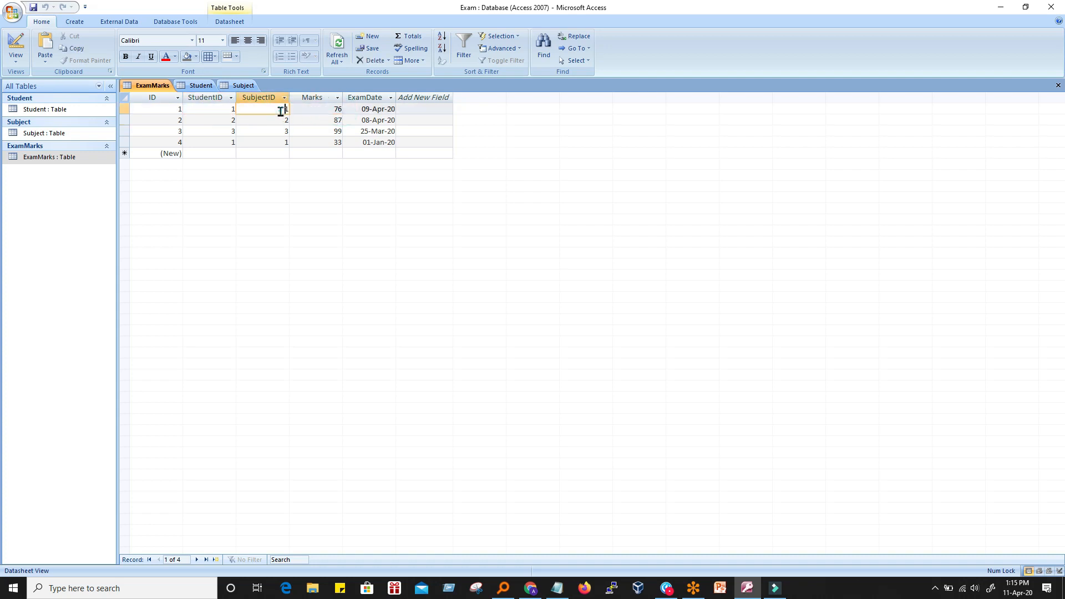
left_click(368, 109)
left_click_drag(360, 109, 391, 111)
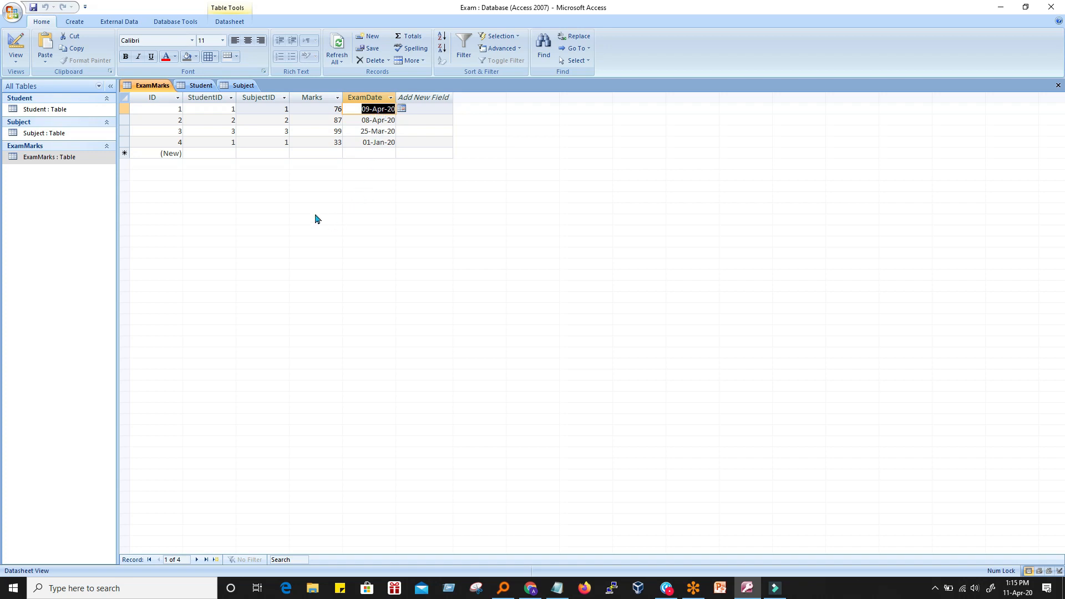
left_click(284, 200)
Go through the StudentID, SubjectID, Marks and ExamDate of the fourth ExamMarks record
left_click(173, 120)
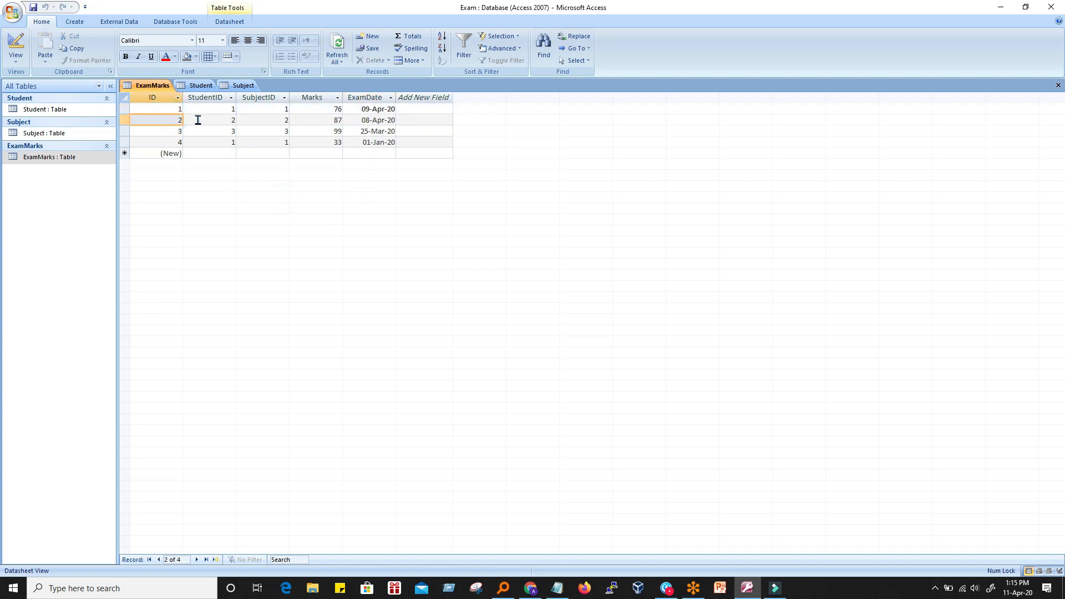
left_click(172, 142)
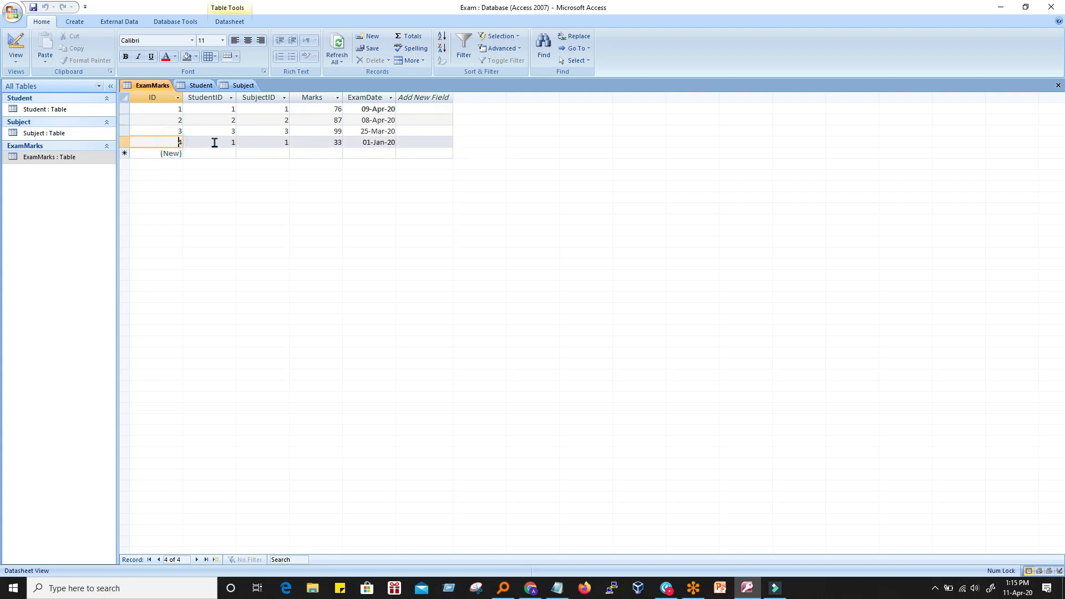
left_click(226, 142)
key("Delete")
key("ctrl+z")
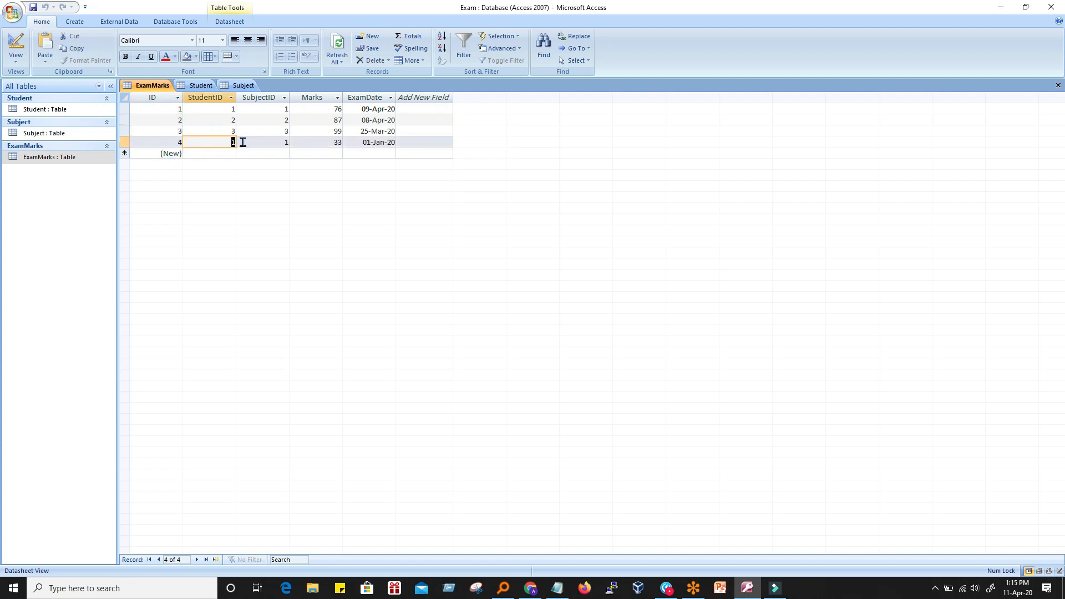
left_click(278, 143)
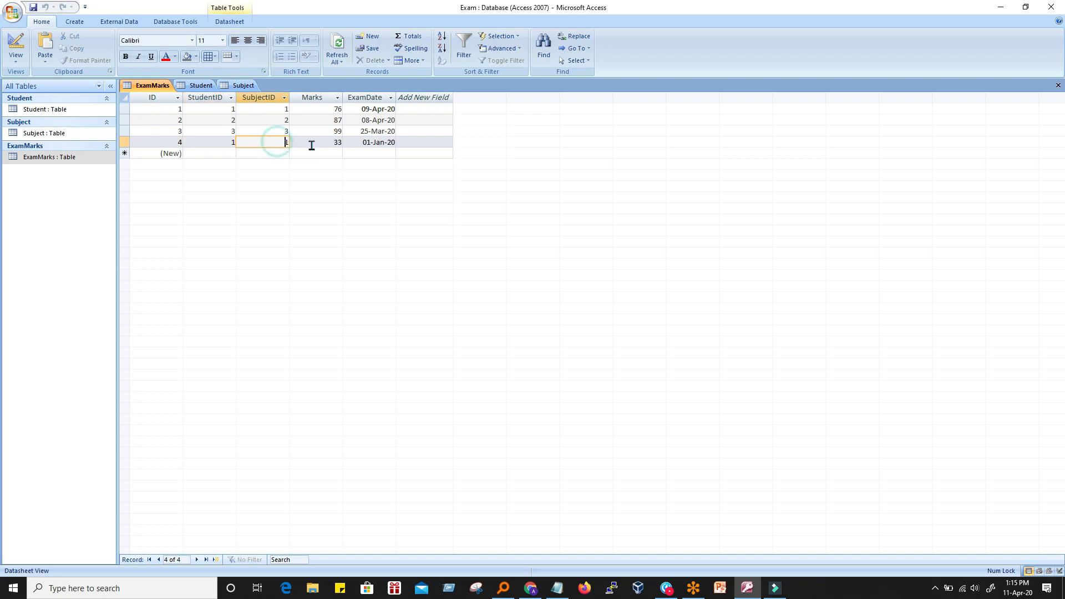
left_click(316, 143)
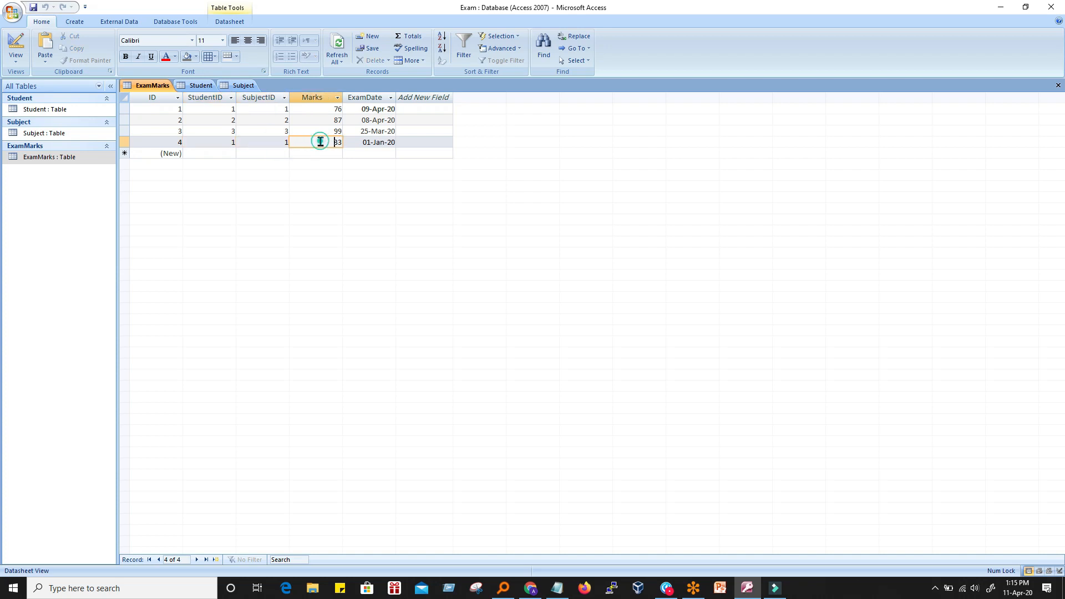
left_click(354, 147)
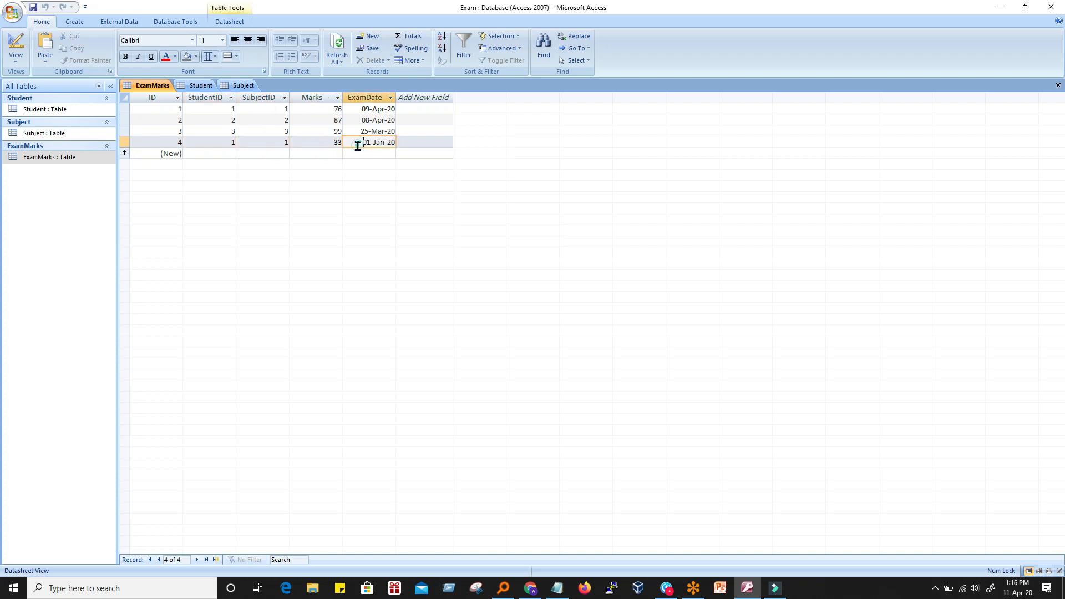
left_click(216, 143)
left_click(278, 143)
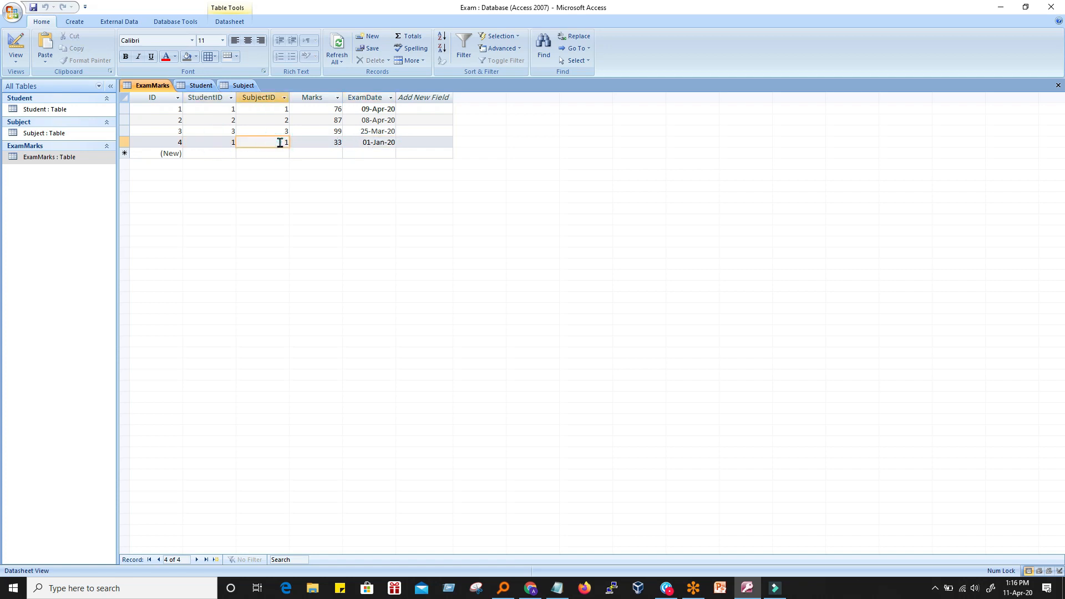
left_click(315, 144)
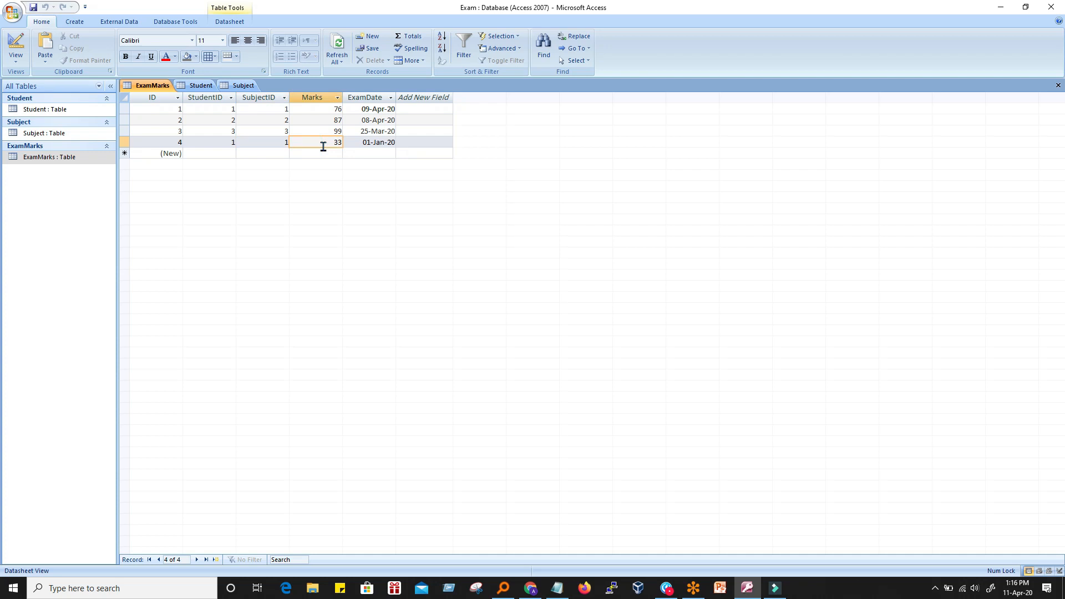
left_click_drag(358, 143, 397, 142)
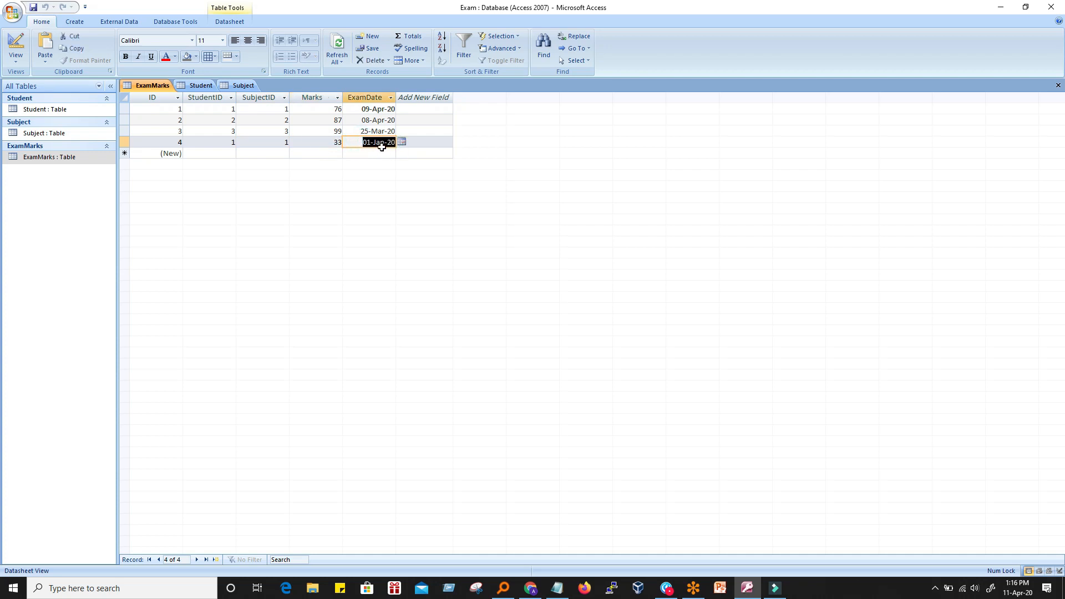
Compare the first ExamMarks record's student, subject, marks and exam date with those of the fourth record
left_click(358, 110)
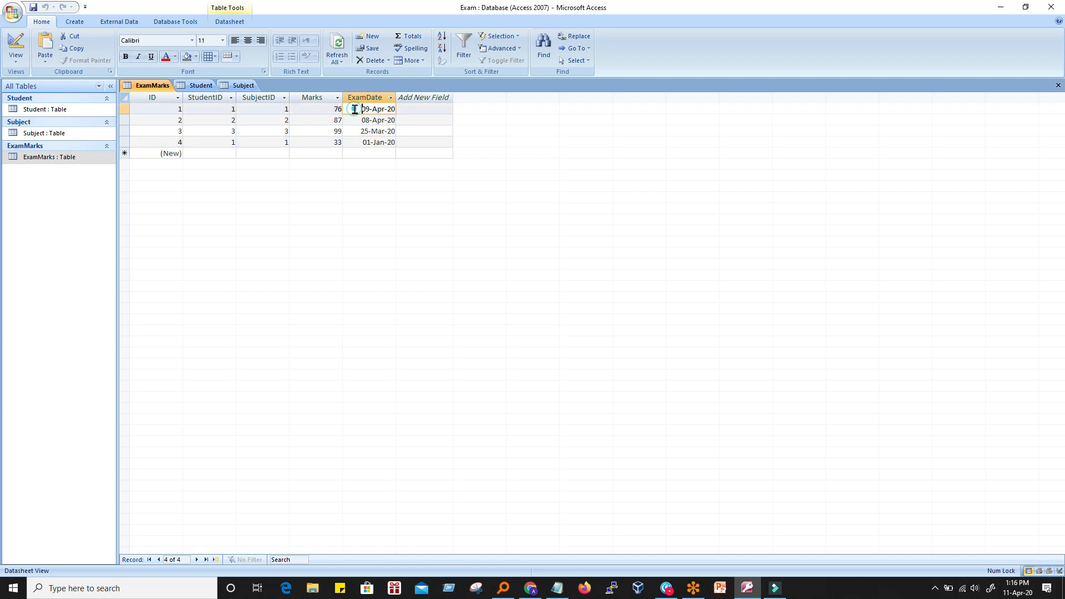
left_click(199, 107)
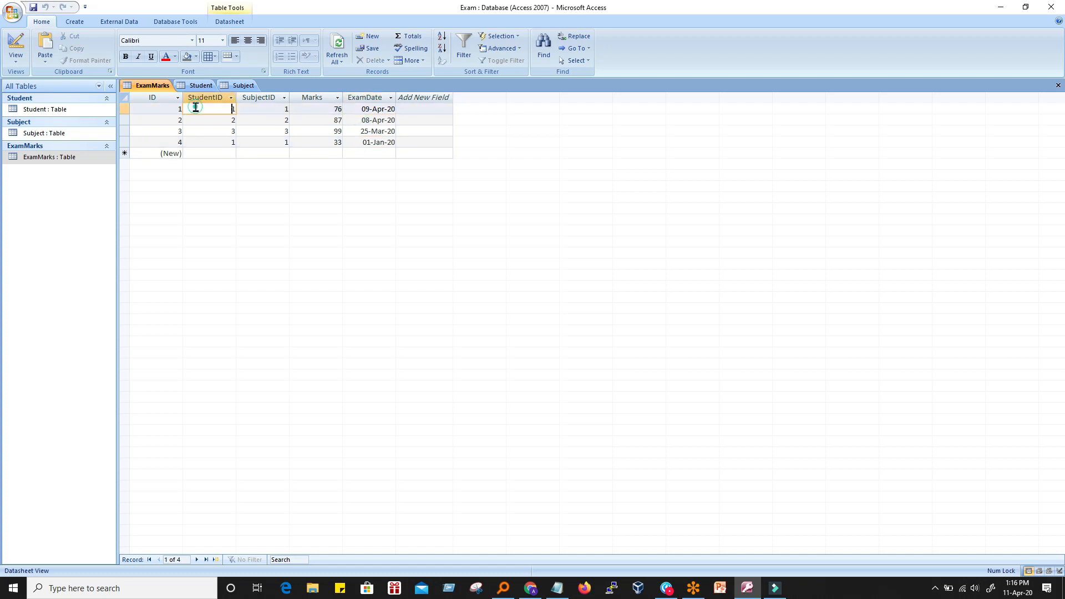
left_click(271, 109)
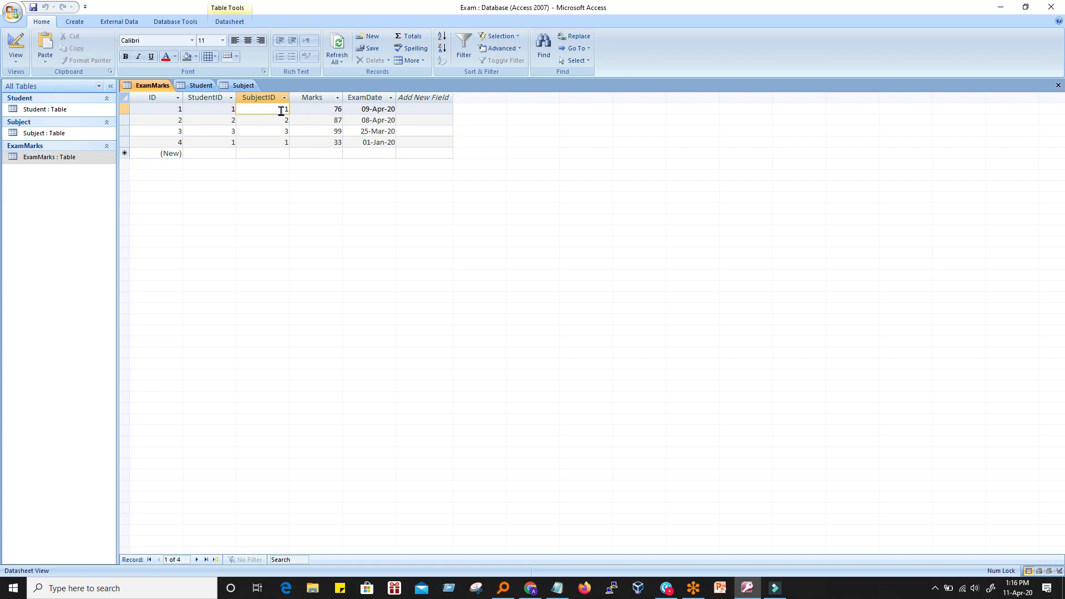
left_click(327, 108)
left_click(358, 108)
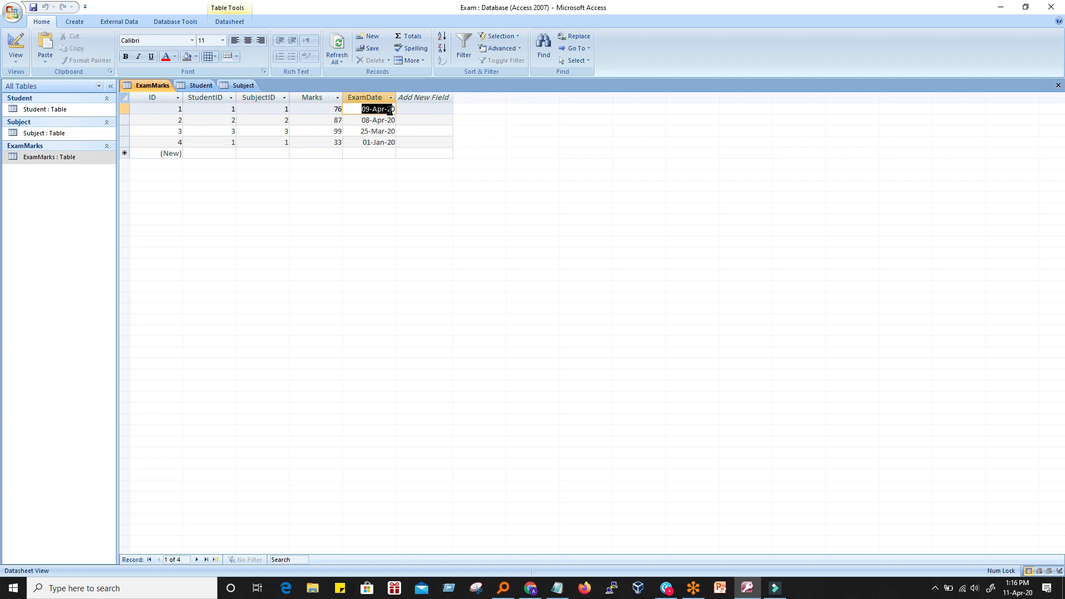
left_click(330, 108)
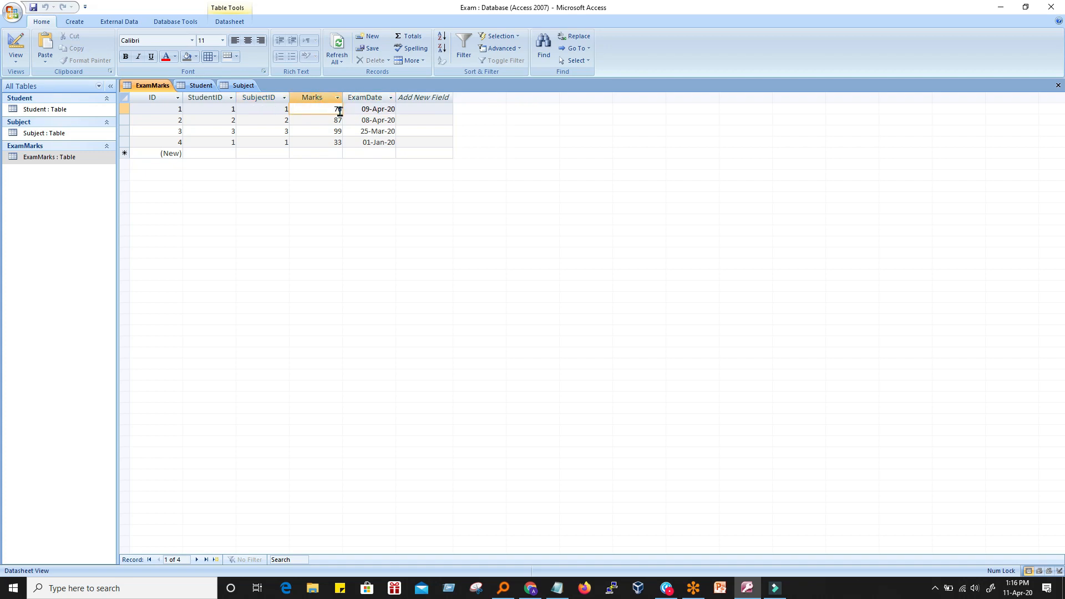
Start a new query with the Simple Query Wizard
left_click(178, 22)
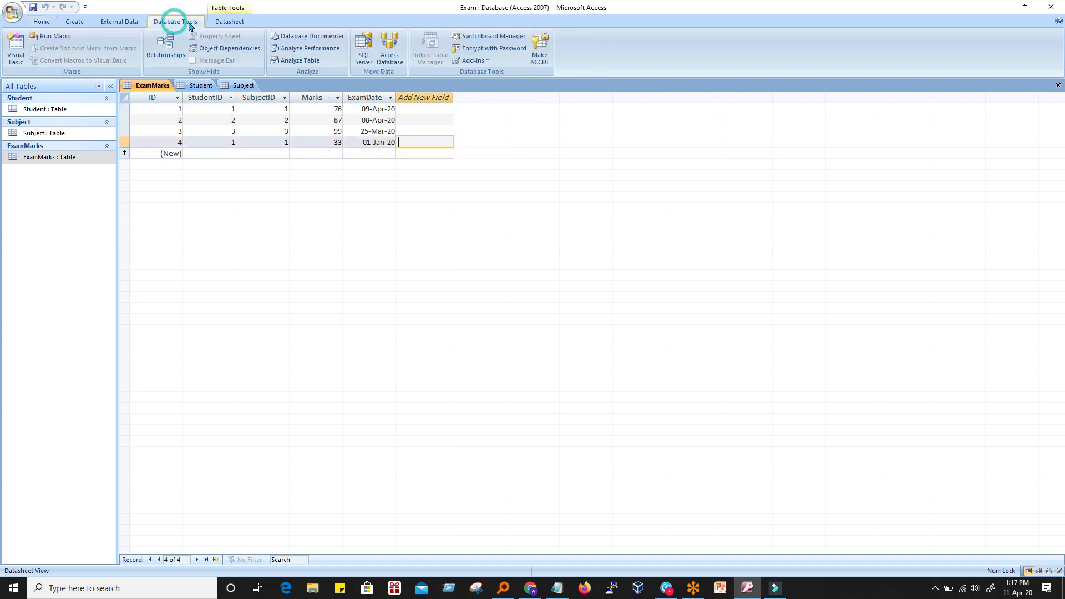
left_click(226, 23)
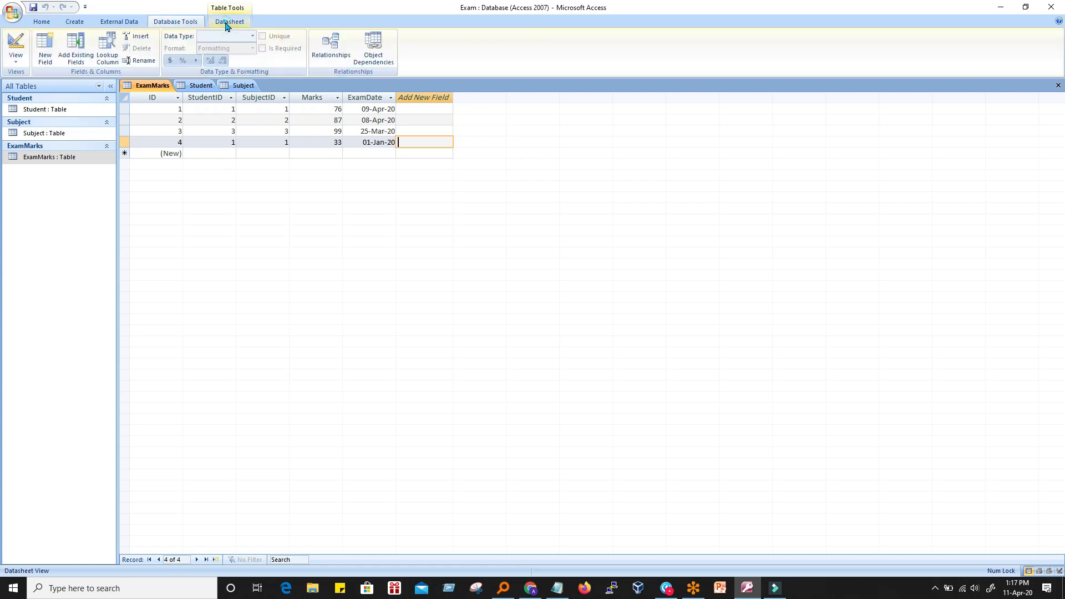
left_click(176, 23)
left_click(81, 23)
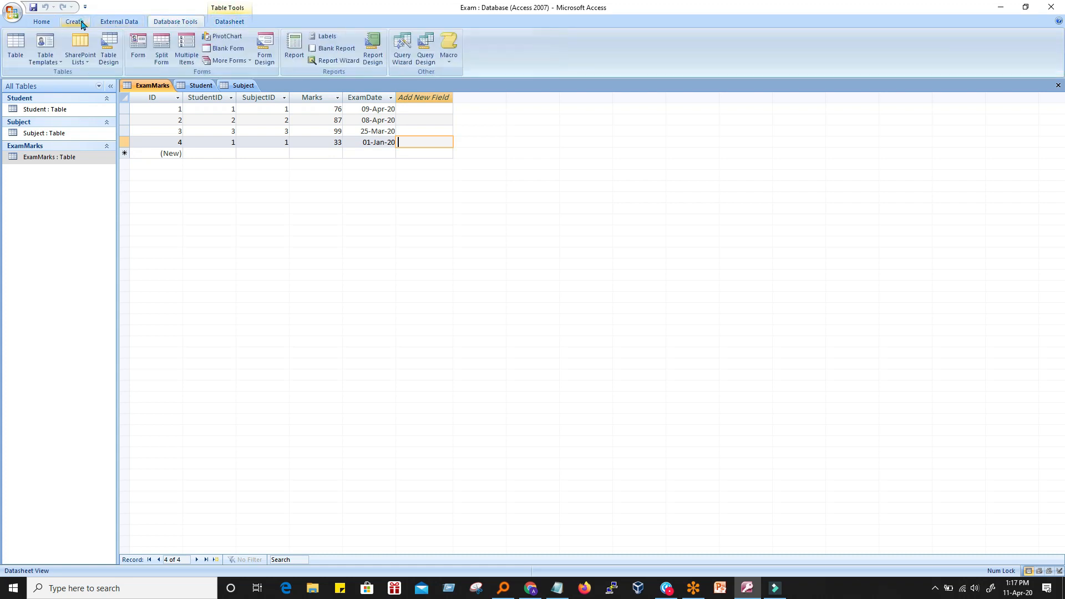
left_click(403, 56)
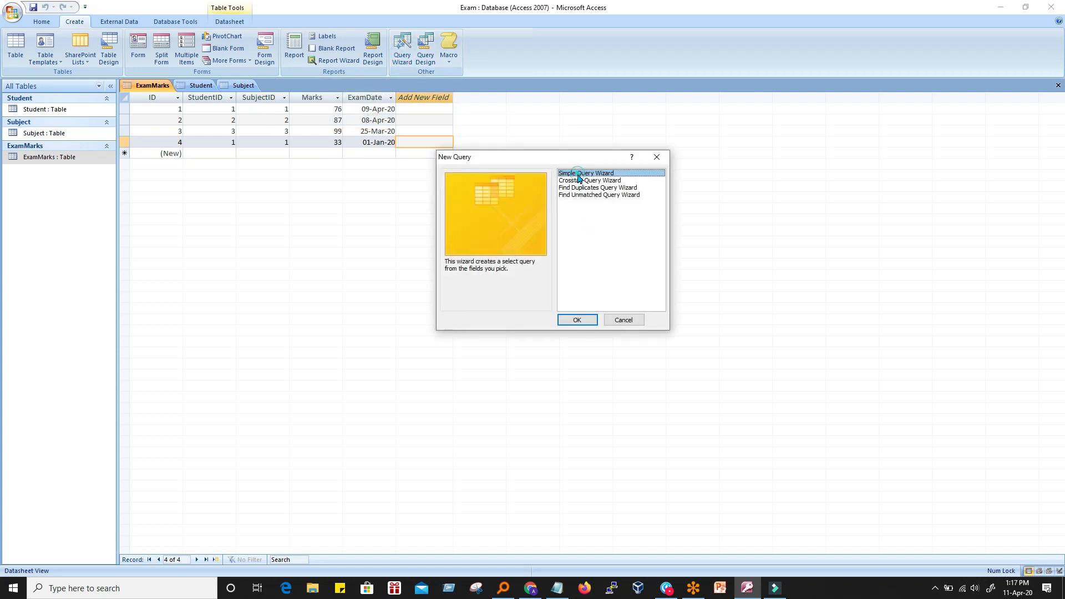
left_click(577, 320)
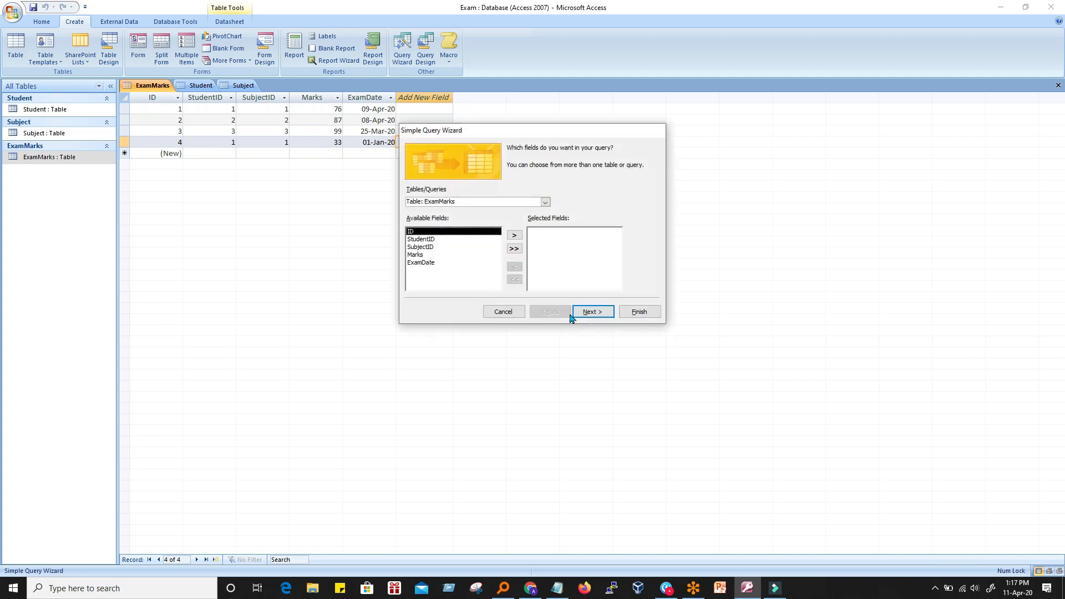
Add the StudentName and Phone fields from the Student table to the query
left_click(423, 239)
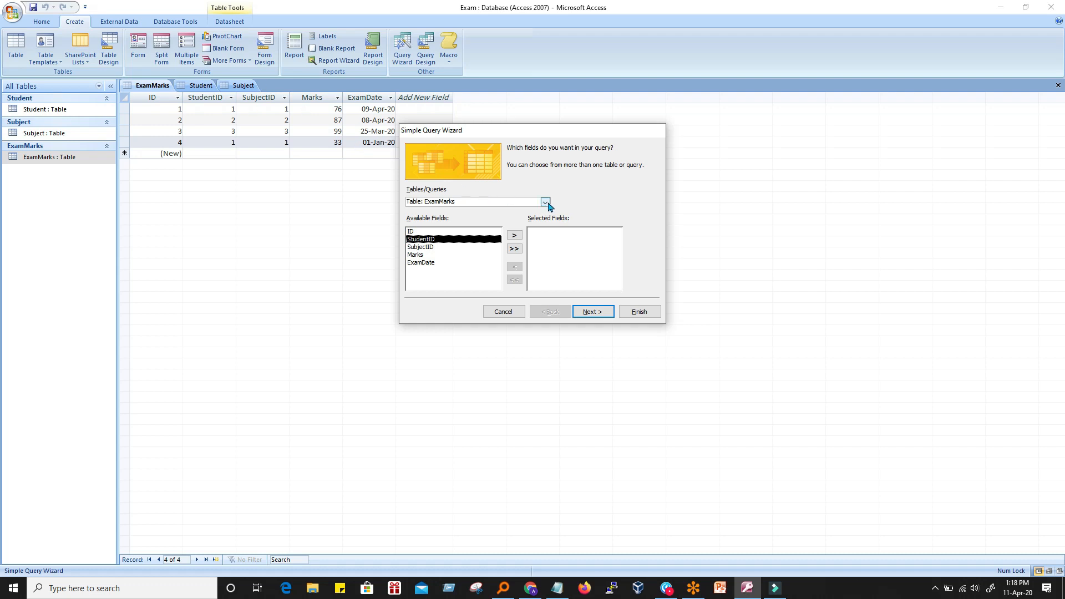
left_click(546, 204)
left_click(488, 219)
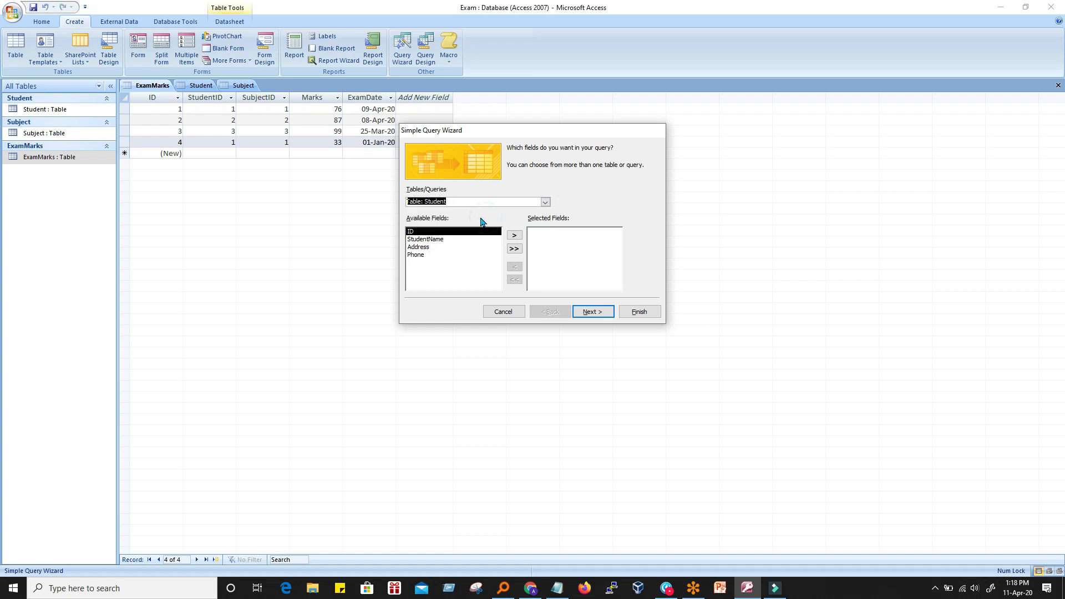
left_click(426, 239)
left_click(515, 235)
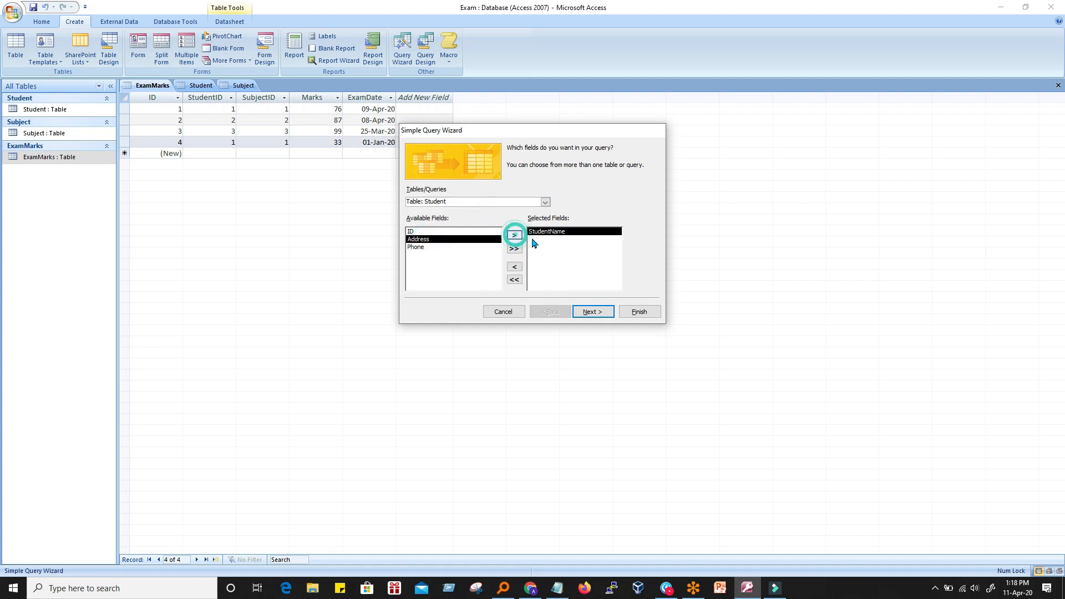
left_click(426, 248)
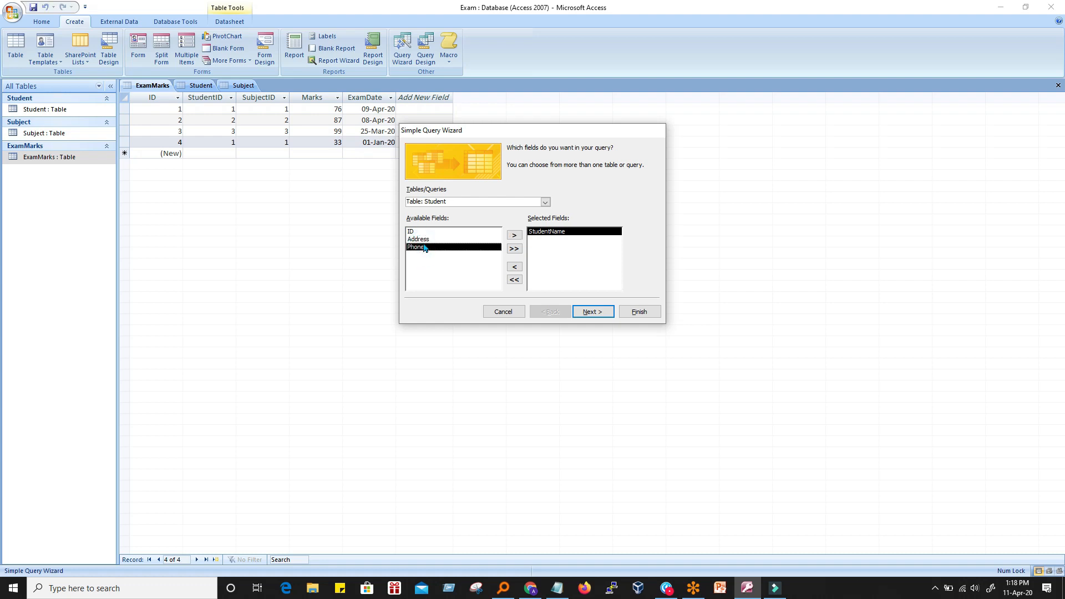
left_click(514, 235)
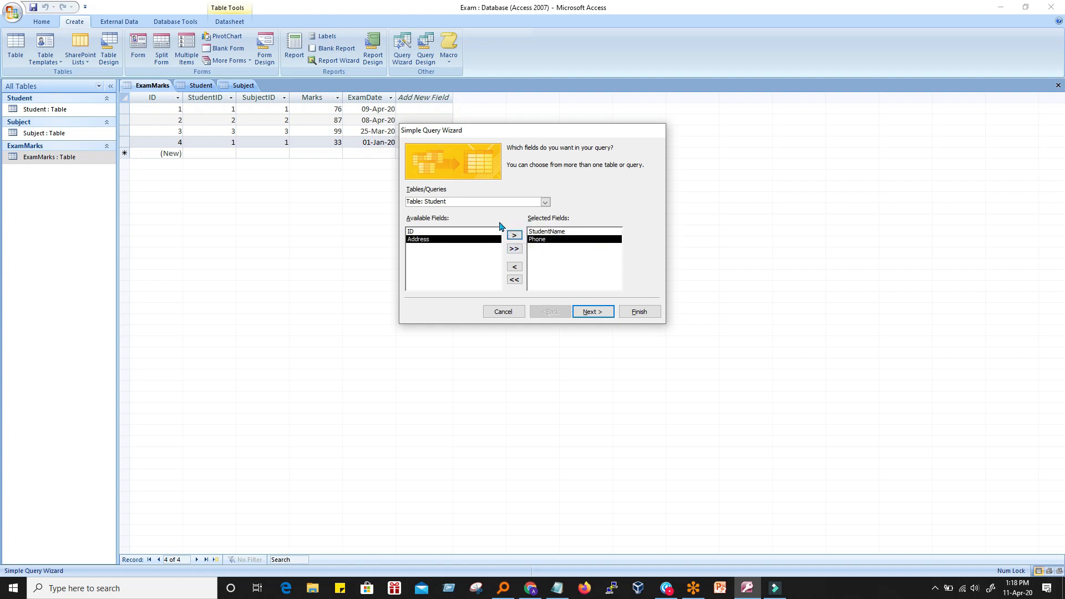
Add the SubjectName field from the Subject table to the query
left_click(545, 202)
left_click(487, 223)
left_click(430, 240)
left_click(515, 237)
Add the Marks field from the ExamMarks table to the query and proceed to the query type choice
left_click(546, 202)
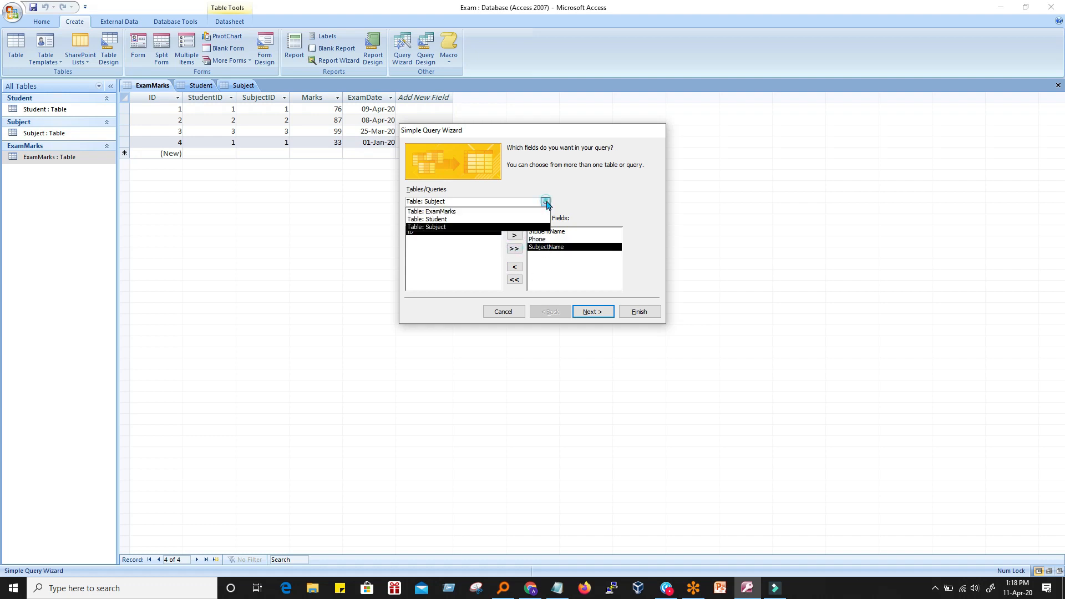
left_click(462, 211)
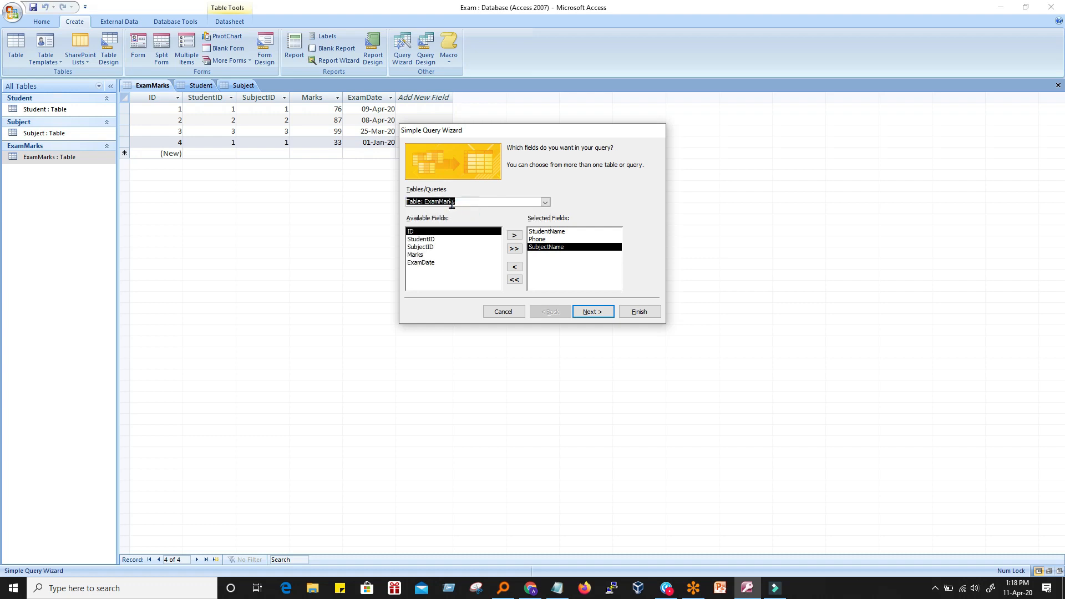
left_click(429, 240)
left_click(426, 245)
left_click(429, 239)
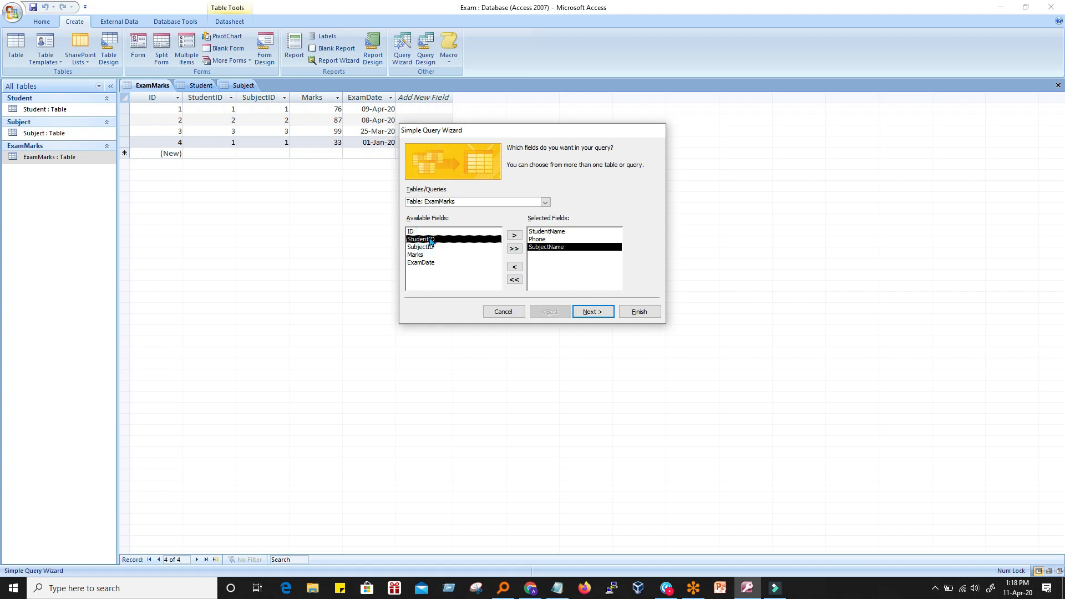
left_click(432, 247)
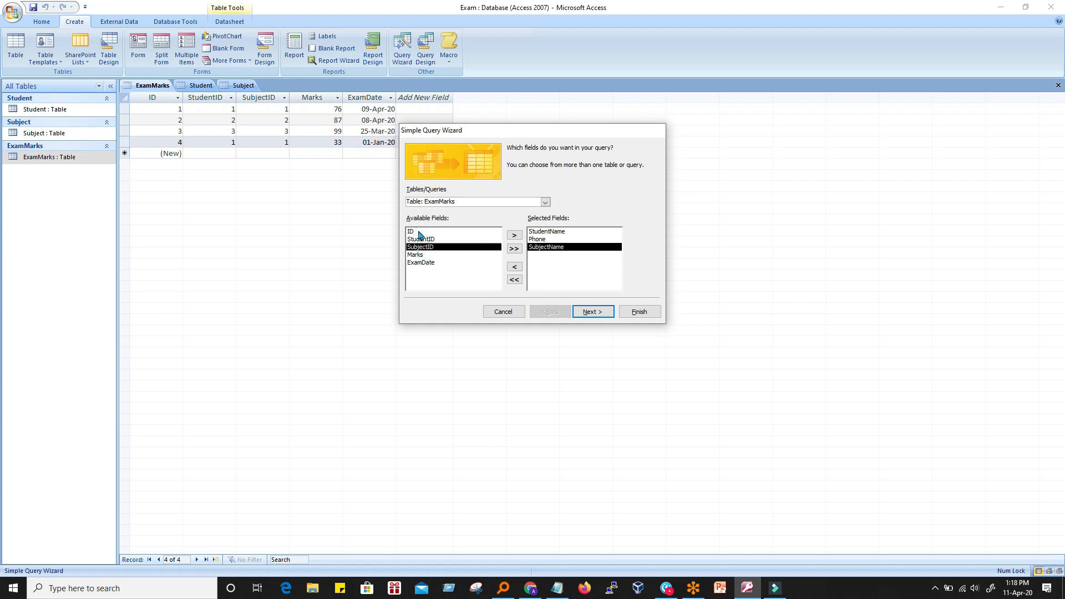
left_click(422, 232)
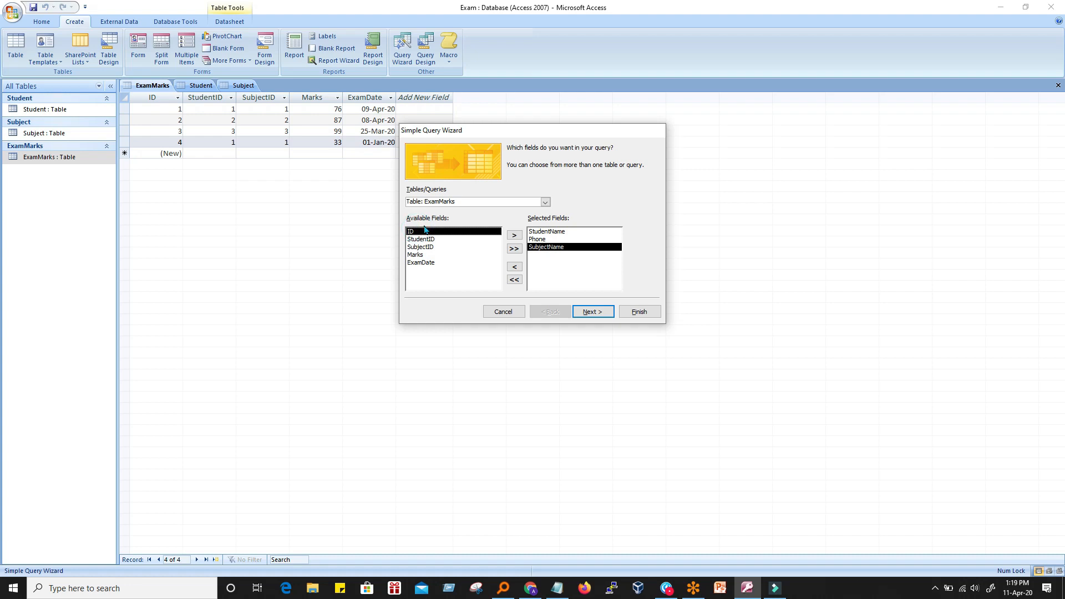
left_click(433, 239)
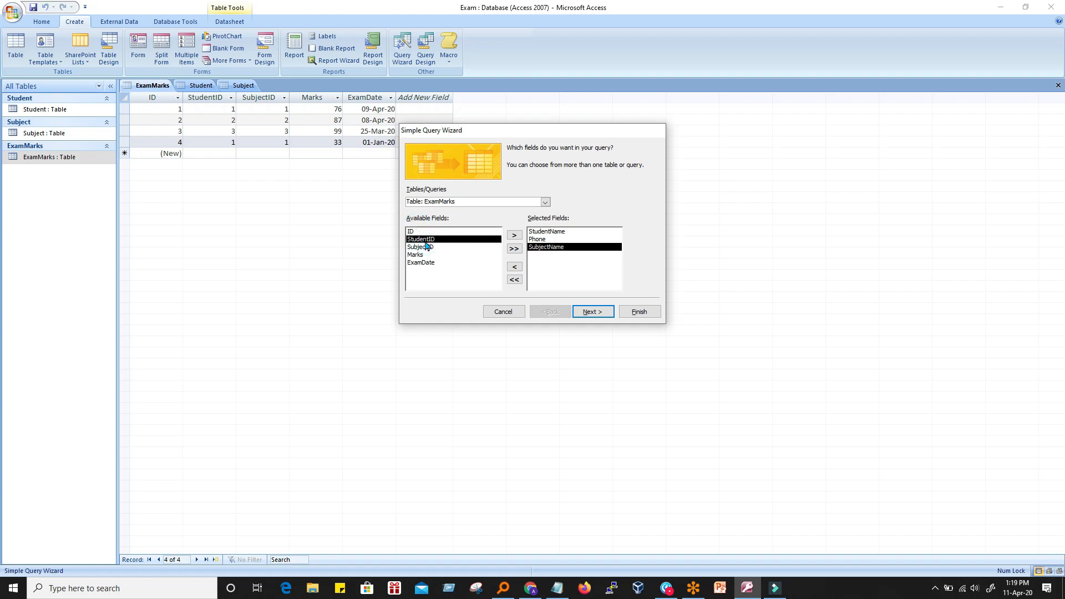
left_click(430, 247)
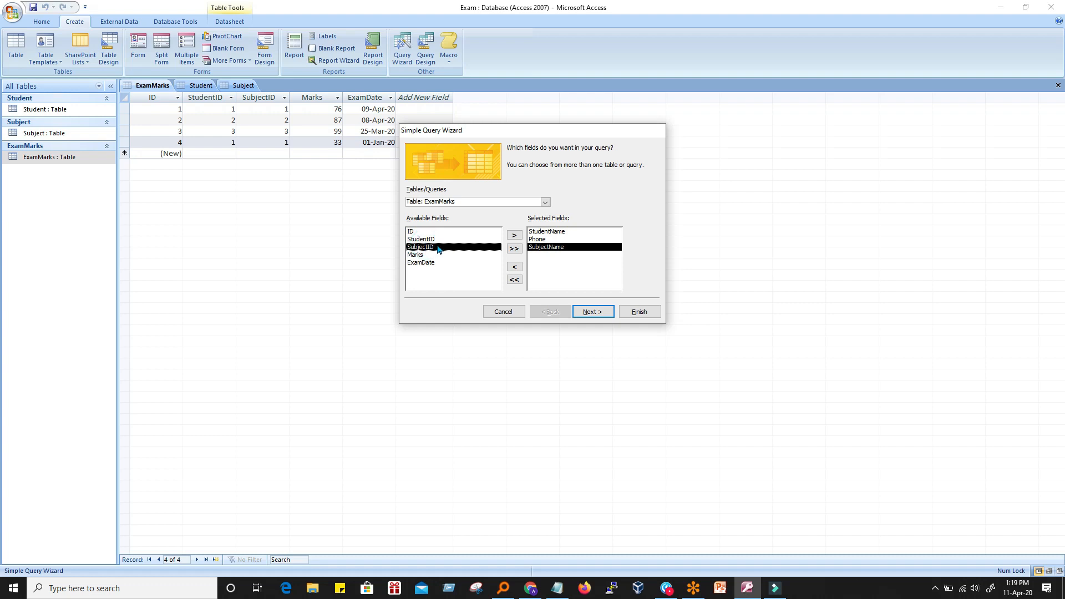
left_click(435, 255)
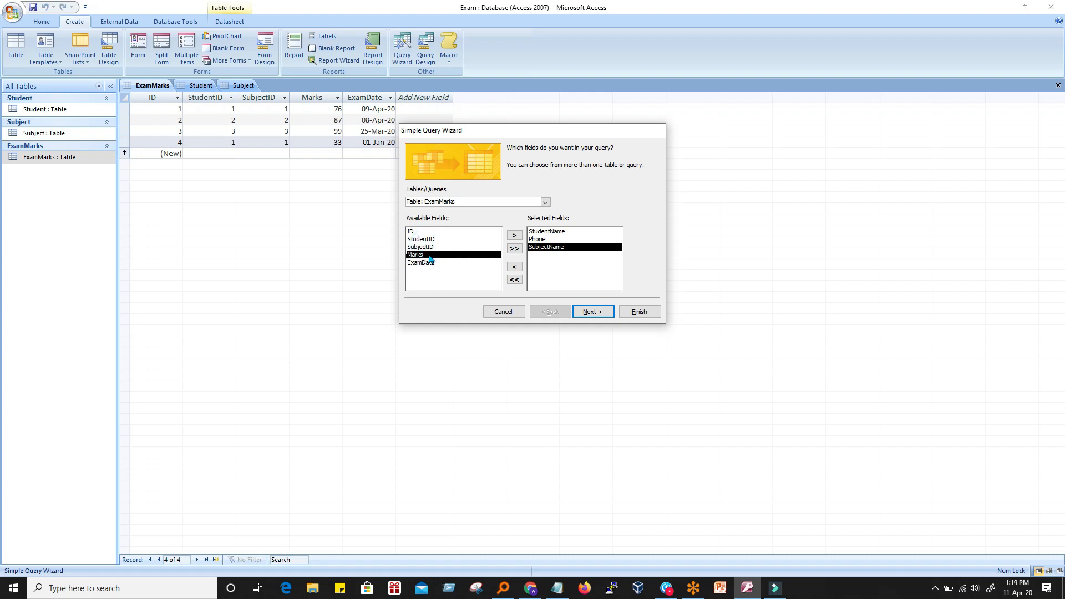
left_click(515, 235)
left_click(424, 258)
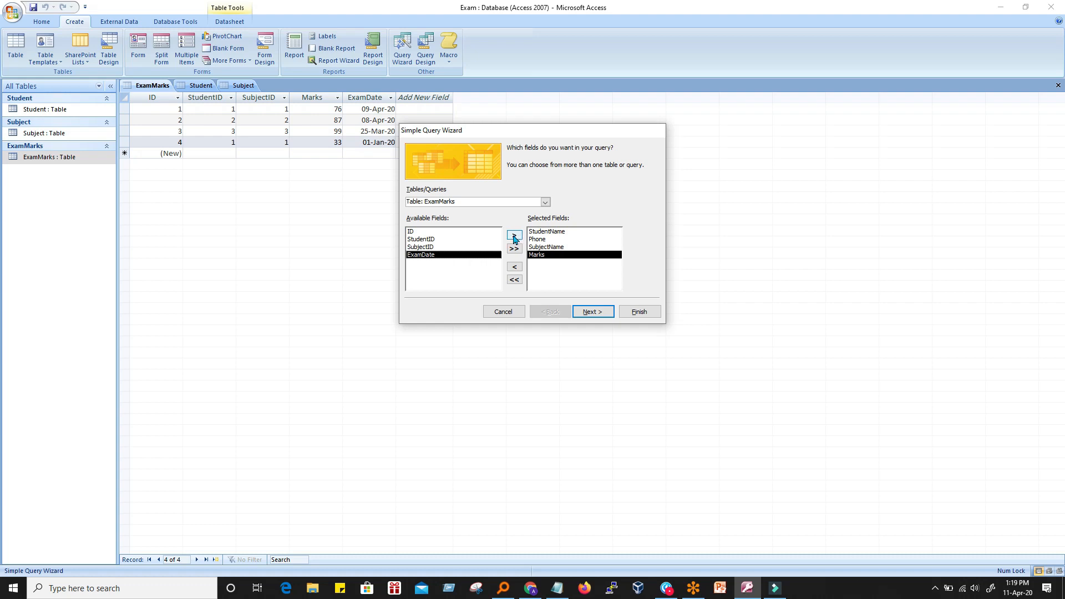
left_click(594, 313)
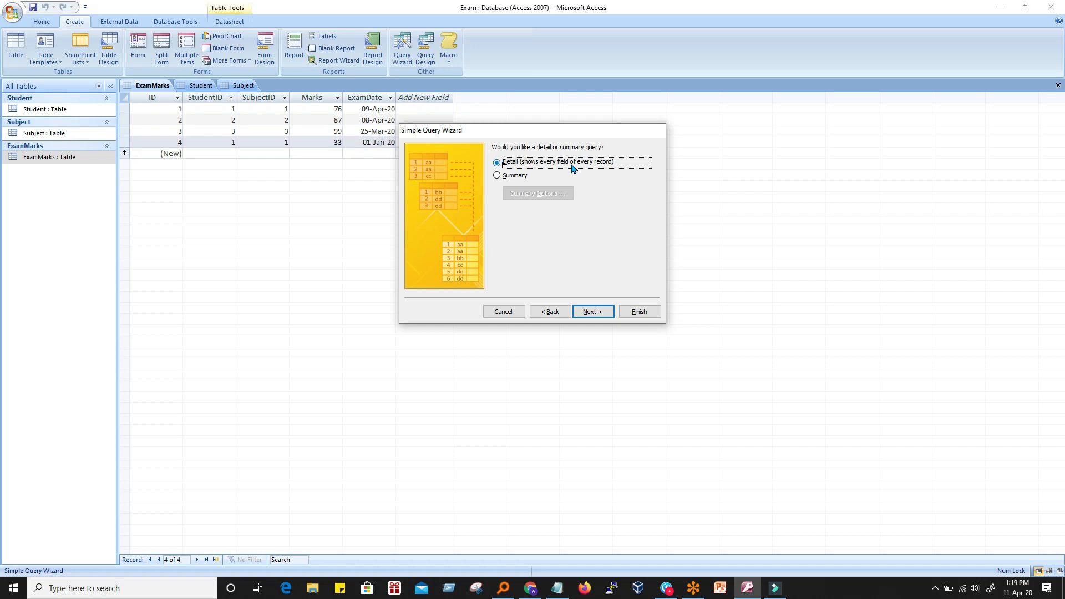
left_click(497, 175)
left_click(532, 193)
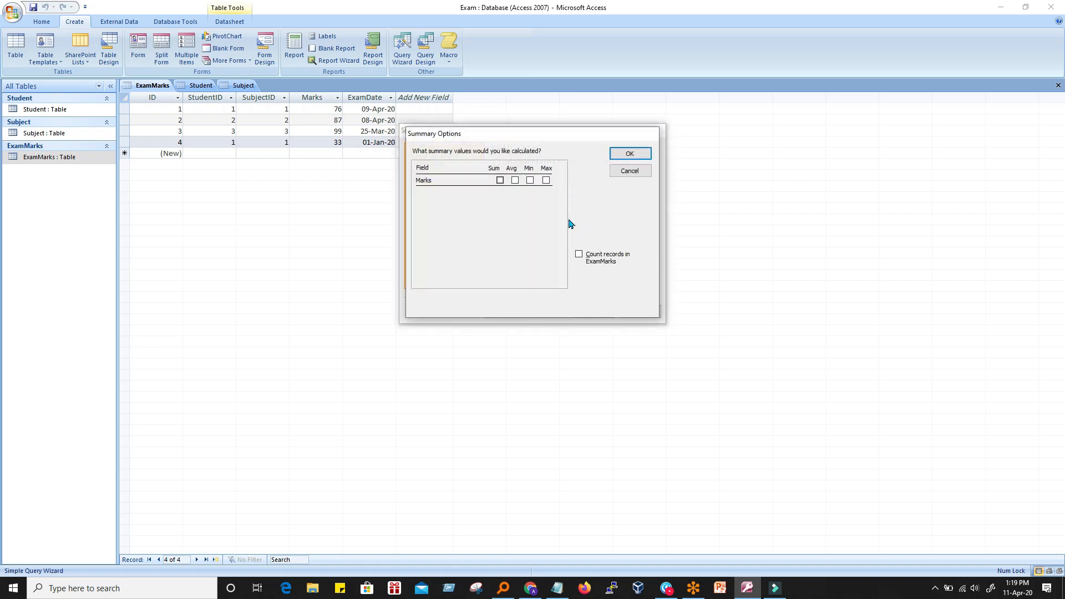
left_click(516, 182)
left_click(530, 182)
left_click(516, 181)
left_click(531, 180)
double_click(546, 181)
left_click(577, 254)
left_click(579, 254)
left_click_drag(498, 141, 637, 160)
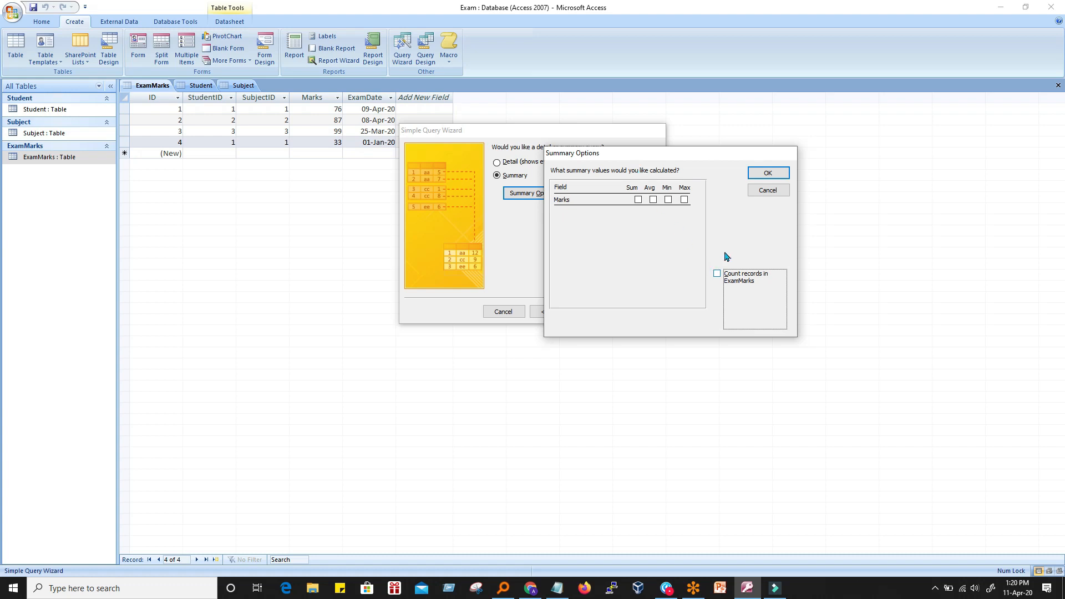
left_click(768, 191)
Finish it as a detail query titled Student Query Detail1 and open it to view its information
left_click(497, 162)
left_click(590, 311)
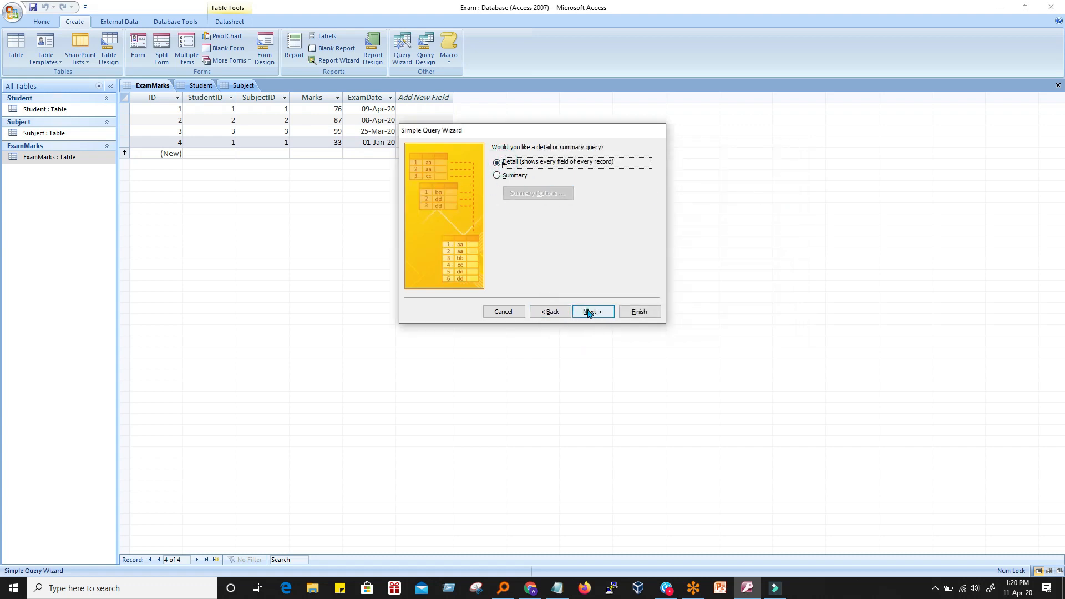
left_click(546, 161)
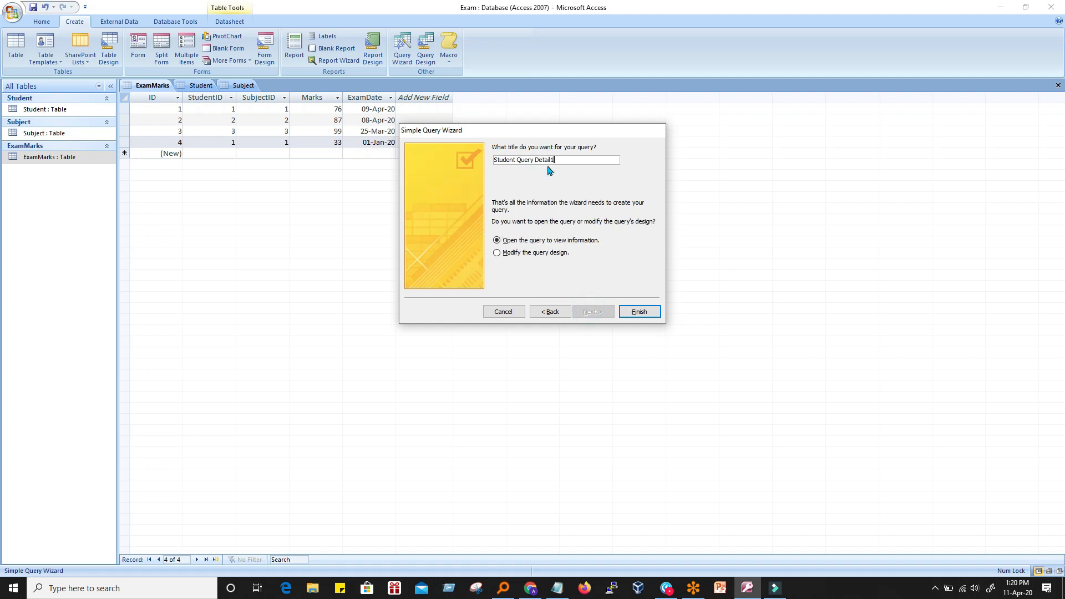
left_click(638, 312)
Compare the student name, phone and subject of the query's first and fourth records
left_click(156, 167)
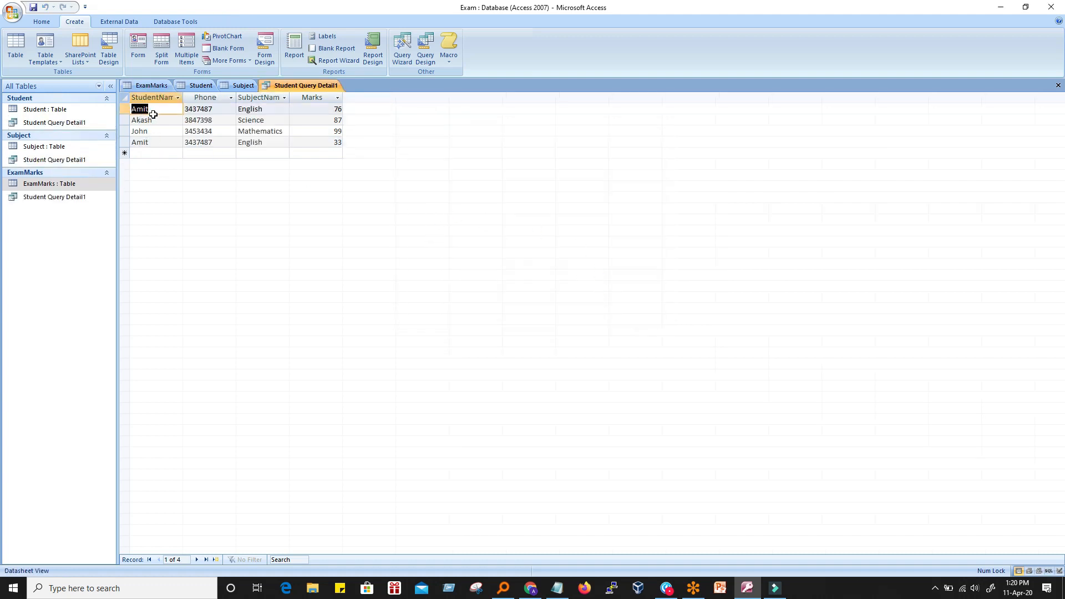
left_click(145, 143)
left_click(153, 109)
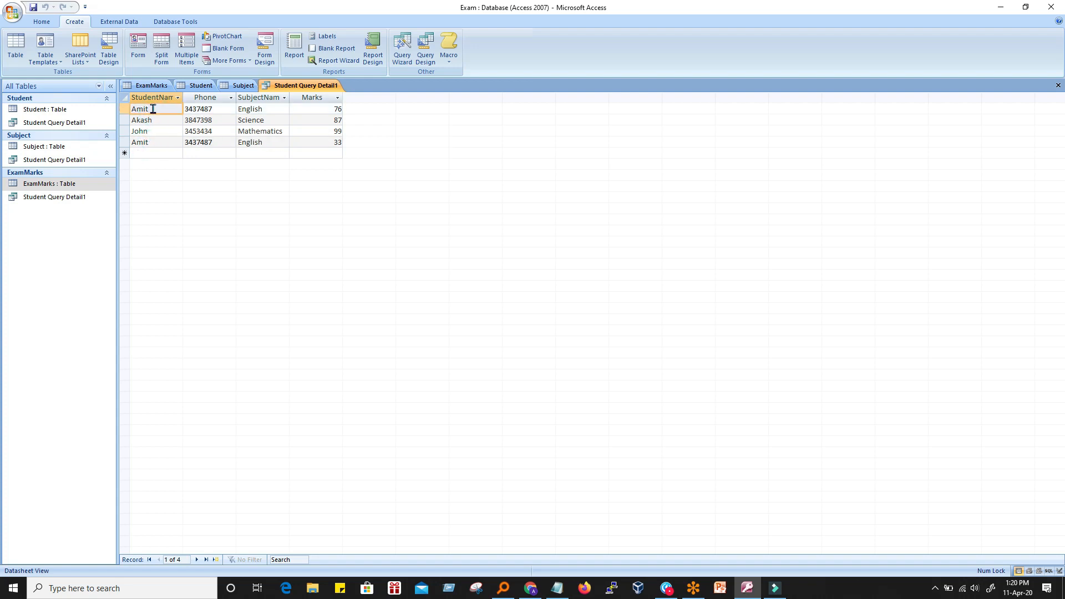
left_click(208, 109)
left_click(272, 109)
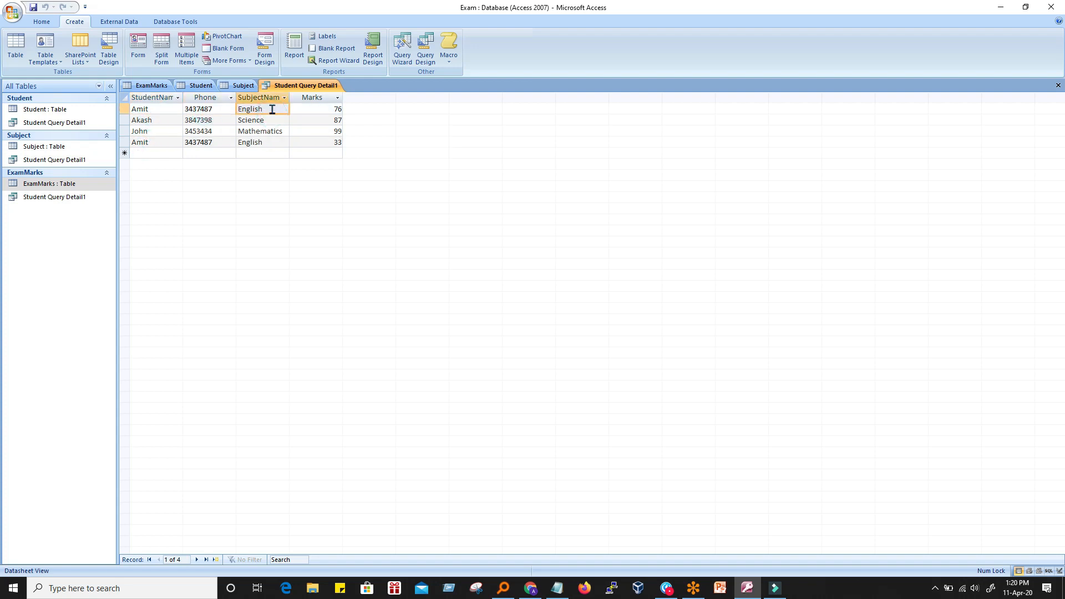
double_click(273, 109)
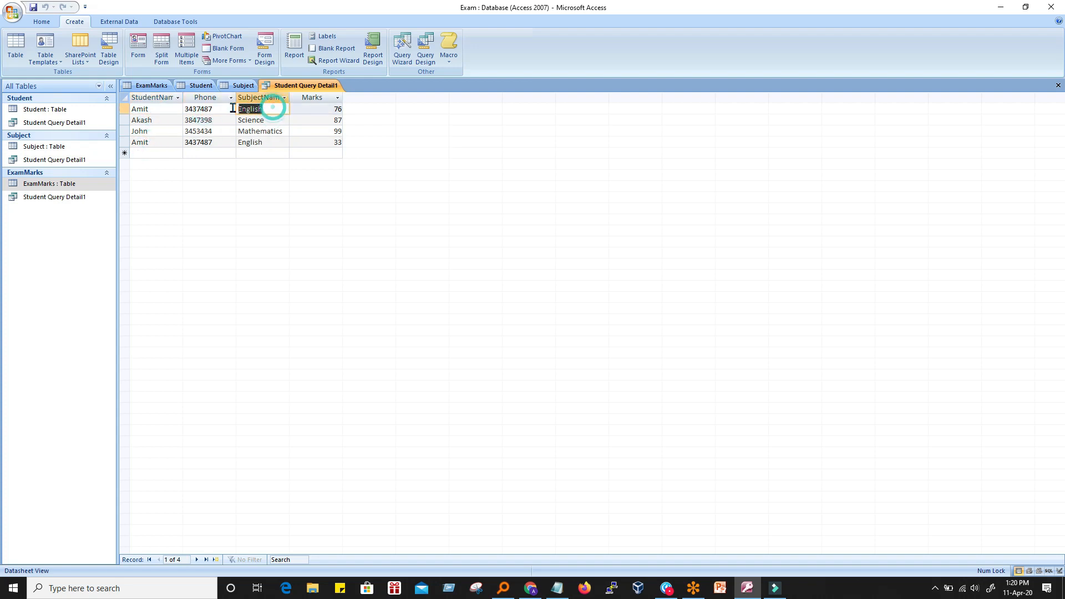
left_click(260, 143)
double_click(261, 142)
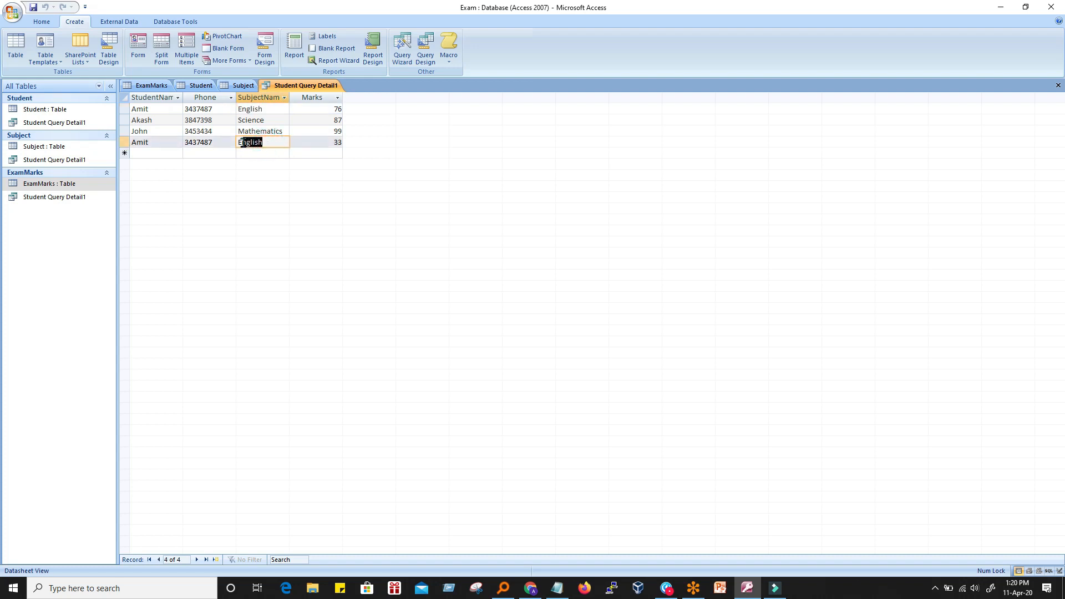
left_click(264, 111)
left_click(266, 111)
left_click(273, 154)
left_click(268, 113)
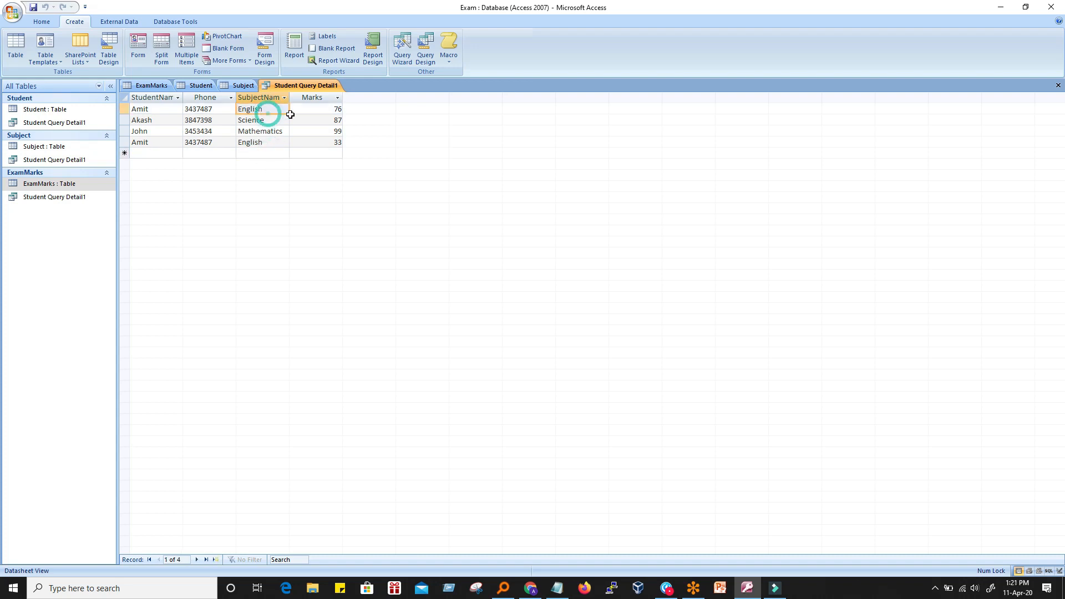
Compare the marks of the first and fourth query records for the same student and subject
left_click(323, 110)
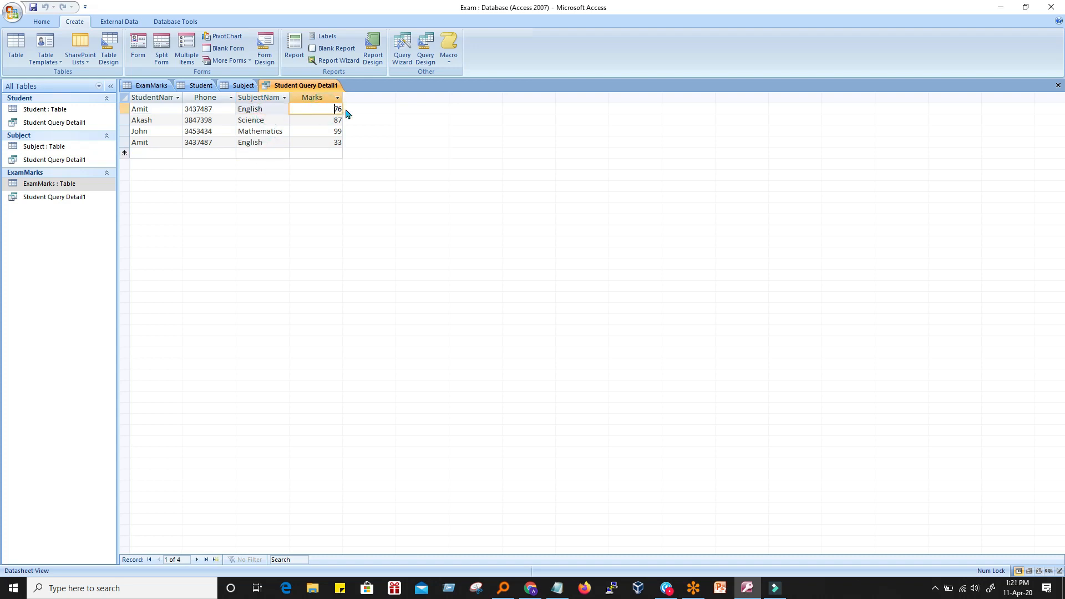
left_click(275, 142)
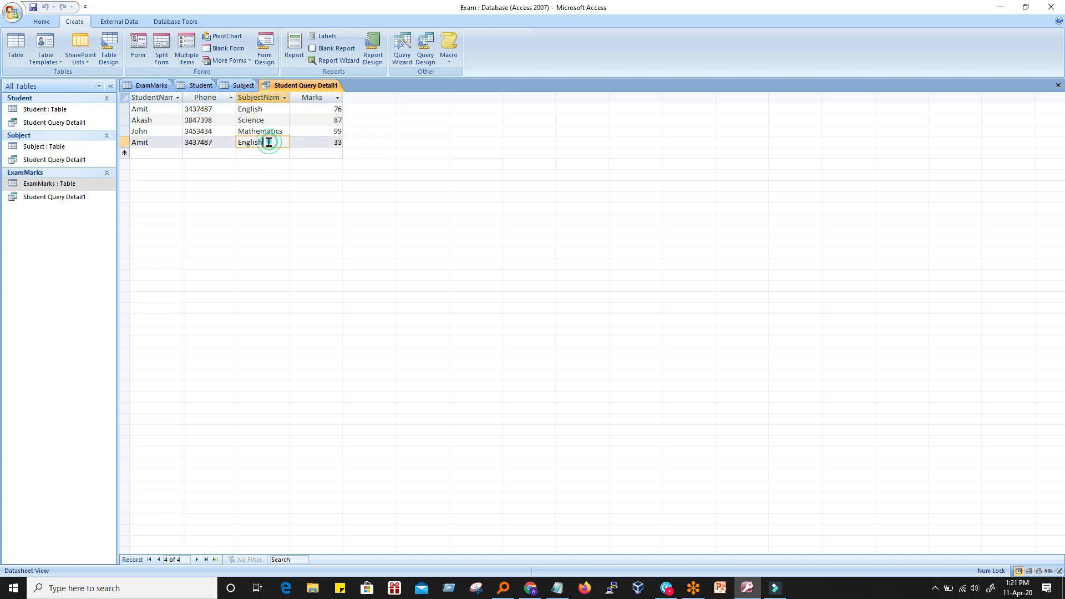
left_click(336, 143)
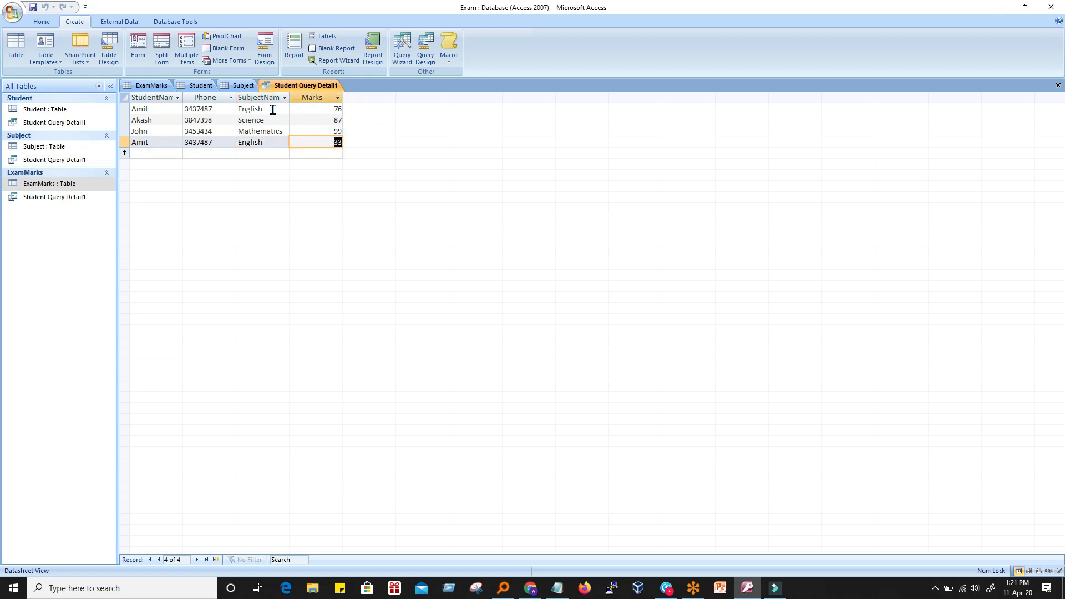
left_click(329, 110)
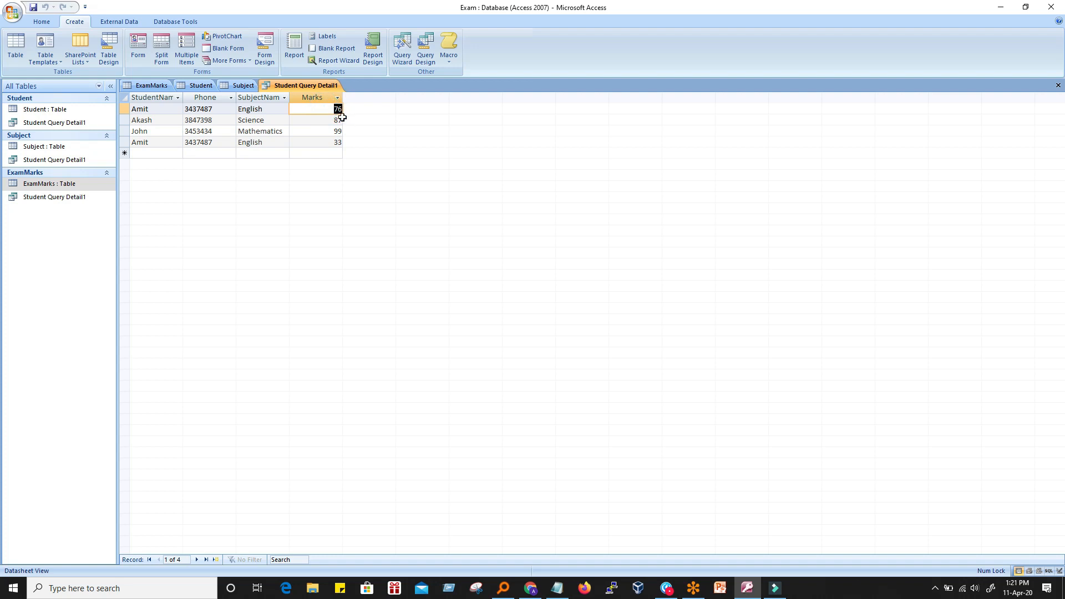
left_click(317, 143)
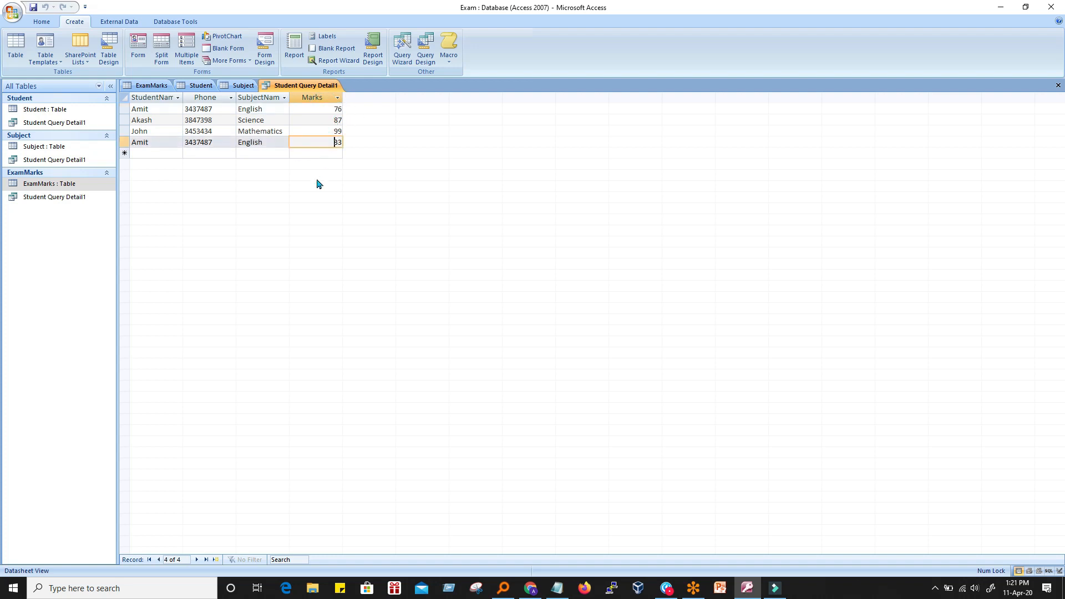
left_click(297, 170)
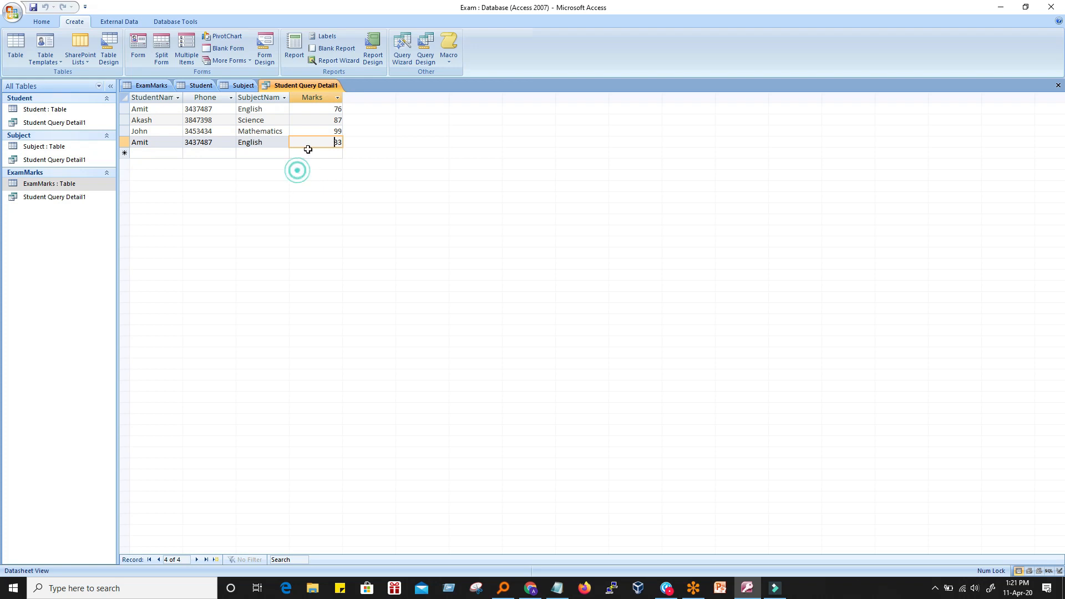
left_click(263, 143)
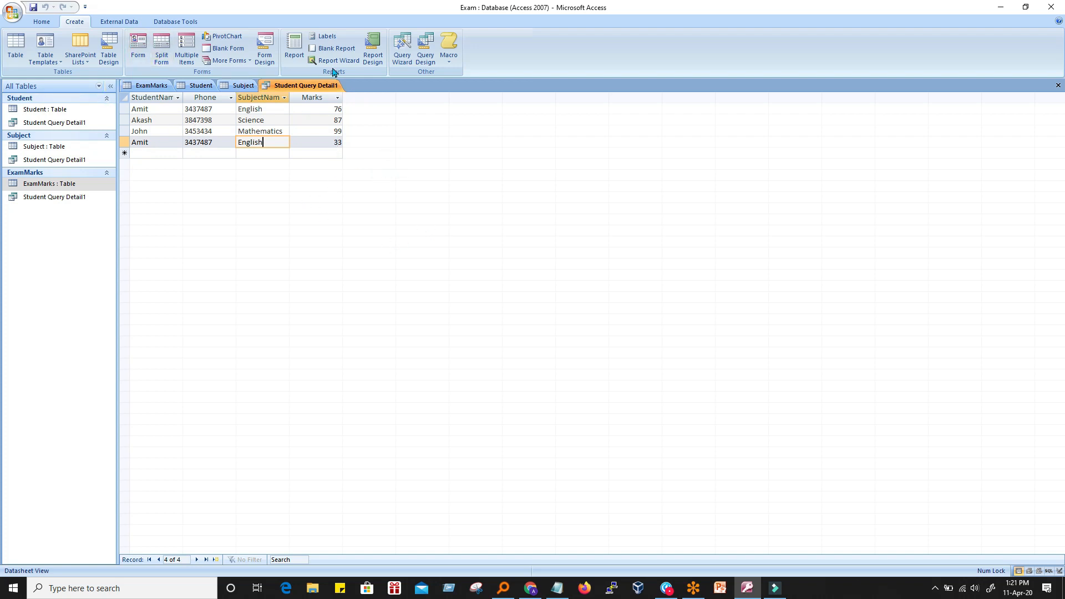
Start another new query with the Simple Query Wizard
left_click(406, 51)
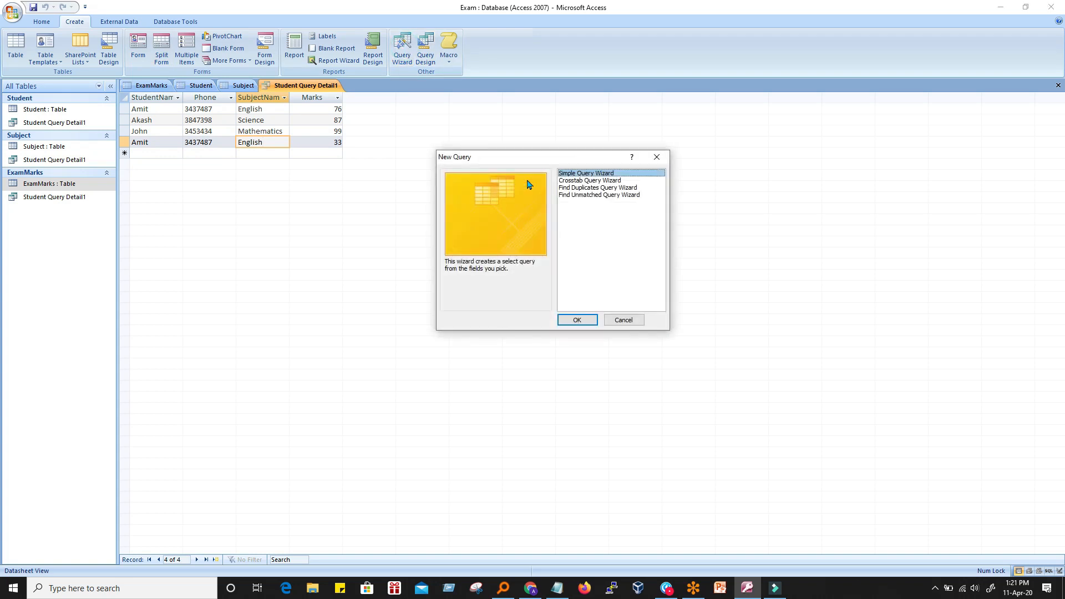
left_click(598, 173)
left_click(577, 320)
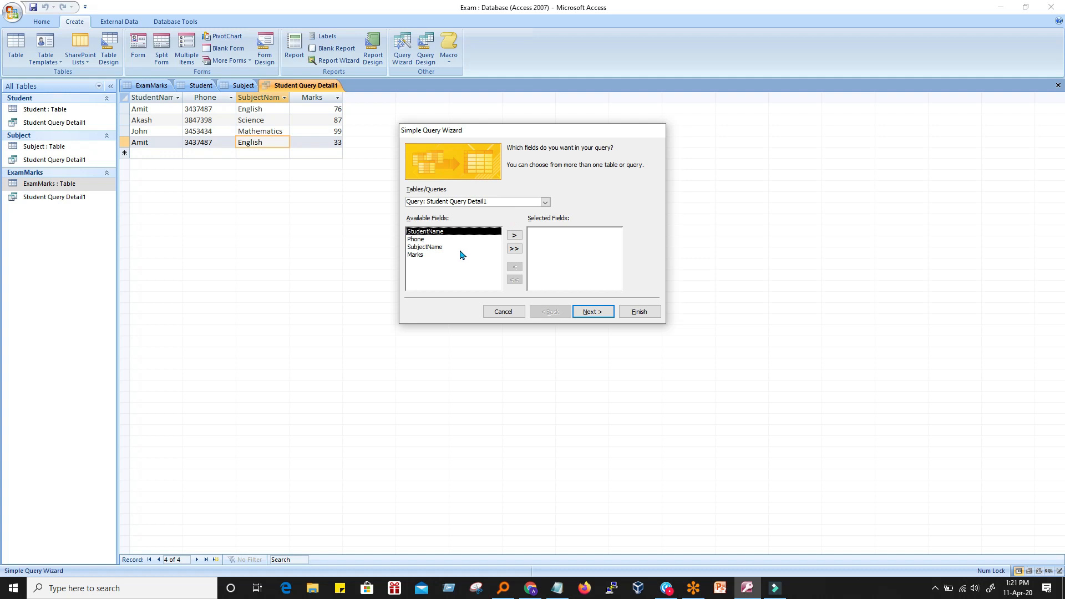
left_click(433, 238)
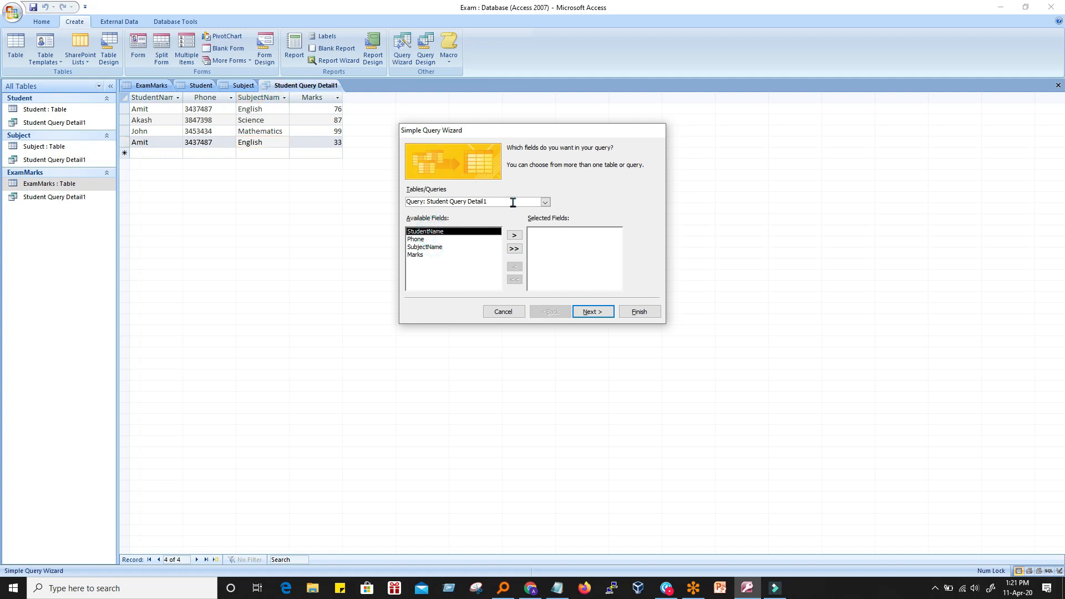
Add the StudentName and Phone fields from the Student table to the new query
left_click(545, 202)
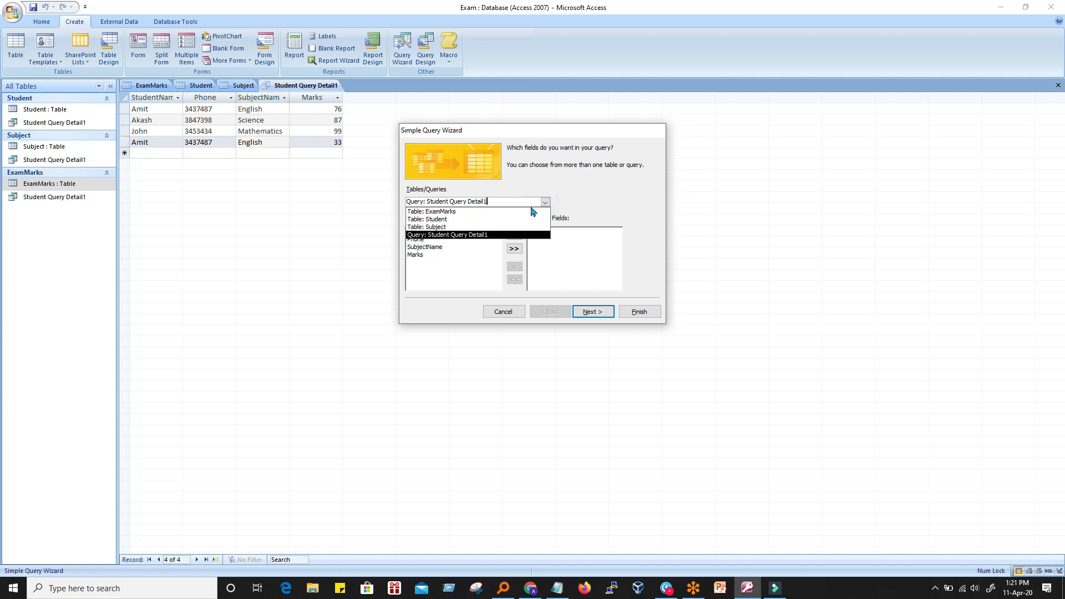
left_click(451, 224)
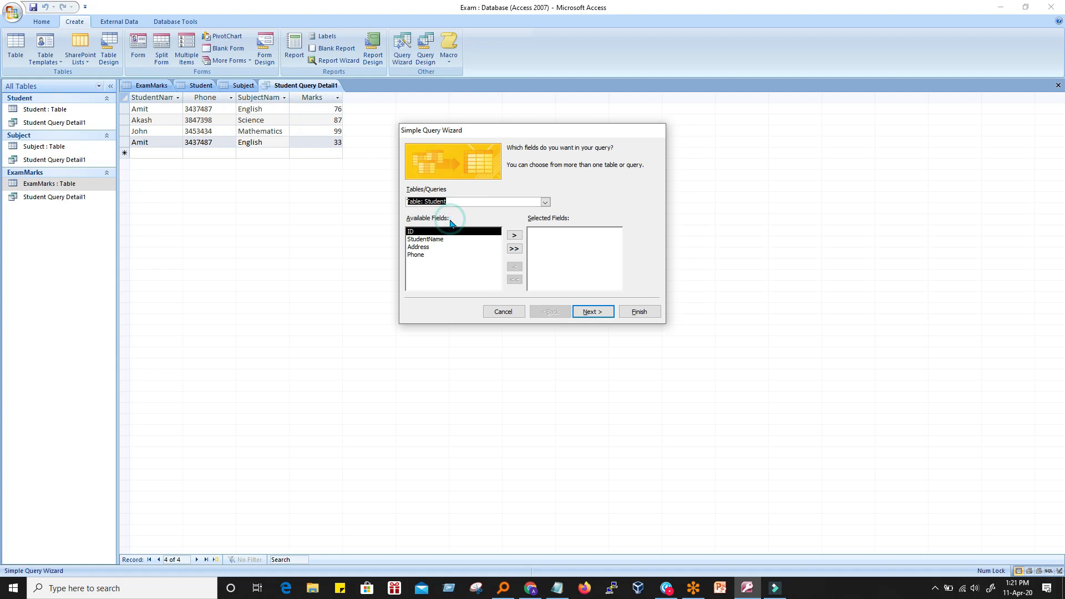
left_click(426, 239)
left_click(422, 255)
left_click(426, 239)
left_click(514, 236)
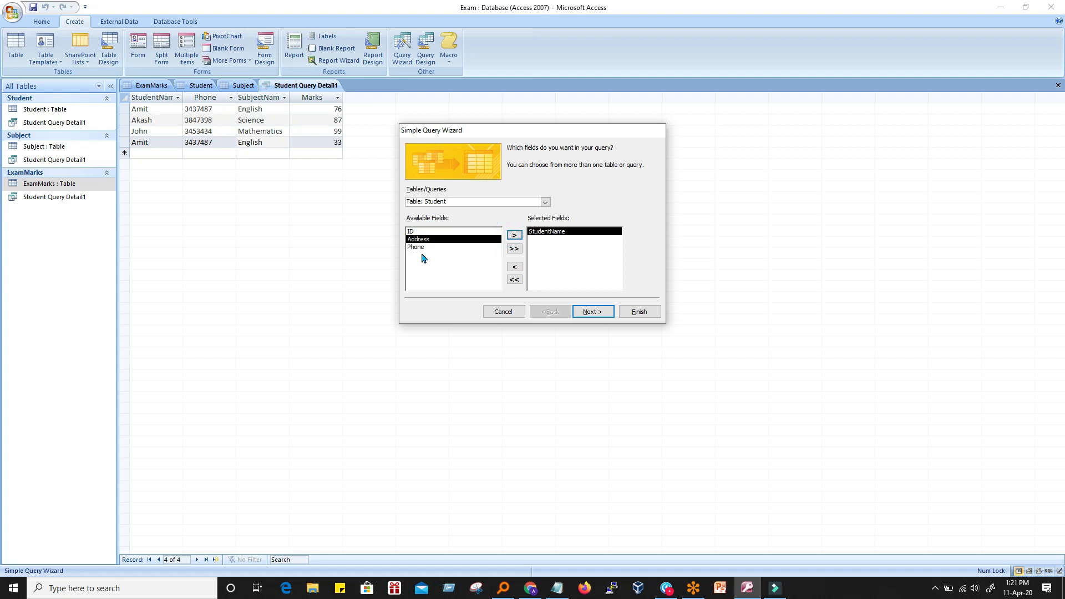
left_click(419, 247)
left_click(515, 235)
Add the SubjectName field from the Subject table and the Marks field from the ExamMarks table to the query
left_click(534, 205)
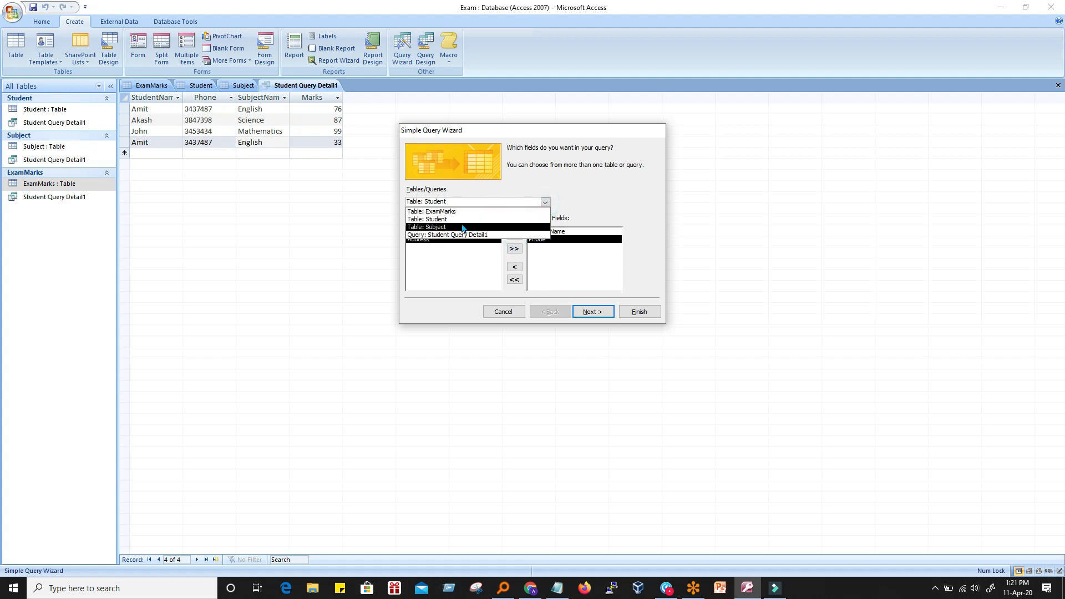
left_click(463, 227)
left_click(449, 239)
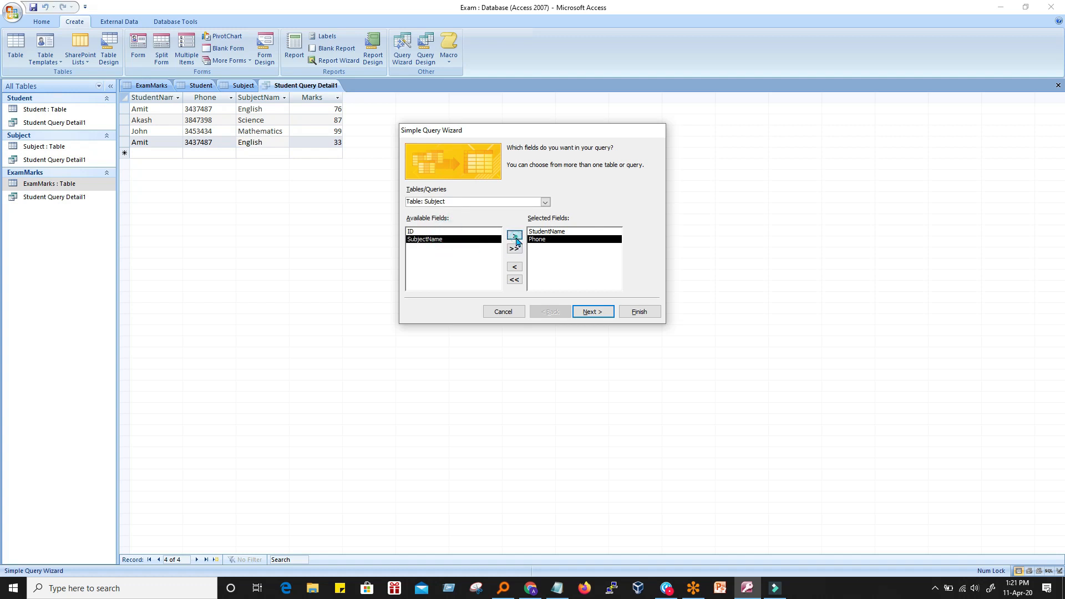
left_click(515, 236)
left_click(541, 202)
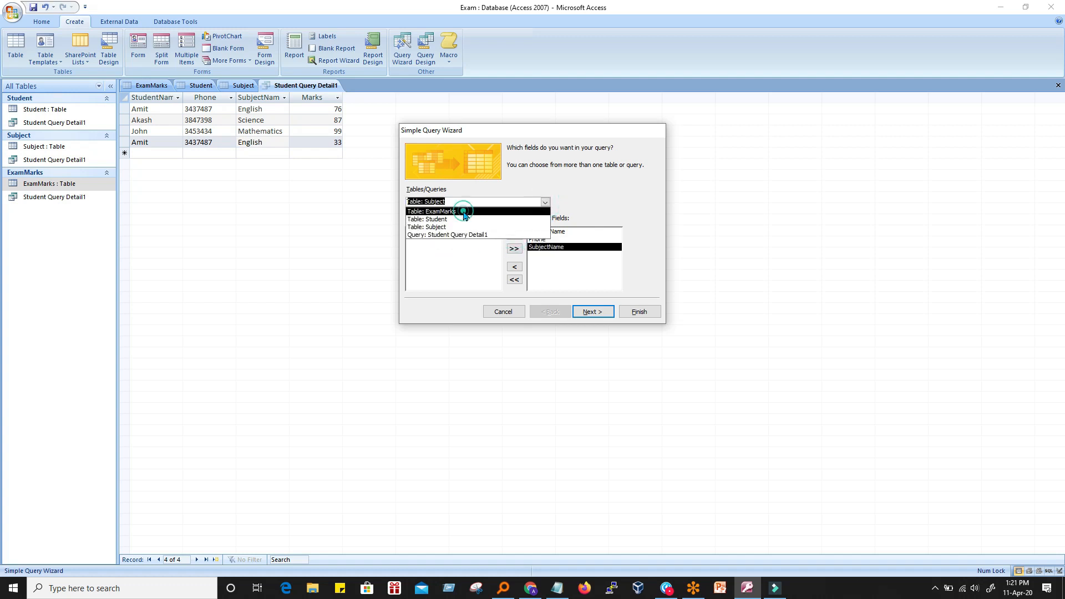
left_click(464, 213)
left_click(428, 255)
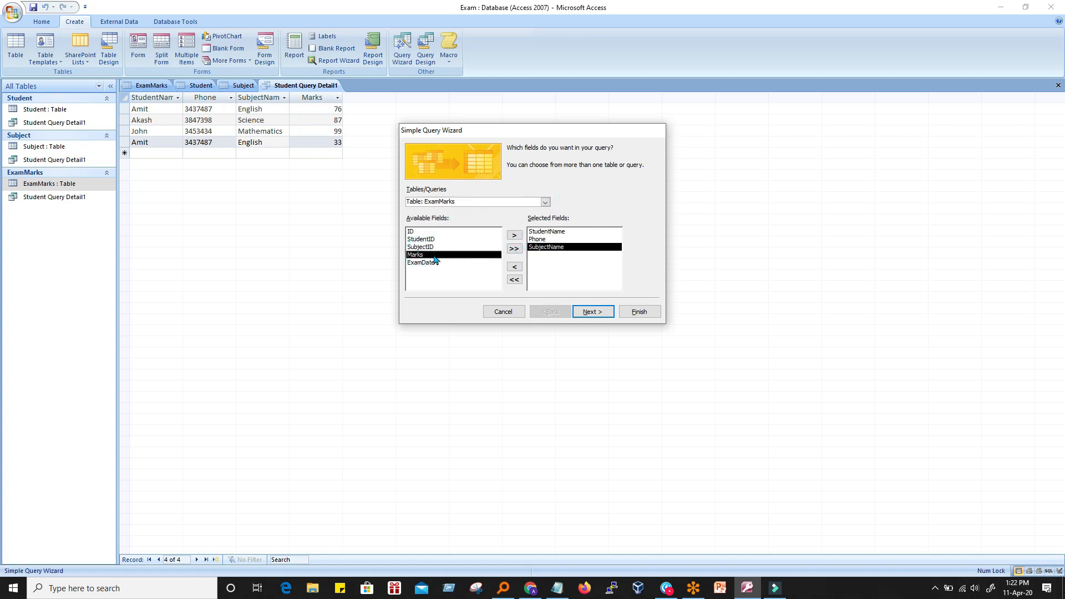
left_click(513, 238)
Make the new query a summary query instead of a detail query and open its Summary Options
left_click(588, 312)
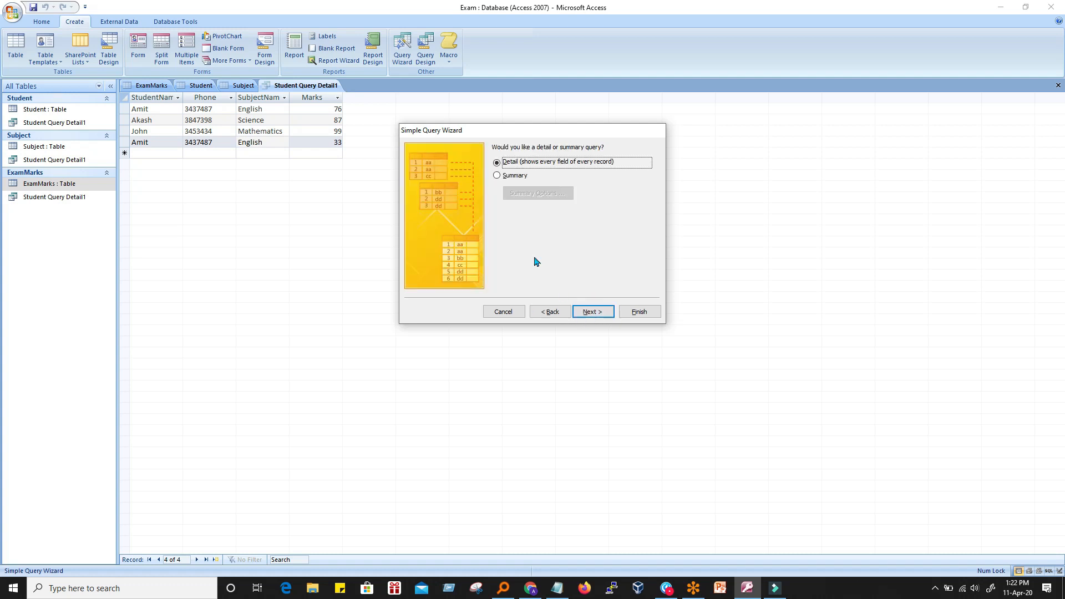
left_click(501, 176)
left_click(506, 163)
left_click(501, 176)
left_click(537, 193)
left_click_drag(463, 132, 637, 176)
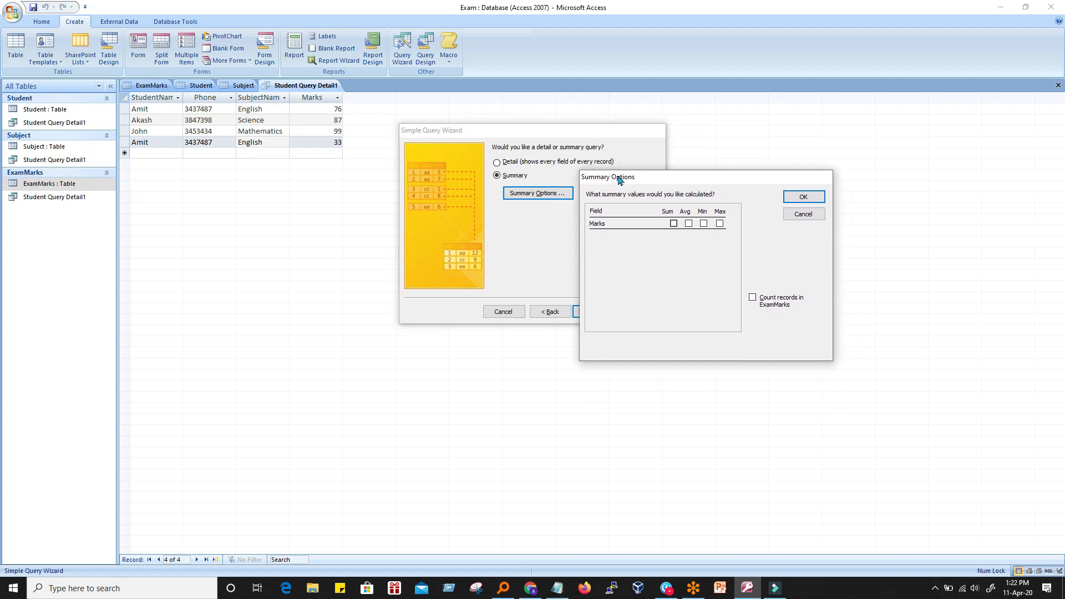
Calculate Sum, Avg, Min and Max for the Marks field and include a count of the records in ExamMarks
left_click(673, 223)
left_click(689, 224)
left_click(704, 225)
left_click(719, 224)
left_click(753, 298)
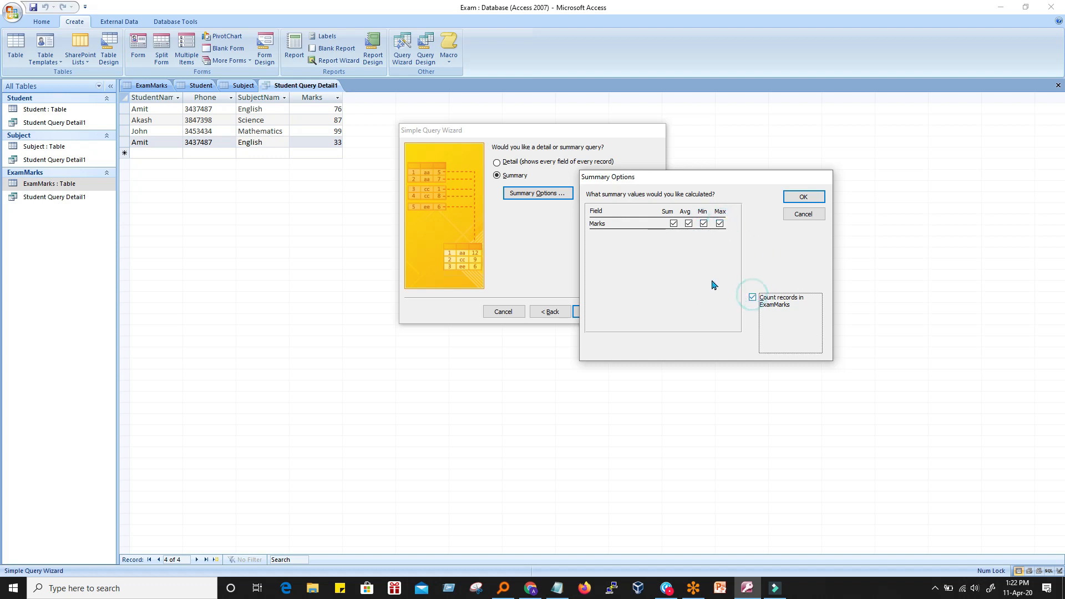
left_click(689, 223)
left_click(703, 224)
left_click(688, 223)
left_click(804, 197)
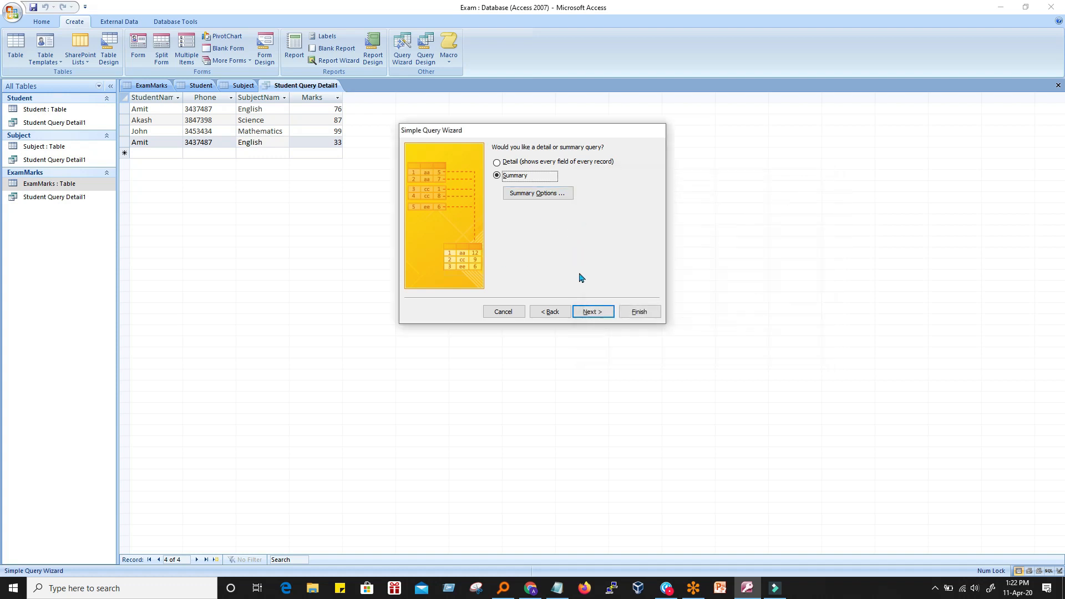
Title the query Student QueryGroupBy and finish the wizard, opening the query to view its information
left_click(594, 312)
left_click(542, 161)
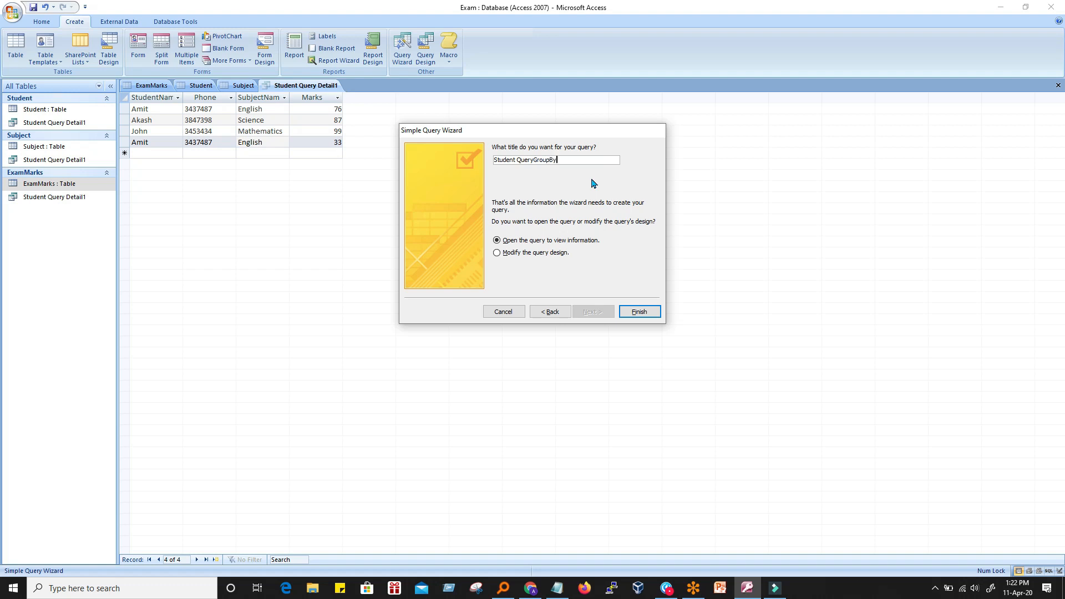
left_click(638, 313)
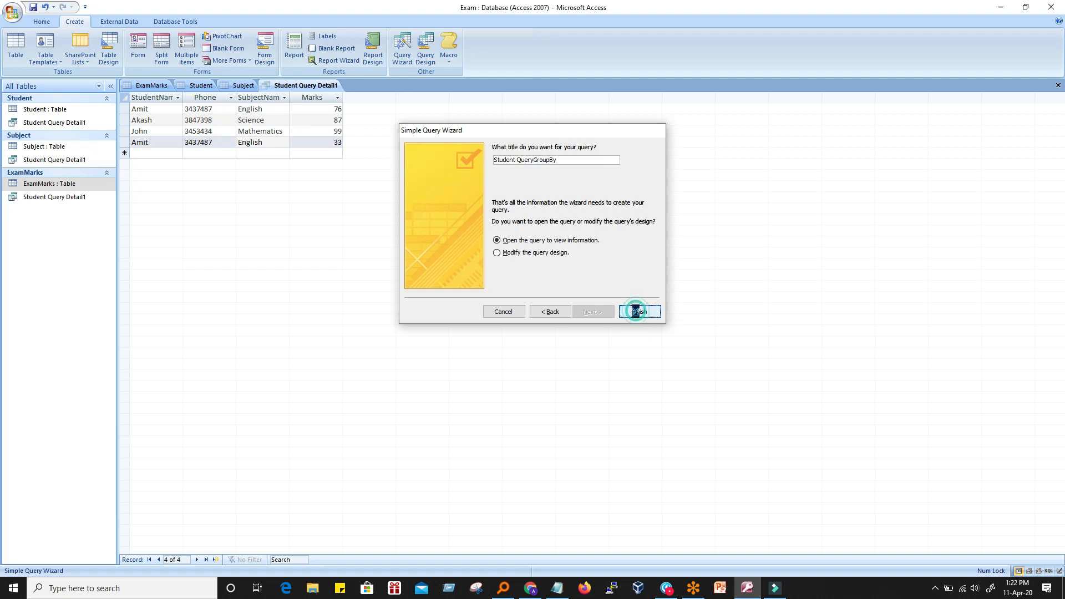
Examine the sum and average of marks in the English record of the grouped query
left_click(150, 121)
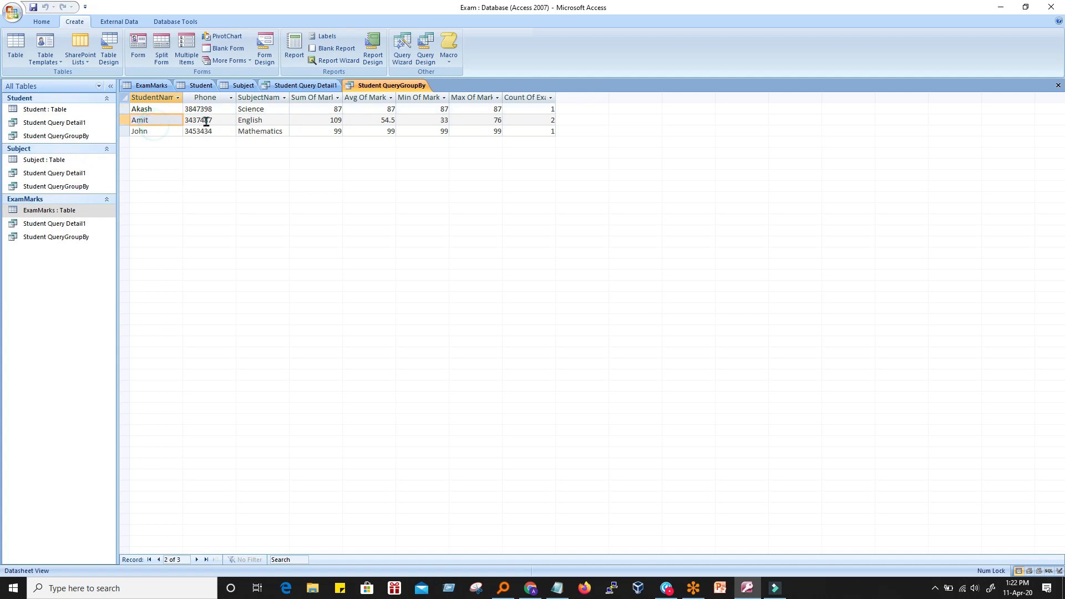
left_click(252, 120)
left_click(317, 120)
double_click(336, 120)
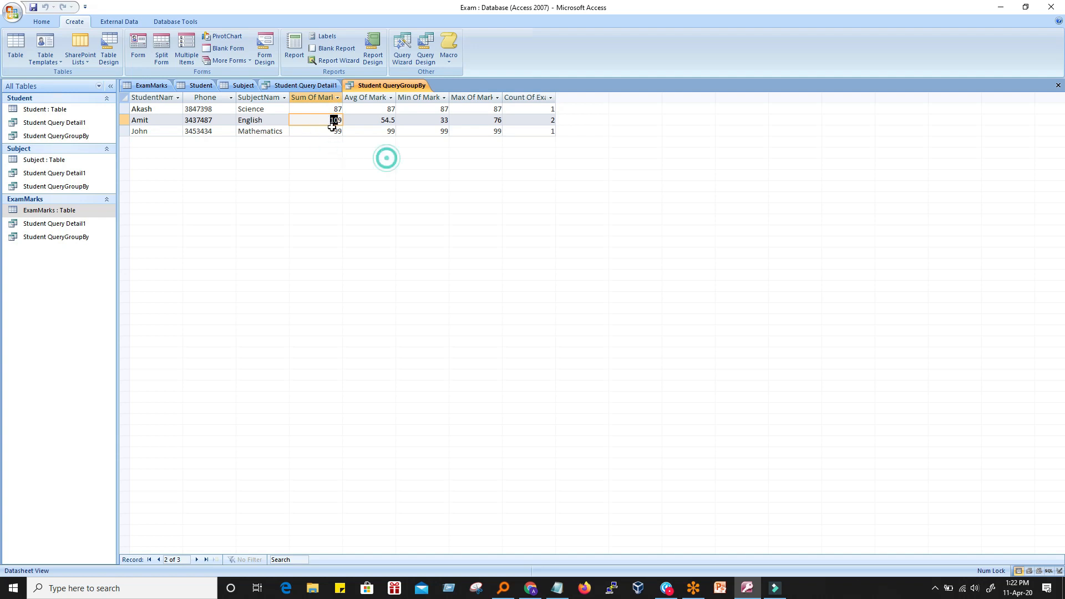
left_click(330, 120)
left_click(265, 120)
double_click(334, 120)
double_click(383, 120)
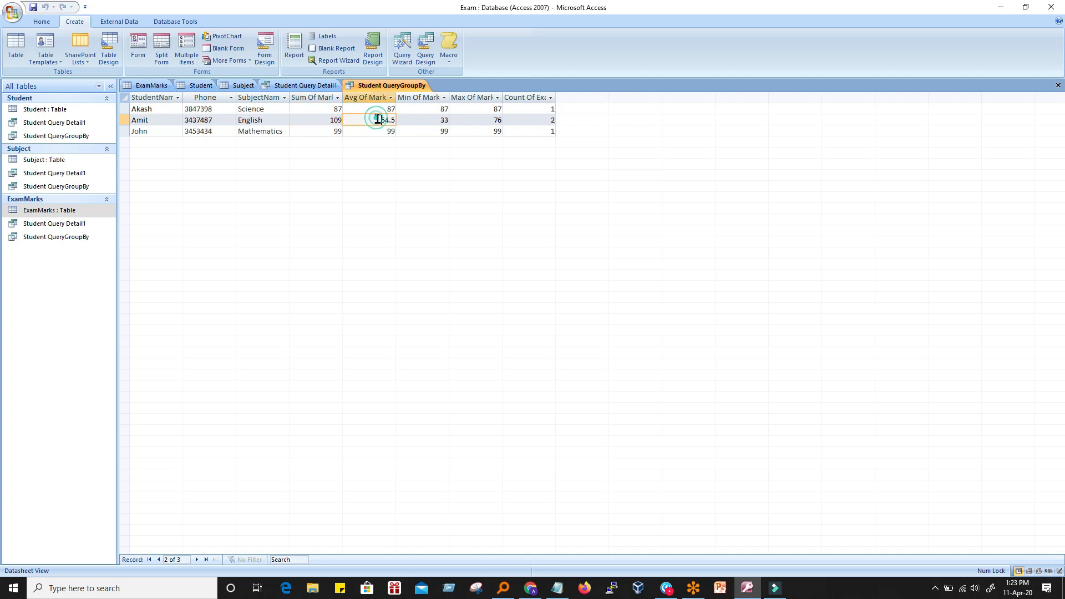
left_click(422, 120)
left_click(335, 120)
left_click_drag(329, 120, 332, 120)
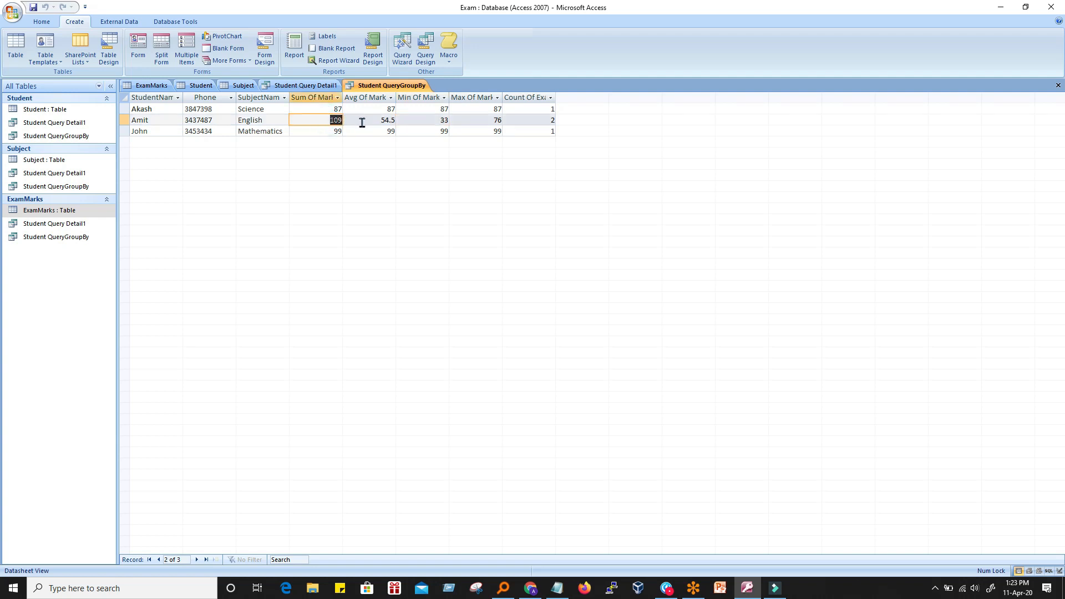
Compare the minimum and maximum marks of the English record with its average and sum
double_click(438, 123)
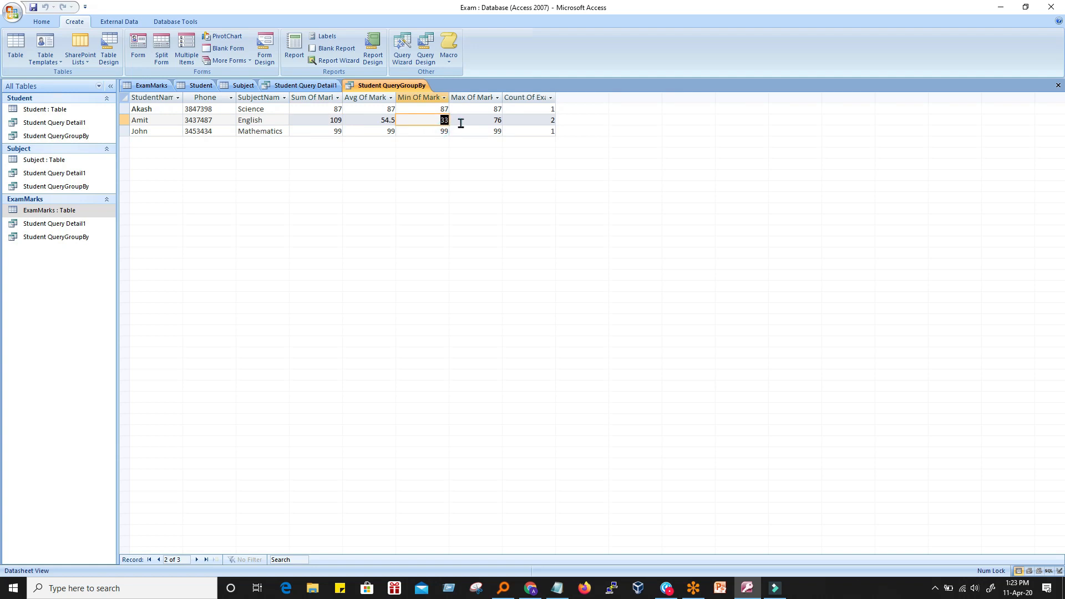
double_click(491, 120)
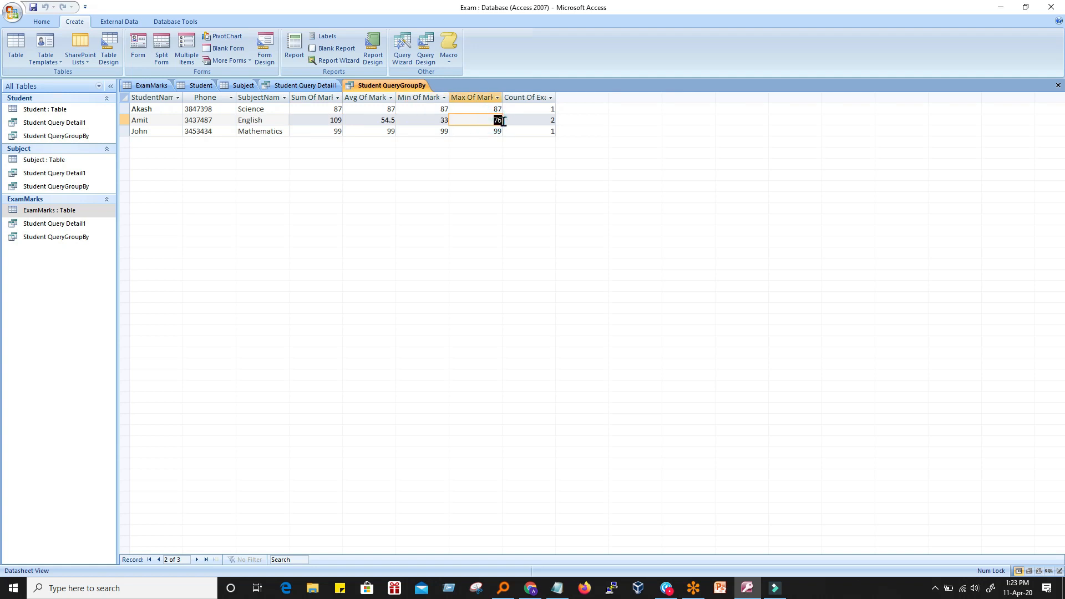
left_click(446, 120)
left_click(493, 120)
left_click_drag(382, 120, 398, 121)
left_click_drag(326, 117, 341, 120)
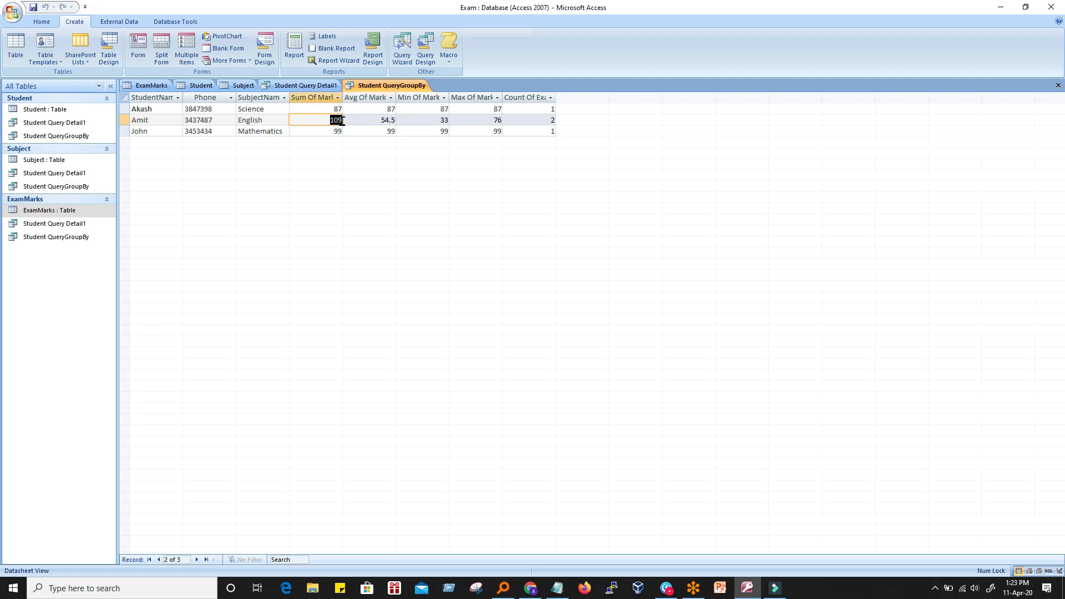
left_click(446, 121)
left_click(333, 119)
Check the exam record counts of the Science and English records
left_click(546, 111)
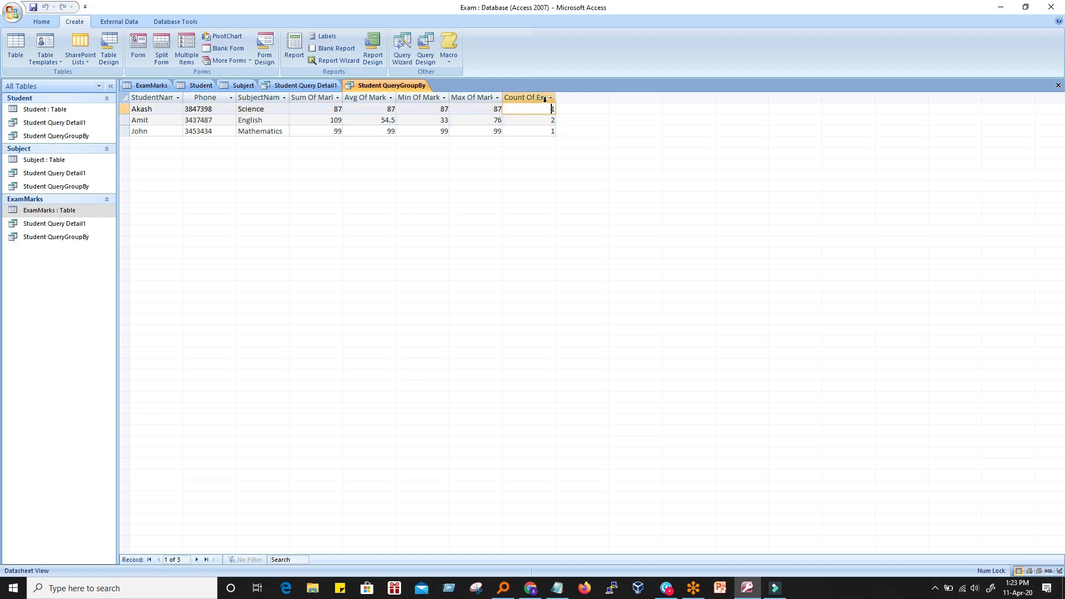
left_click(551, 121)
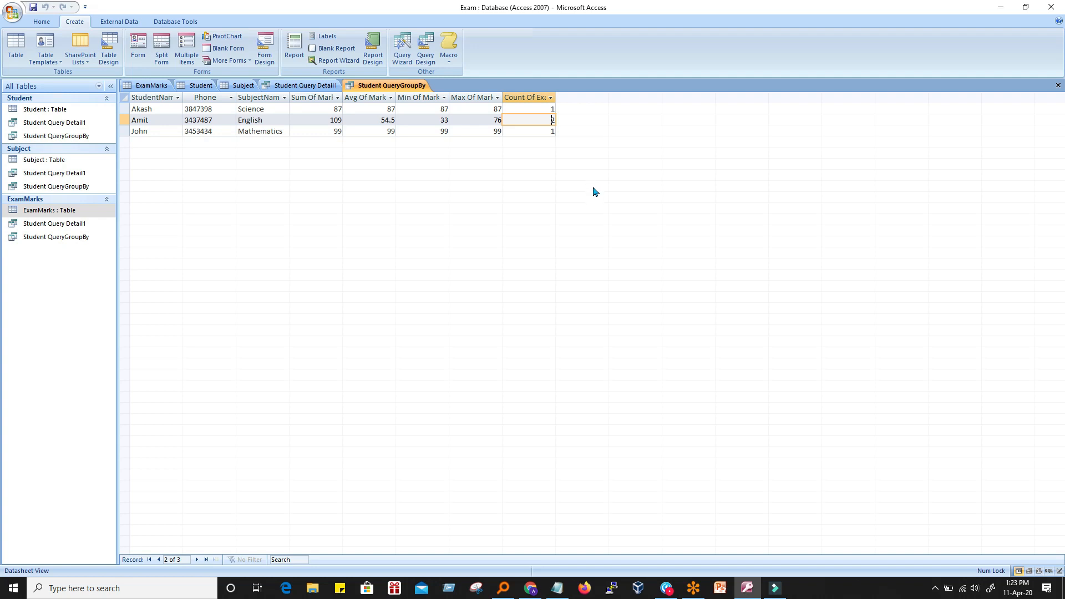
left_click(297, 121)
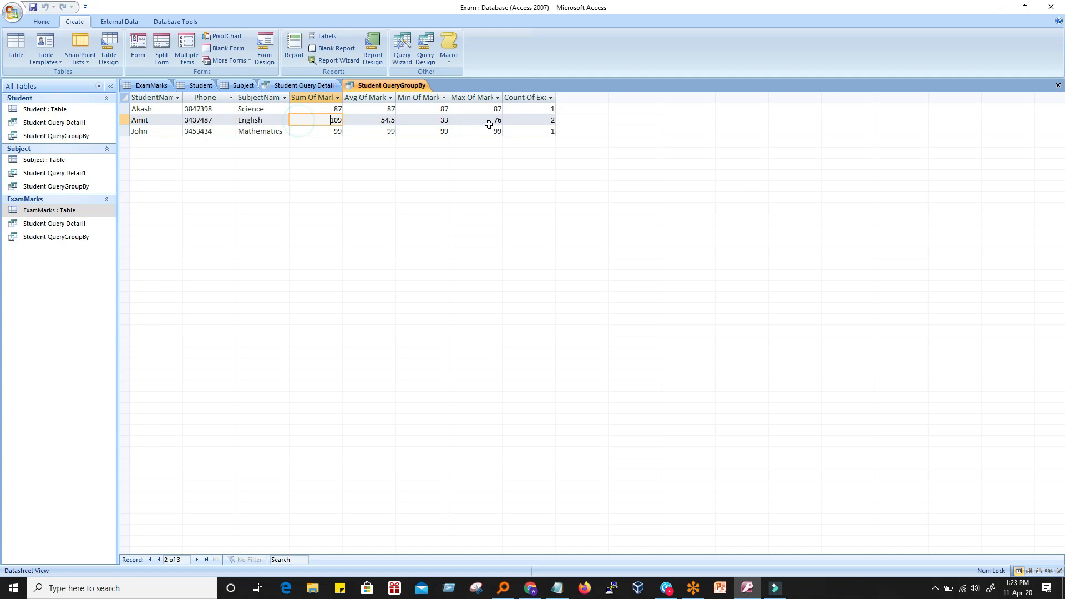
left_click(554, 114)
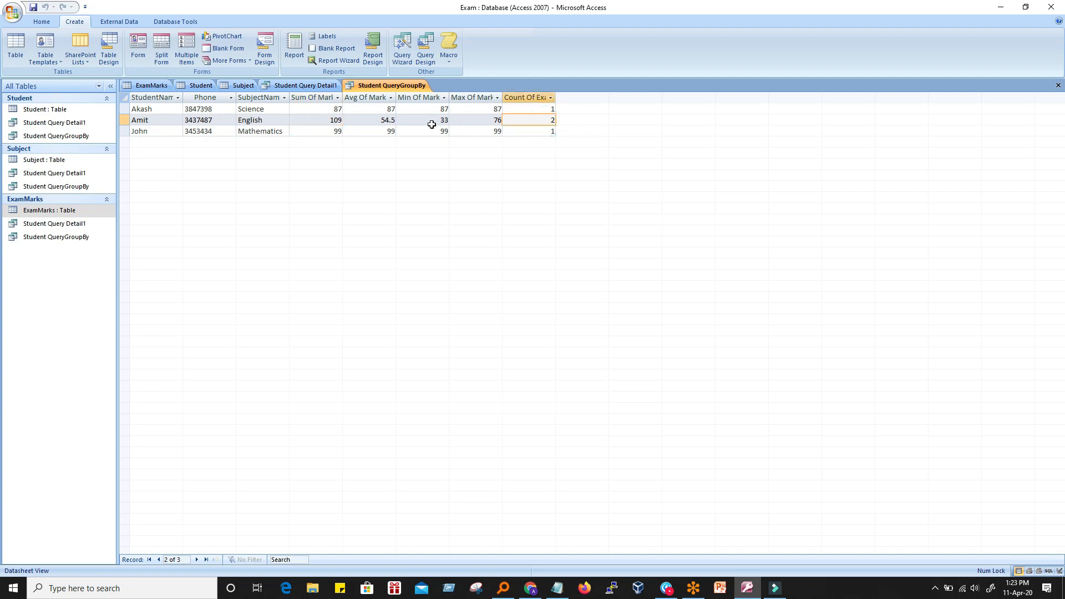
Review the student name, phone and subject values by which the English record is grouped
left_click(153, 120)
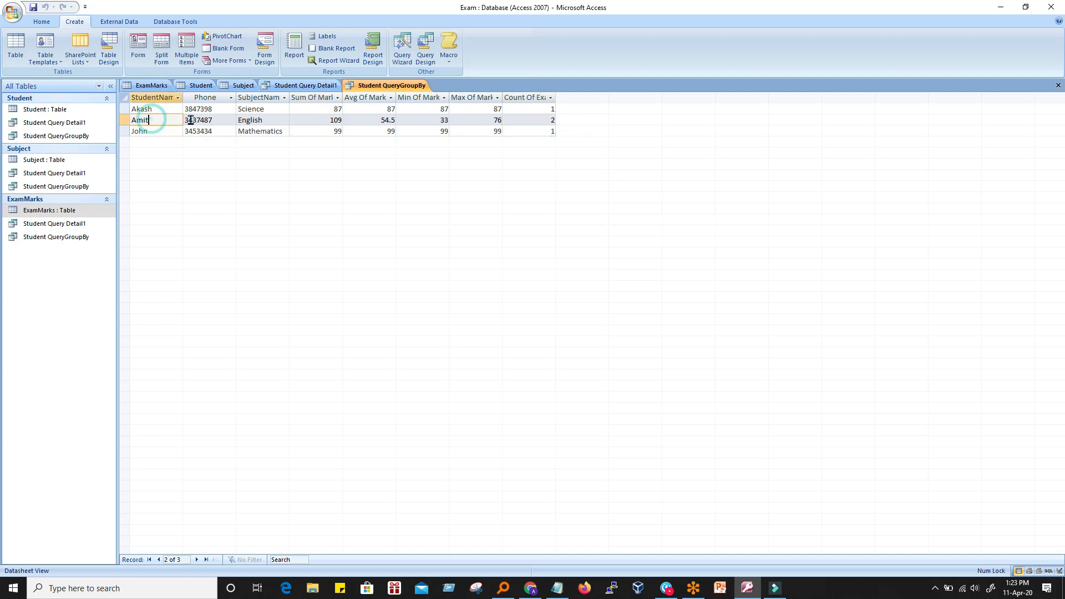
left_click(255, 120)
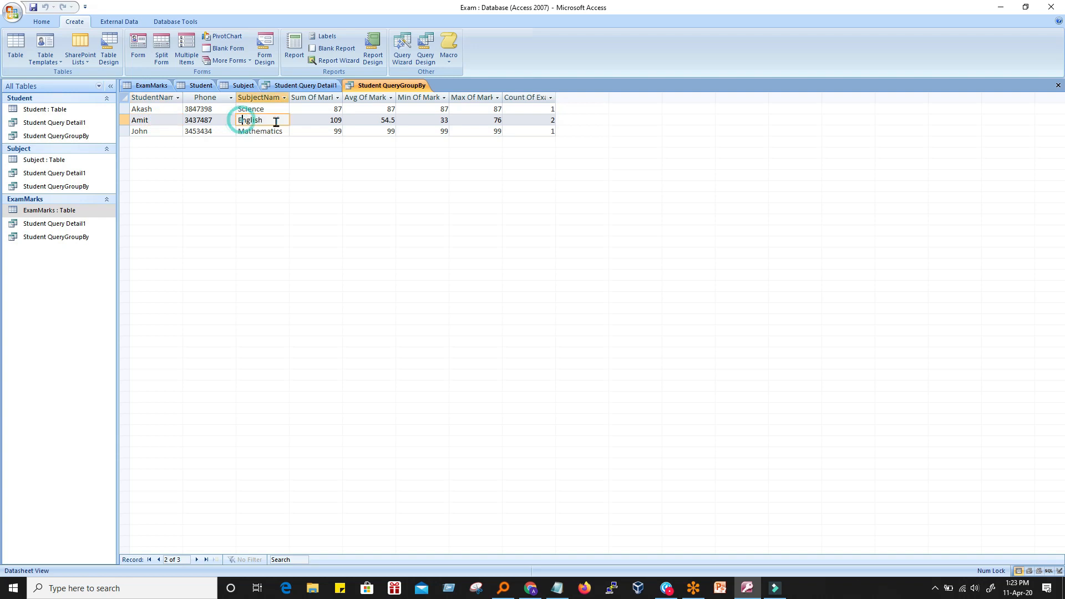
left_click(233, 120)
left_click(282, 122)
key("Up")
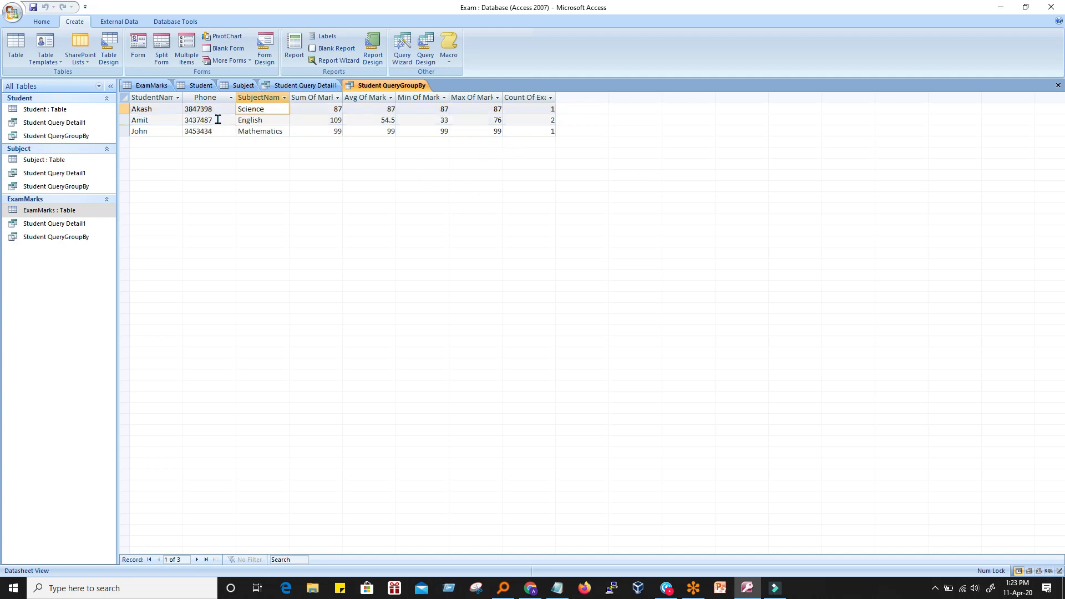
Examine the sum, average, minimum and maximum marks of the Science record
left_click(310, 118)
left_click(313, 109)
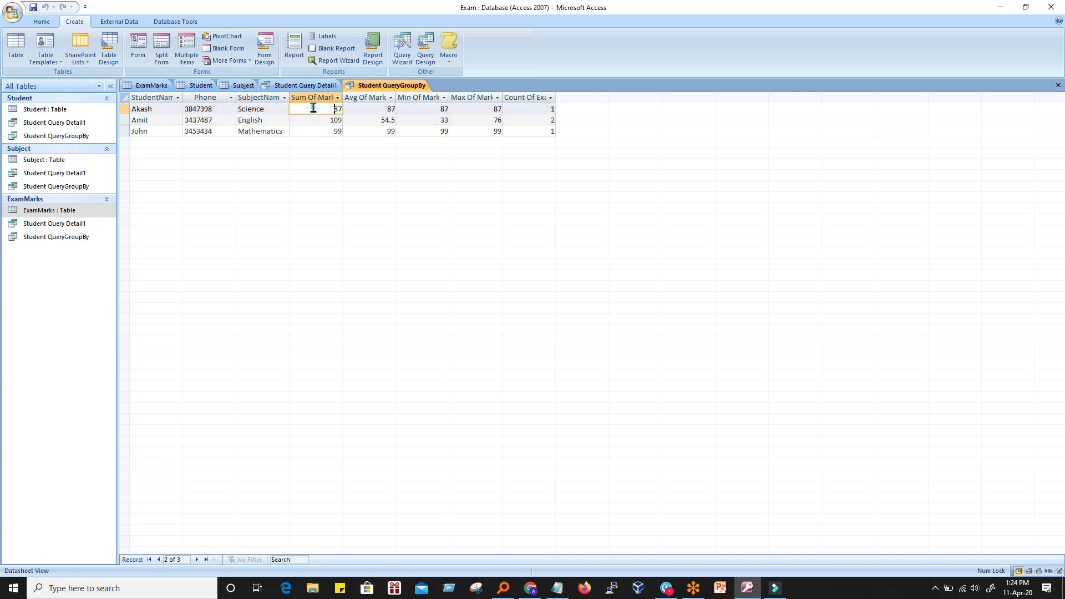
left_click(367, 109)
left_click(429, 111)
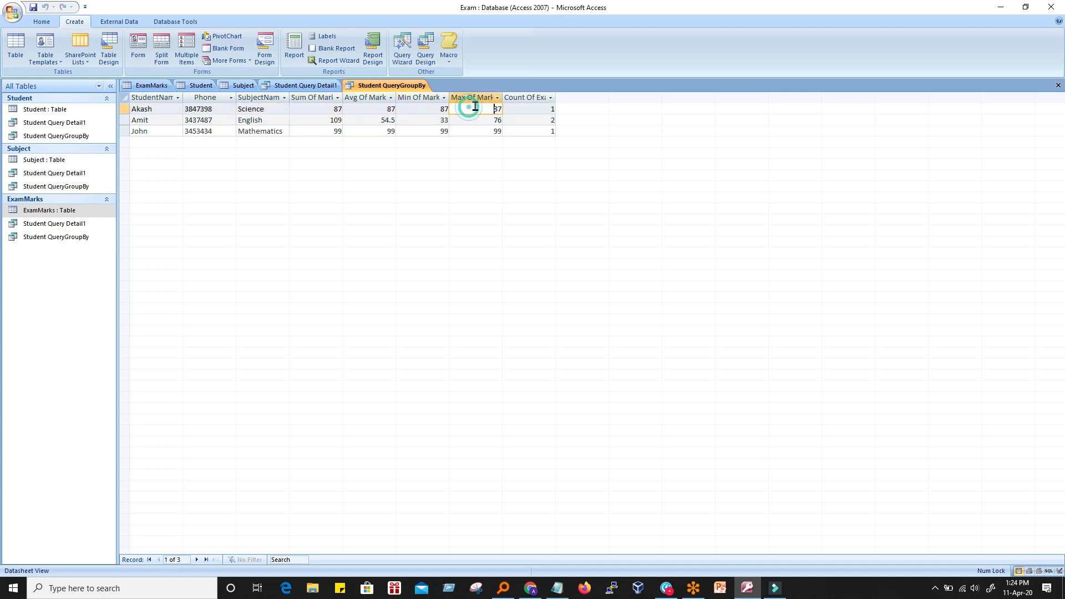
double_click(328, 108)
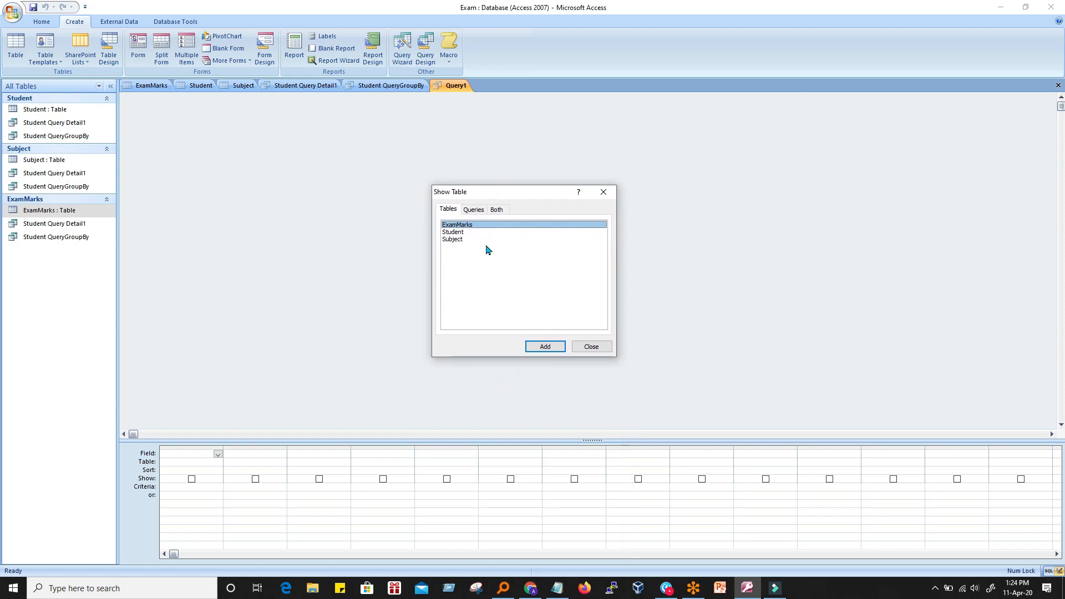
Dismiss the Show Table dialog and close the blank Query1 without adding any tables
left_click(593, 349)
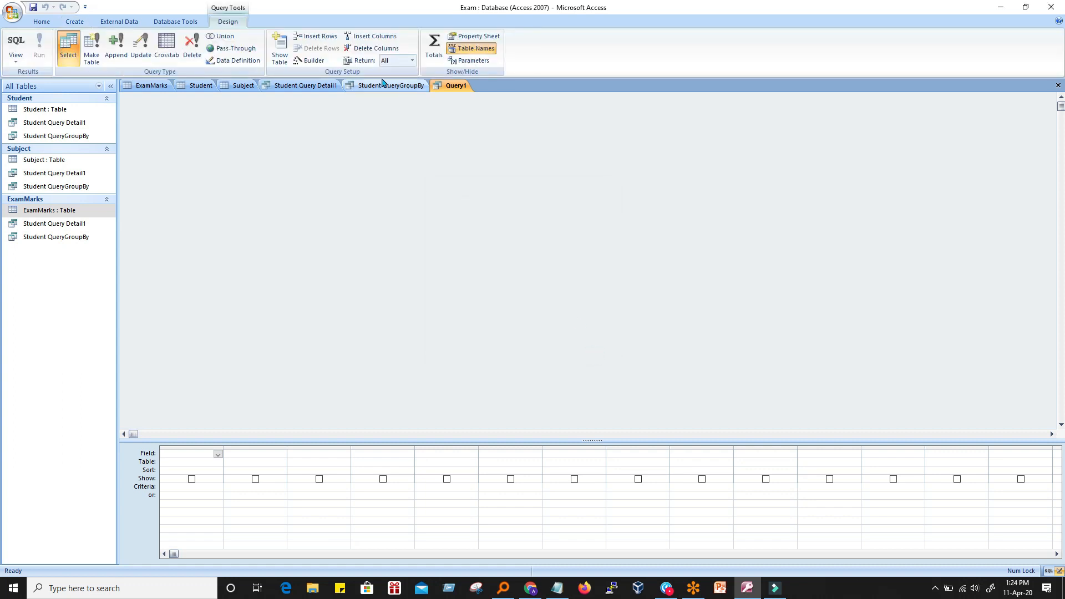
right_click(454, 86)
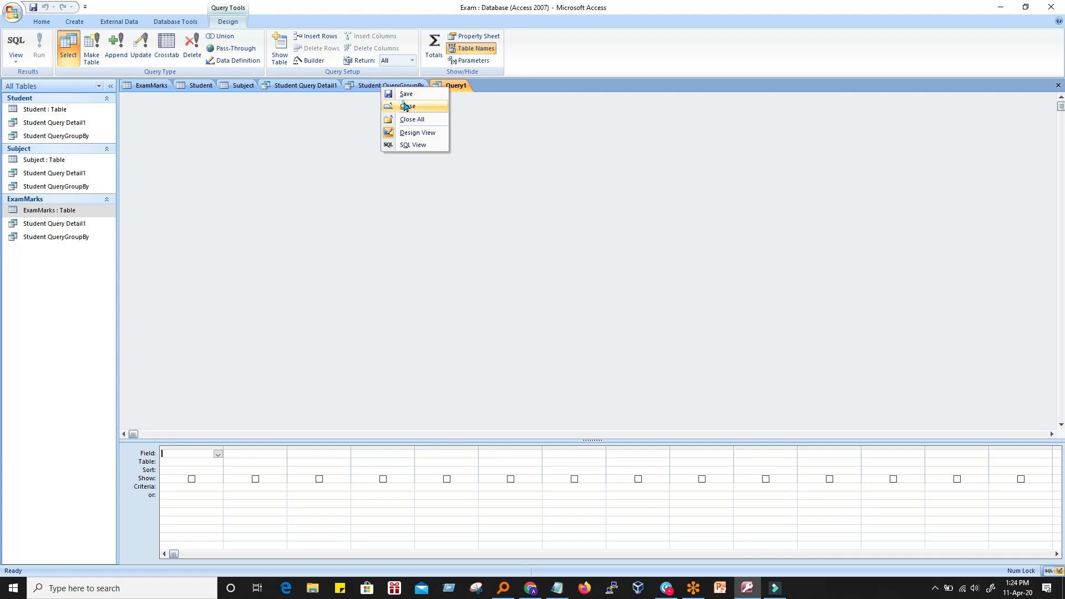
left_click(405, 109)
Open the Student Query Detail1 query from the ExamMarks group in Design View
left_click(61, 223)
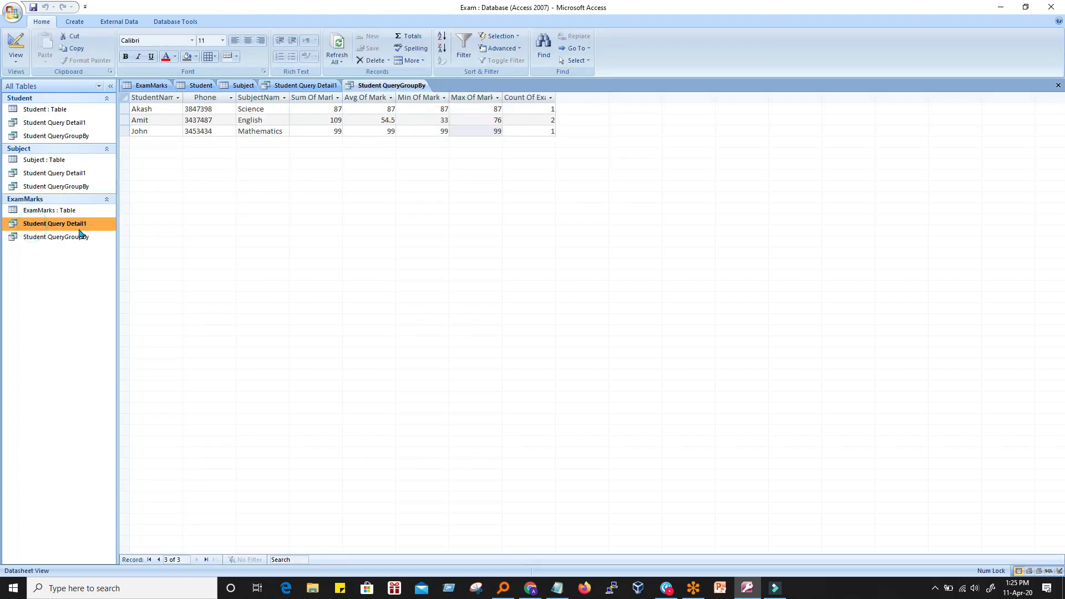
right_click(62, 230)
left_click(54, 230)
left_click(55, 237)
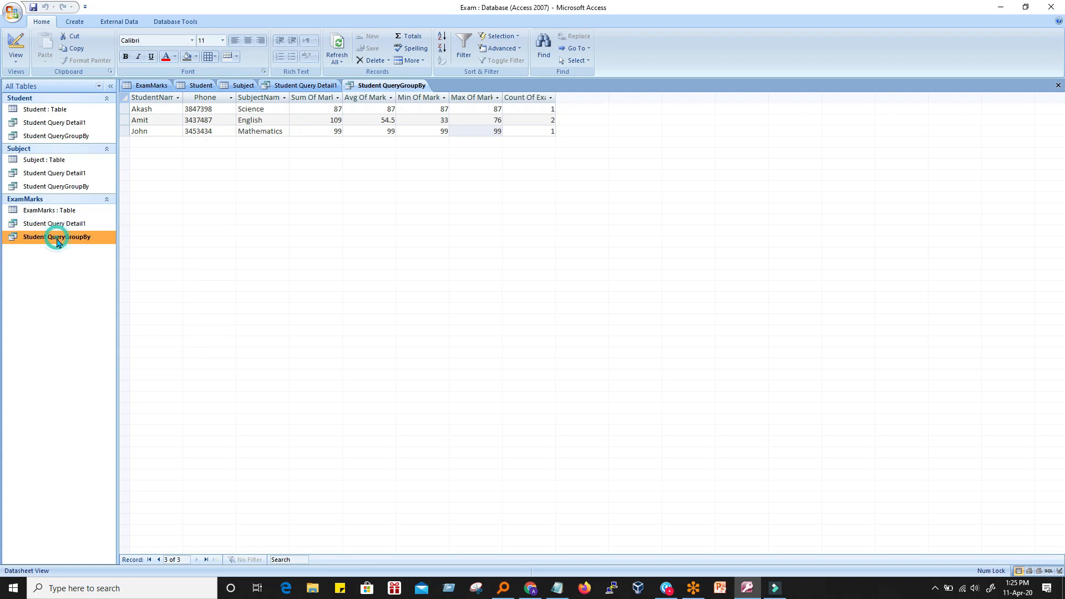
left_click(52, 228)
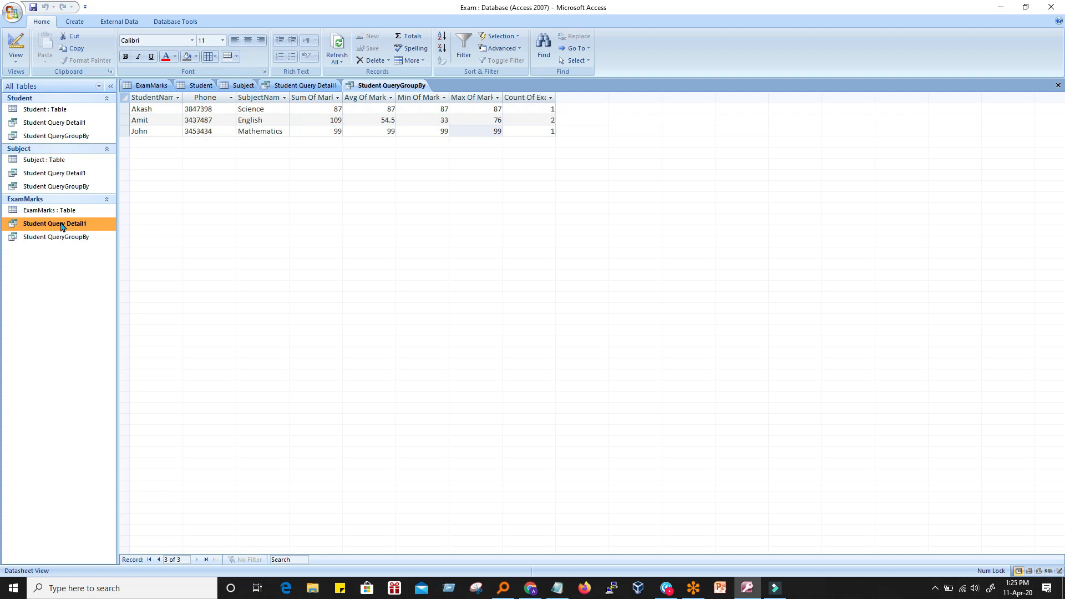
right_click(59, 227)
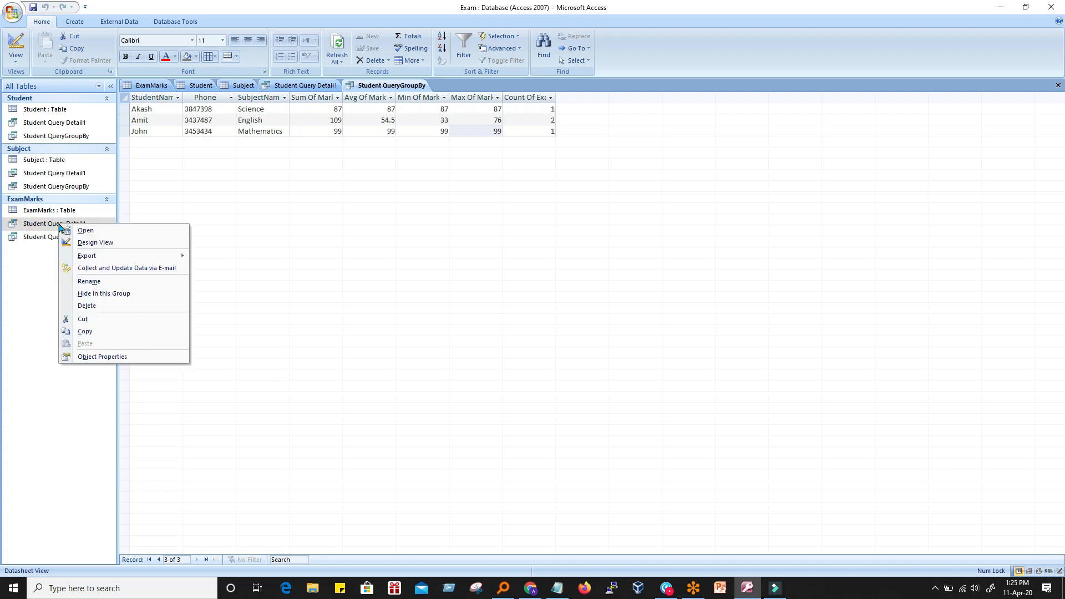
left_click(95, 243)
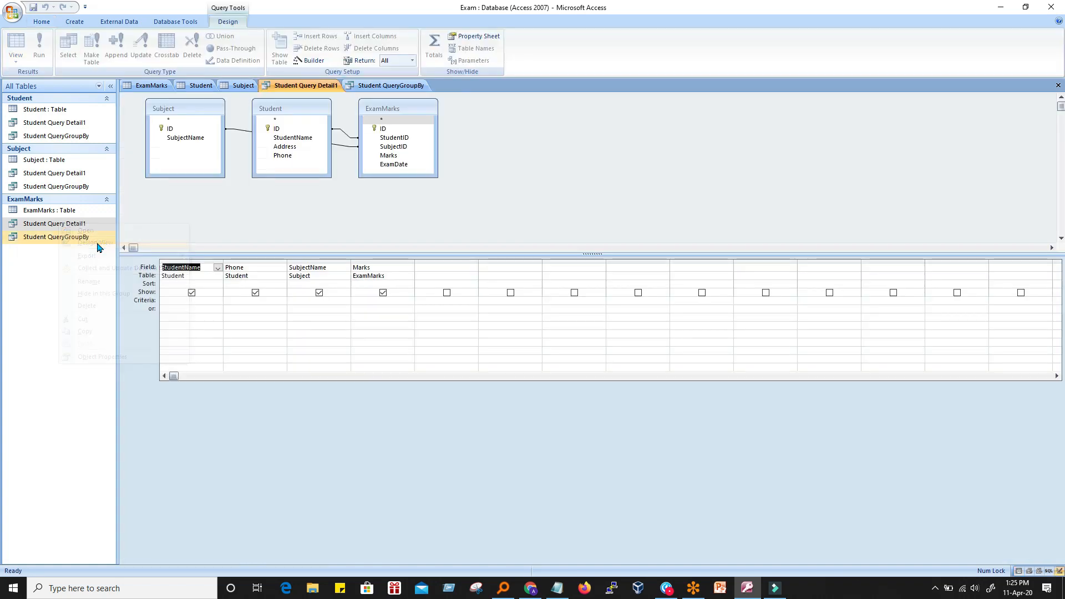
Move the Student table to the right of the ExamMarks table in the query's relationship diagram
right_click(55, 229)
left_click(316, 205)
left_click_drag(276, 109, 602, 115)
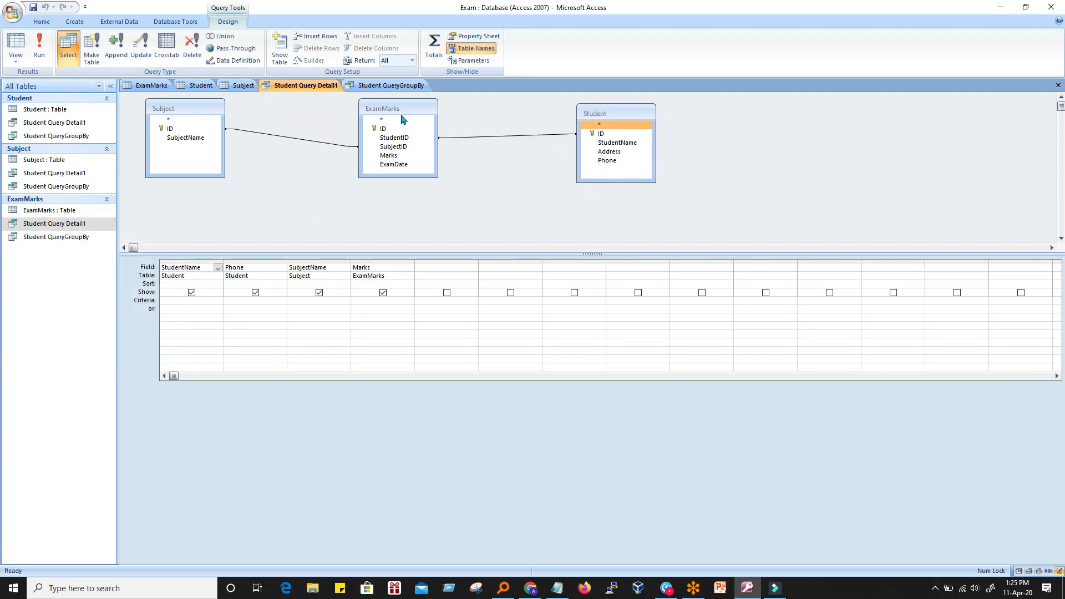
Move the ExamMarks table closer to the Subject table in the relationship diagram, and open a blank query design
left_click_drag(383, 108, 341, 110)
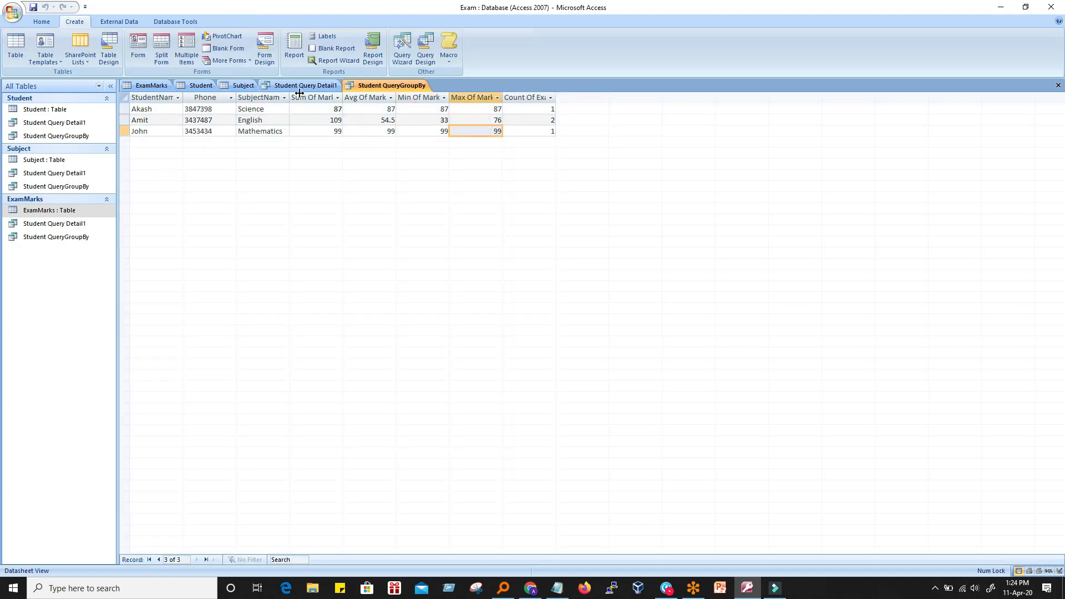
left_click(425, 57)
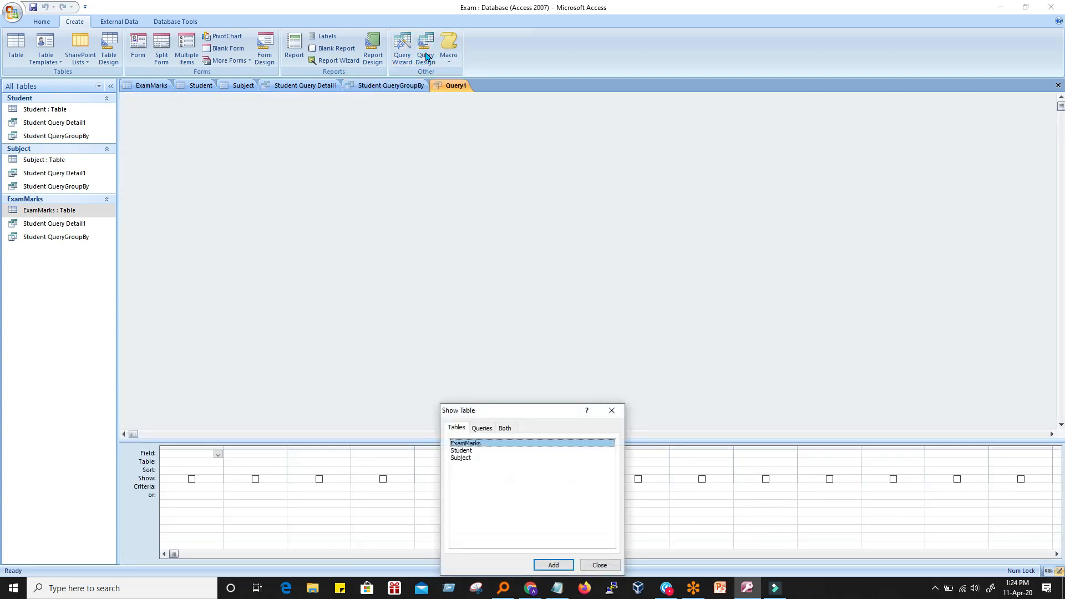
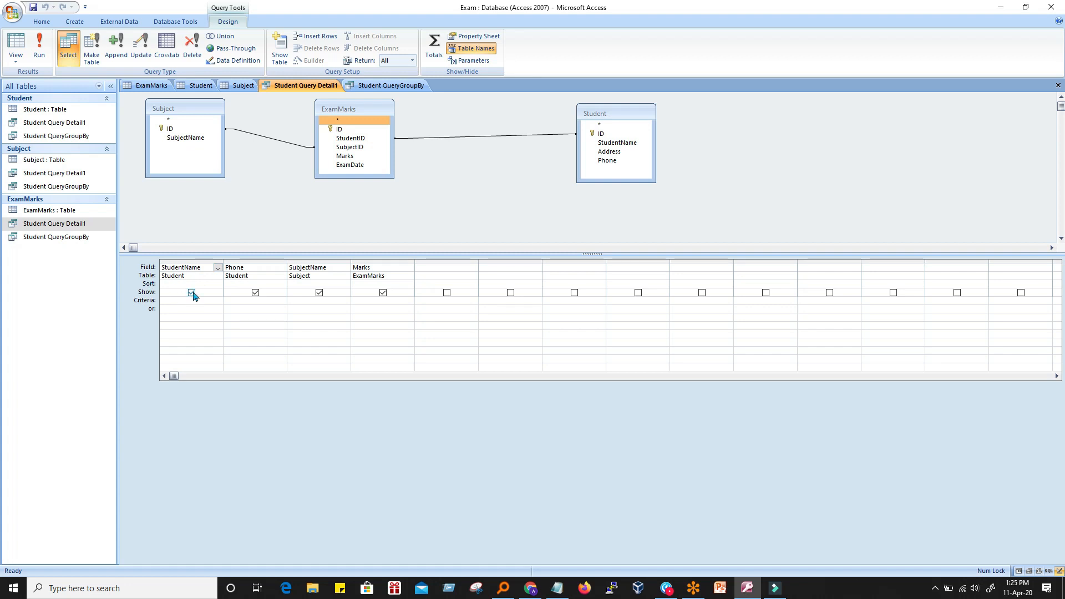
Toggle the Show setting of the StudentName field off and back on in Student Query Detail1
left_click(194, 295)
left_click(193, 296)
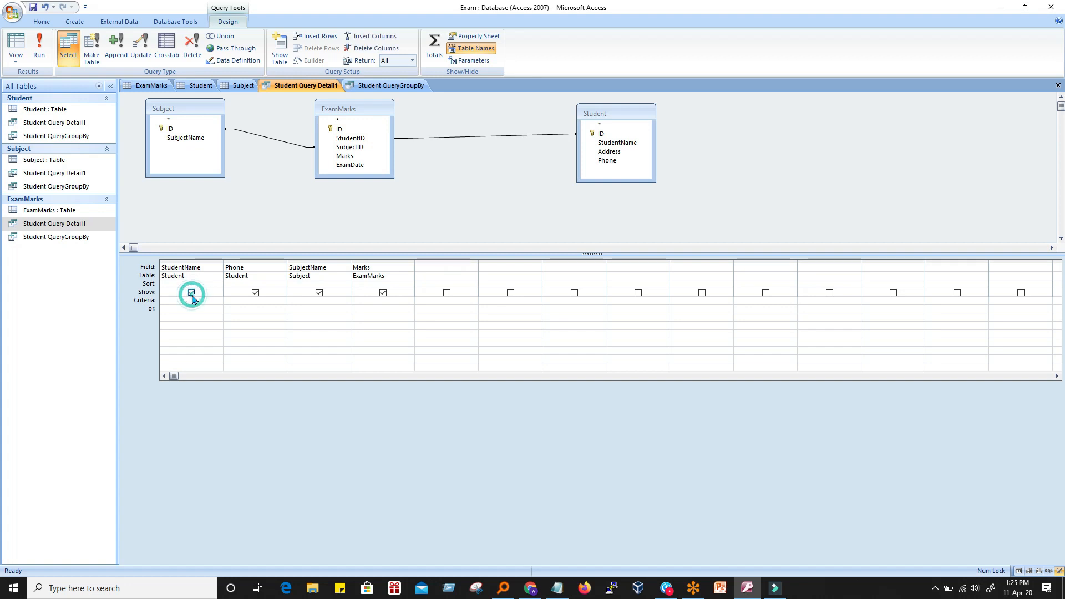
left_click(192, 292)
left_click(192, 293)
Set the StudentName field's sort order to Ascending in the query design grid
left_click(381, 267)
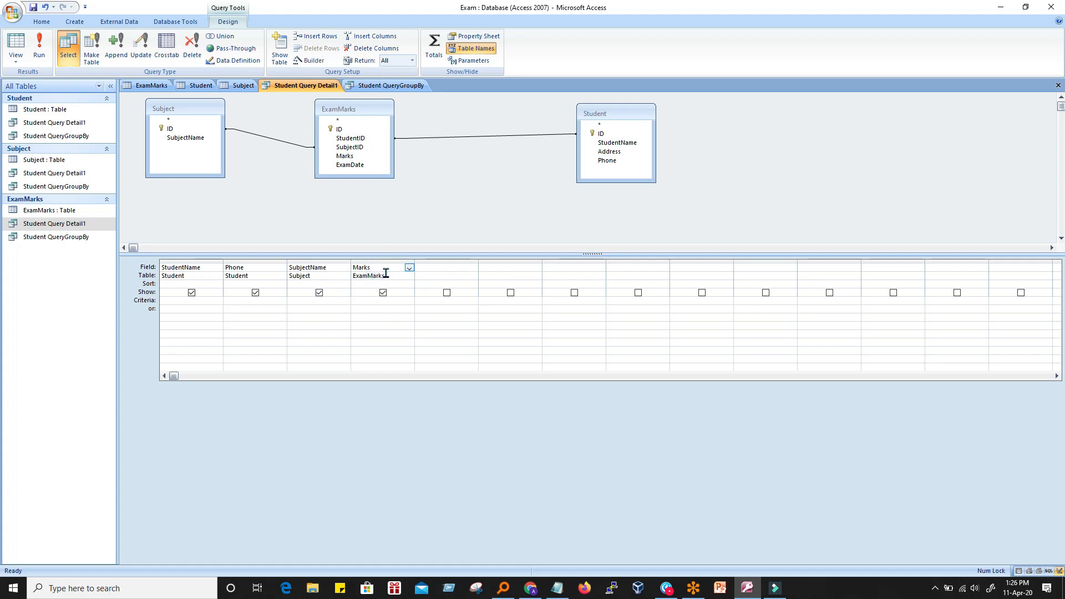
left_click(413, 315)
left_click(191, 284)
left_click(218, 284)
left_click(192, 293)
left_click(248, 316)
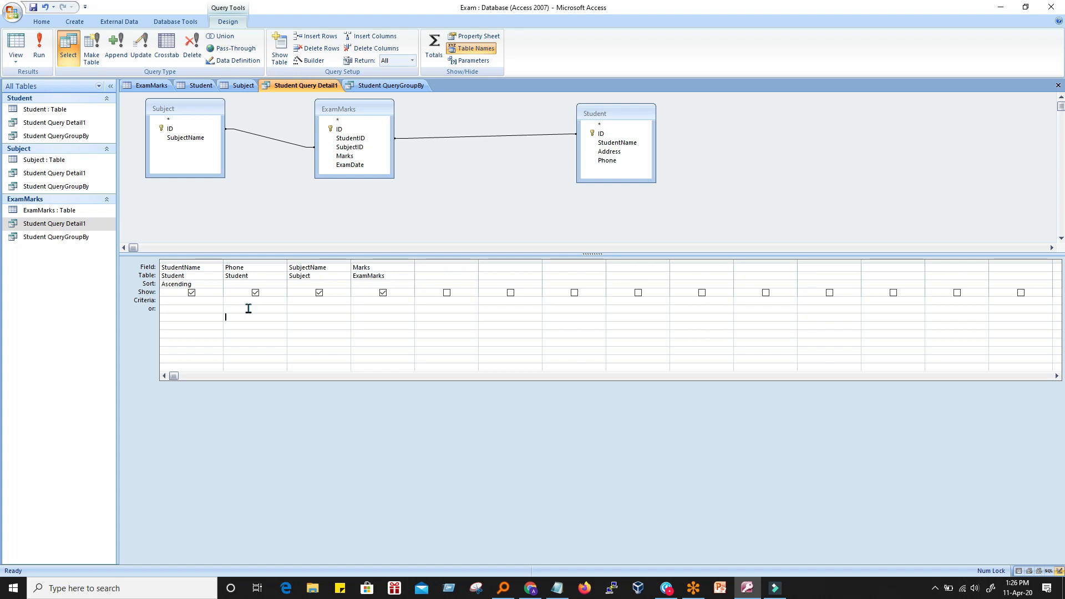
left_click(198, 283)
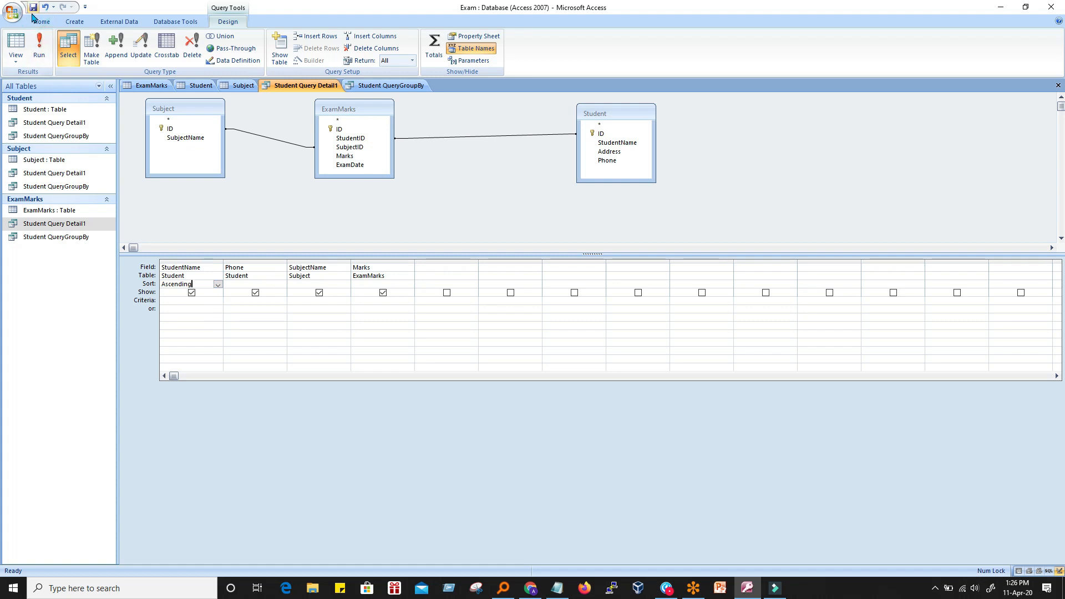
Run Student Query Detail1, check the order of the student names, and compare it with the Student QueryGroupBy results
left_click(39, 47)
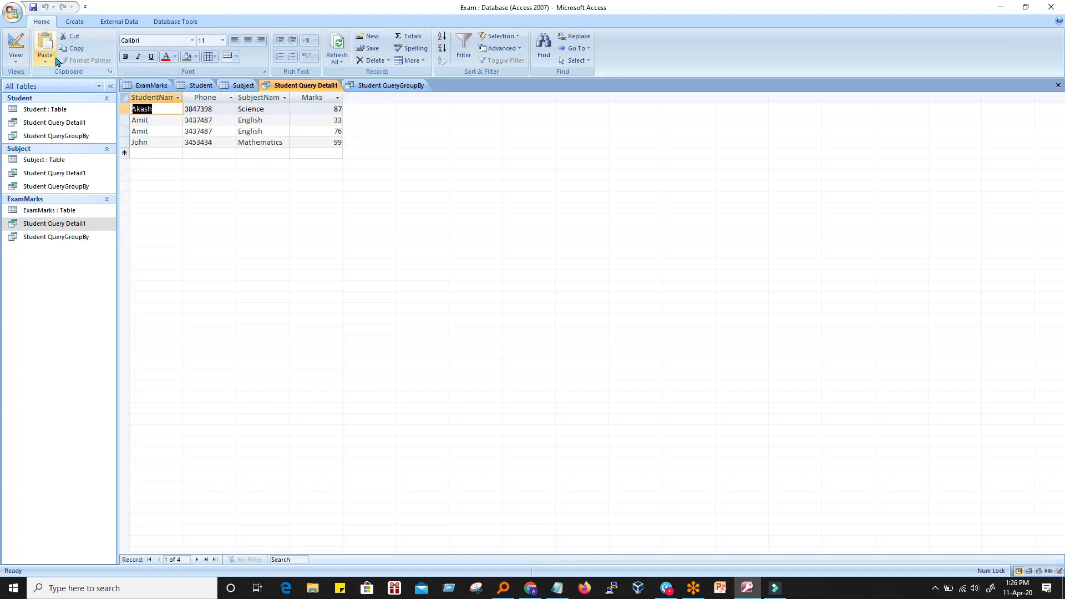
left_click(166, 151)
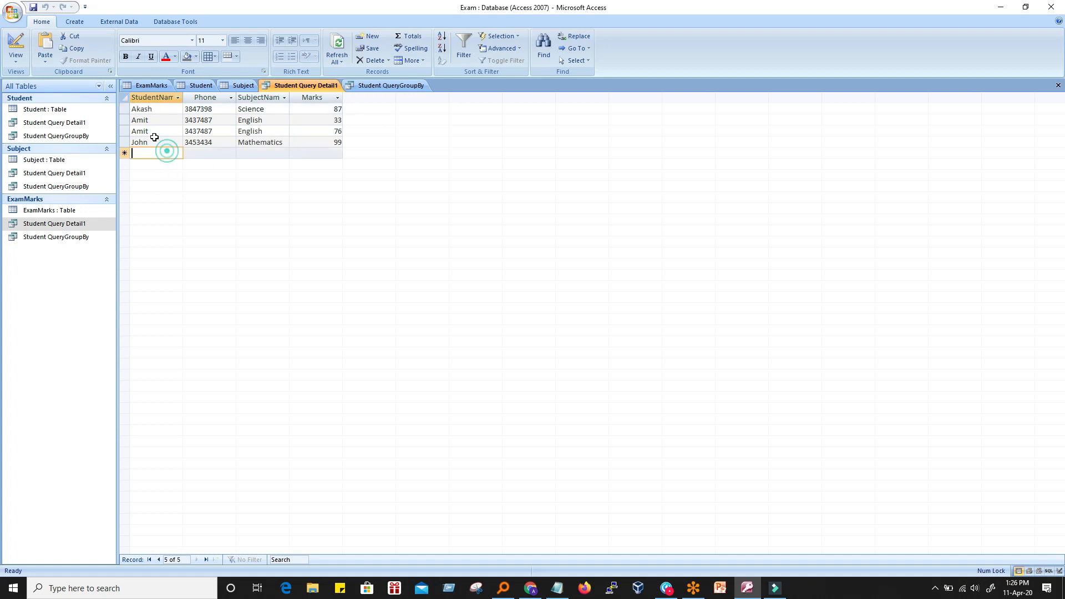
left_click_drag(155, 108, 140, 109)
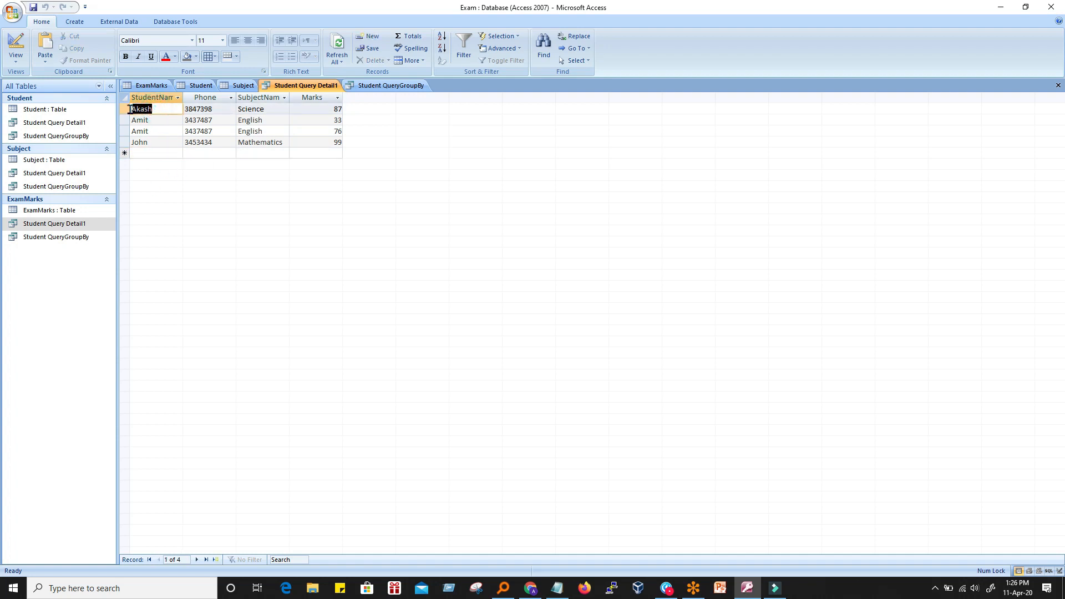
left_click(152, 132)
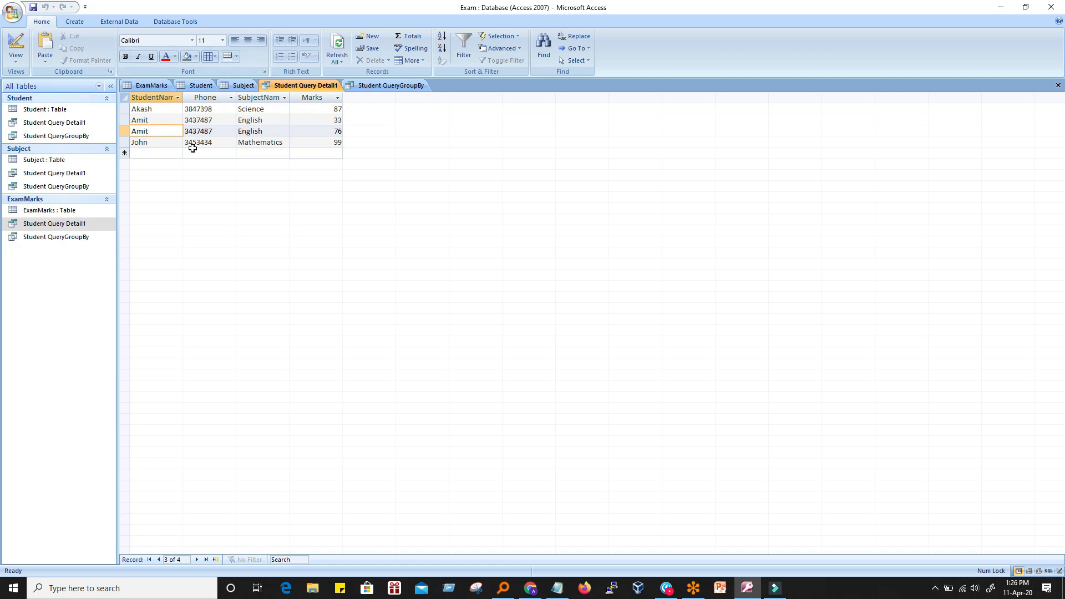
left_click(372, 89)
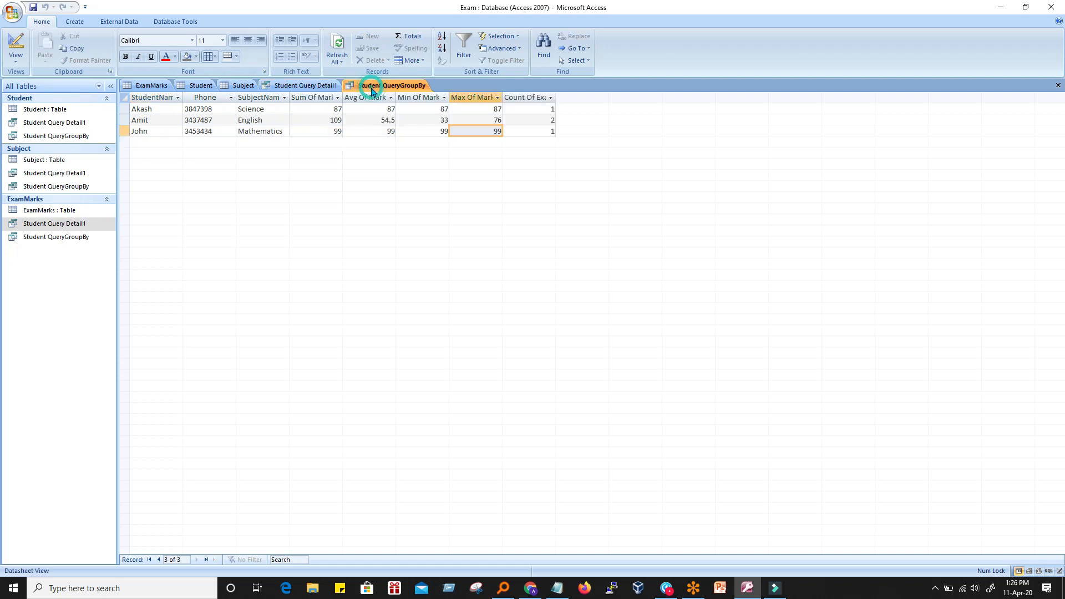
left_click(305, 86)
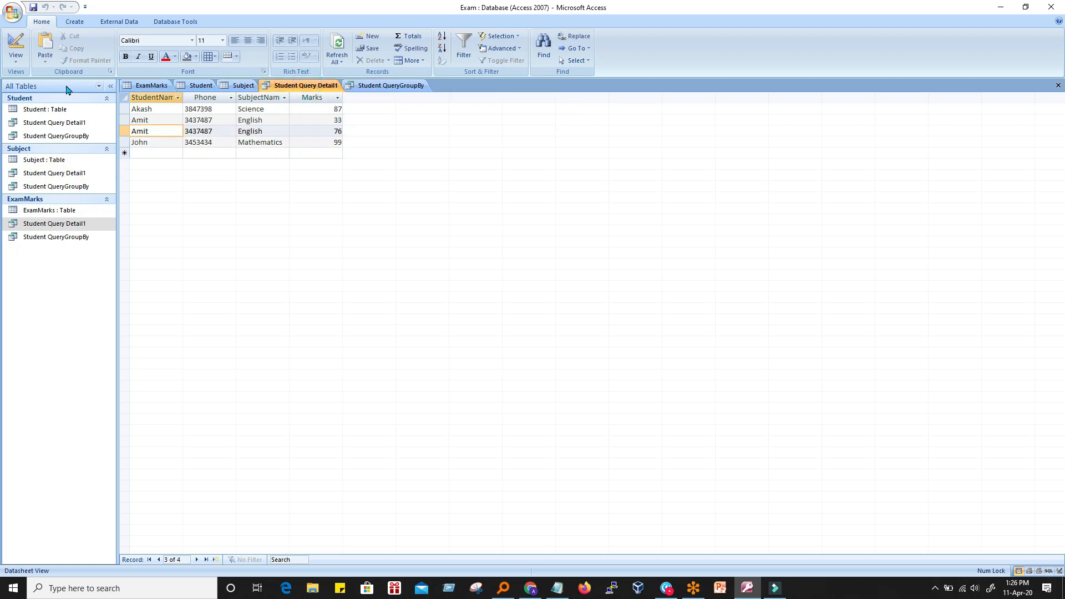
Reopen Student Query Detail1 in Design View, set the StudentName sort order to Descending, and run the query
right_click(49, 224)
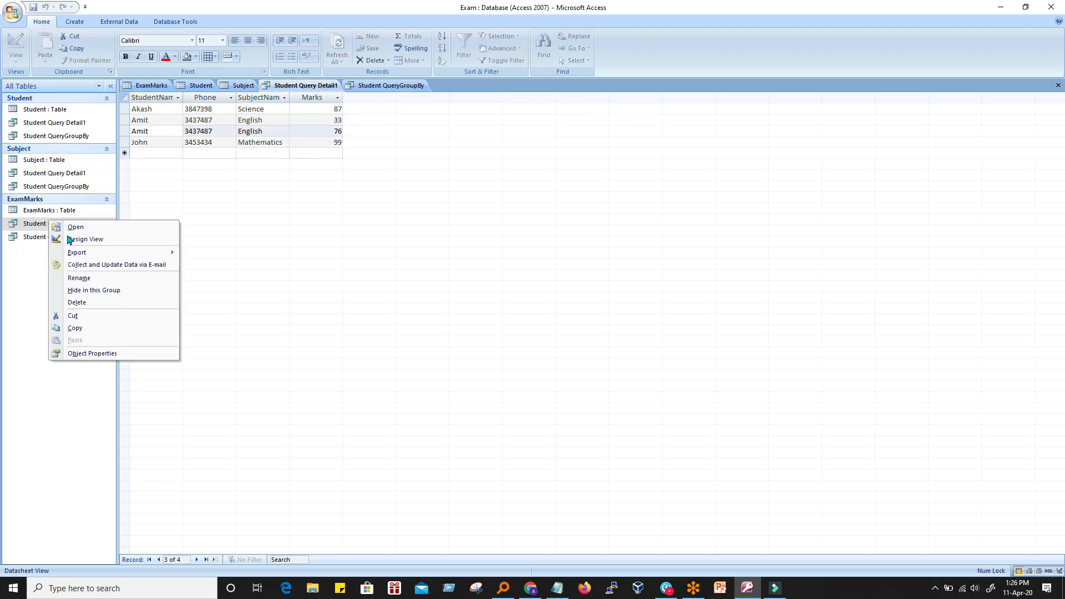
left_click(86, 240)
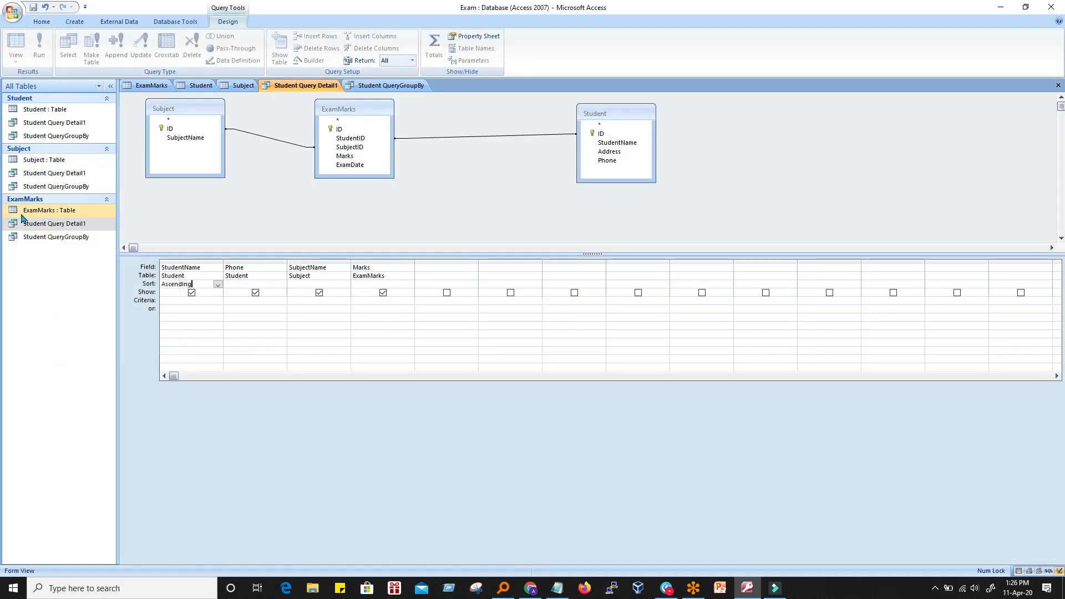
right_click(56, 223)
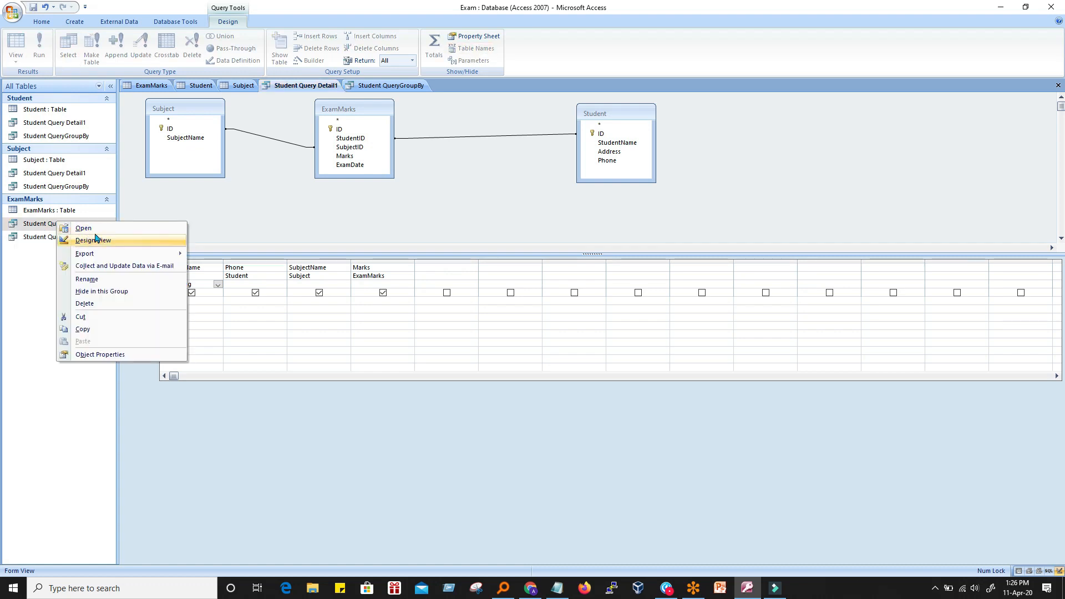
left_click(88, 240)
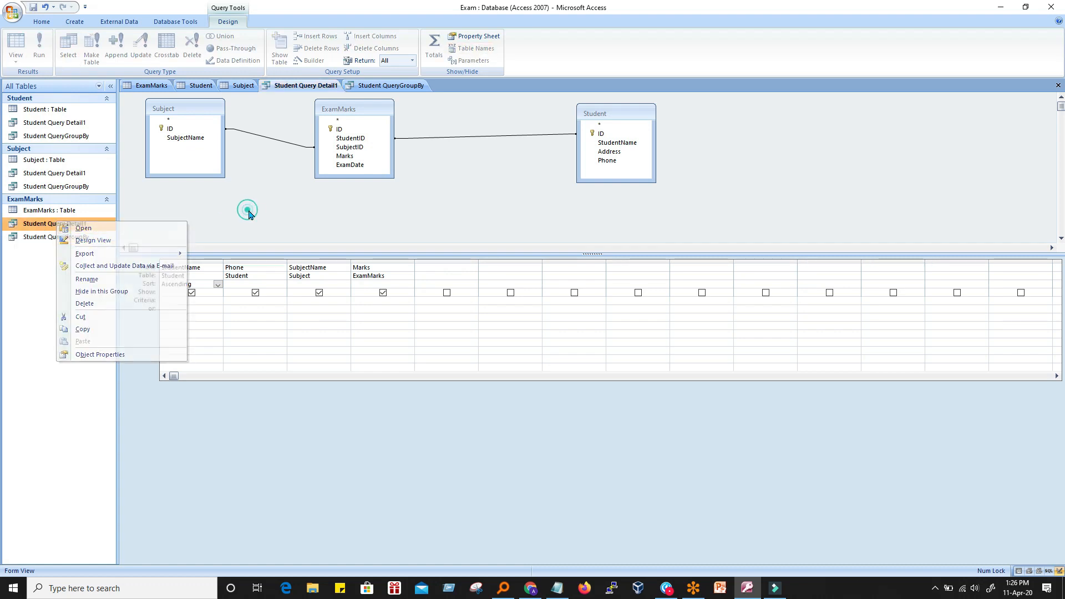
left_click(218, 284)
left_click(192, 303)
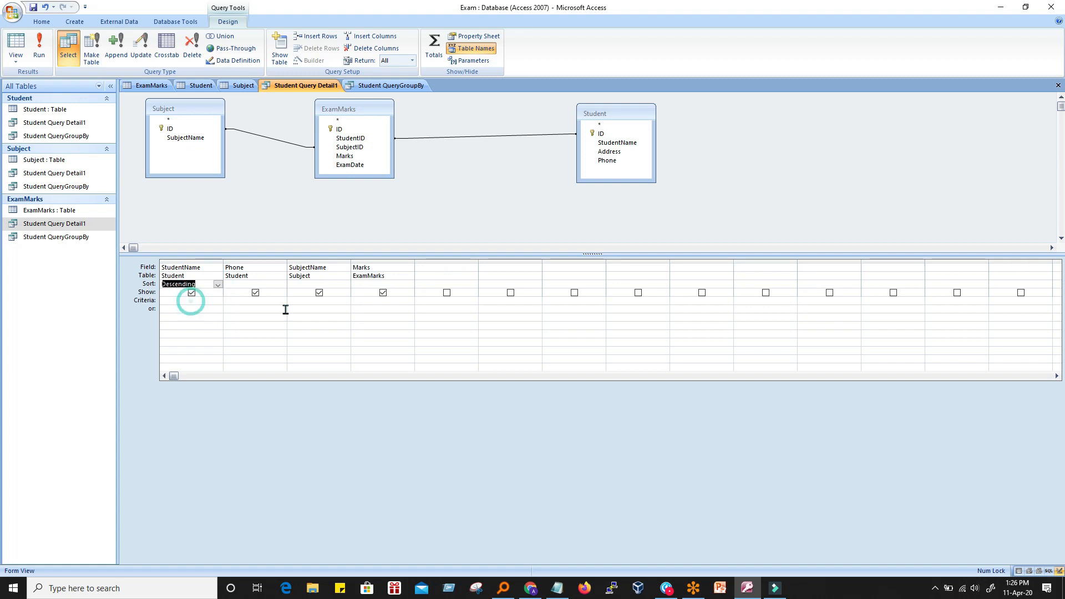
left_click(39, 47)
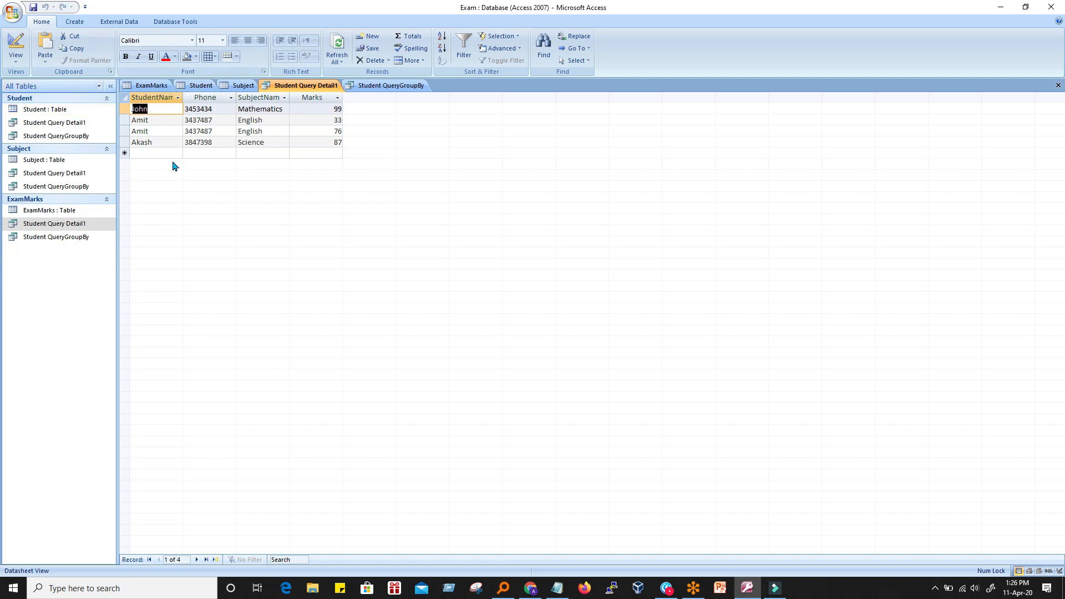
left_click(168, 133)
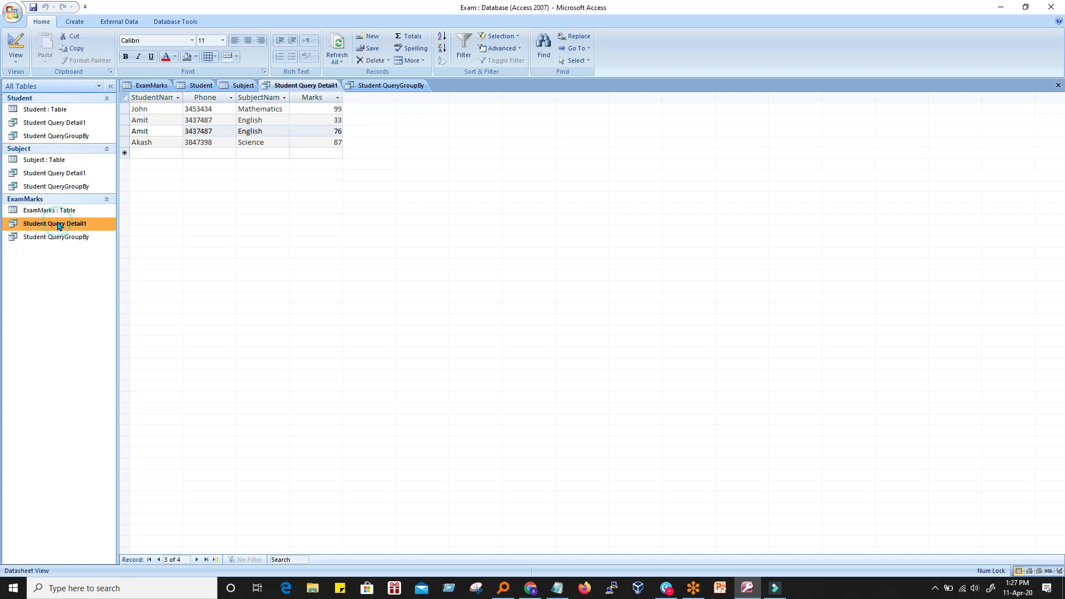
Reopen Student Query Detail1 in Design View and save the query with its descending sort
right_click(59, 223)
left_click(86, 240)
left_click(370, 166)
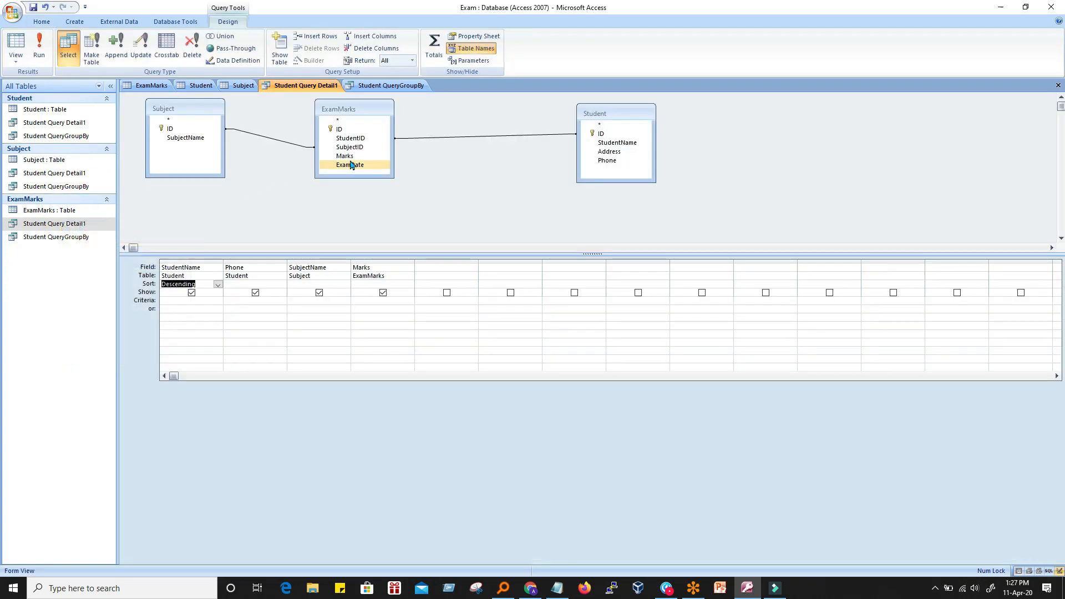
left_click(188, 316)
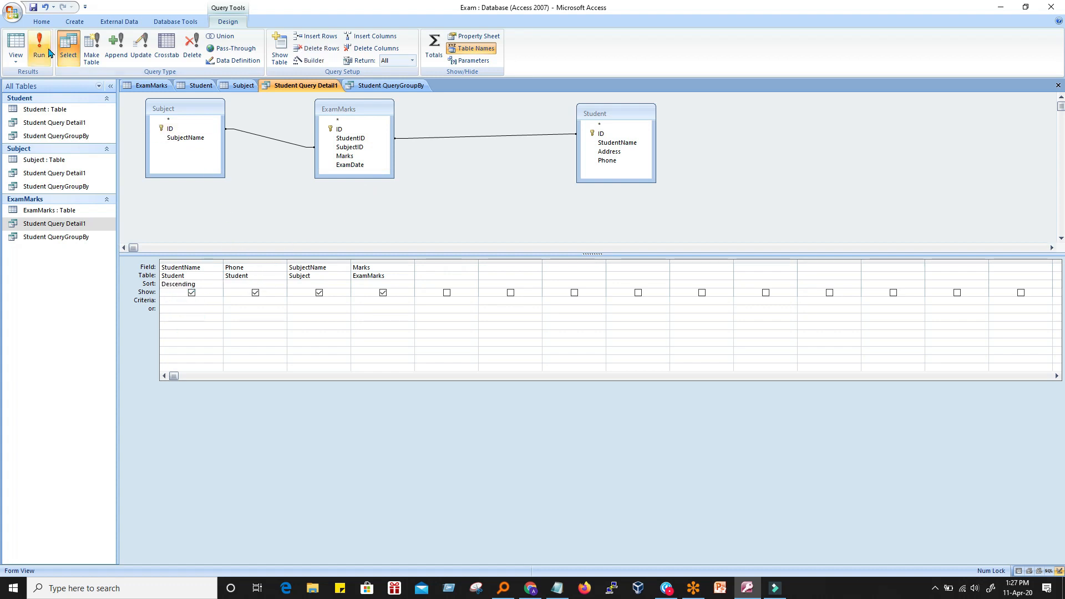
left_click(34, 11)
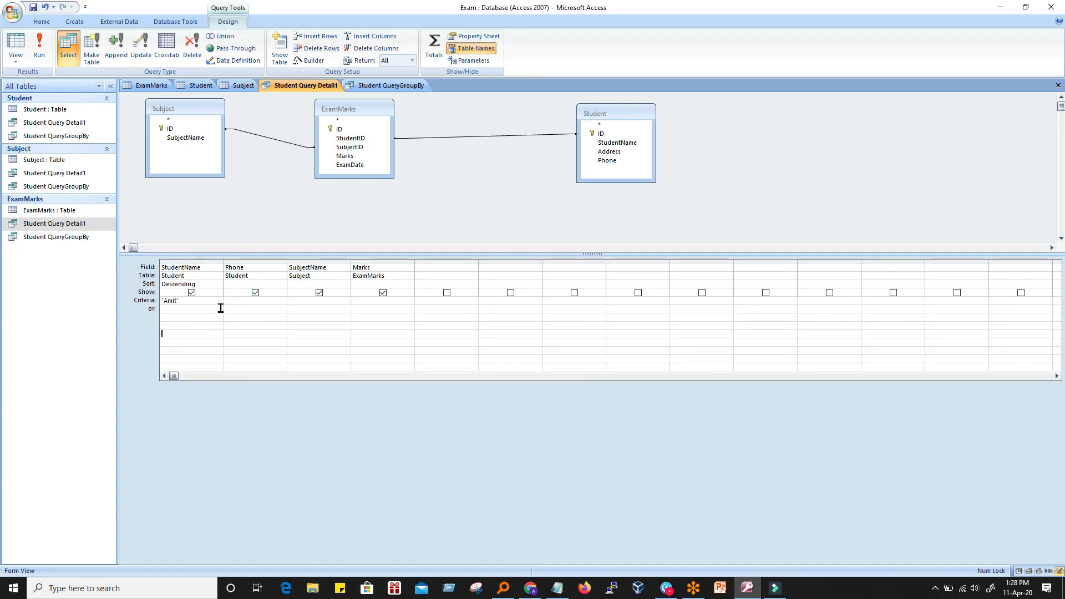
Enter the Science student's name as the alternative StudentName criterion on the first "or" row, and run the query
left_click(194, 307)
left_click(244, 302)
left_click(175, 304)
left_click(177, 312)
type("Akash")
left_click(295, 328)
left_click_drag(188, 308, 160, 310)
left_click(191, 326)
left_click(173, 310)
left_click_drag(184, 309, 168, 310)
left_click(263, 341)
left_click(196, 326)
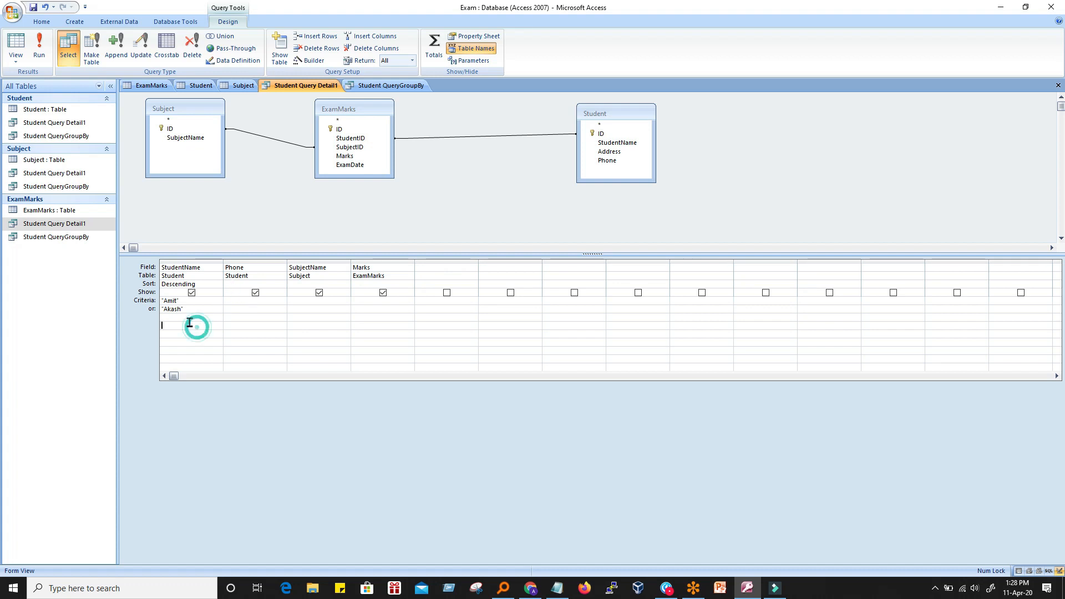
left_click(40, 49)
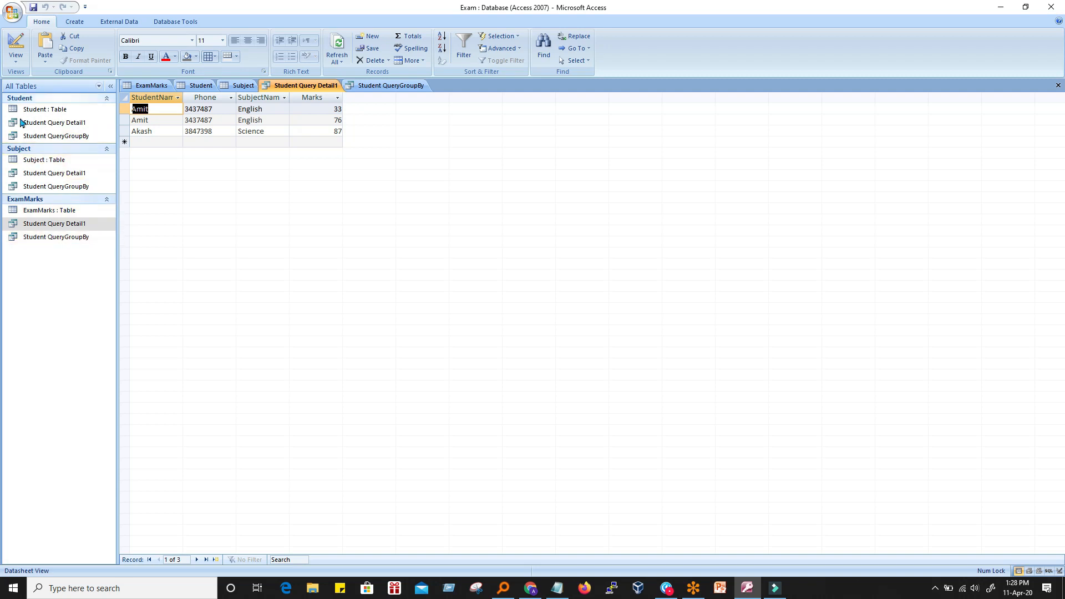
Reopen the query in Design View, add the Mathematics student's name as a third StudentName criterion, and run it
right_click(42, 224)
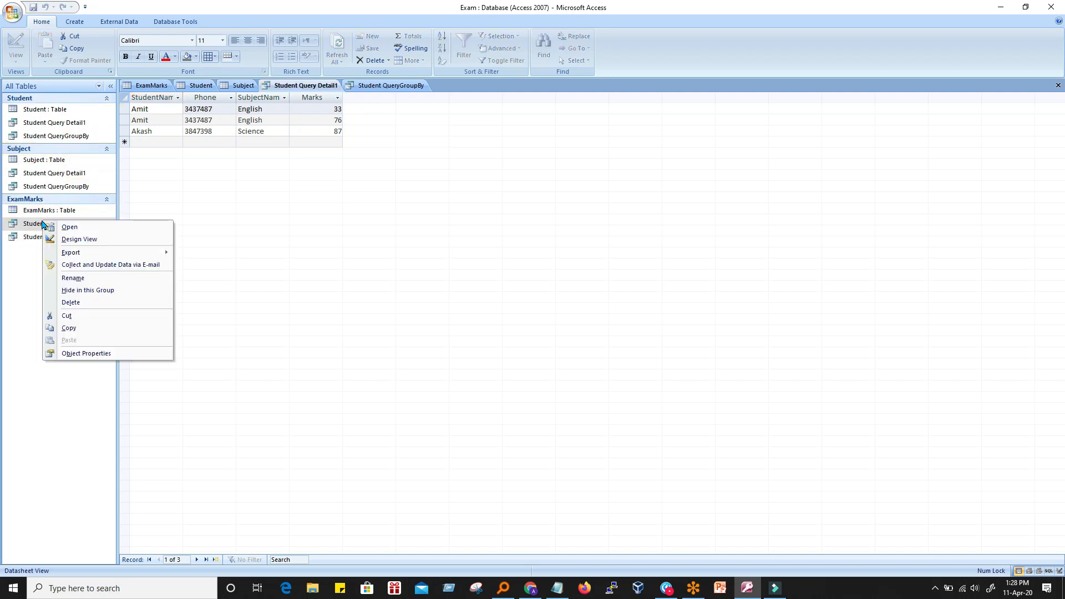
left_click(73, 239)
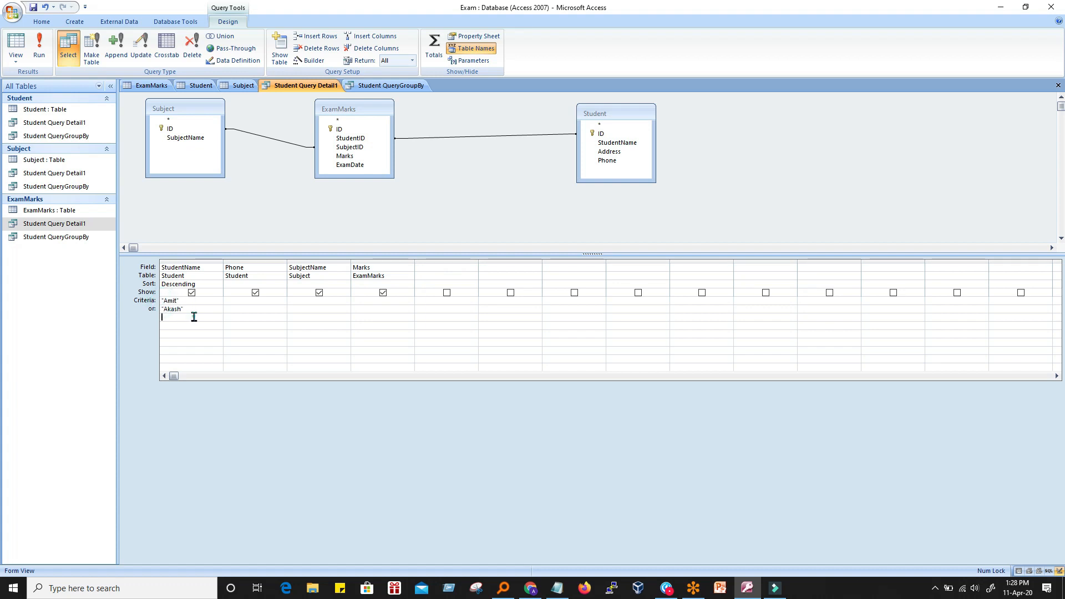
left_click_drag(189, 308, 168, 309)
left_click(166, 319)
left_click(221, 331)
left_click(39, 49)
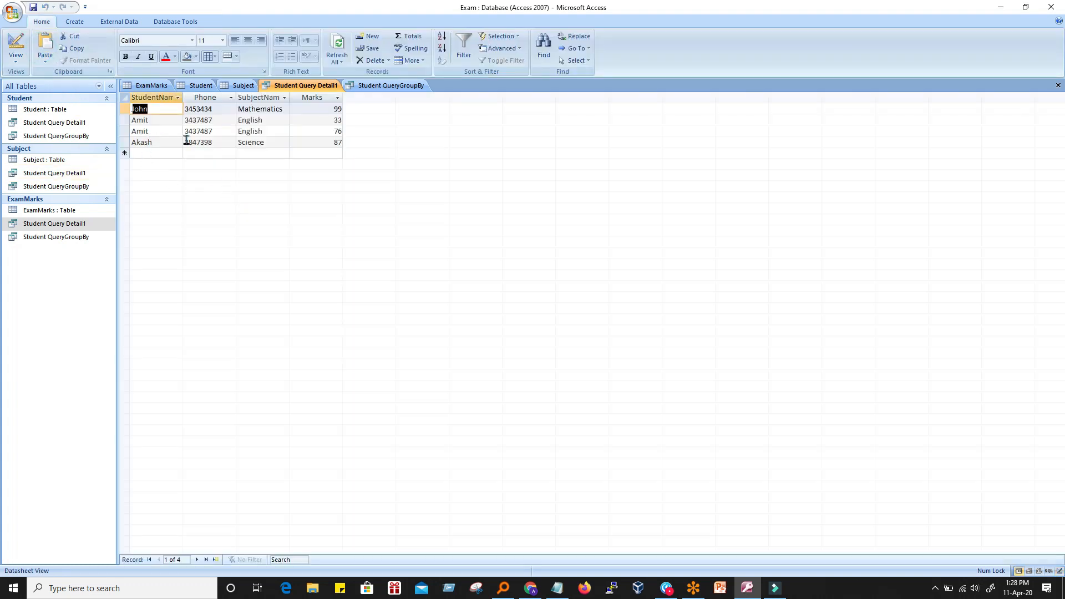
Reopen the query in Design View, set a Marks criterion of >40 on the first criteria row, and run it
right_click(46, 223)
left_click(83, 242)
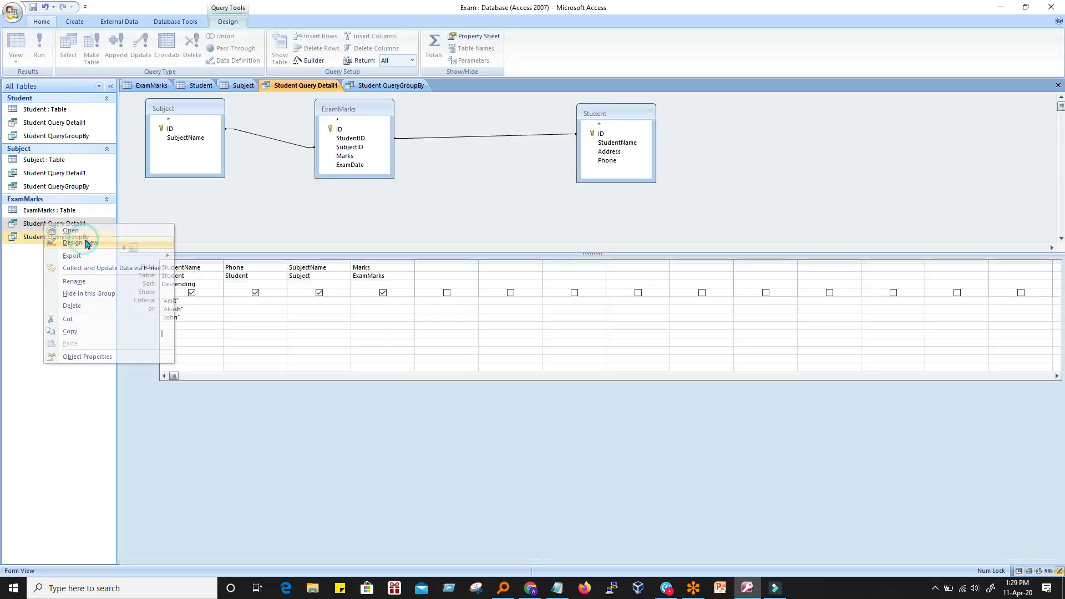
left_click(246, 303)
left_click(333, 304)
left_click(415, 305)
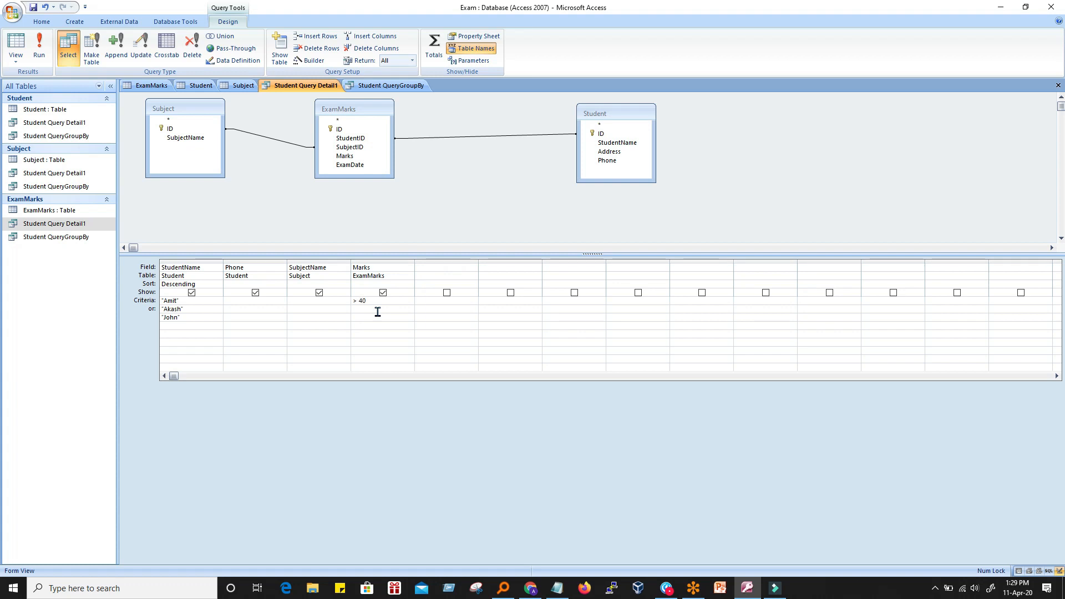
left_click(398, 333)
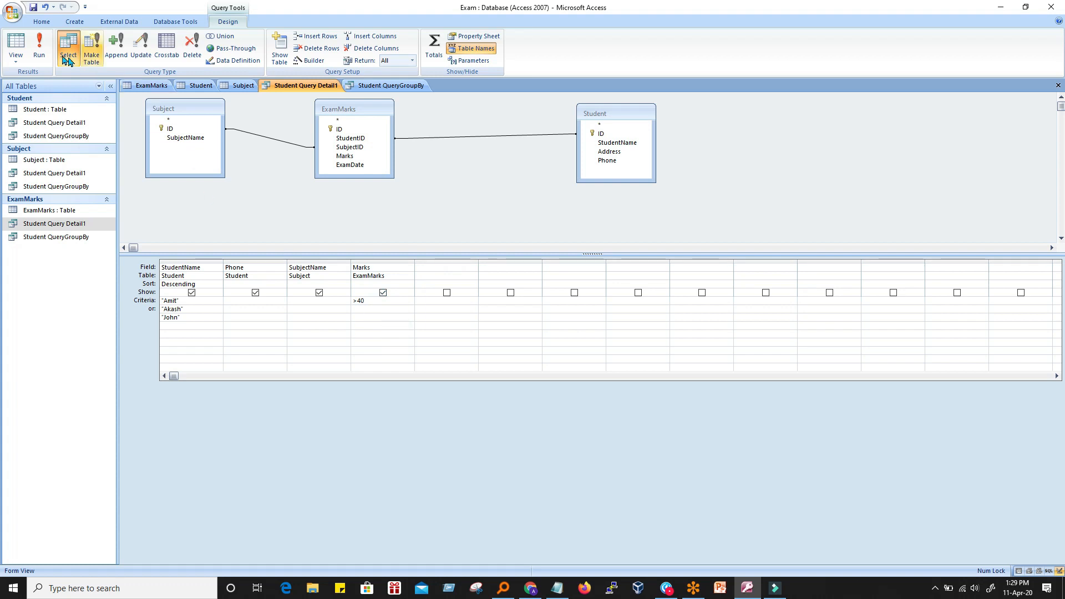
left_click(39, 48)
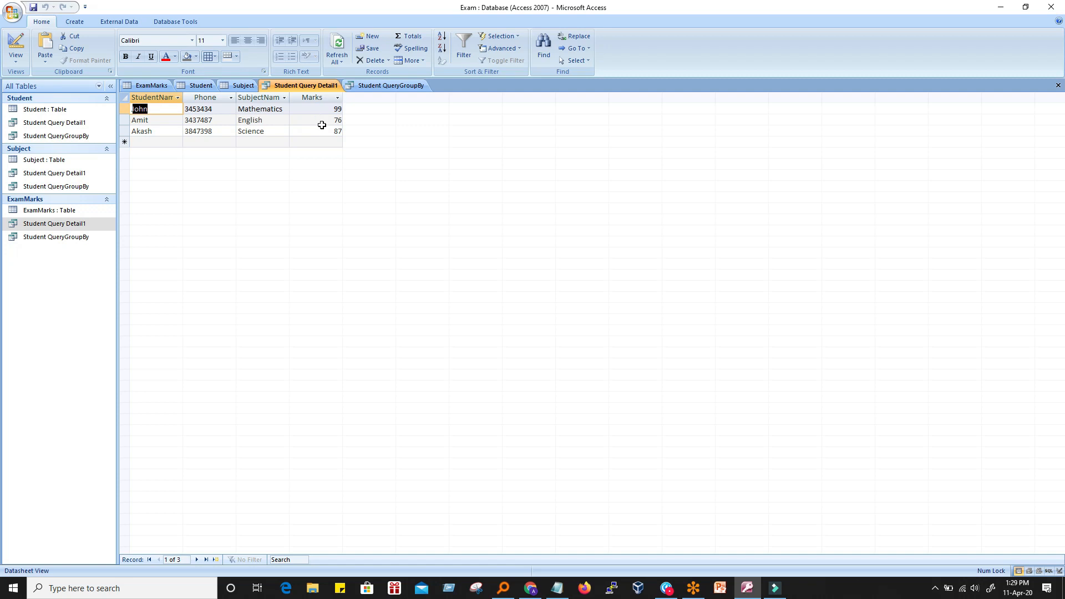
Reopen Student Query Detail1 in Design View, set Marks to <40 on all three student criteria rows, and run the query
right_click(56, 224)
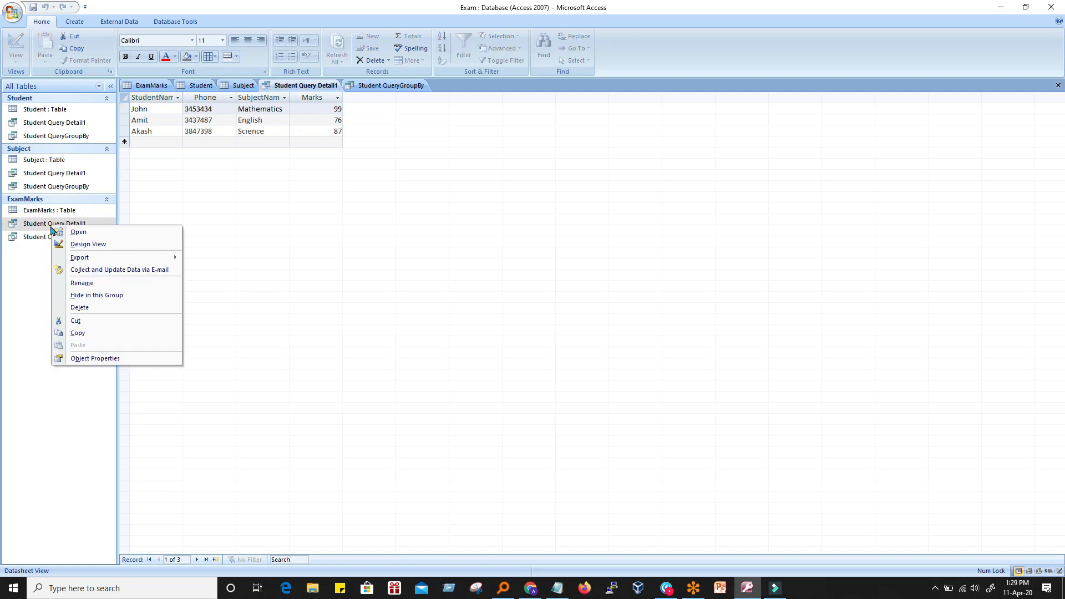
left_click(87, 245)
left_click(377, 303)
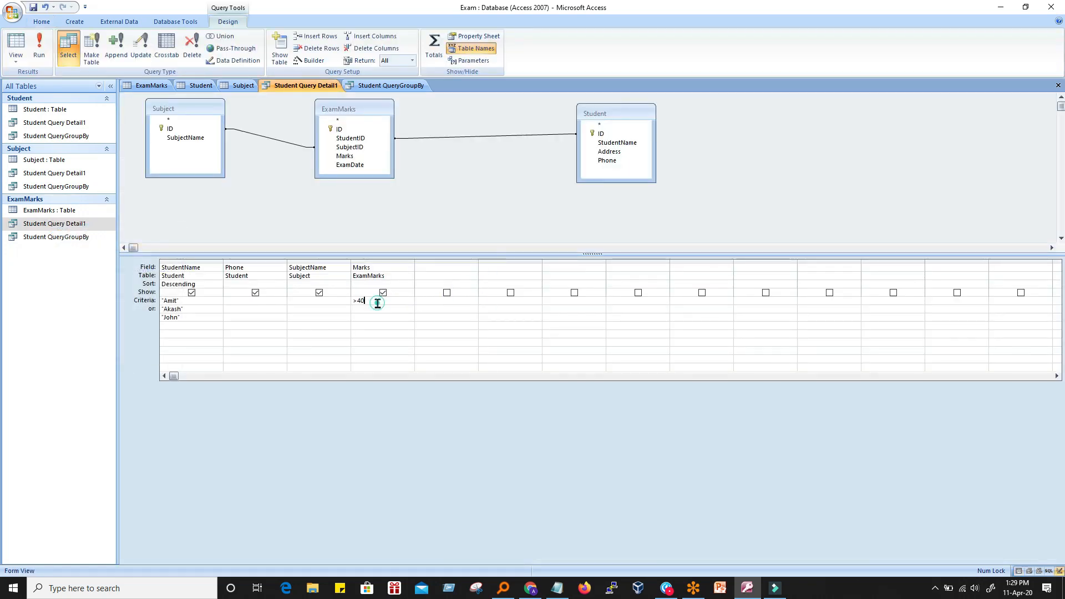
left_click_drag(374, 304, 353, 302)
left_click_drag(378, 326, 345, 328)
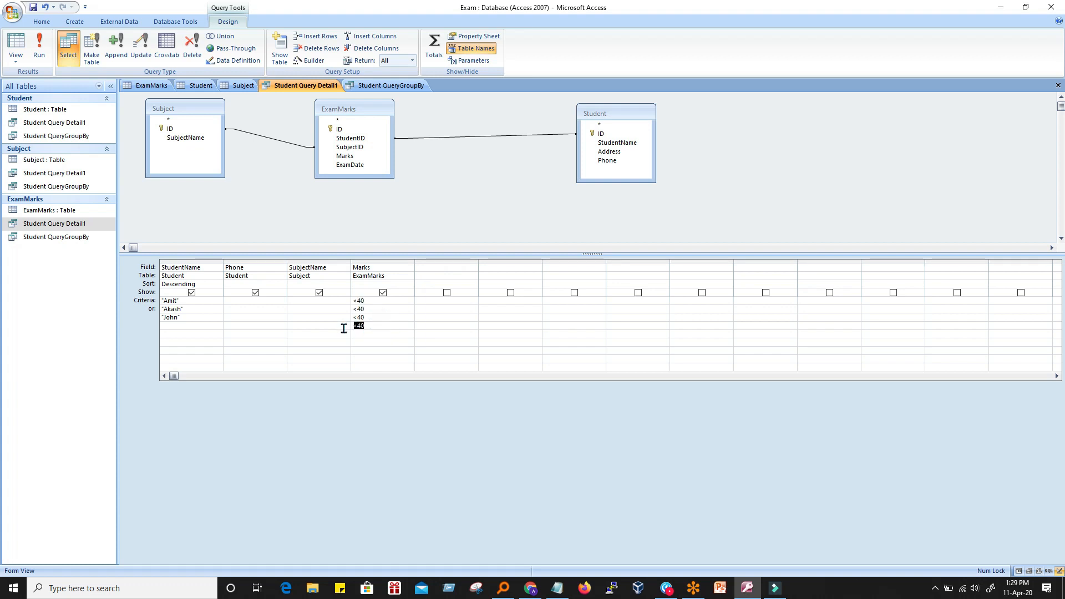
key("Delete")
left_click(411, 353)
left_click(39, 49)
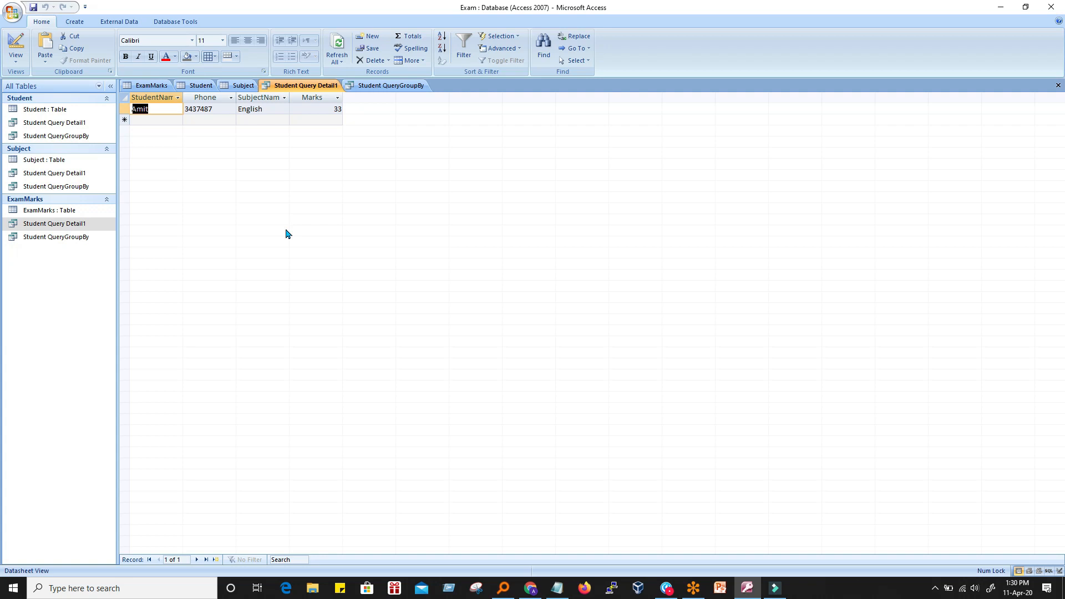
Reopen the query in Design View and examine how each StudentName criterion pairs with the Marks criterion on its row
right_click(46, 224)
left_click(89, 242)
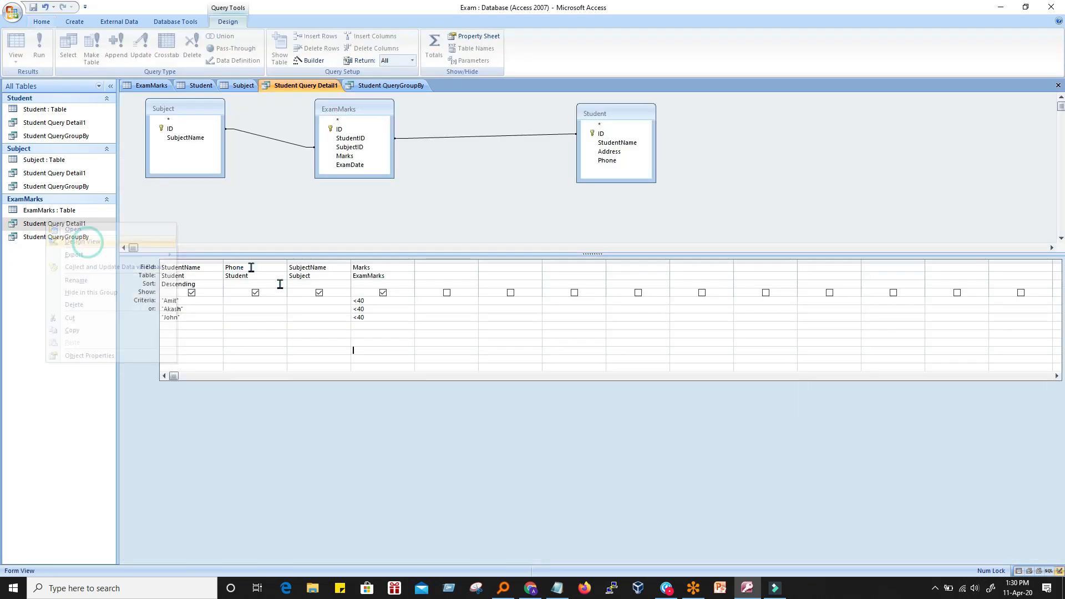
left_click(159, 301)
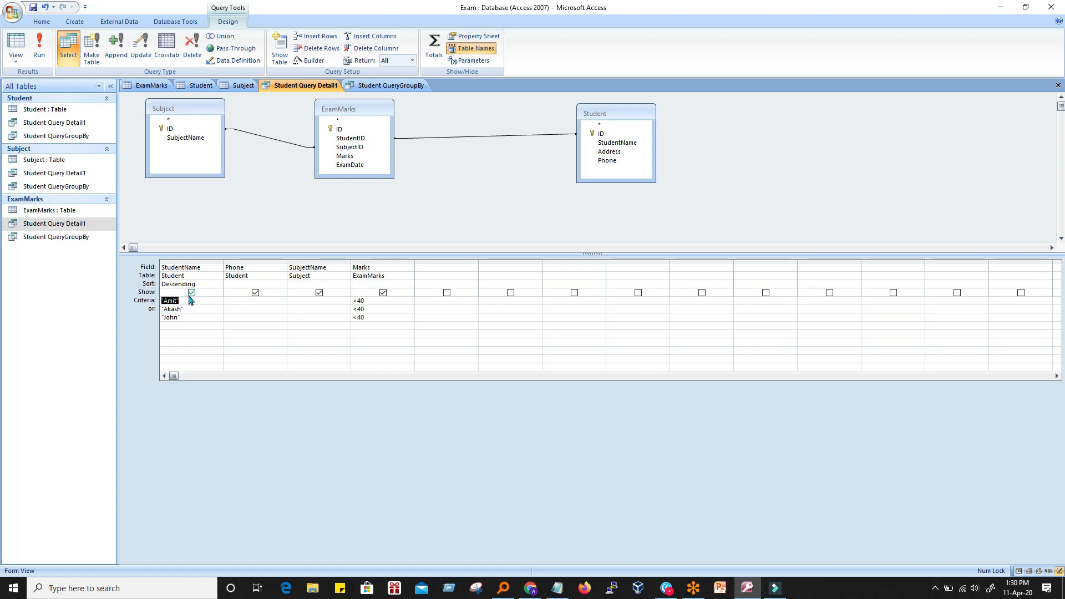
left_click(368, 296)
left_click_drag(371, 302, 335, 302)
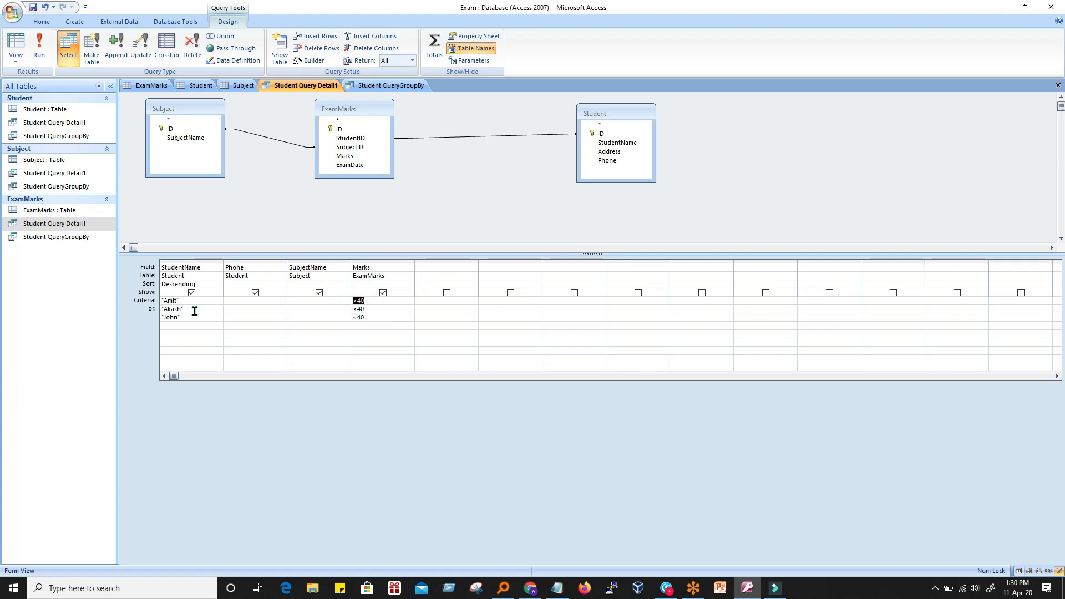
left_click_drag(185, 315, 162, 310)
left_click_drag(368, 309, 341, 308)
left_click_drag(191, 321, 161, 318)
left_click_drag(374, 317, 356, 317)
left_click(379, 321)
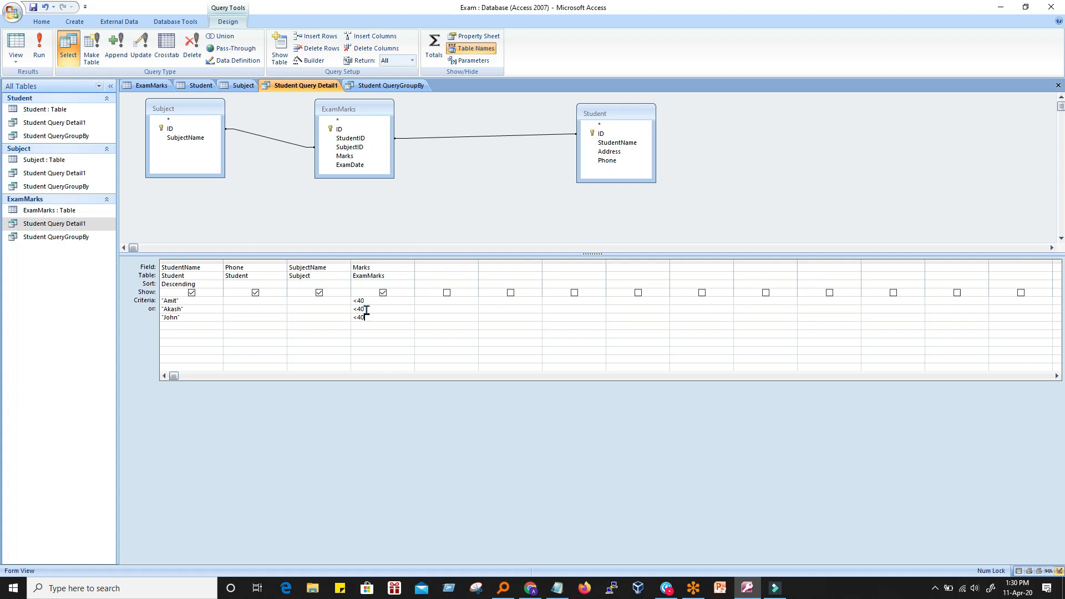
left_click(374, 323)
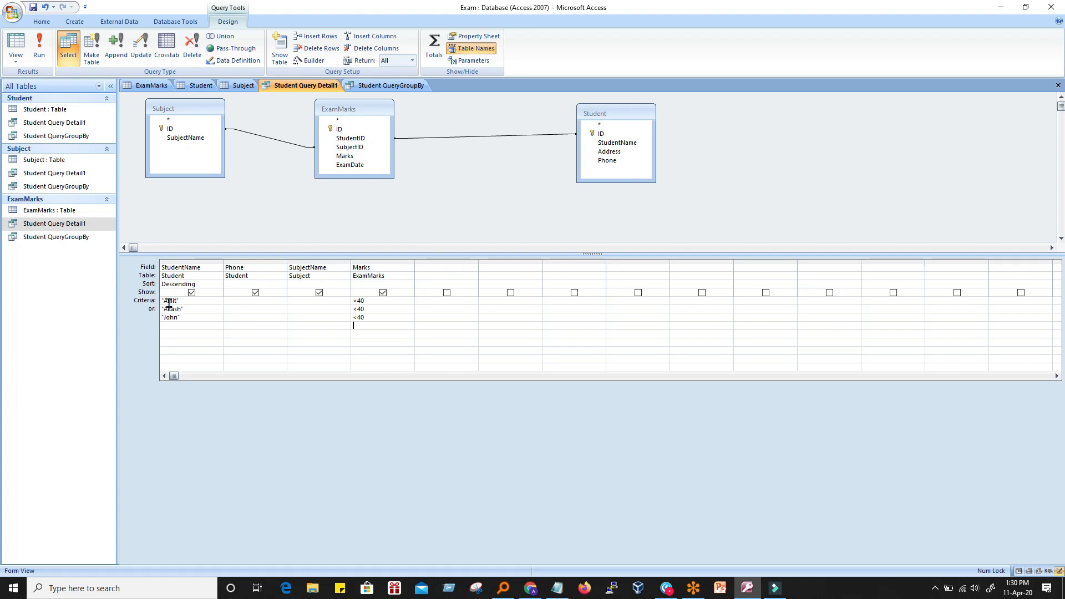
left_click(389, 334)
Enter "English" as the SubjectName criterion on all three criteria rows, and run the query
left_click(326, 302)
type("Eng")
left_click(354, 349)
left_click_drag(323, 302, 267, 304)
key("ctrl+c")
left_click(305, 319)
key("ctrl+v")
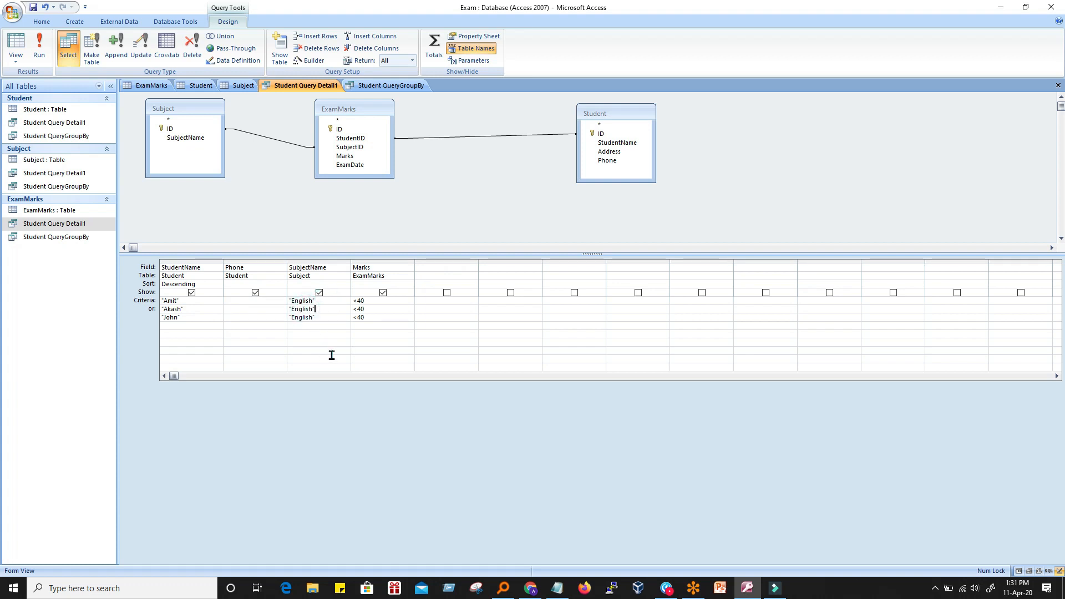
left_click(38, 52)
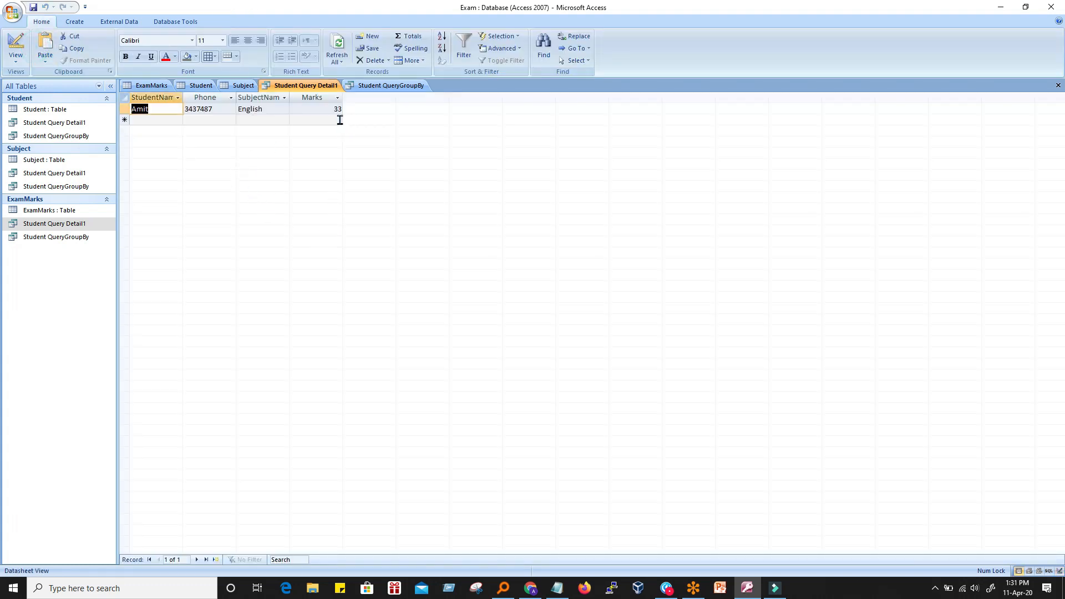
Return Student Query Detail1 to Design View and create a new design query containing the ExamMarks, Student and Subject tables
right_click(53, 223)
left_click(85, 241)
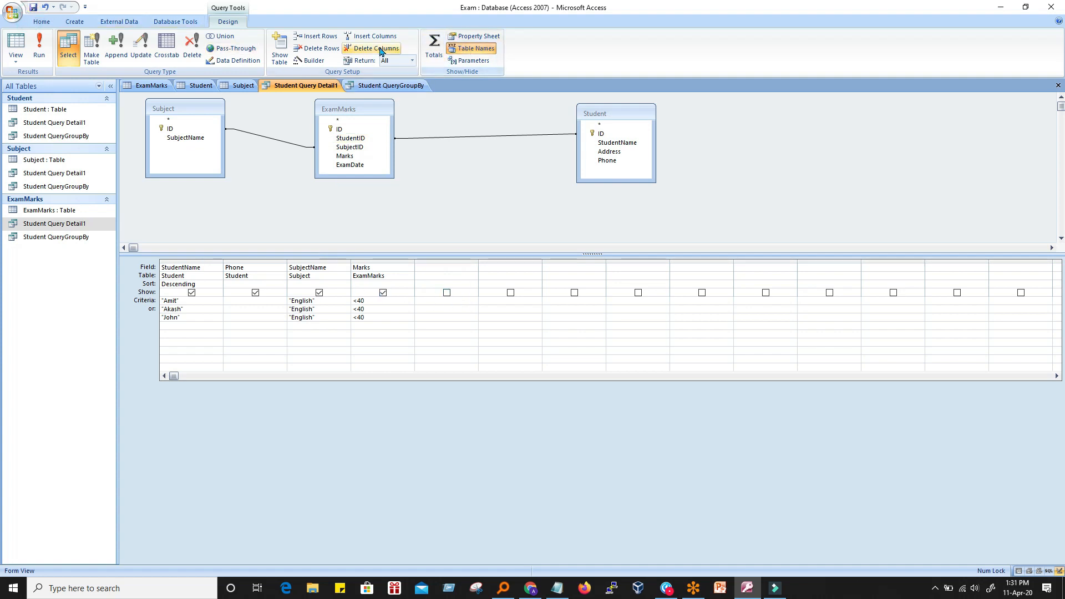
left_click(75, 22)
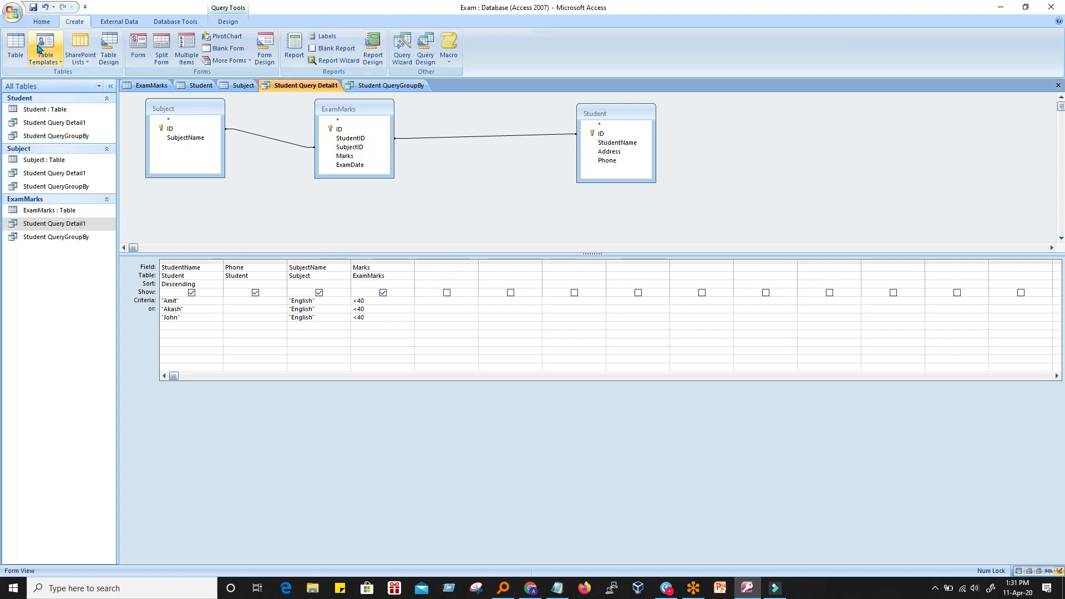
left_click(426, 49)
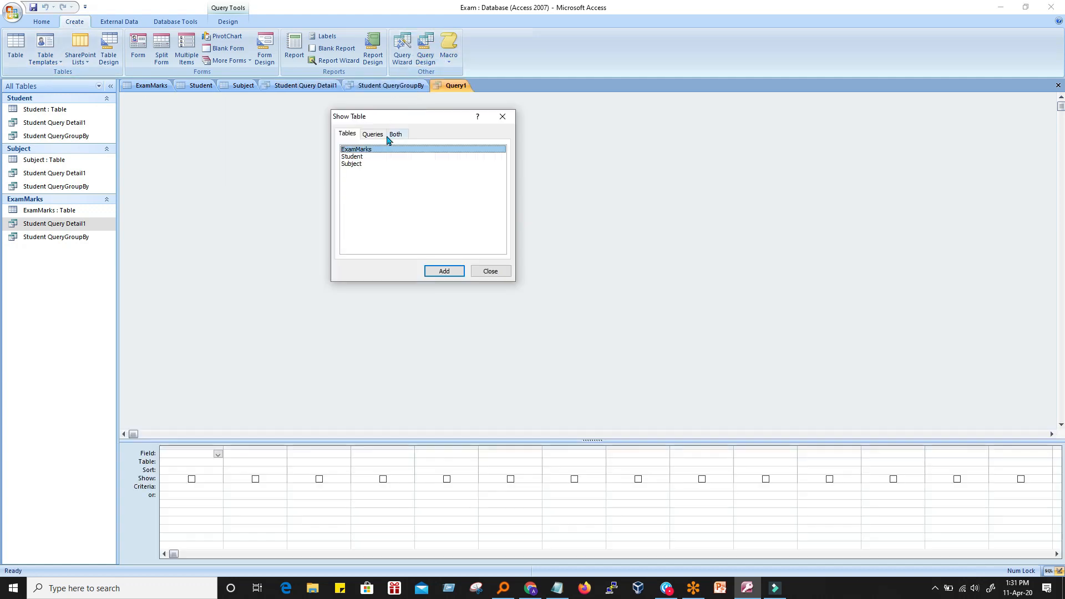
left_click(357, 164, "shift")
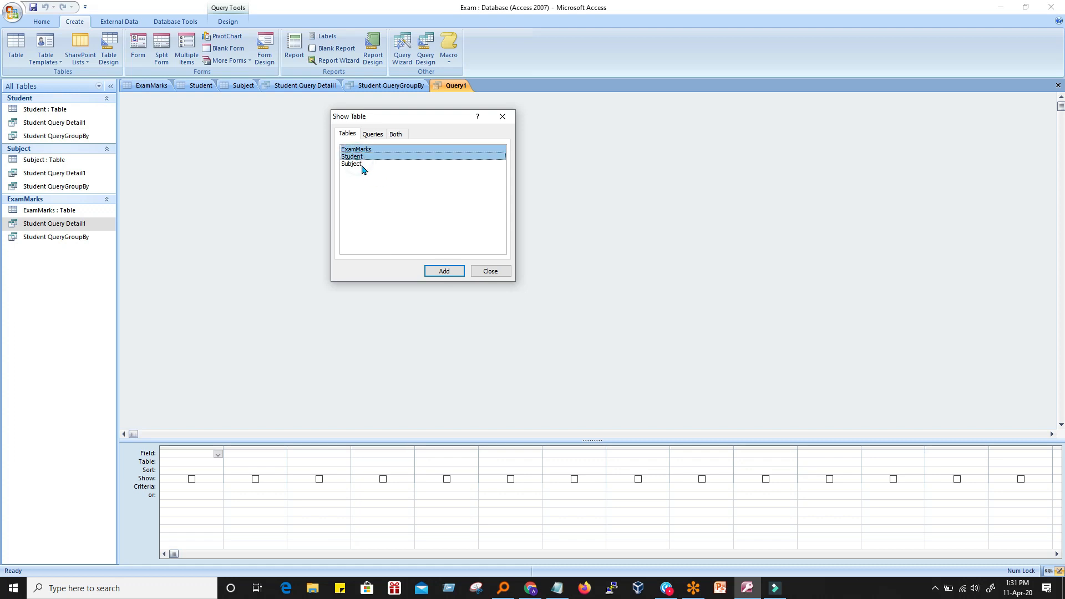
left_click(444, 271)
left_click(503, 116)
Arrange the table boxes in a row with Student first, ExamMarks in the middle and Subject last
left_click_drag(269, 107, 148, 255)
left_click_drag(185, 105, 278, 176)
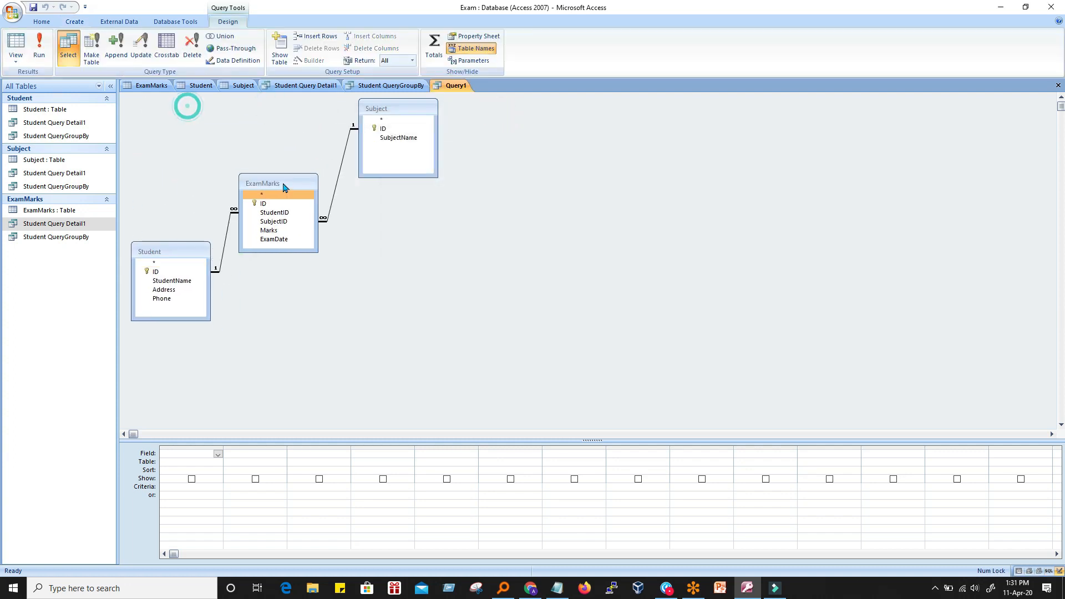
left_click_drag(402, 114, 571, 147)
left_click_drag(298, 178, 399, 126)
left_click_drag(161, 248, 180, 117)
left_click(203, 333)
Set the first query column to the StudentName field from the Student table
left_click(218, 454)
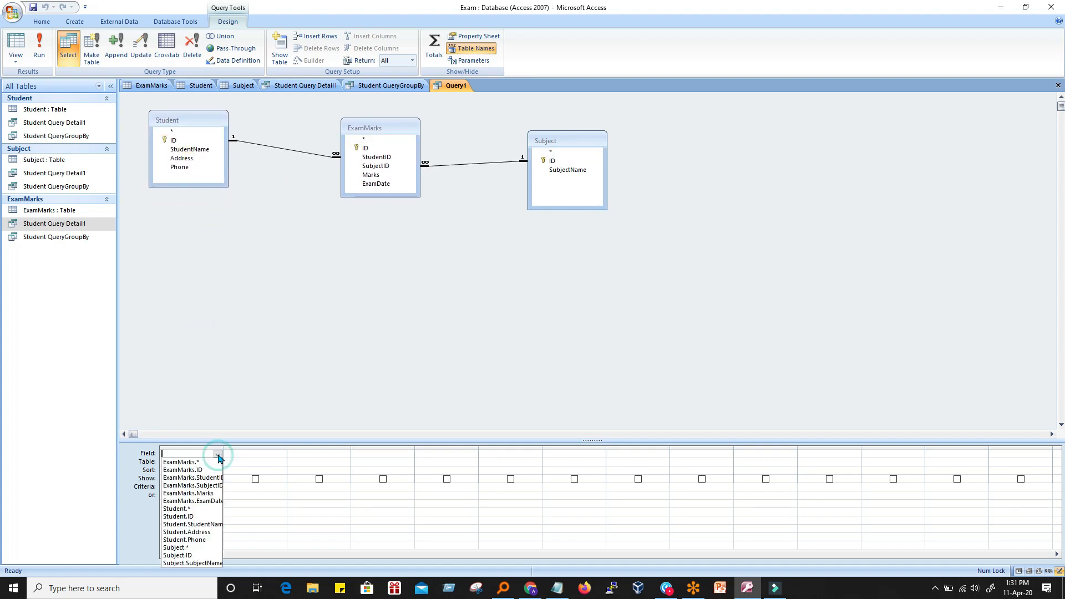
left_click(198, 479)
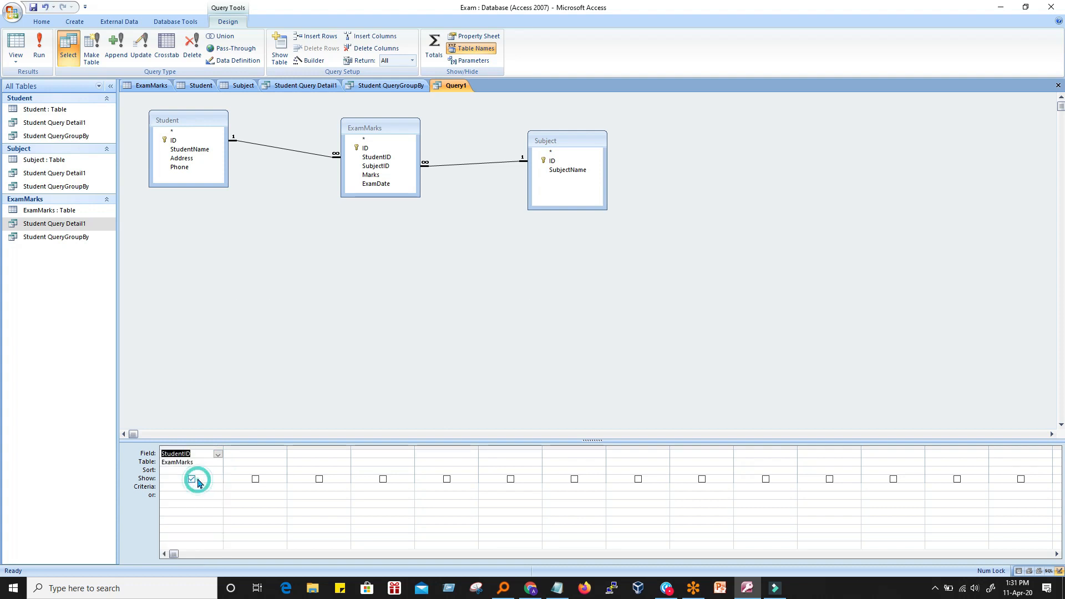
left_click(185, 464)
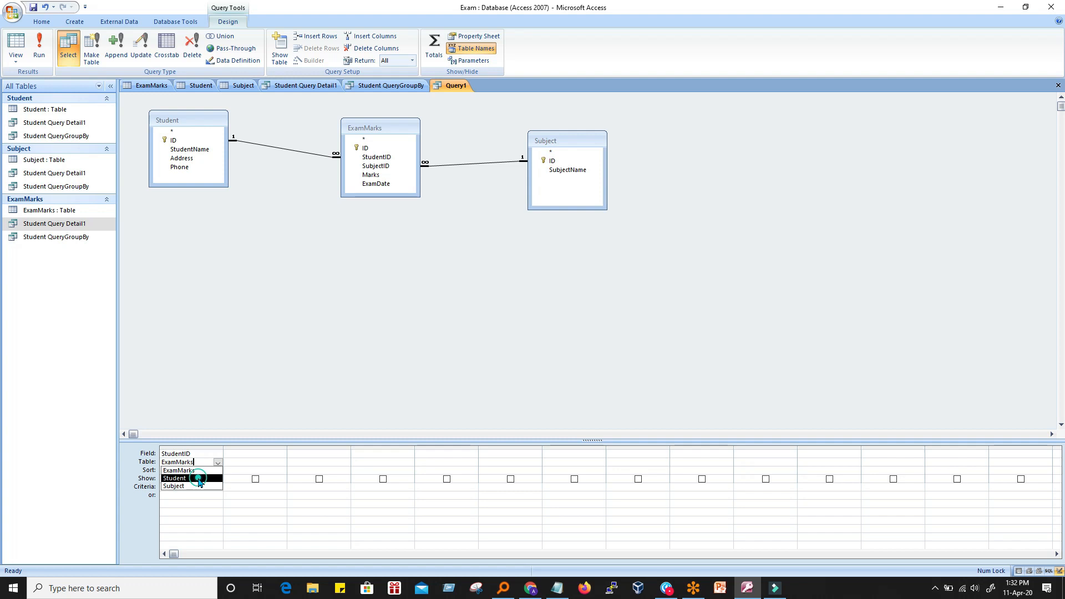
left_click(199, 478)
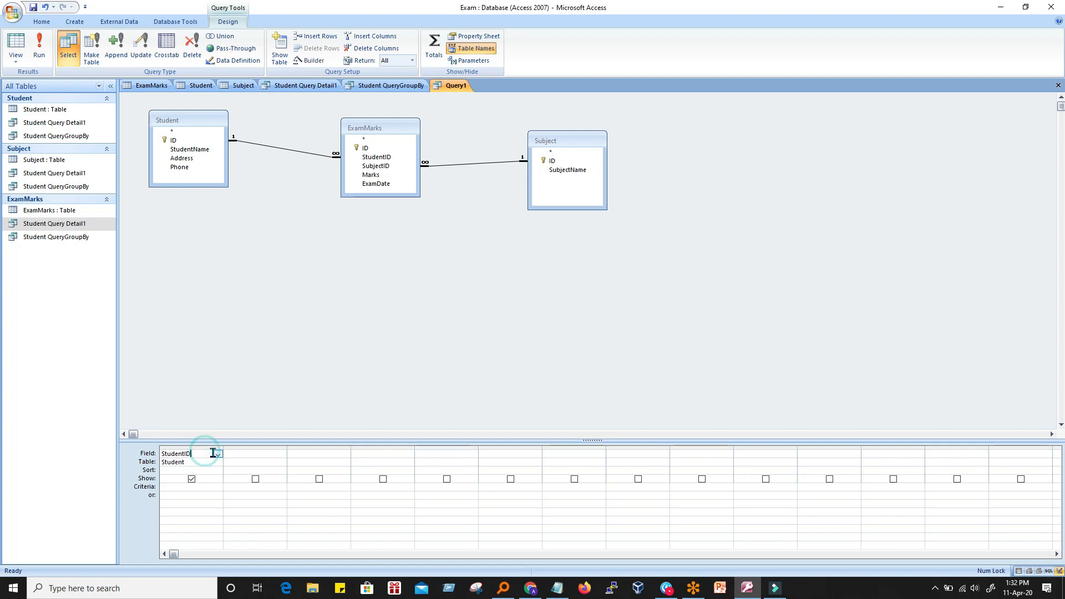
left_click(217, 454)
left_click(207, 479)
Set the second query column to the Address field from the Student table, leaving its sort order unset
left_click(248, 453)
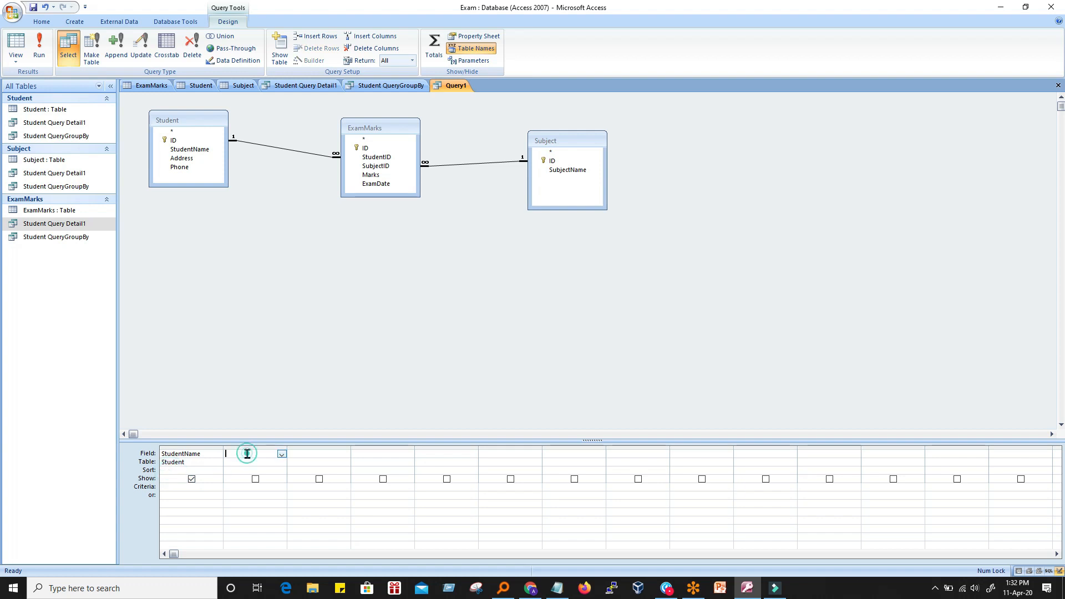
left_click(282, 455)
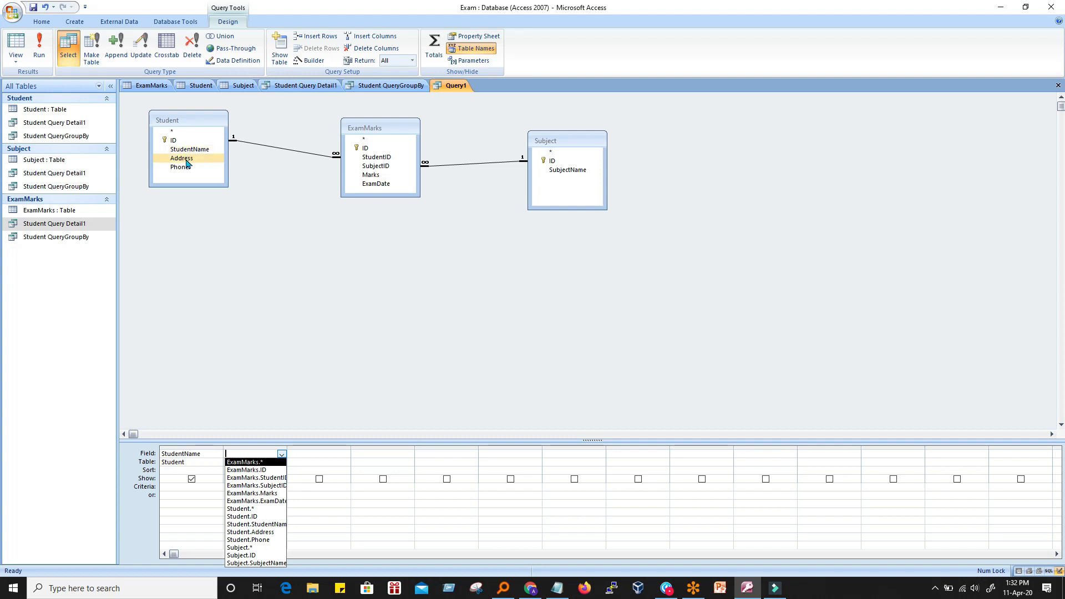
left_click(311, 444)
left_click(268, 469)
left_click(274, 462)
left_click(282, 462)
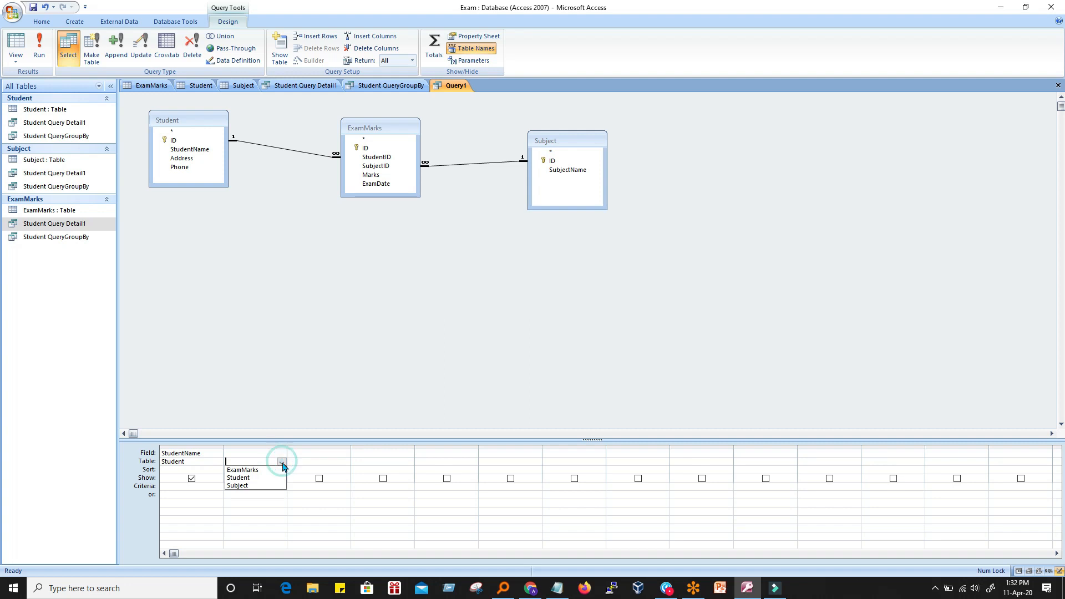
left_click(258, 478)
left_click(269, 452)
left_click(283, 454)
left_click(249, 485)
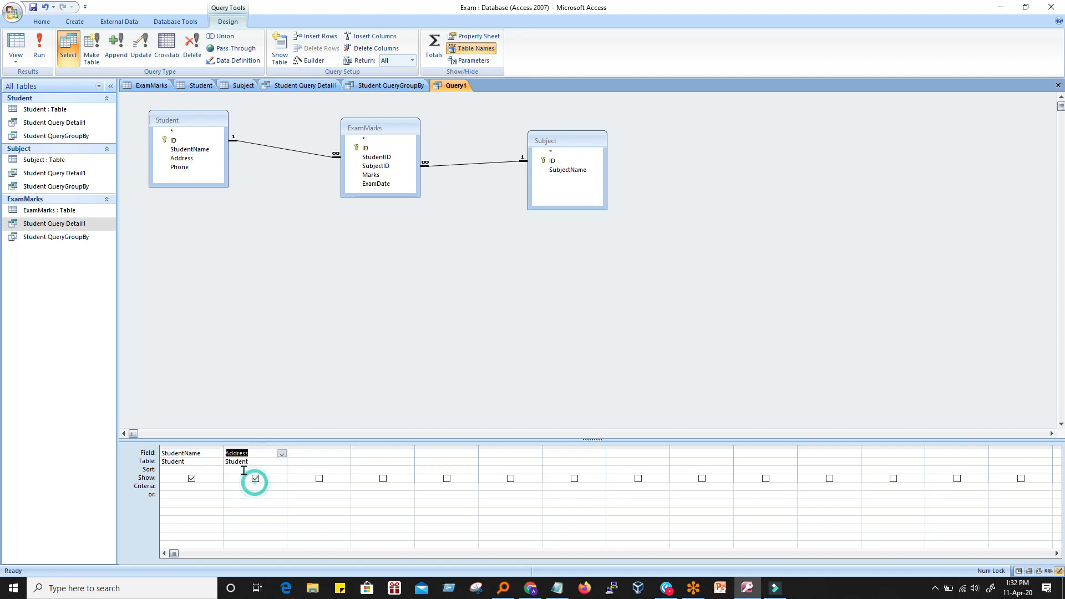
left_click(251, 471)
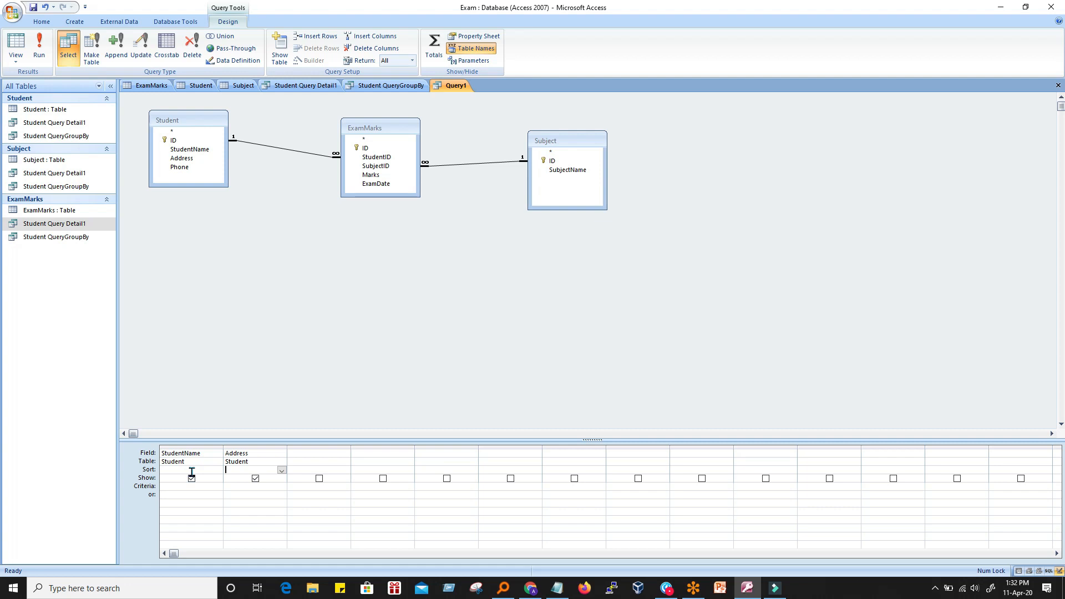
left_click(280, 472)
left_click(269, 382)
Set the third query column to the Marks field from the ExamMarks table
left_click(321, 454)
left_click(345, 454)
left_click(322, 411)
left_click(314, 463)
left_click(345, 461)
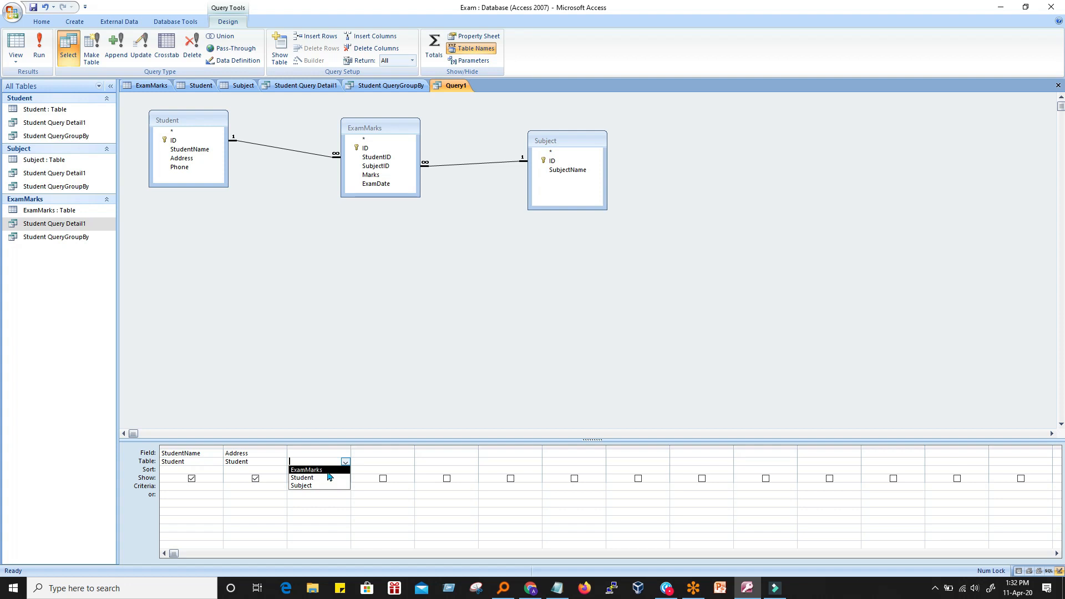
left_click(328, 471)
left_click(345, 453)
left_click(319, 493)
Set the fourth query column to the ExamDate field from the ExamMarks table
left_click(372, 453)
left_click(409, 454)
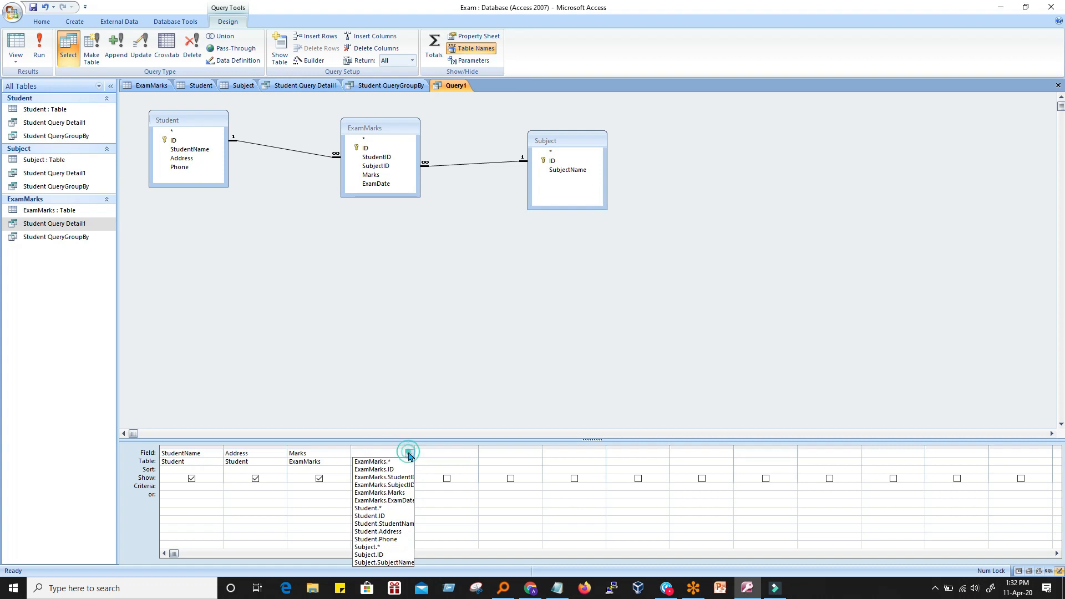
left_click(403, 415)
left_click(388, 462)
left_click(408, 462)
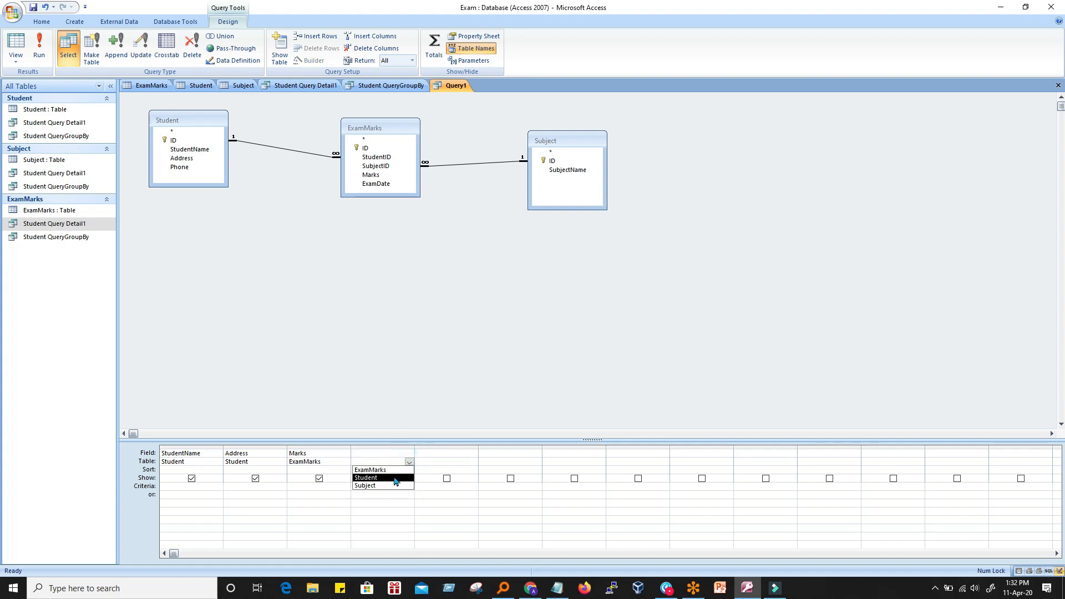
left_click(370, 470)
left_click(409, 453)
left_click(379, 499)
Set the fifth query column to the SubjectName field from the Subject table
left_click(447, 452)
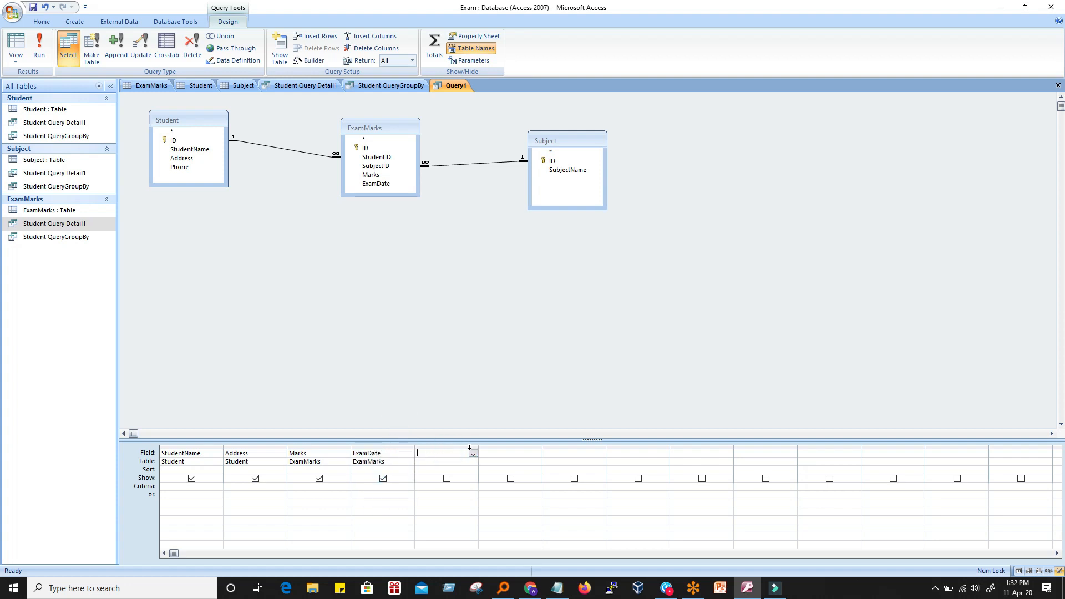
left_click(472, 455)
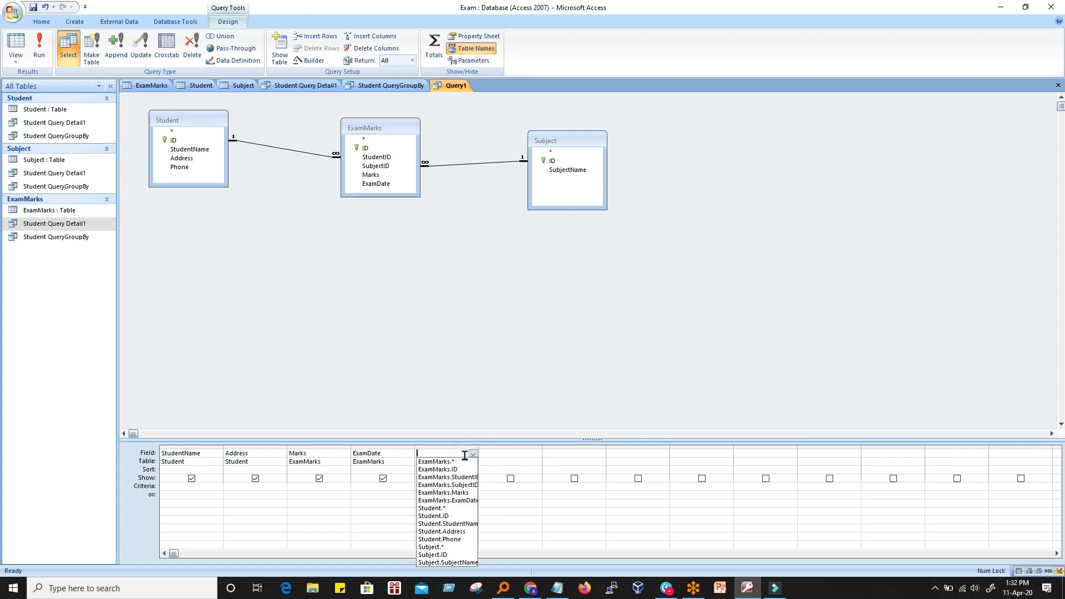
left_click(462, 410)
left_click(467, 467)
left_click(464, 461)
left_click(478, 459)
left_click(464, 460)
left_click(471, 461)
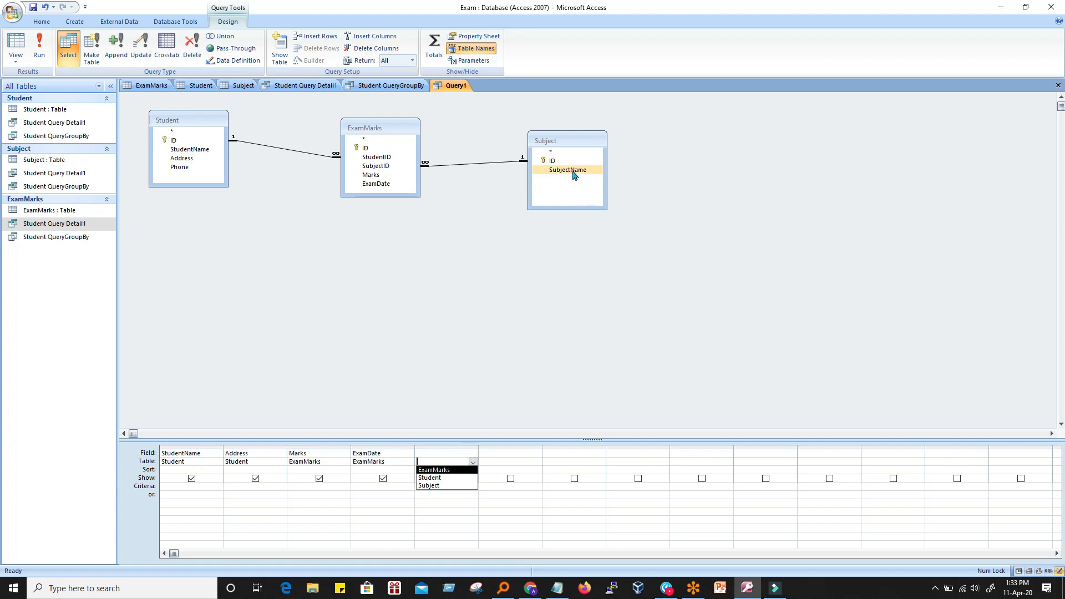
left_click(445, 485)
left_click(452, 453)
left_click(473, 454)
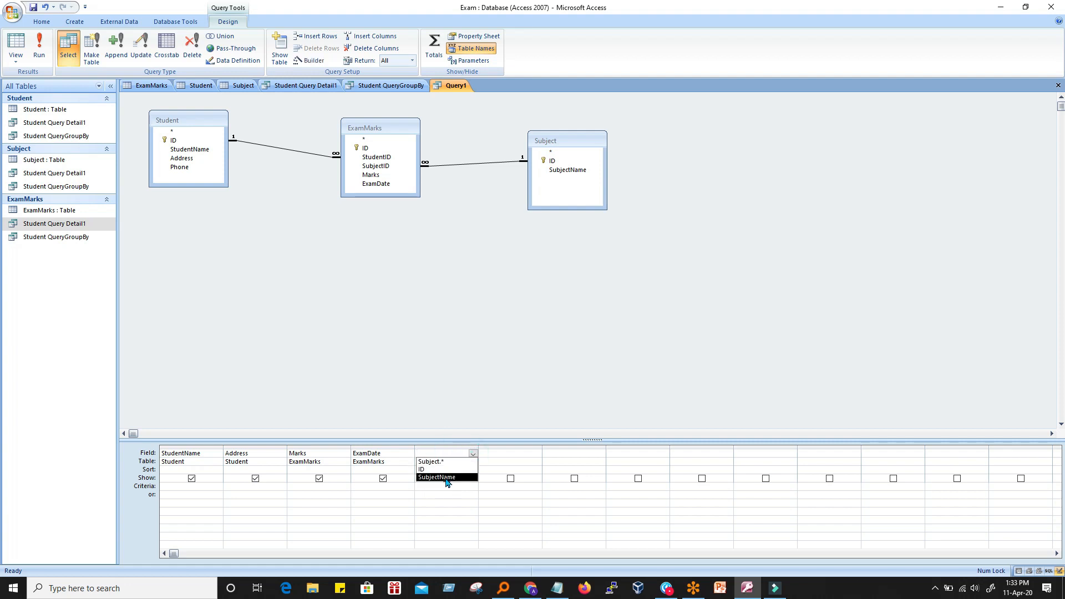
left_click(447, 478)
Add the StudentName and Address fields straight from the Student table box to the emptied query grid
left_click(385, 525)
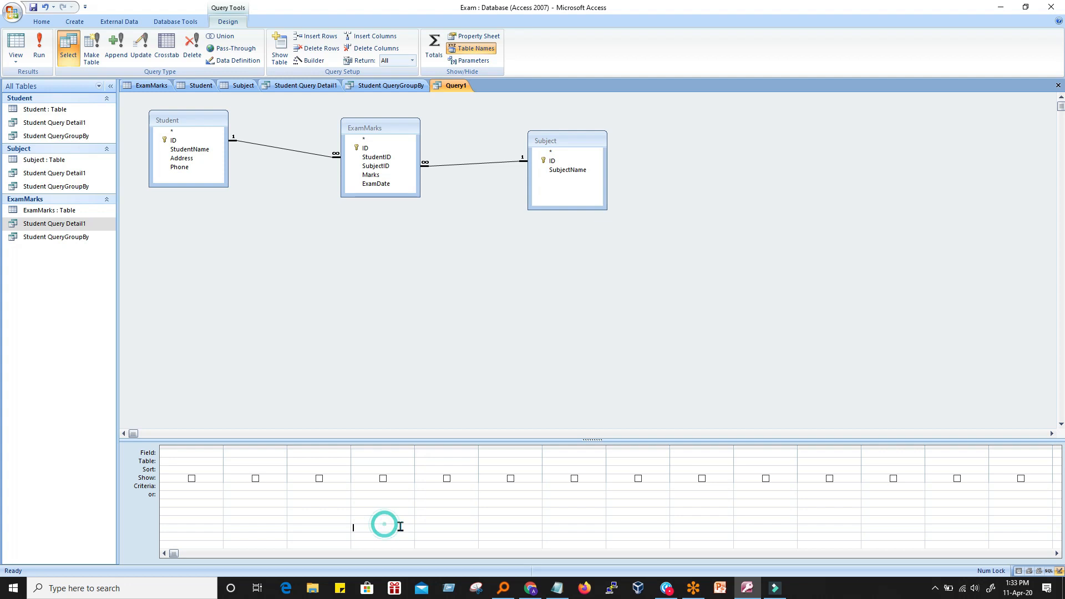
double_click(197, 153)
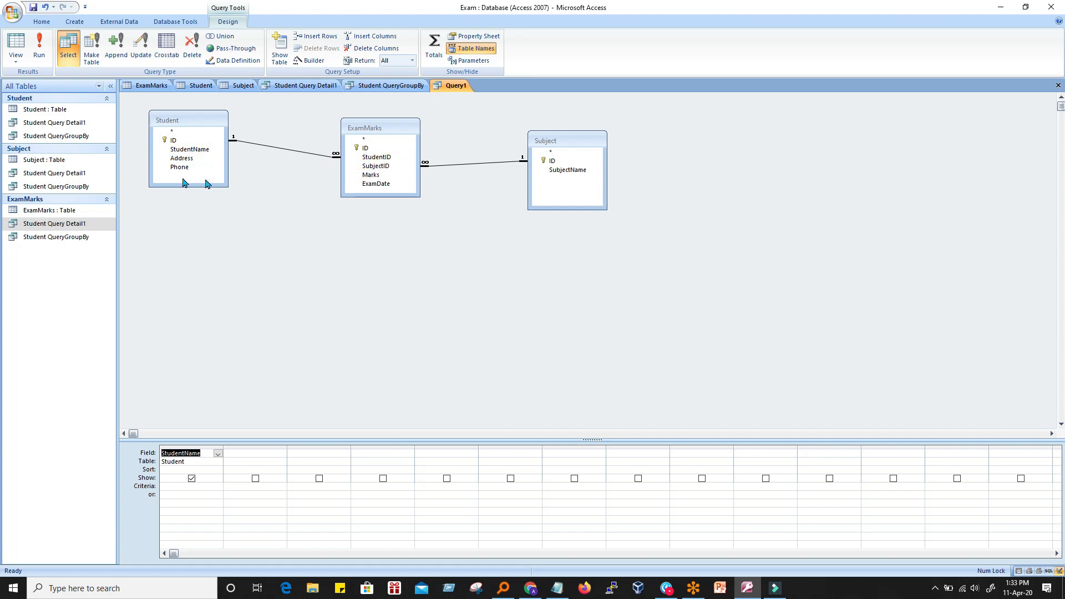
double_click(182, 159)
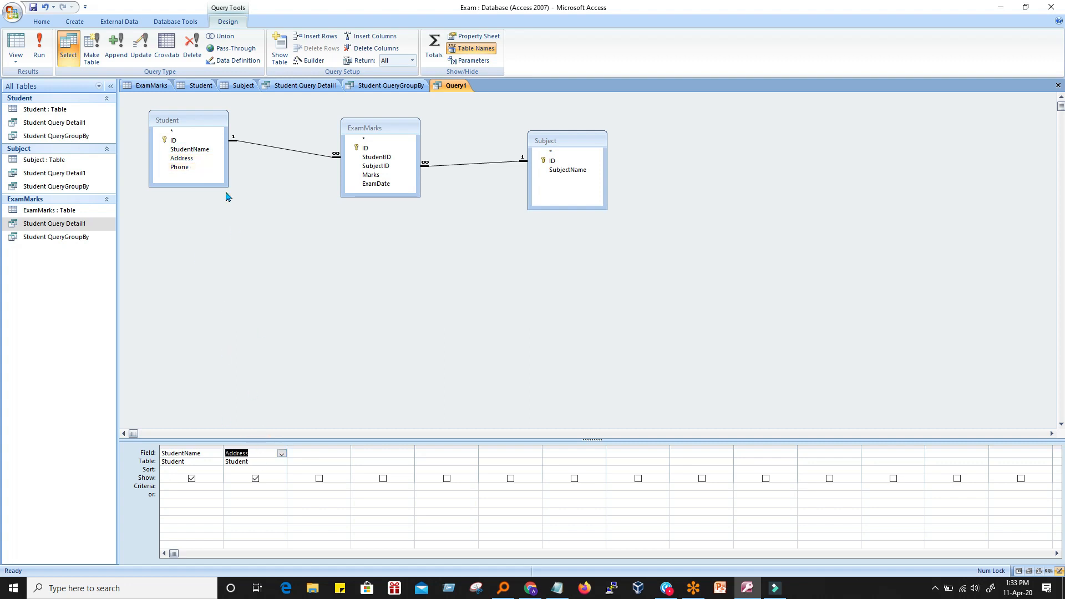
Add the Marks and ExamDate fields from the ExamMarks table and SubjectName from the Subject table to the query grid
double_click(380, 177)
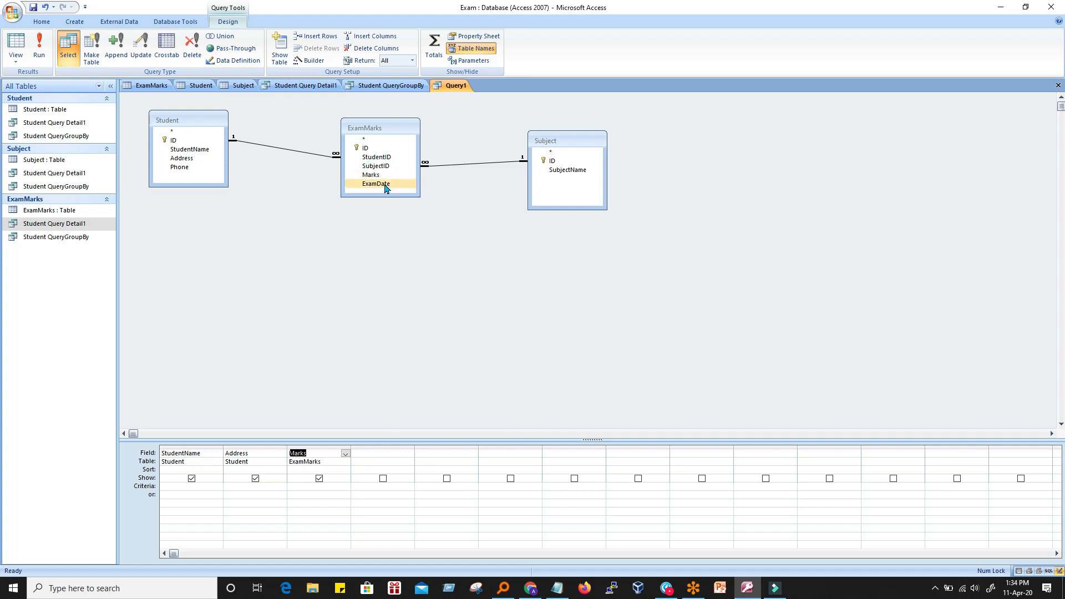
double_click(386, 186)
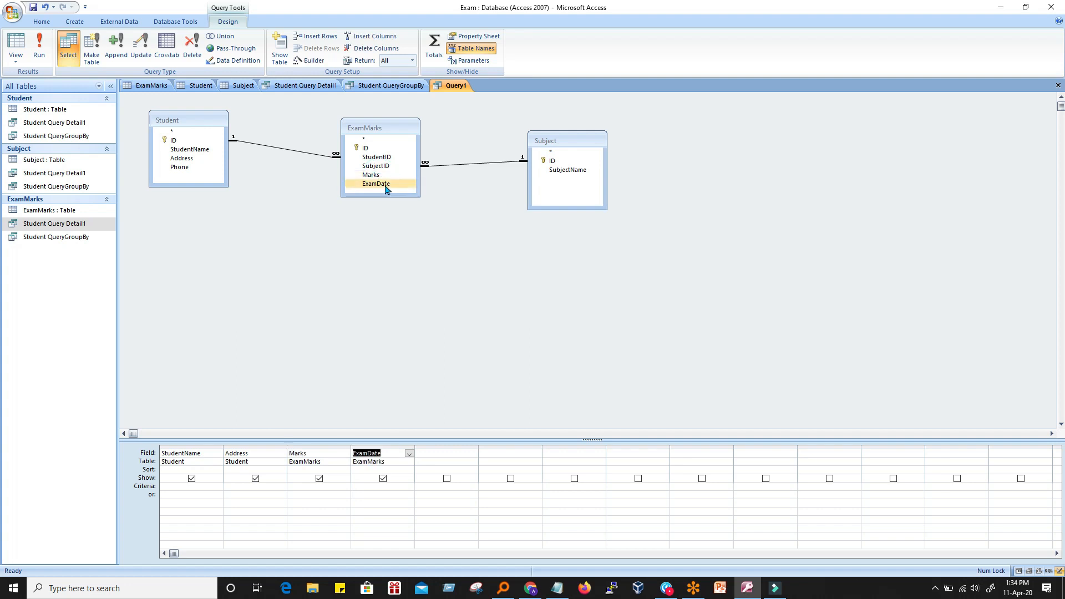
double_click(568, 171)
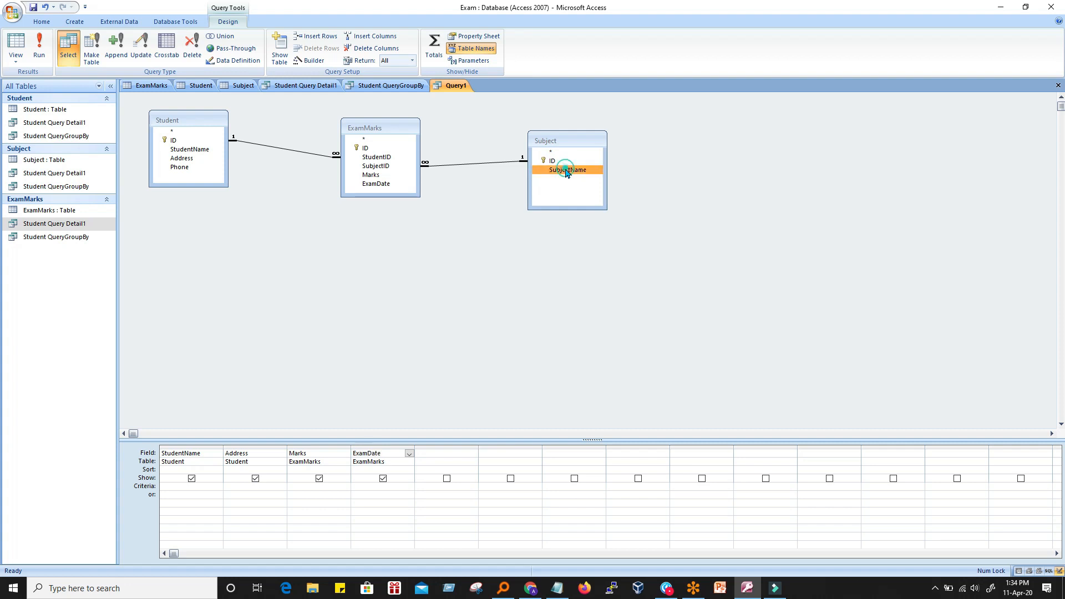
left_click(622, 294)
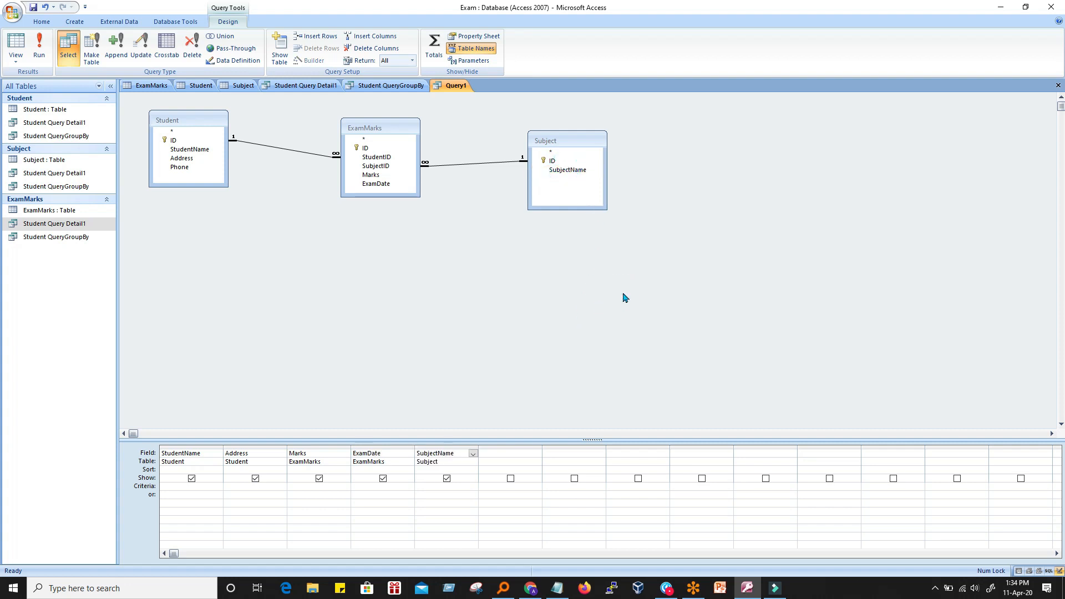
Sort the query by SubjectName in ascending order and run it
left_click(210, 493)
left_click(469, 470)
left_click(473, 469)
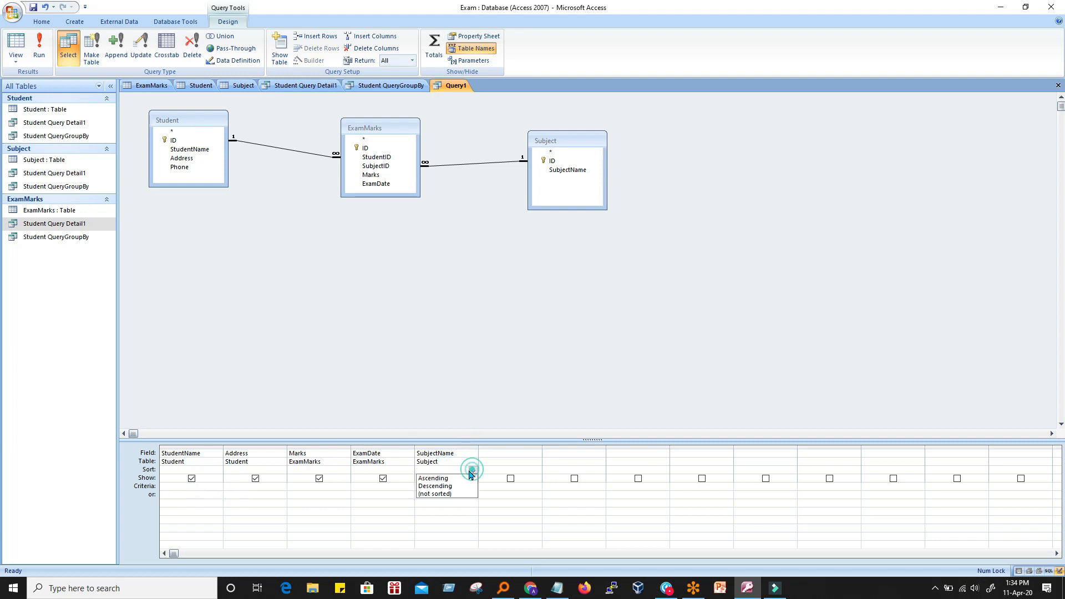
left_click(438, 478)
left_click(38, 47)
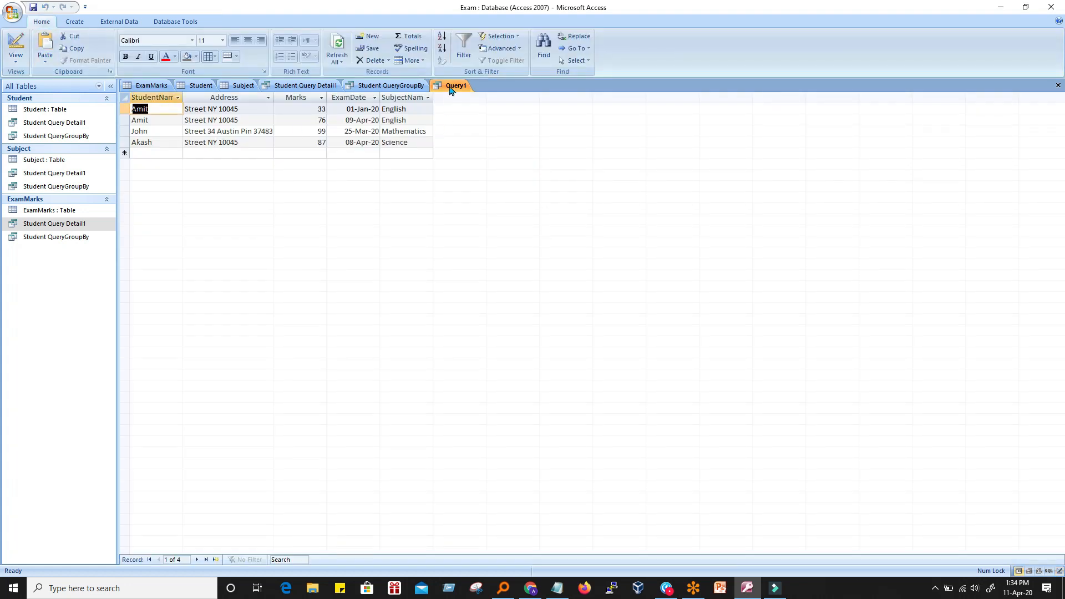
Save the new query under the name QueryNonWizard
left_click(32, 7)
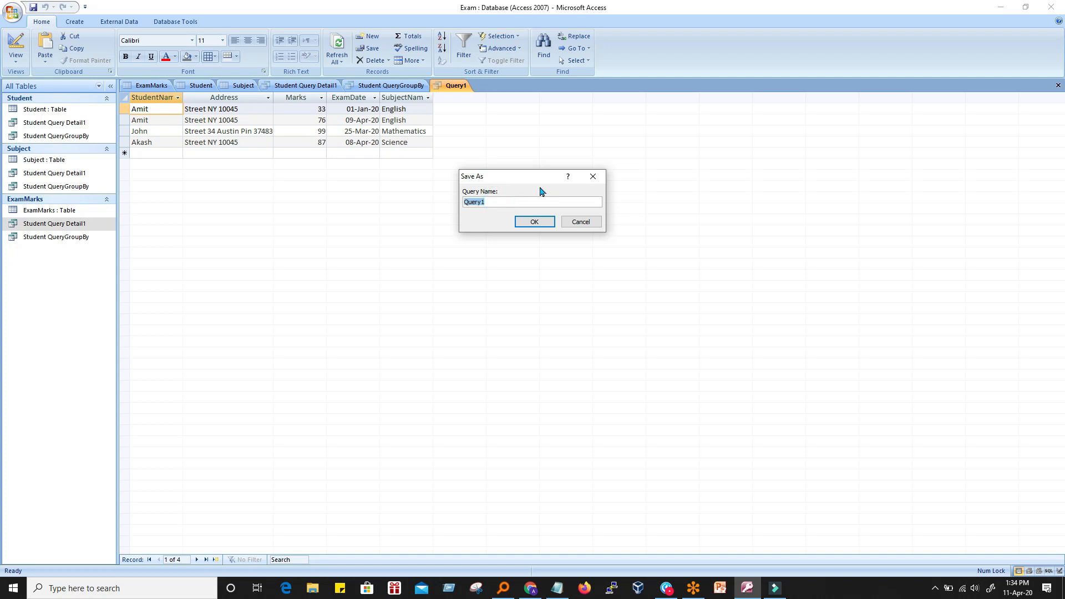
type("U")
left_click(535, 222)
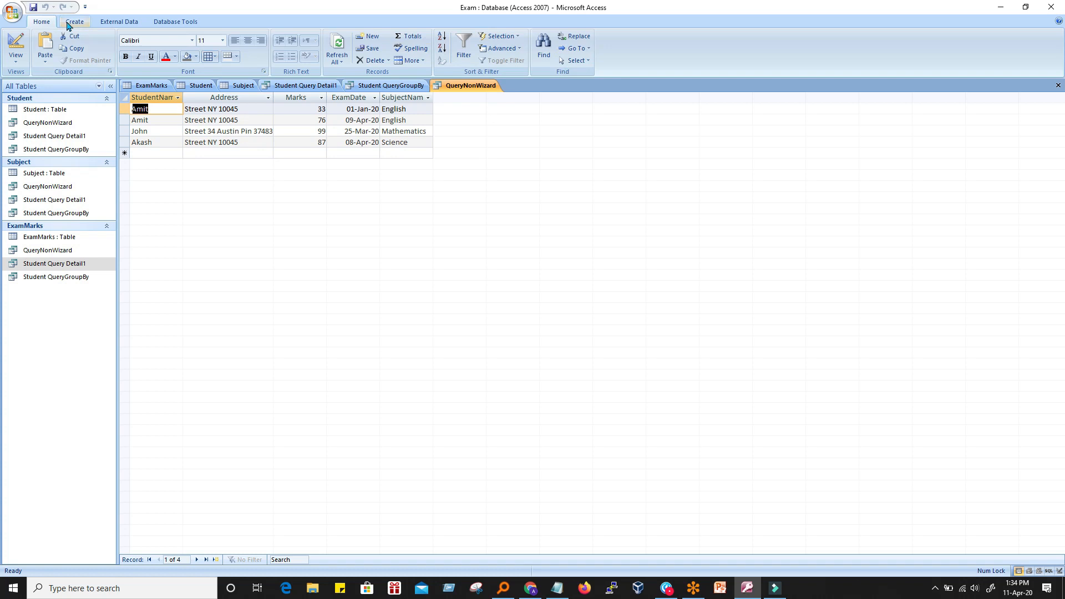
left_click(75, 22)
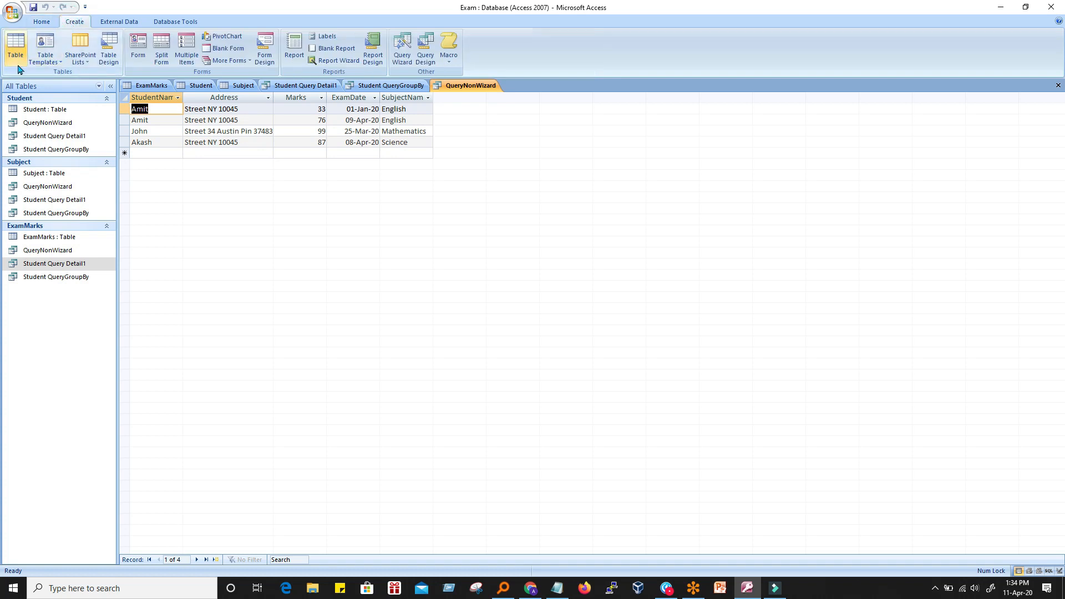